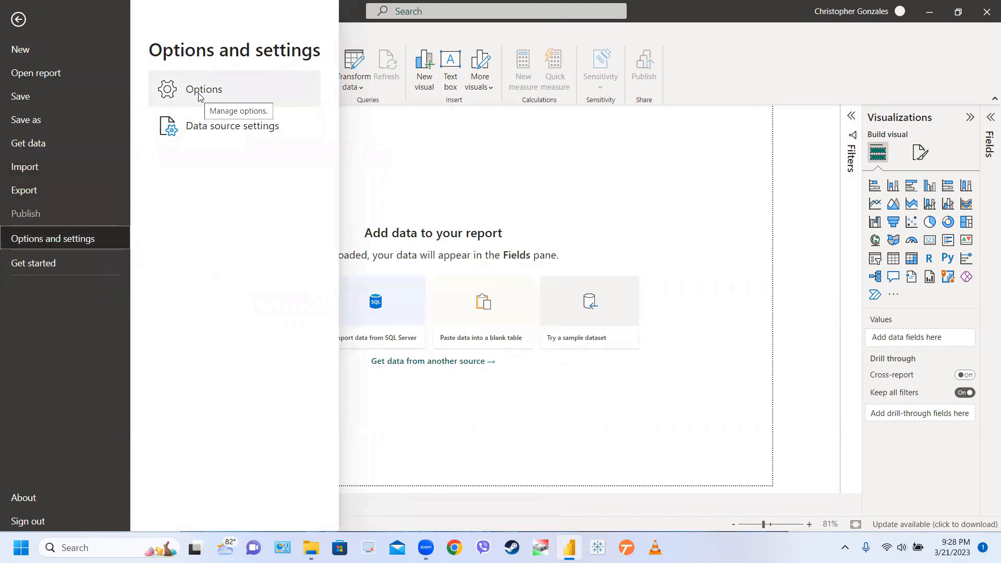
Turn off autodetection of new relationships after data is loaded in the current file's data load options.
click(198, 94)
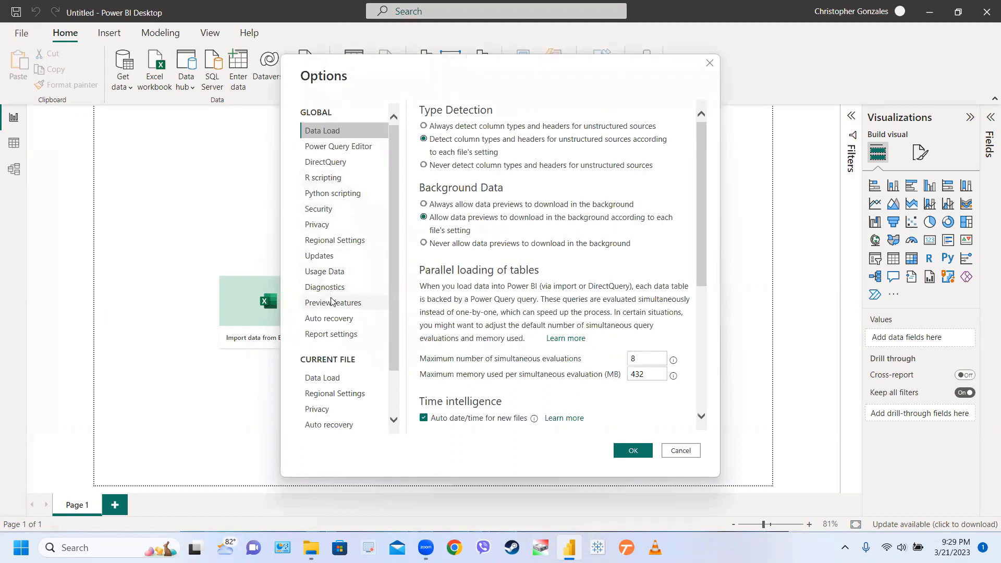
click(337, 382)
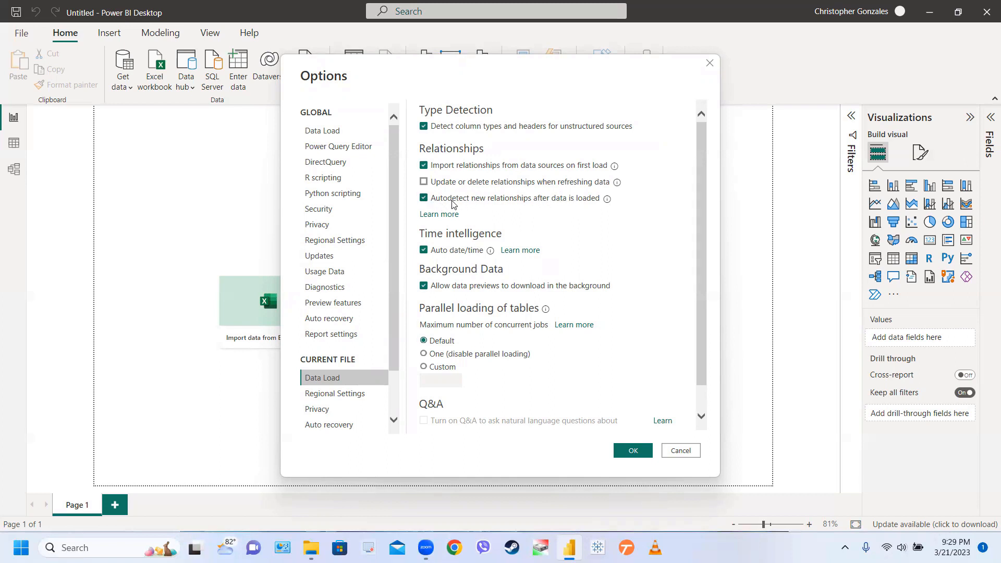
click(425, 201)
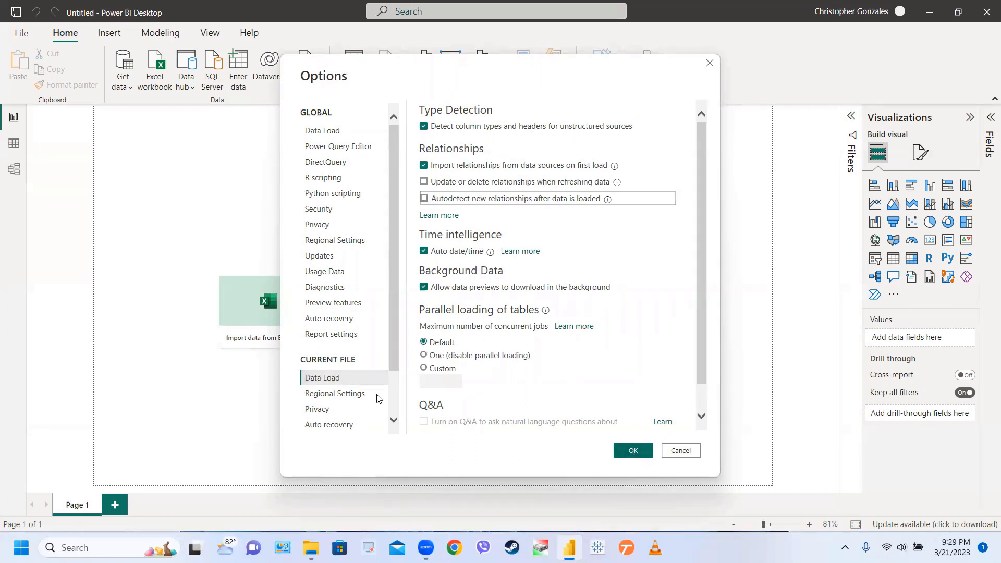
click(630, 451)
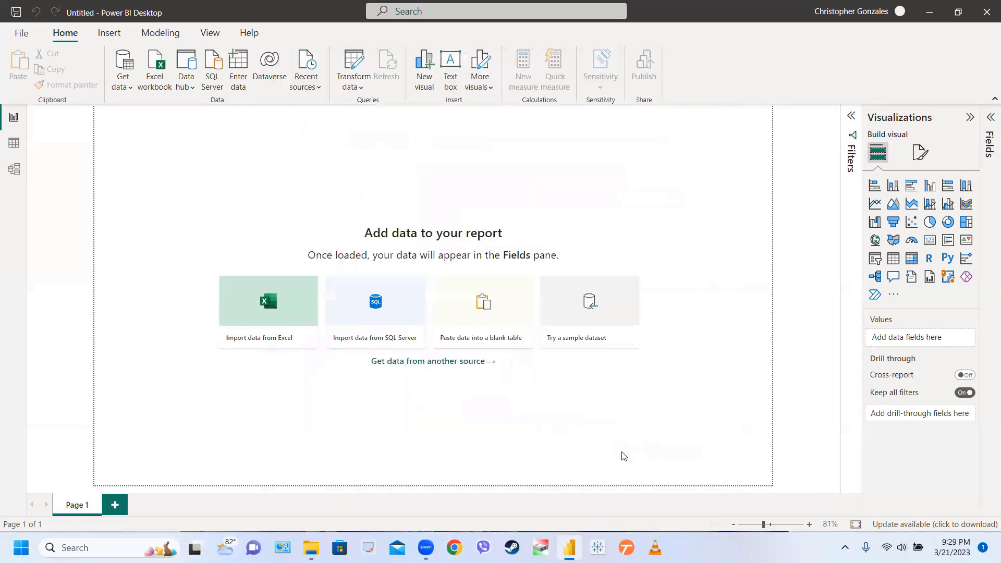
Save the report to the Desktop as a Power BI file named Data Model Project.
click(21, 34)
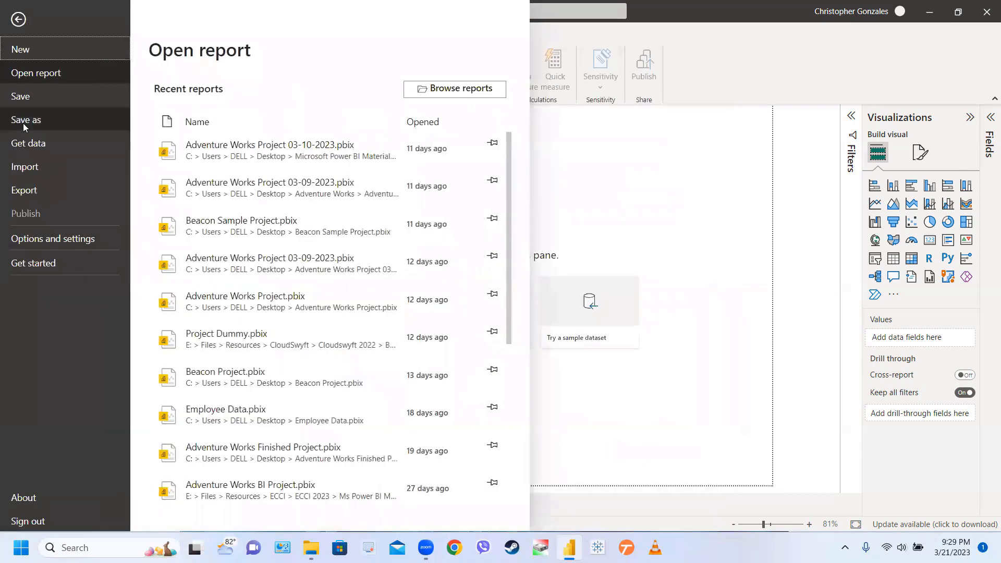
click(23, 124)
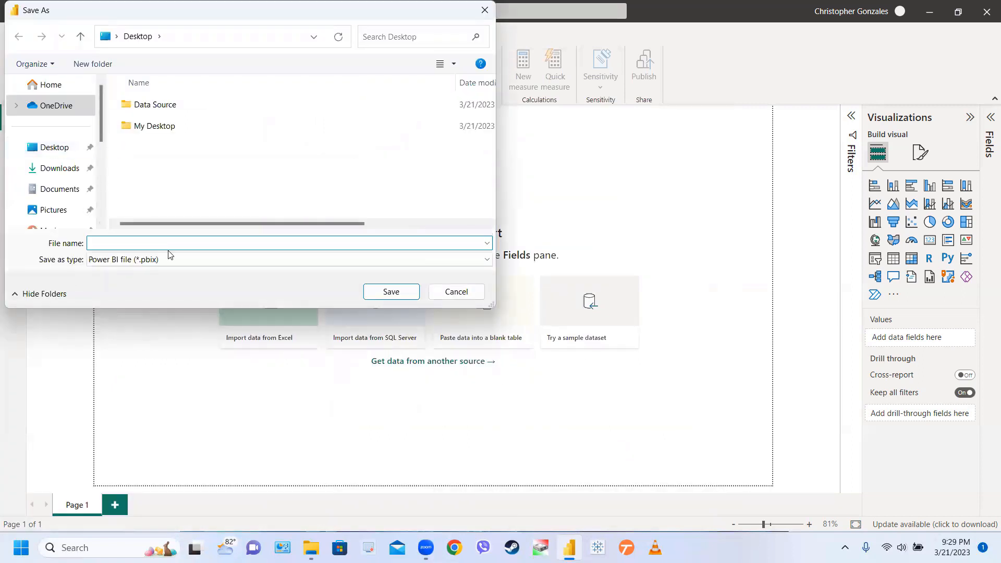
text(Data )
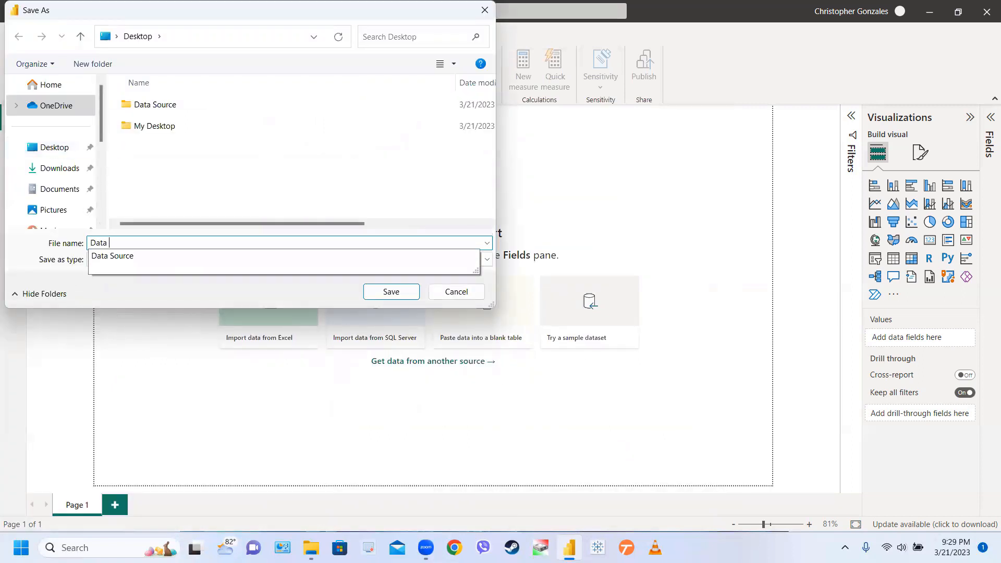
text(Model Project)
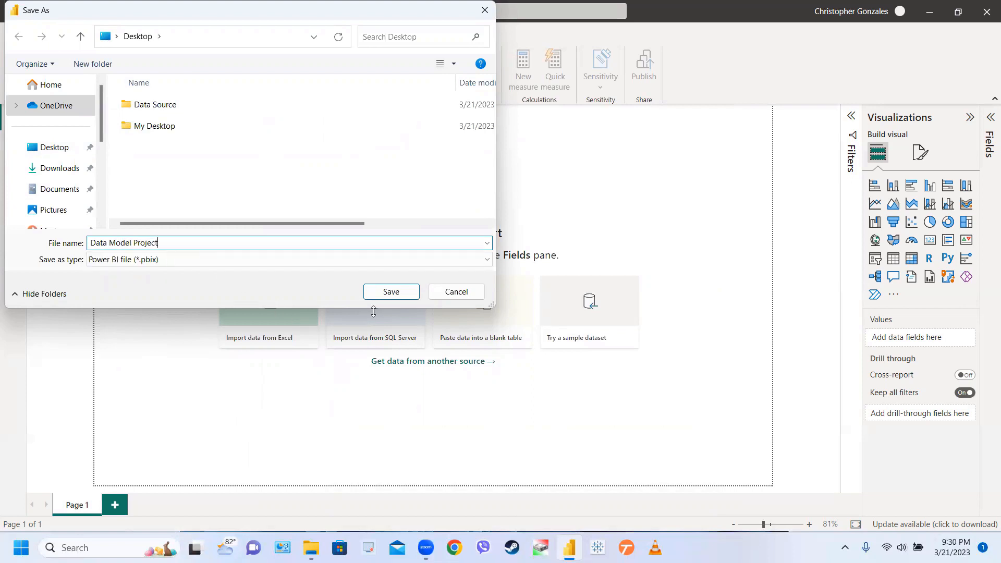
click(388, 295)
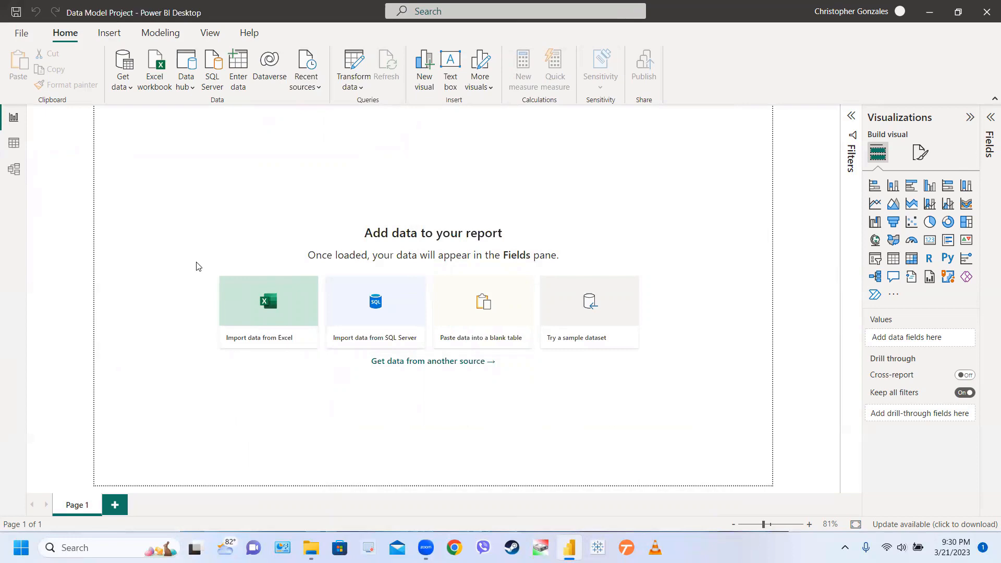
Switch to Excel by opening the Adventure_Works workbook from the desktop and look through its sheet names.
click(928, 13)
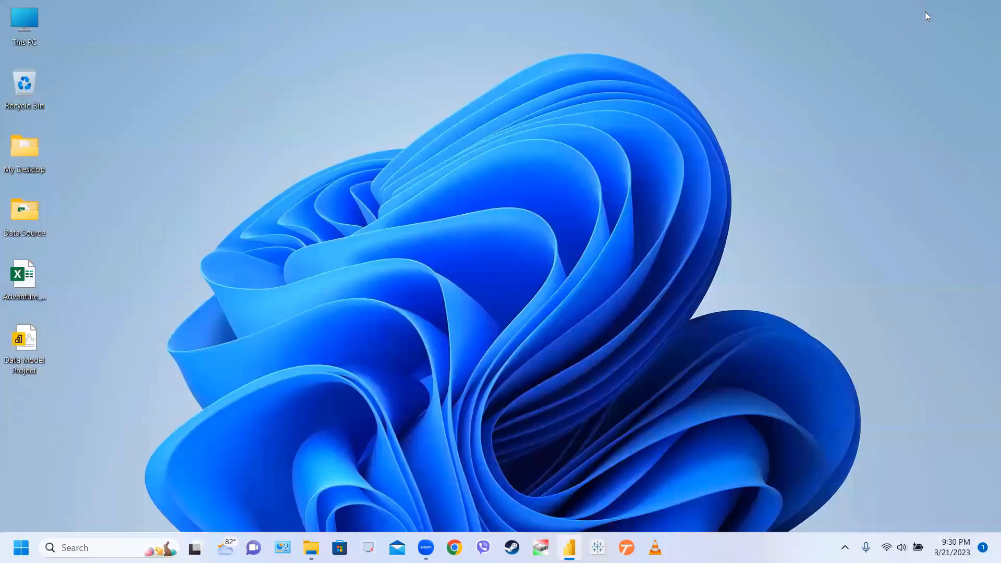
double_click(20, 283)
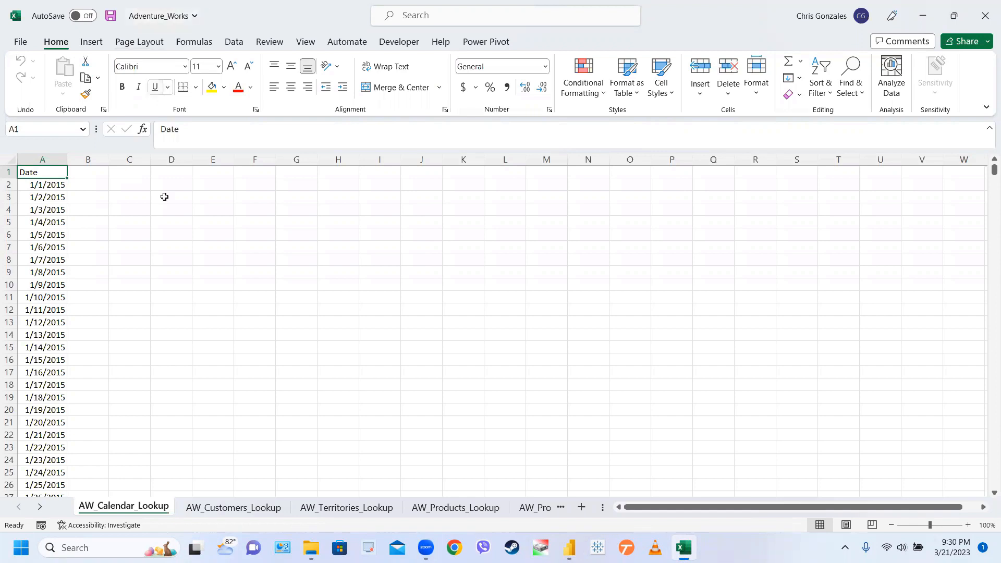
click(38, 510)
click(38, 509)
click(38, 510)
click(39, 511)
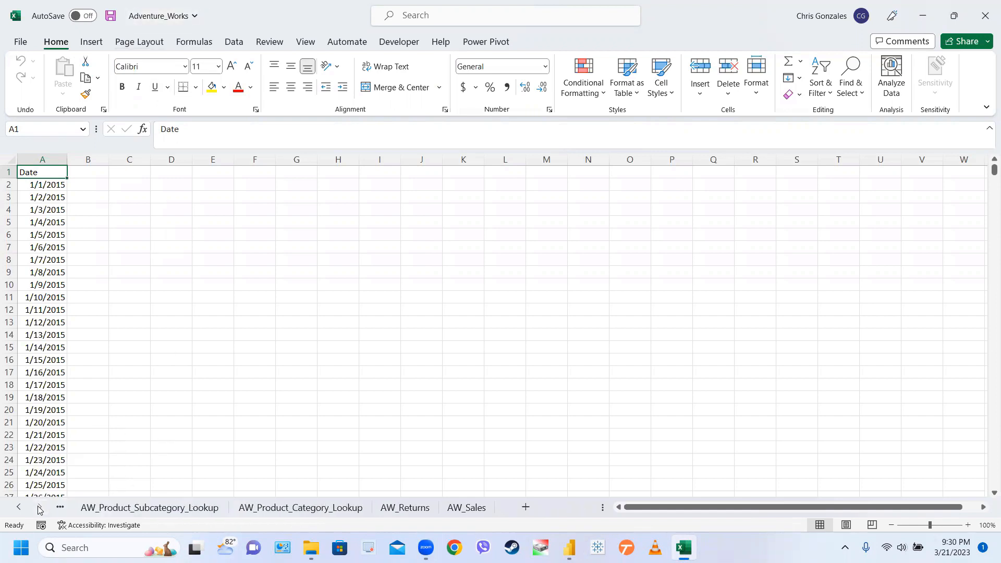
click(17, 510)
click(17, 510)
click(16, 509)
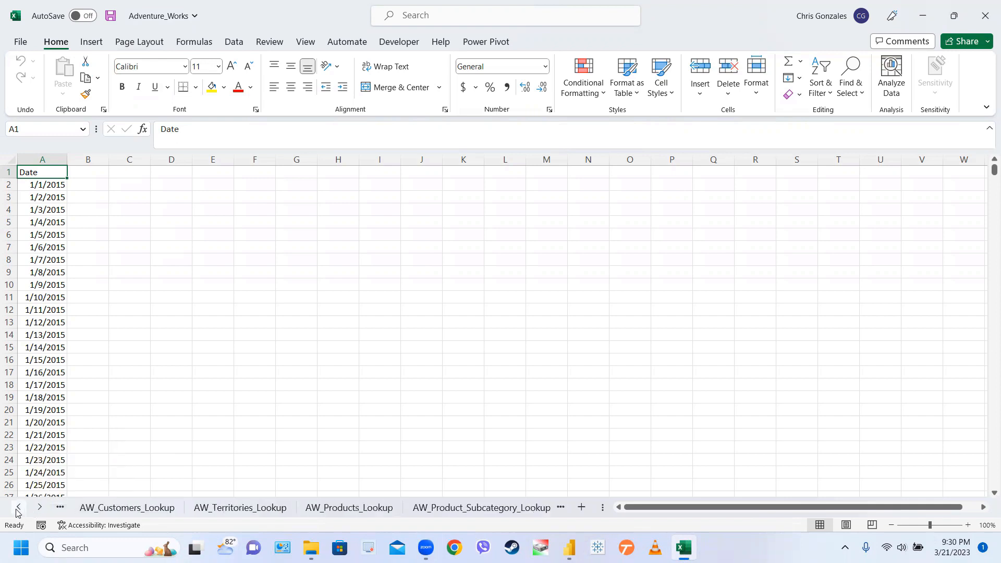
click(16, 510)
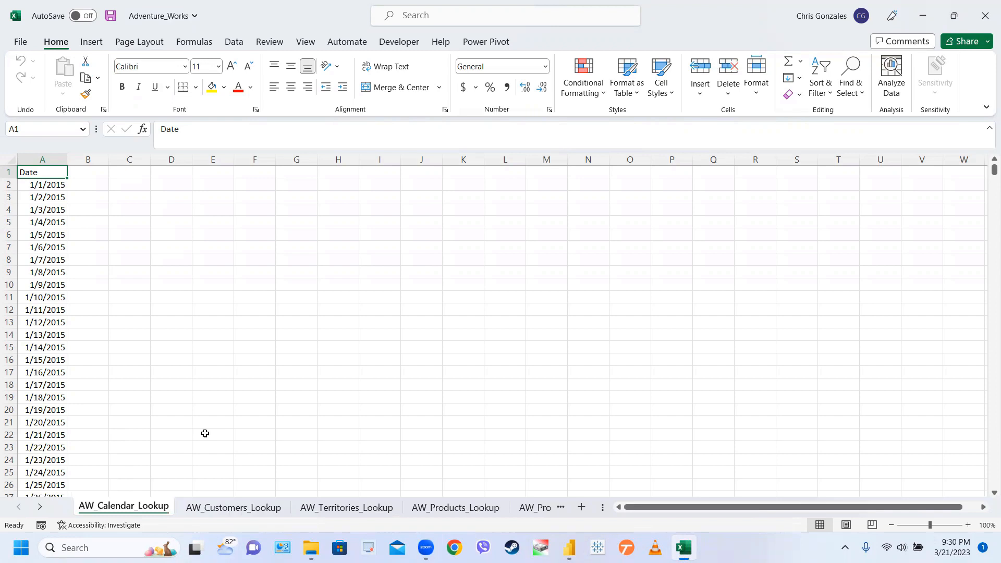
Review the names of the lookup sheets and of the AW_Returns and AW_Sales sheets across the workbook.
click(39, 508)
click(40, 508)
click(39, 508)
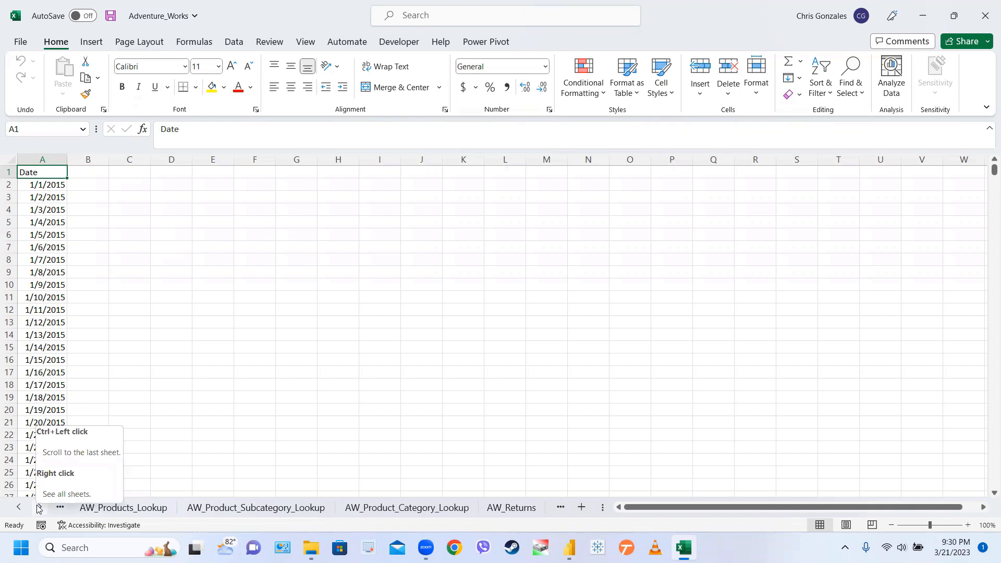
click(39, 509)
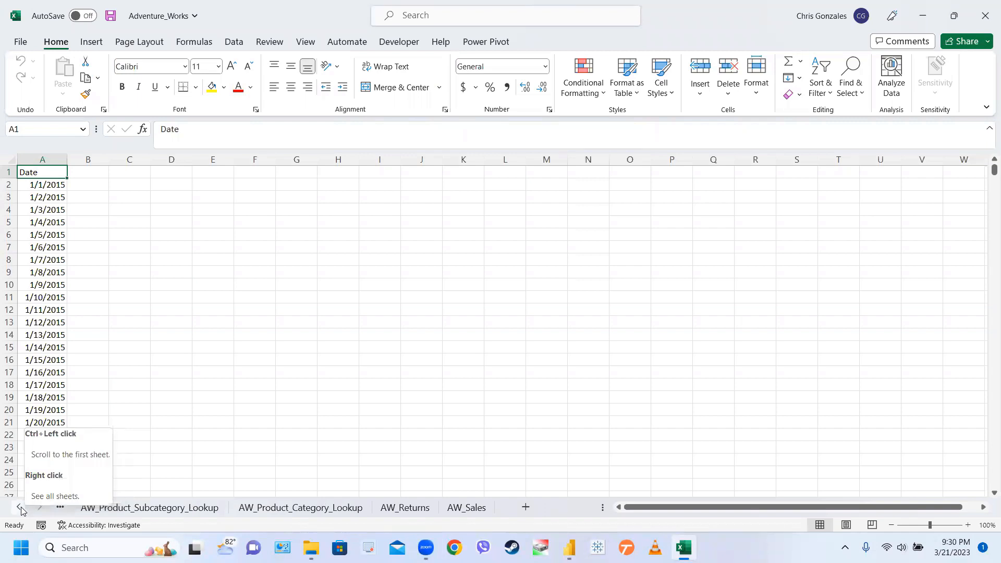
click(20, 507)
click(20, 507)
click(19, 507)
click(20, 508)
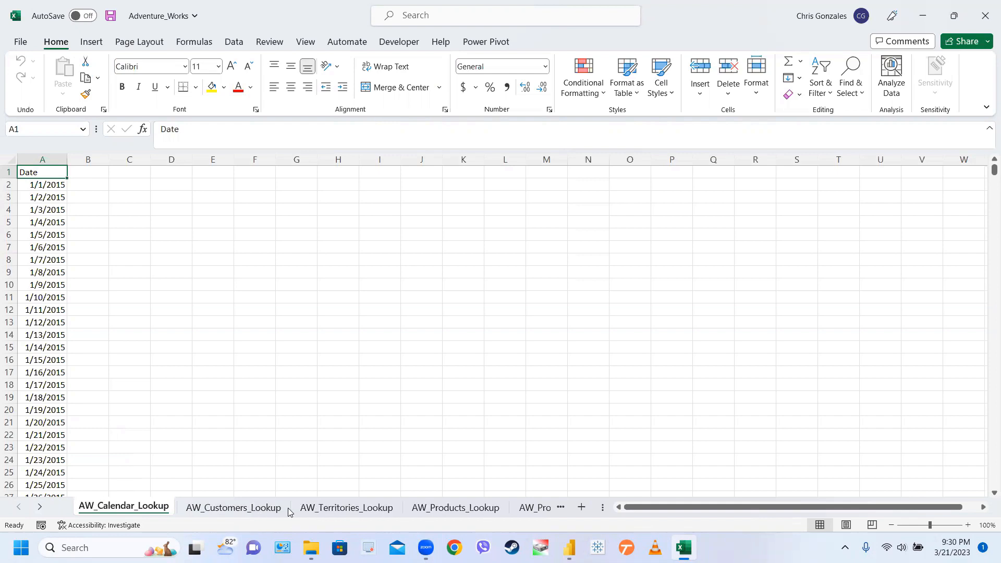
click(39, 506)
click(39, 506)
click(39, 506)
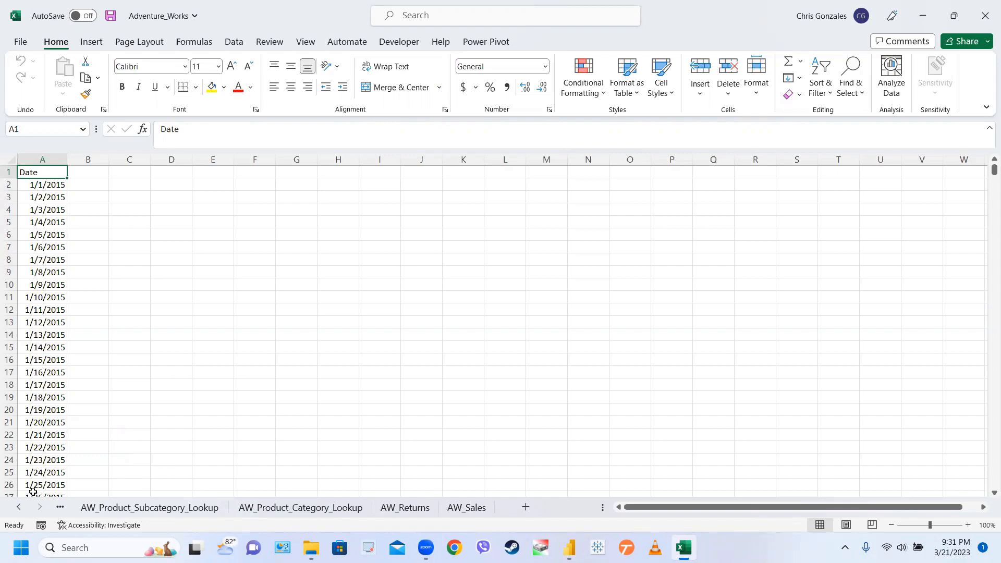
click(20, 508)
click(21, 508)
click(21, 507)
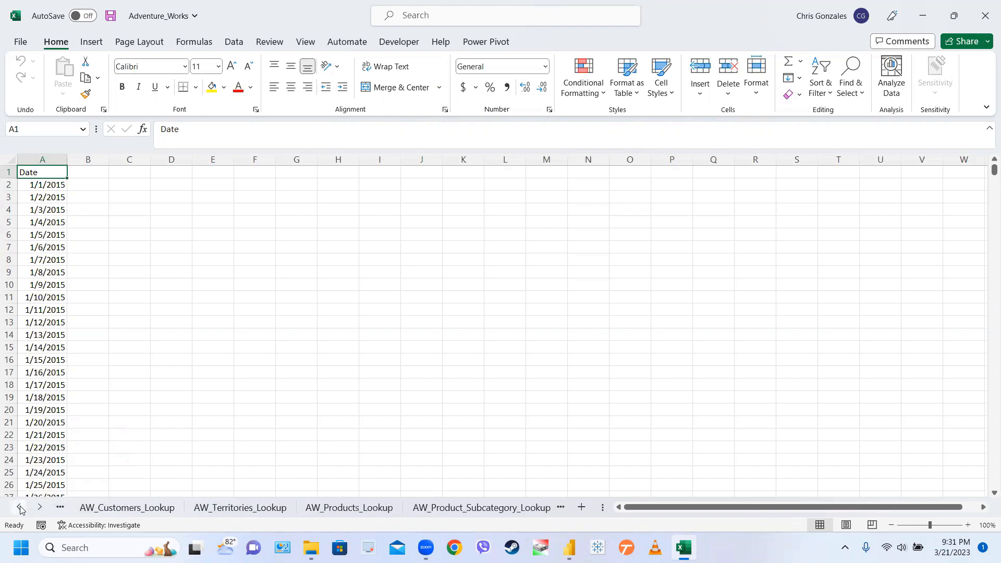
click(21, 508)
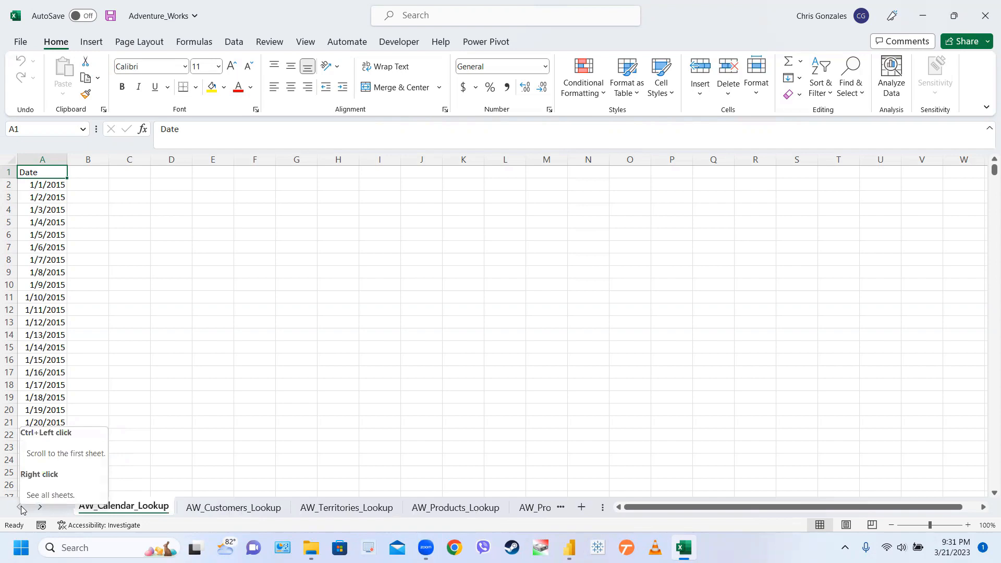
View the AW_Customers_Lookup, AW_Territories_Lookup, AW_Products_Lookup, AW_Returns and AW_Sales sheets one after another.
click(227, 510)
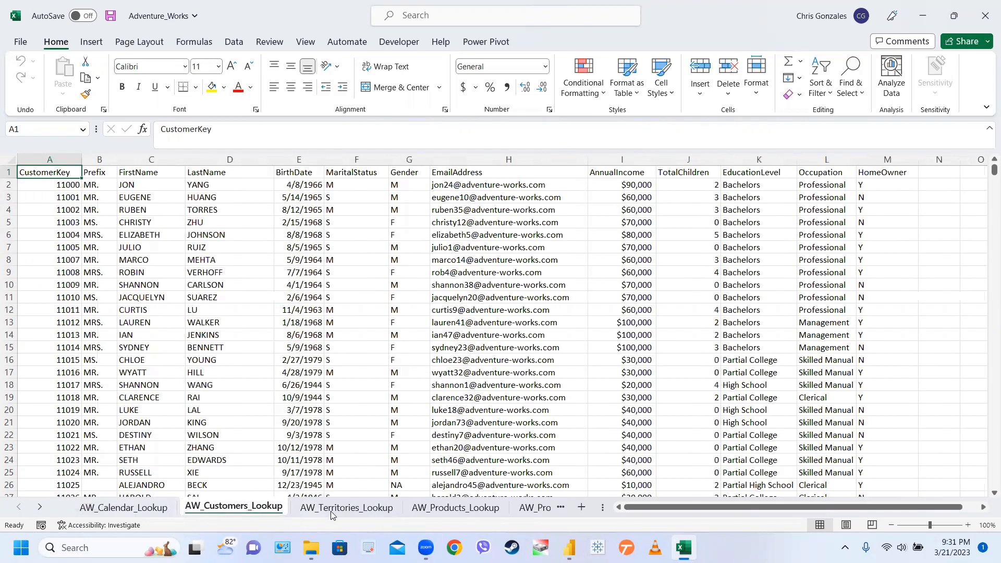
click(332, 514)
click(449, 510)
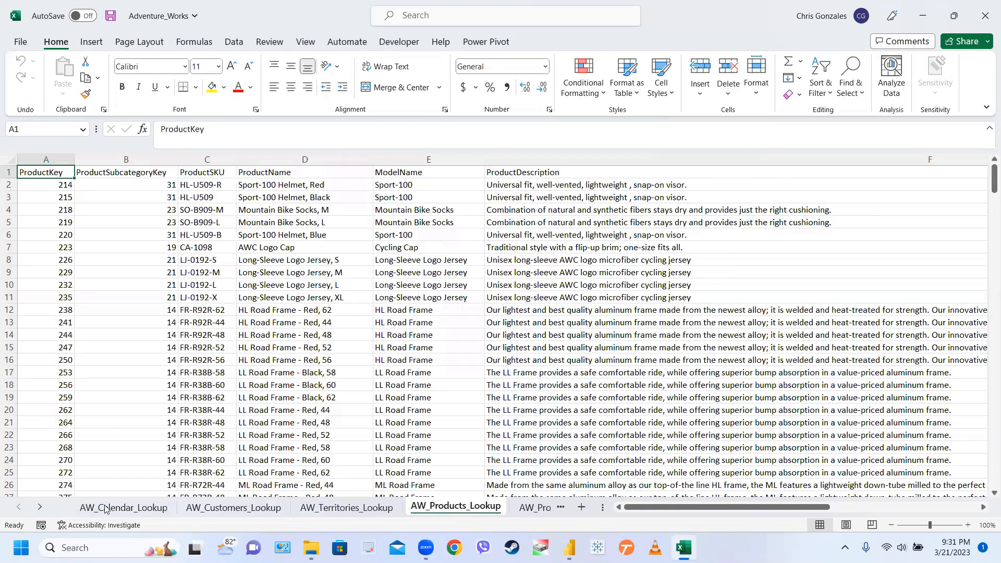
click(42, 506)
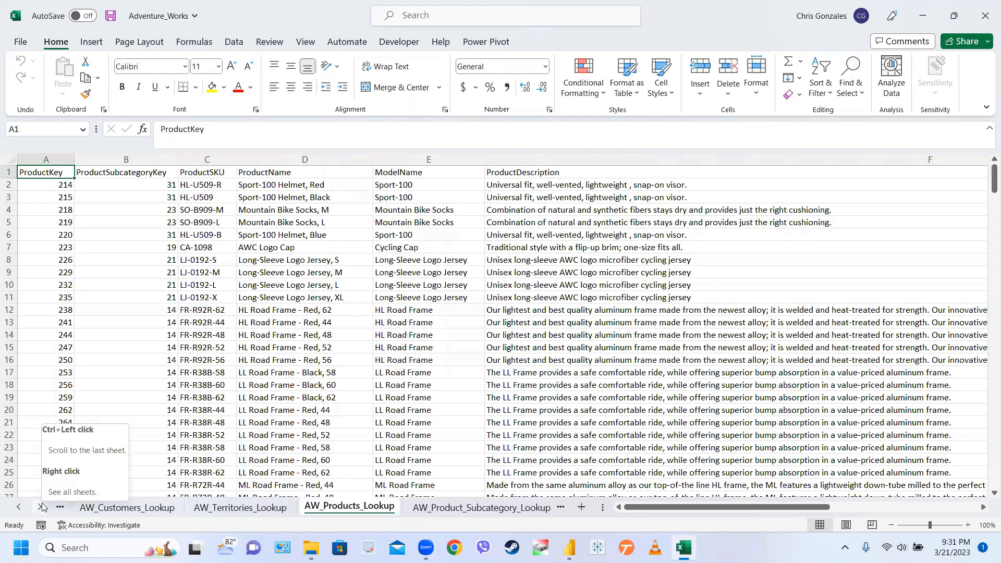
click(42, 507)
click(43, 506)
click(42, 507)
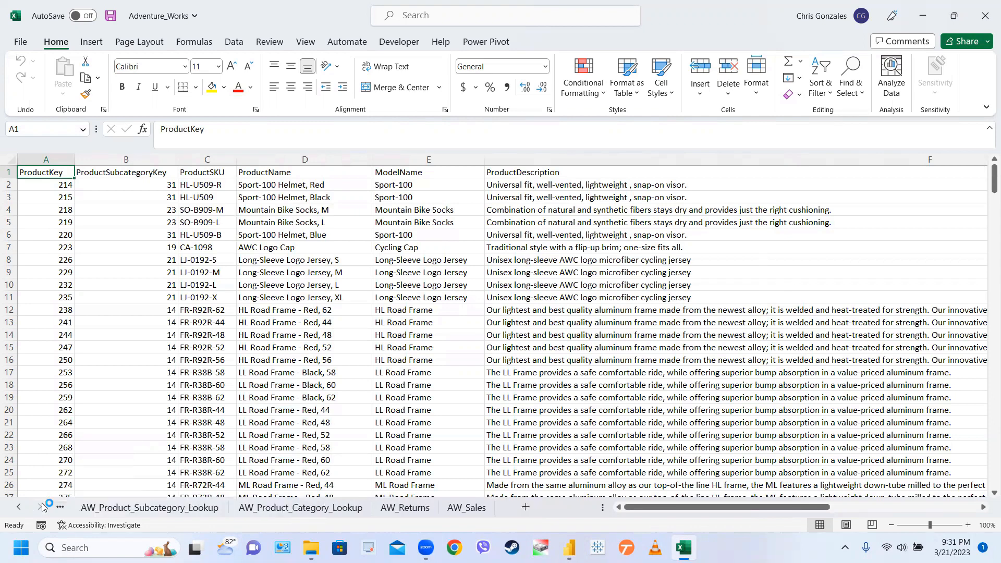
click(403, 508)
click(462, 509)
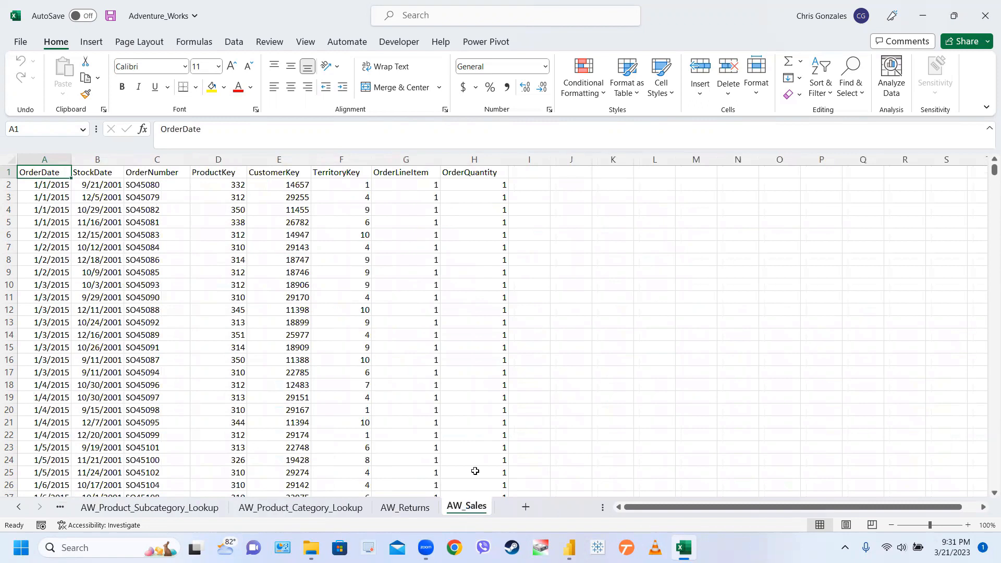
Examine the Date column of the AW_Calendar_Lookup sheet from its first to its last row and return to the header.
click(18, 509)
click(19, 509)
click(19, 509)
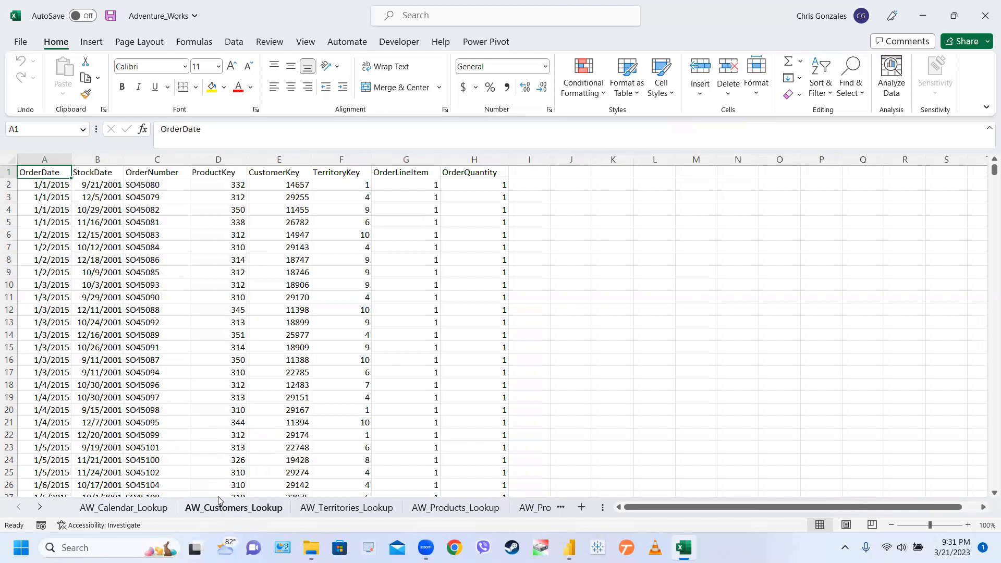
click(158, 512)
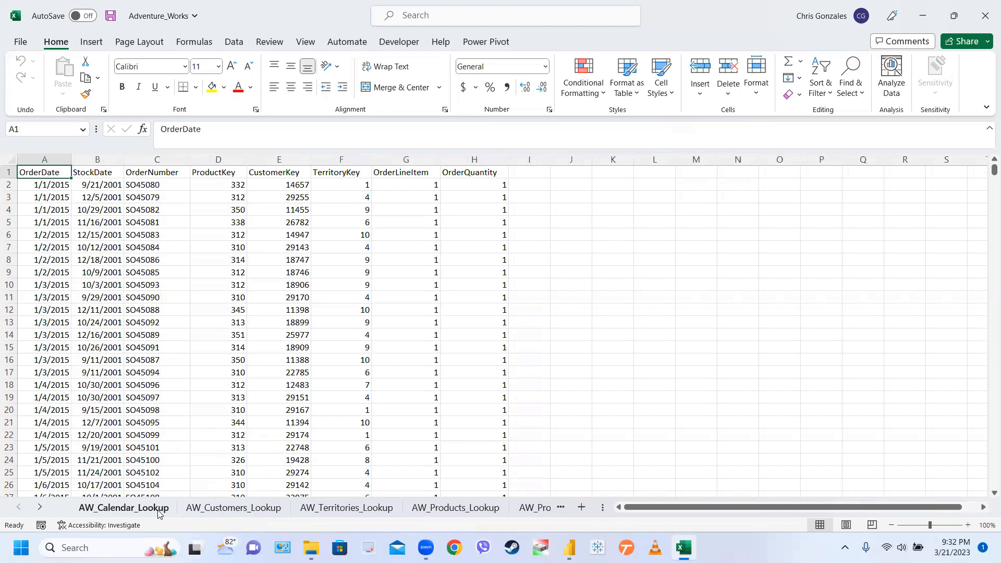
click(158, 512)
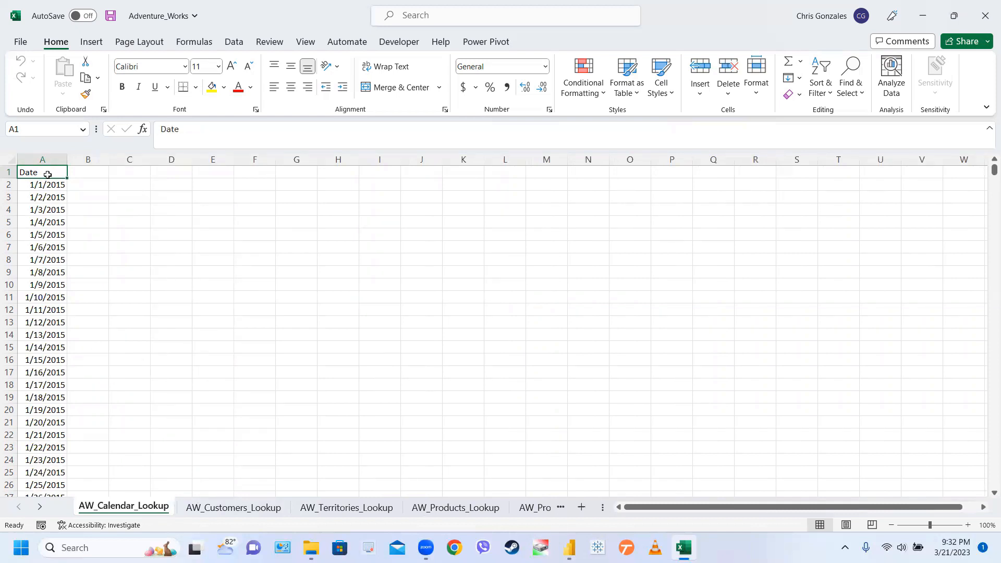
key(Down)
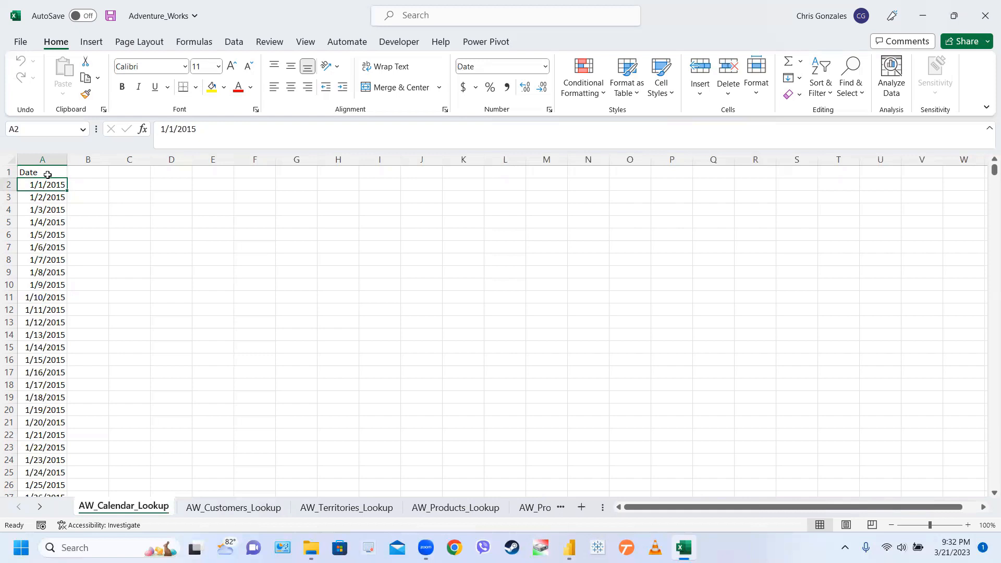
key(ctrl+Down)
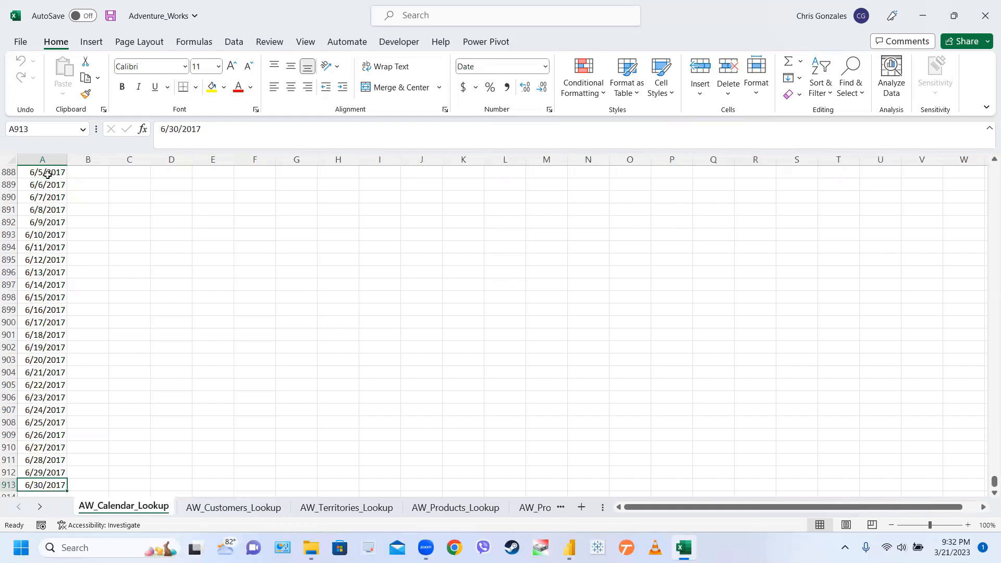
key(ctrl+Up)
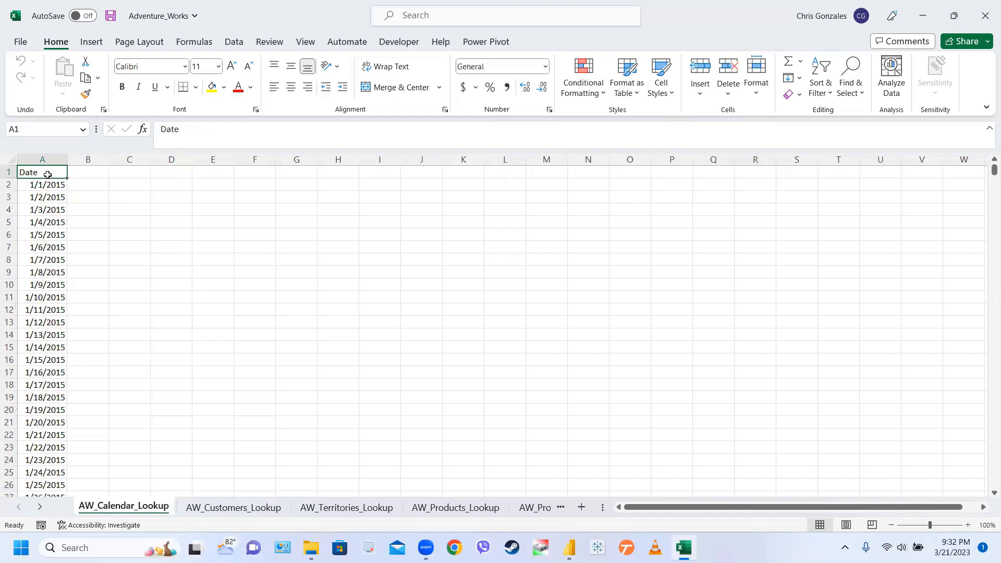
Examine the AW_Customers_Lookup records down to the last row and back, and open the AW_Territories_Lookup sheet.
click(238, 513)
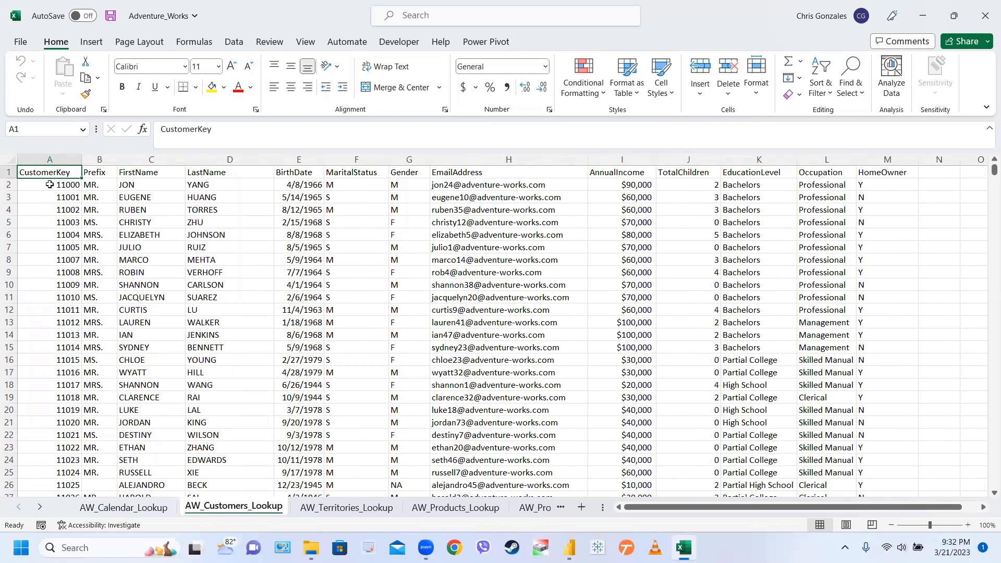
key(ctrl+Down)
scroll(50, 185, down, 1)
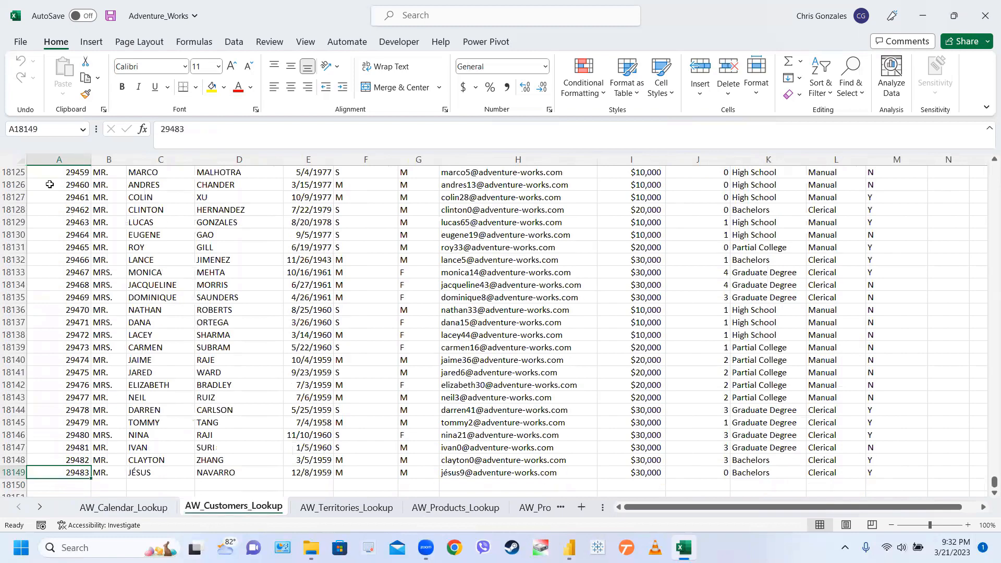
key(ctrl+Up)
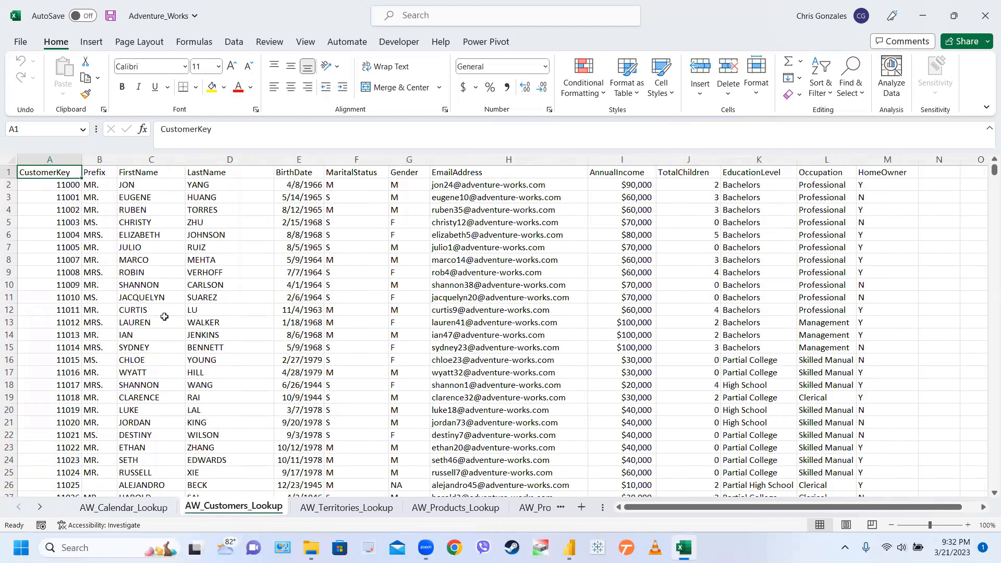
click(328, 507)
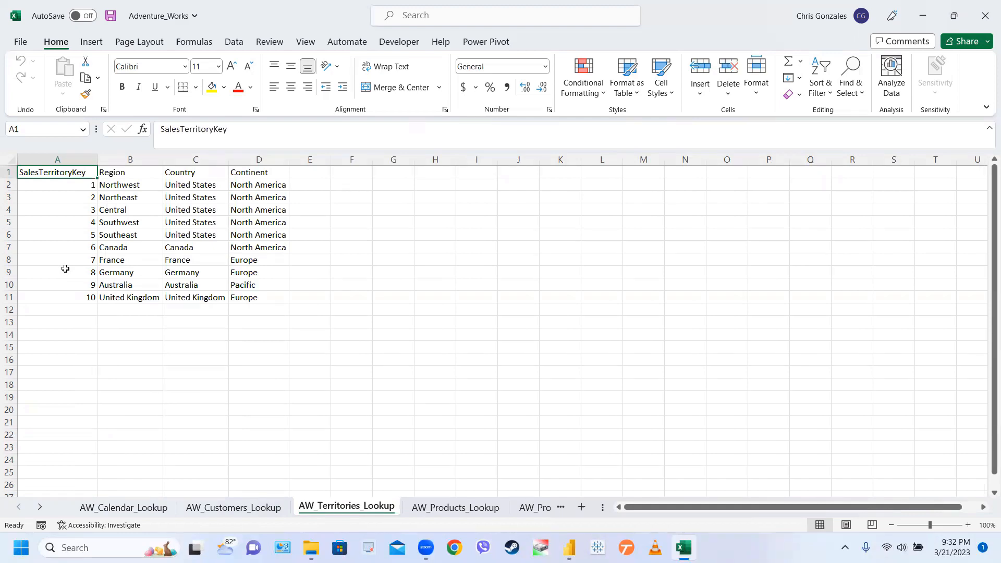
Examine the AW_Products_Lookup records from the header down to the last row and back.
click(432, 508)
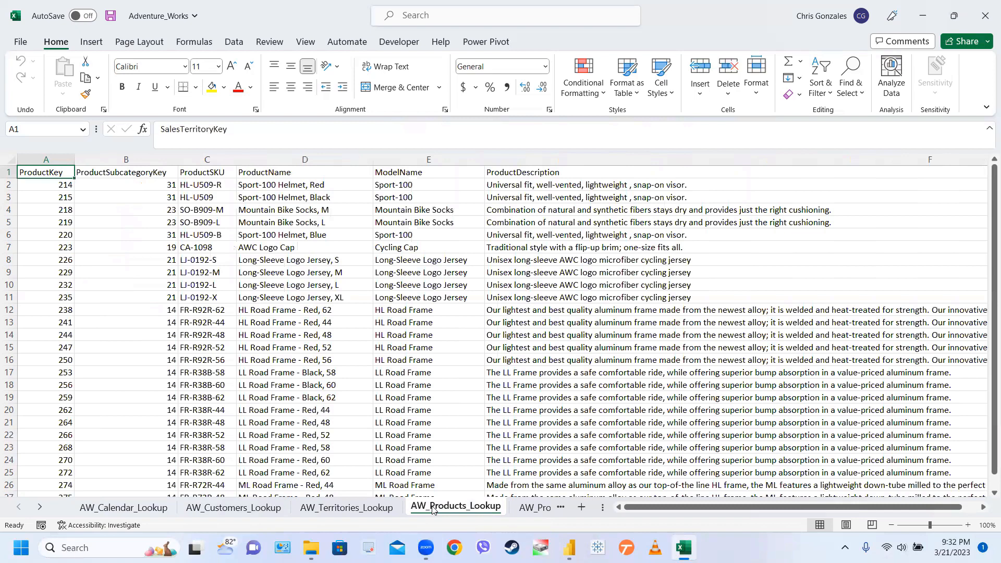
key(ctrl+Down)
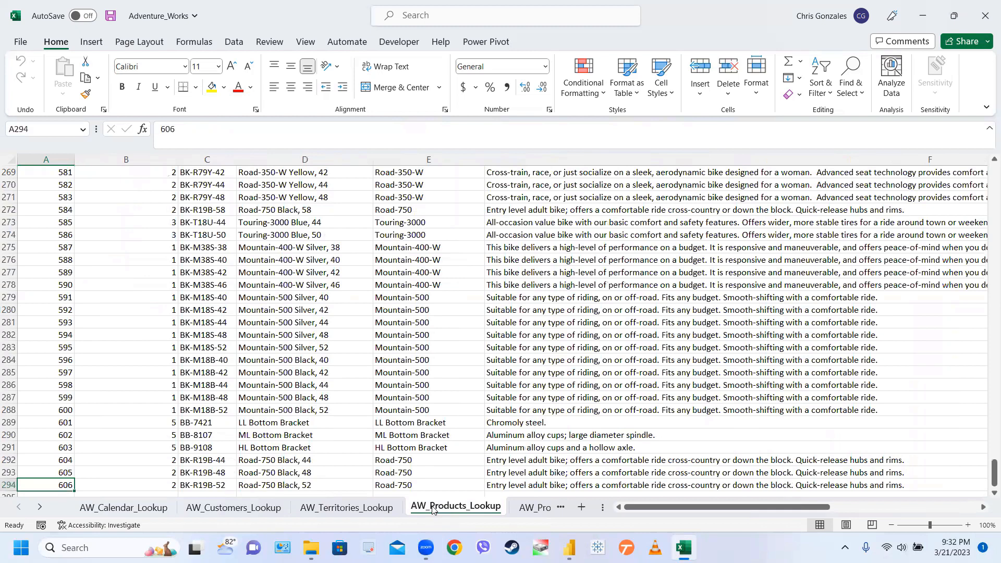
key(ctrl+Up)
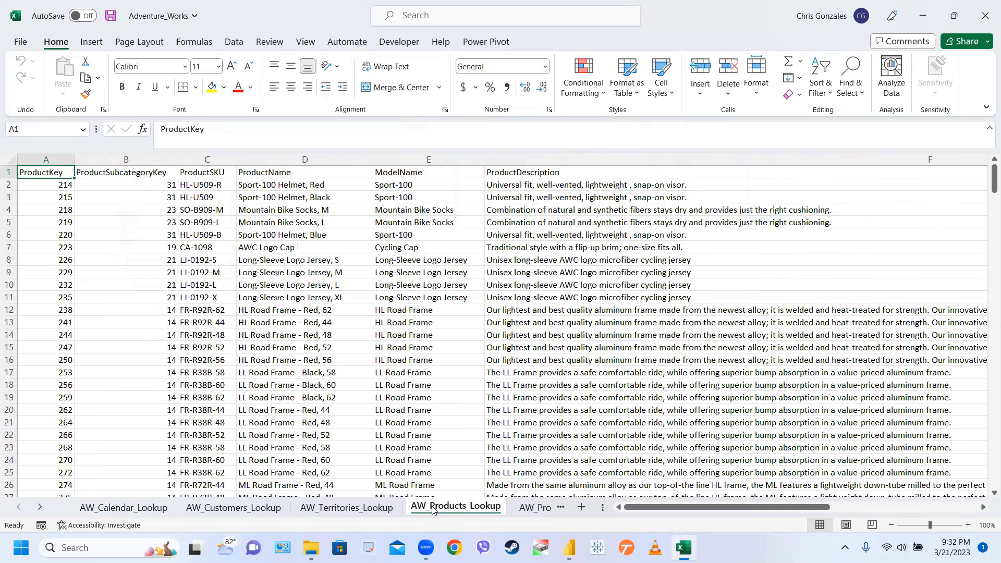
Examine the AW_Product_Subcategory_Lookup sheet down to its last row and back, and view the AW_Product_Category_Lookup sheet.
click(40, 508)
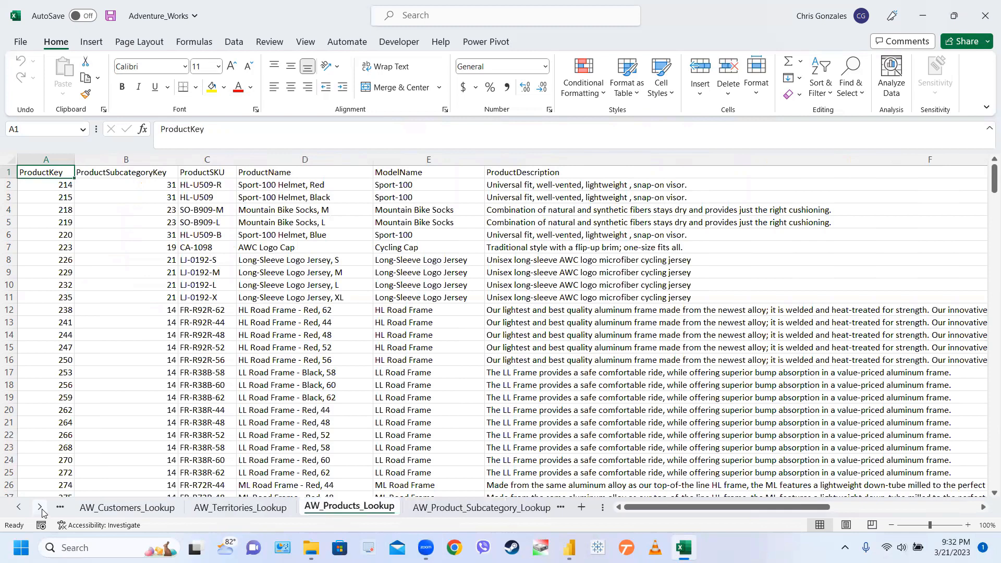
click(41, 508)
click(40, 508)
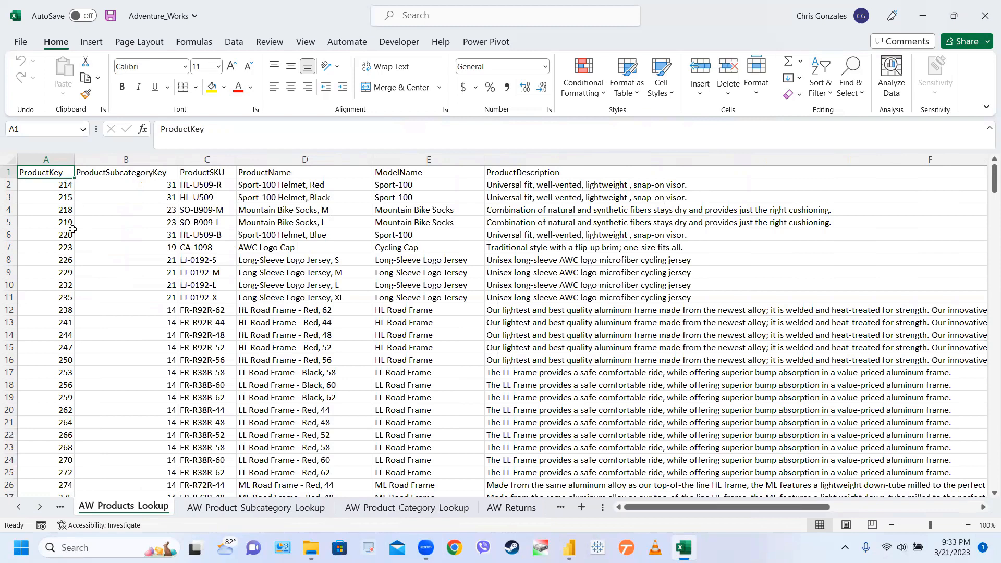
click(257, 509)
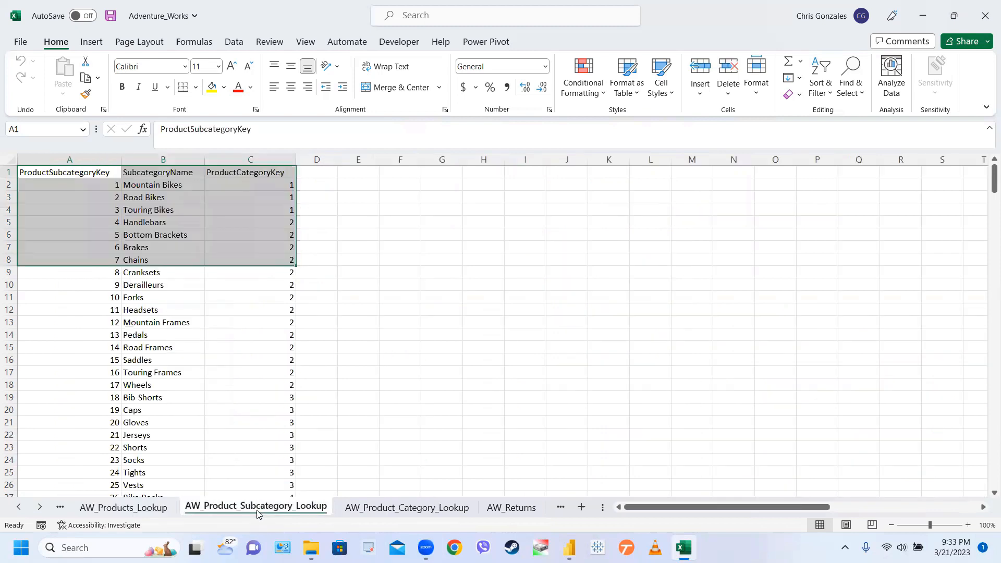
click(86, 173)
scroll(89, 386, down, 8)
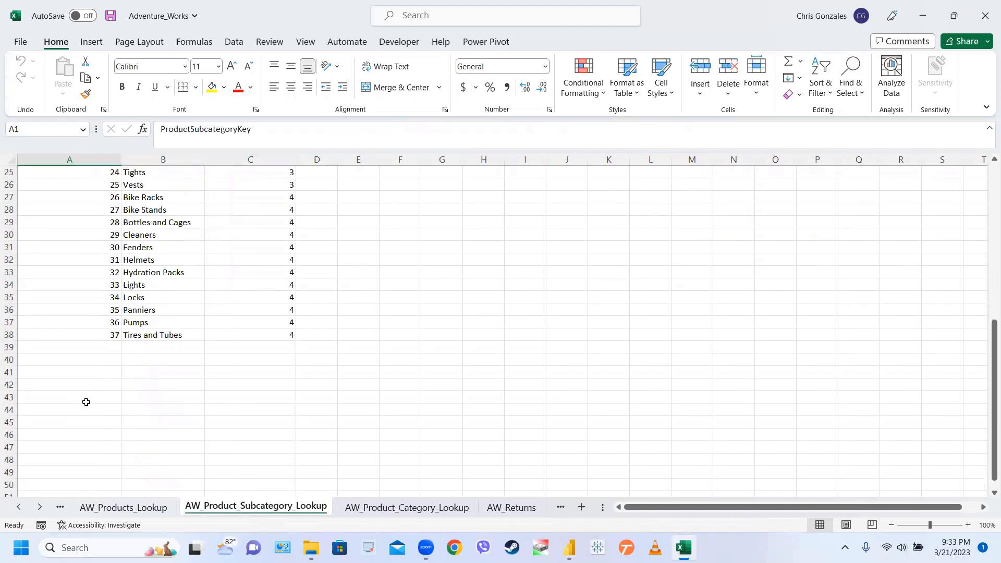
scroll(86, 403, up, 8)
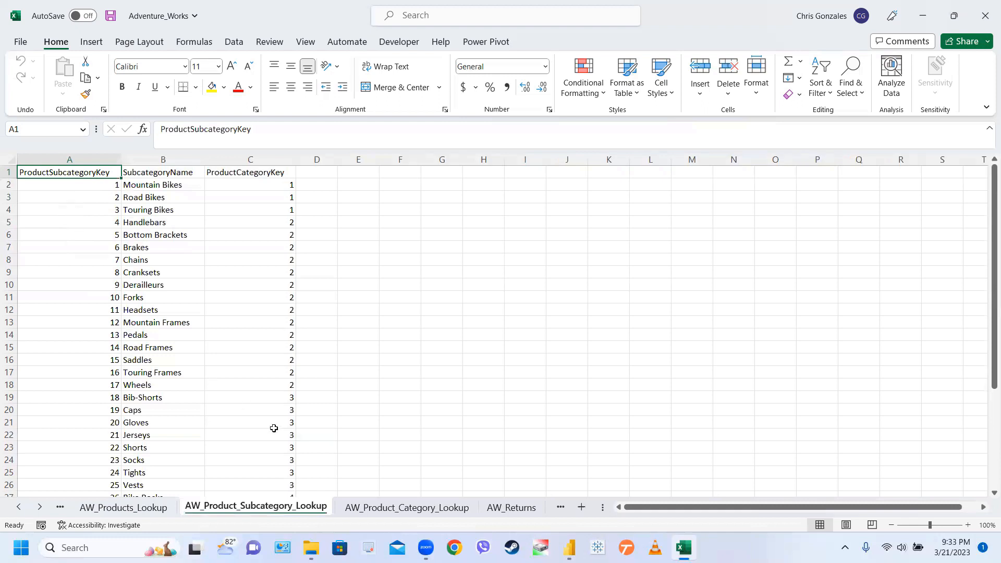
click(360, 508)
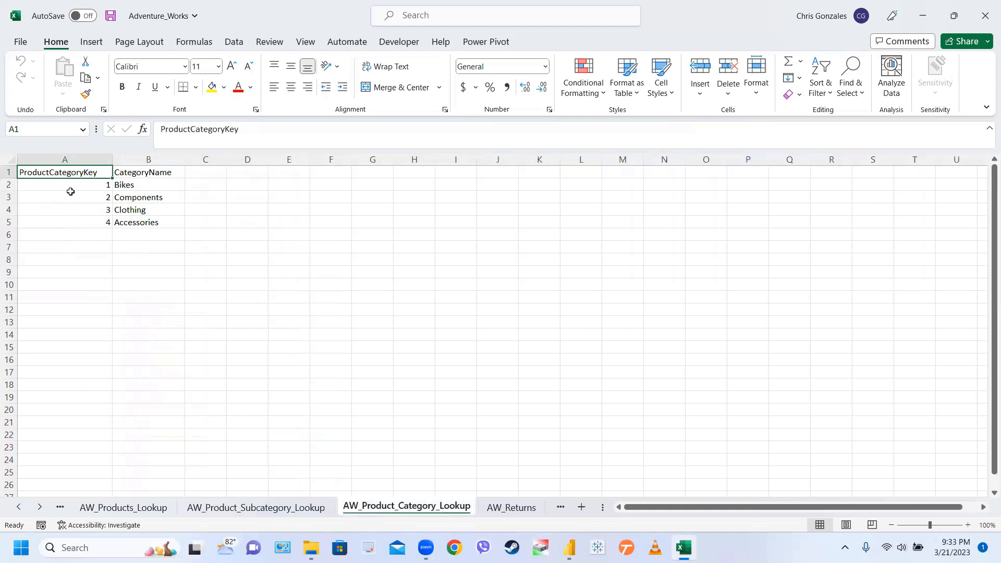
Examine the ReturnDate, TerritoryKey, ProductKey and ReturnQuantity columns of the AW_Returns sheet.
click(41, 507)
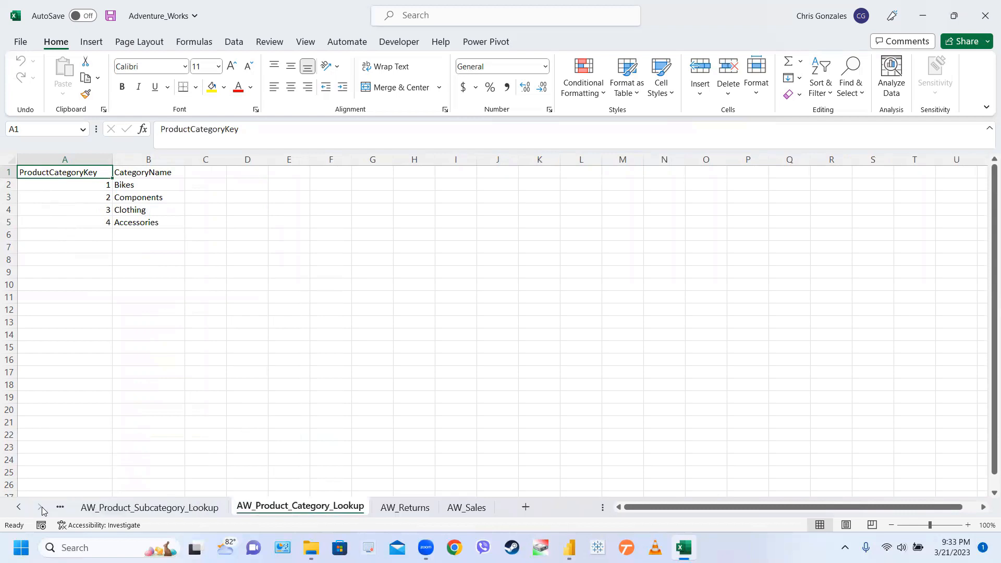
click(396, 508)
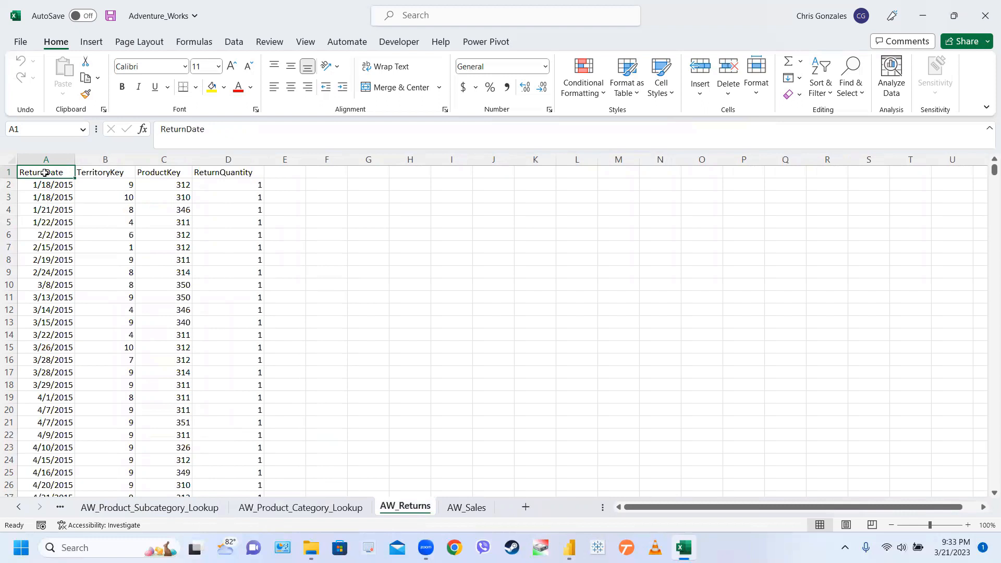
click(93, 173)
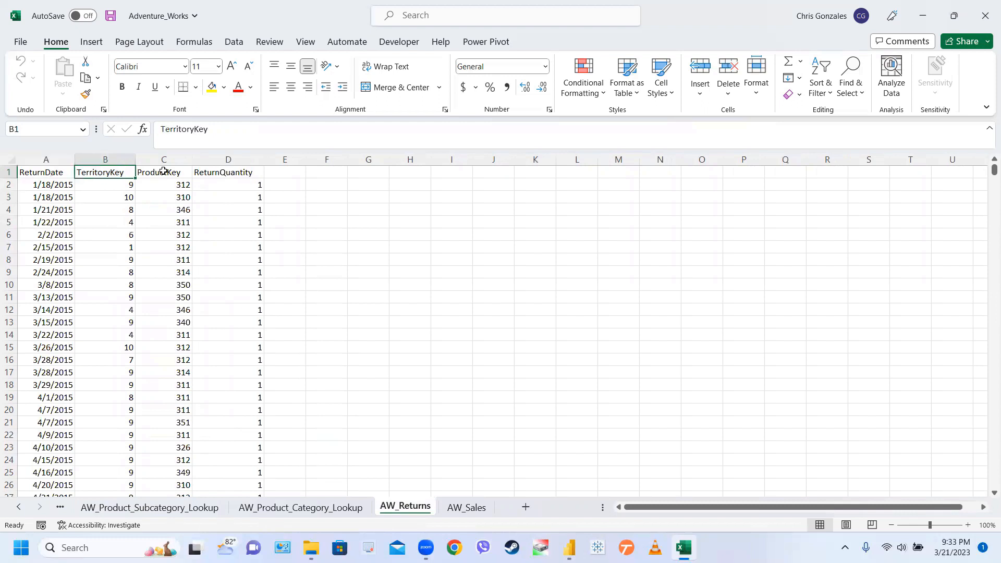
click(52, 170)
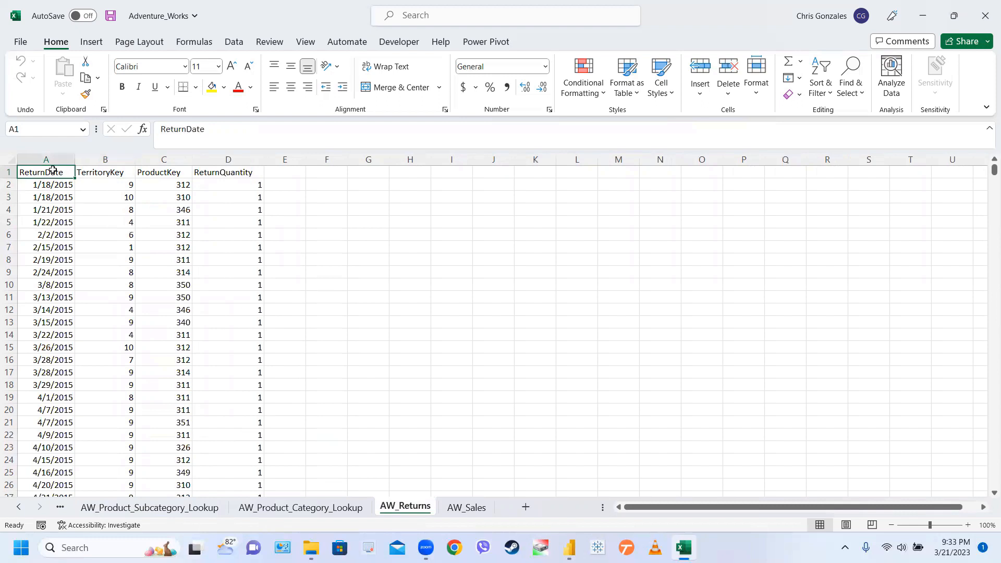
drag(51, 183, 116, 259)
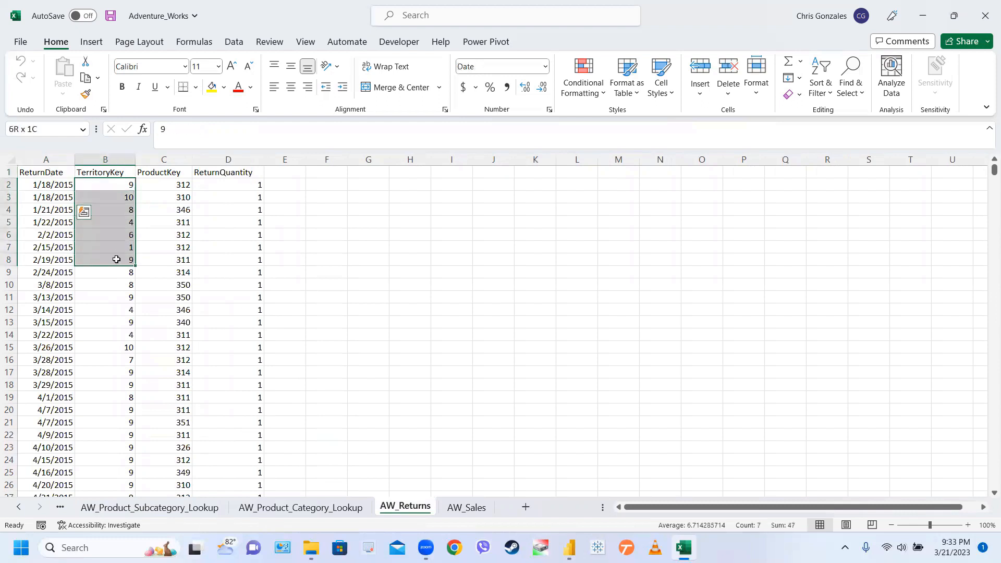
drag(179, 187, 182, 259)
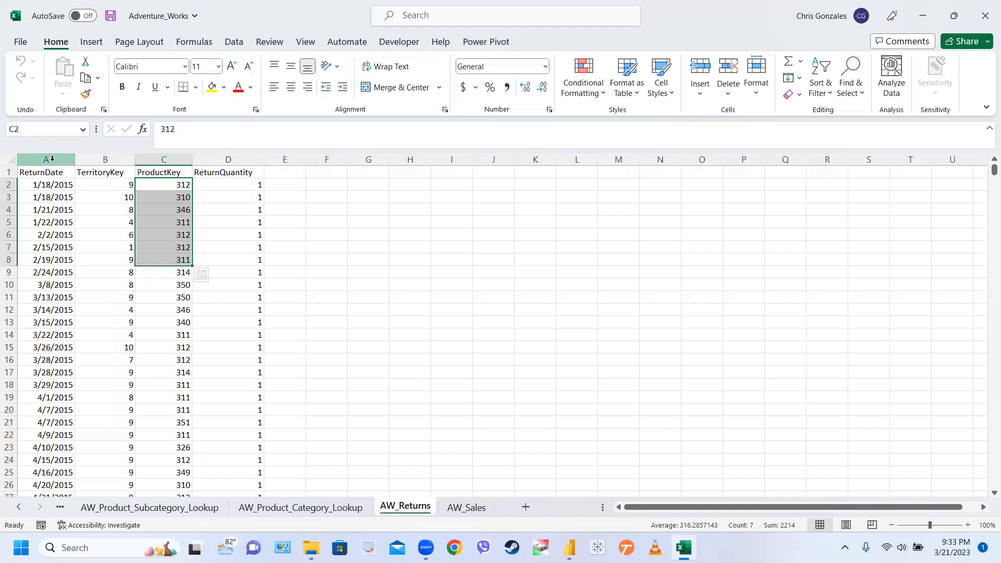
drag(52, 159, 224, 168)
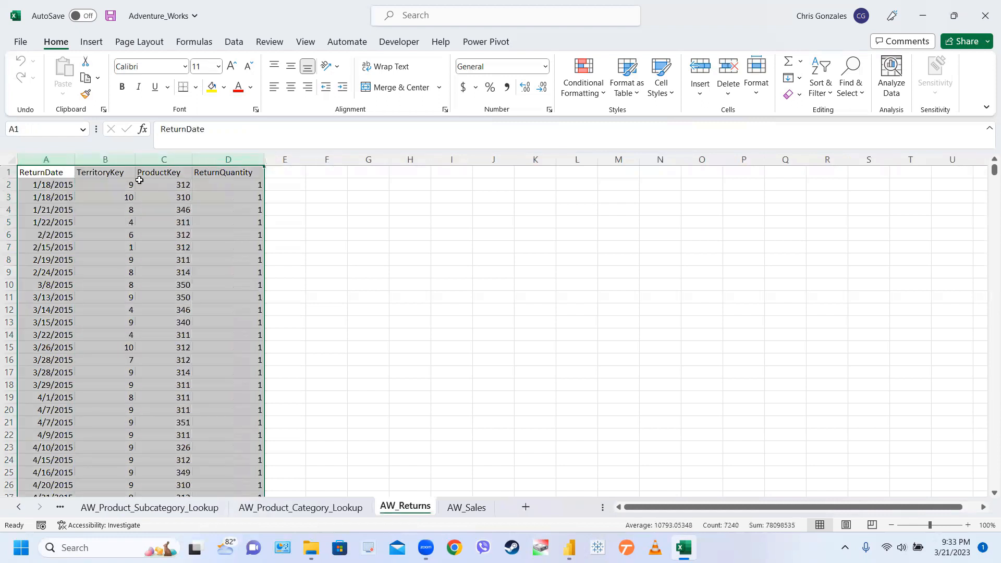
click(51, 174)
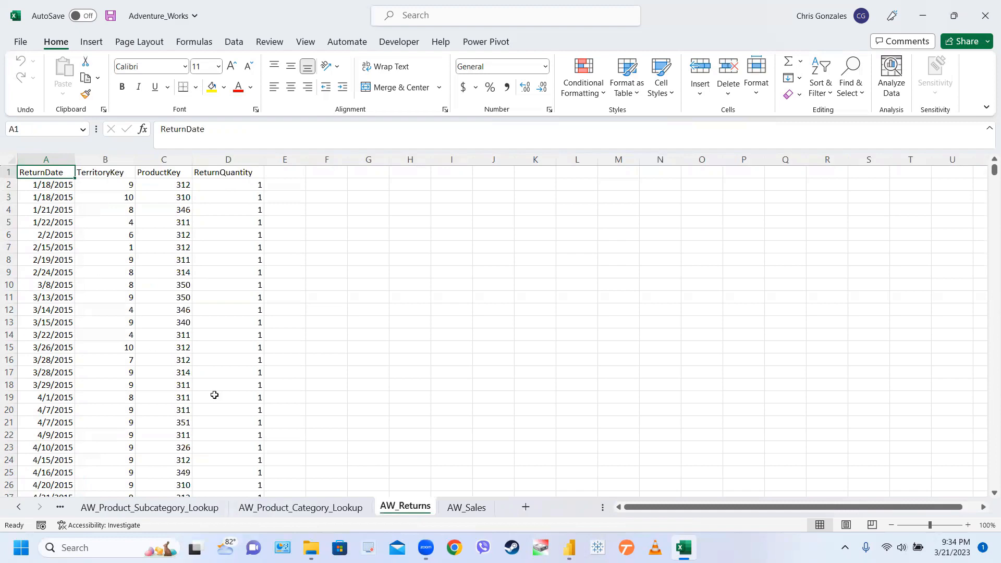
Examine the OrderDate column of the AW_Sales sheet from its first to its last row and return to the header.
click(462, 510)
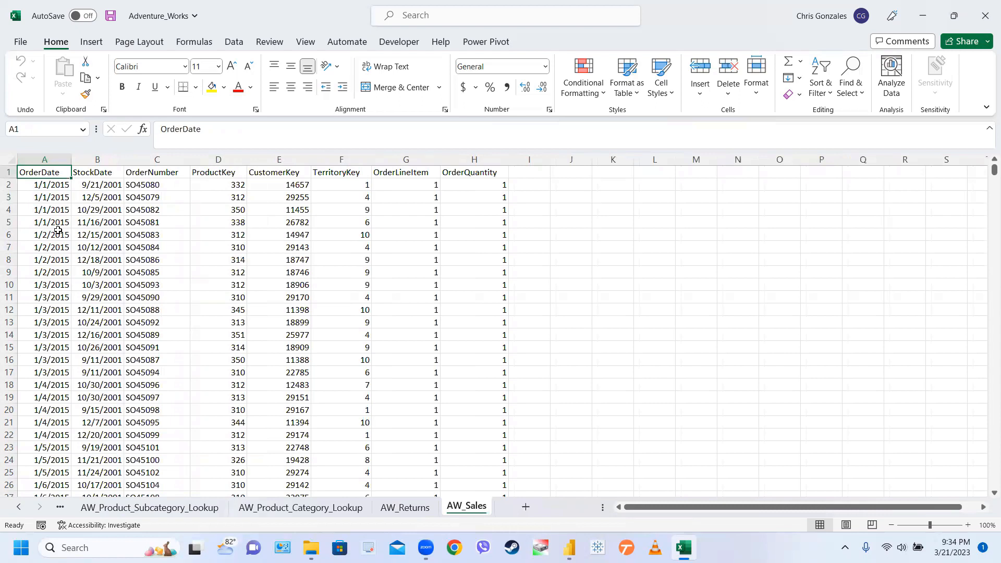
key(Down)
key(Up)
key(Down)
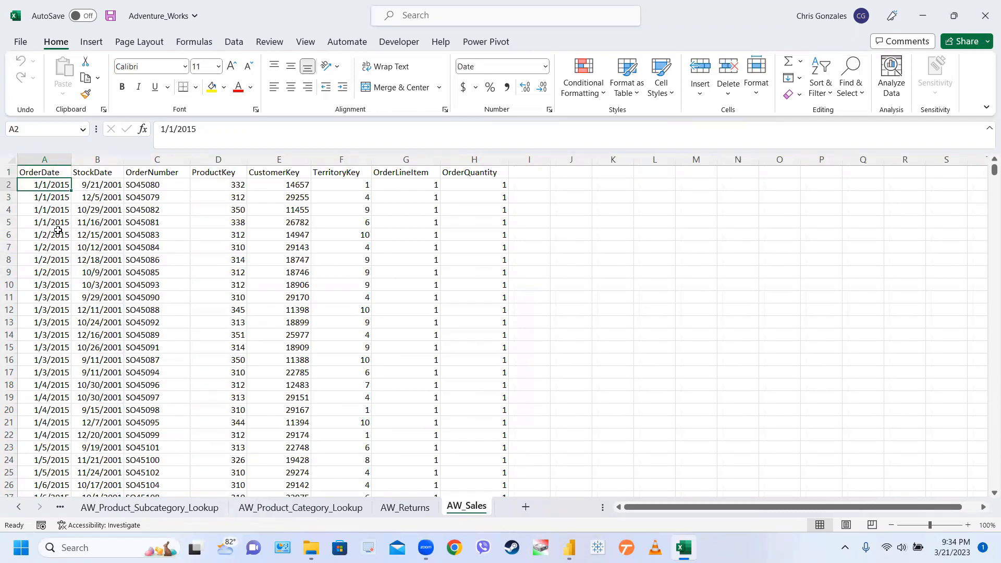
key(ctrl+Down)
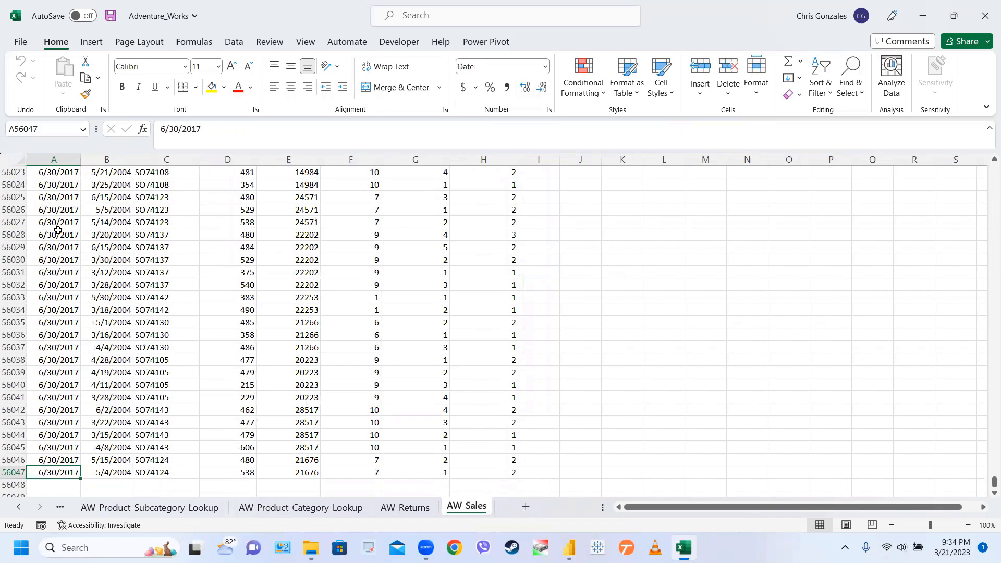
key(ctrl+Up)
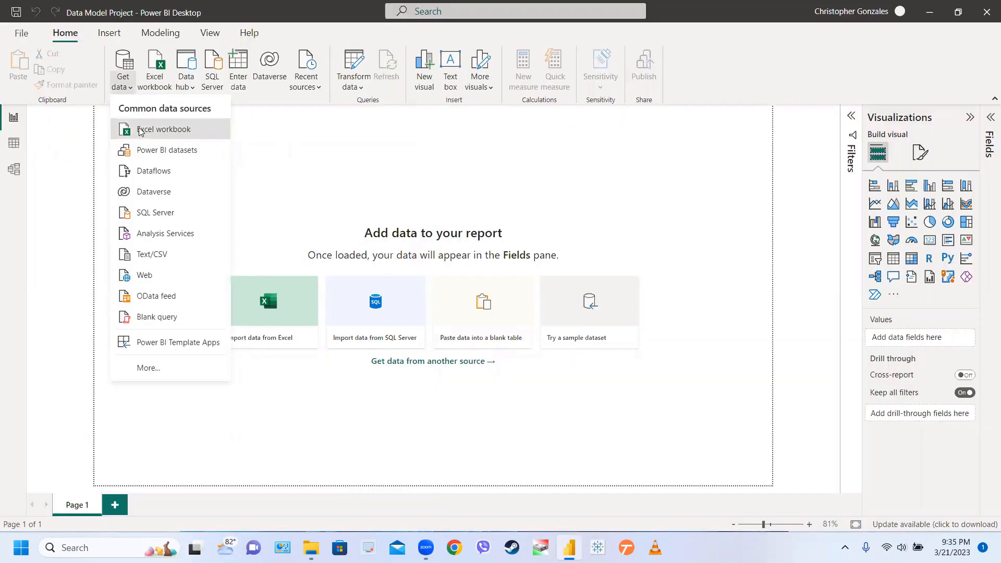
In Power BI Desktop, connect to the Adventure_Works Excel workbook on the Desktop as the data source.
click(151, 128)
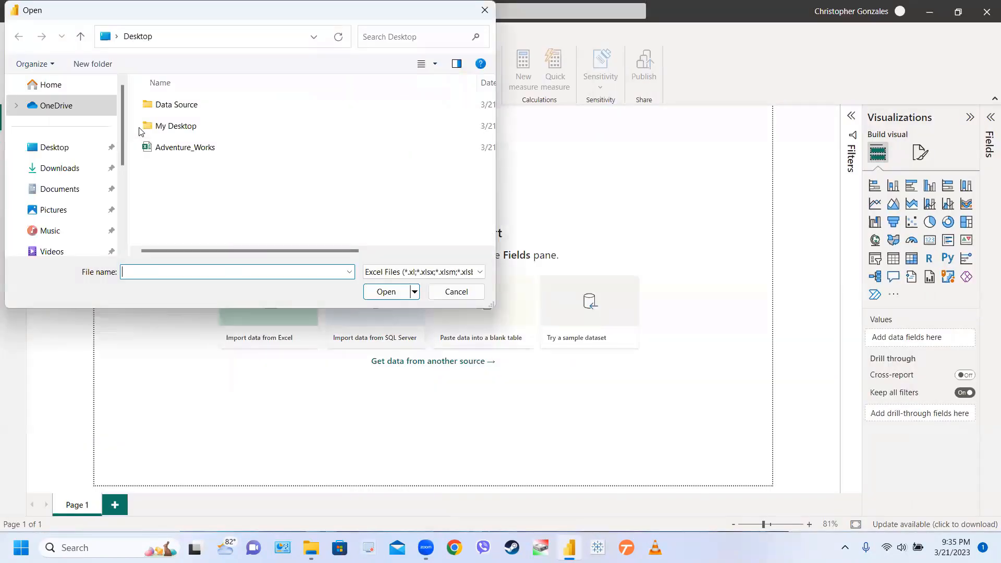
click(158, 149)
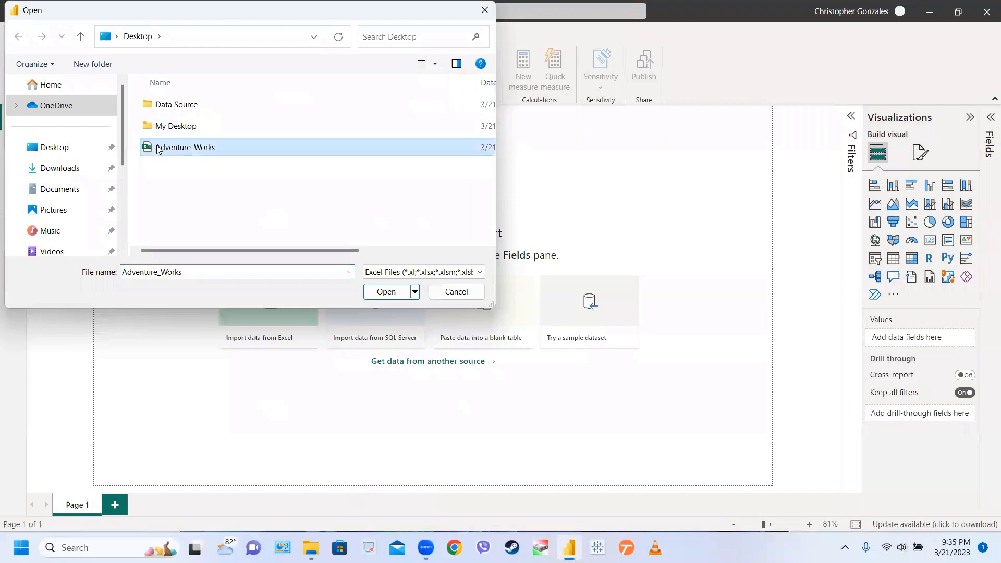
click(386, 292)
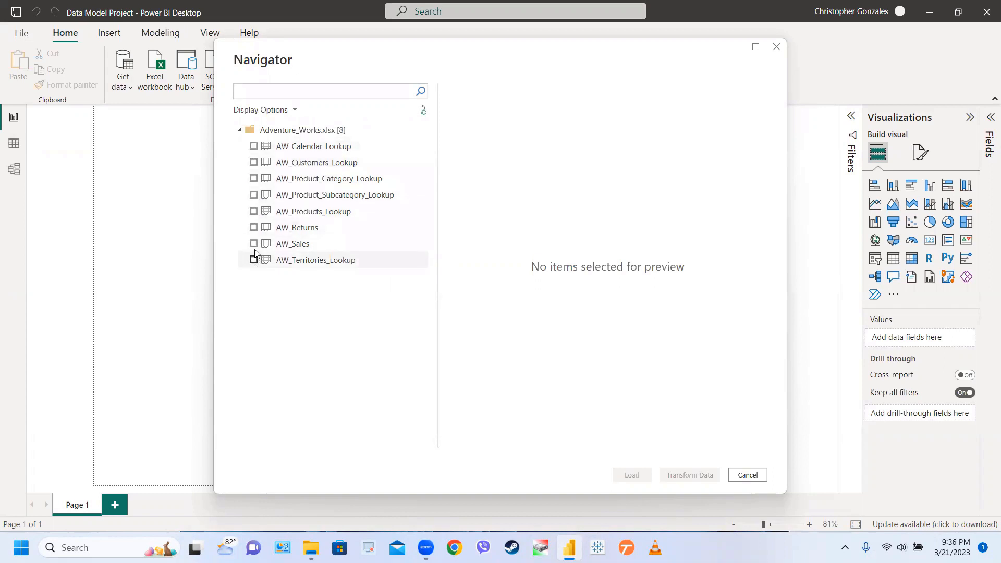
Select all the Adventure_Works tables, from AW_Calendar_Lookup to AW_Territories_Lookup, and open them in Power Query Editor for transformation.
click(254, 148)
click(254, 162)
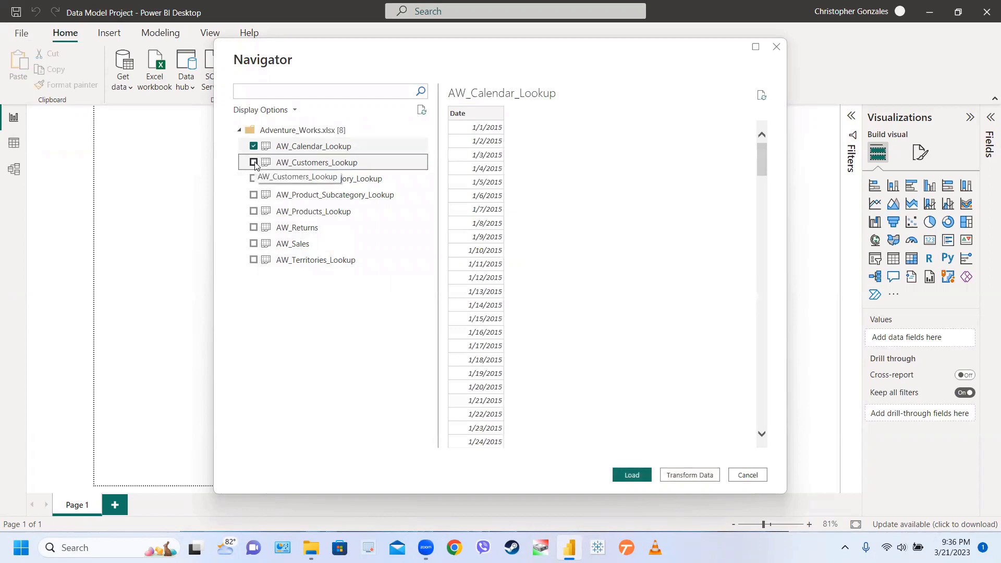
click(253, 178)
click(254, 195)
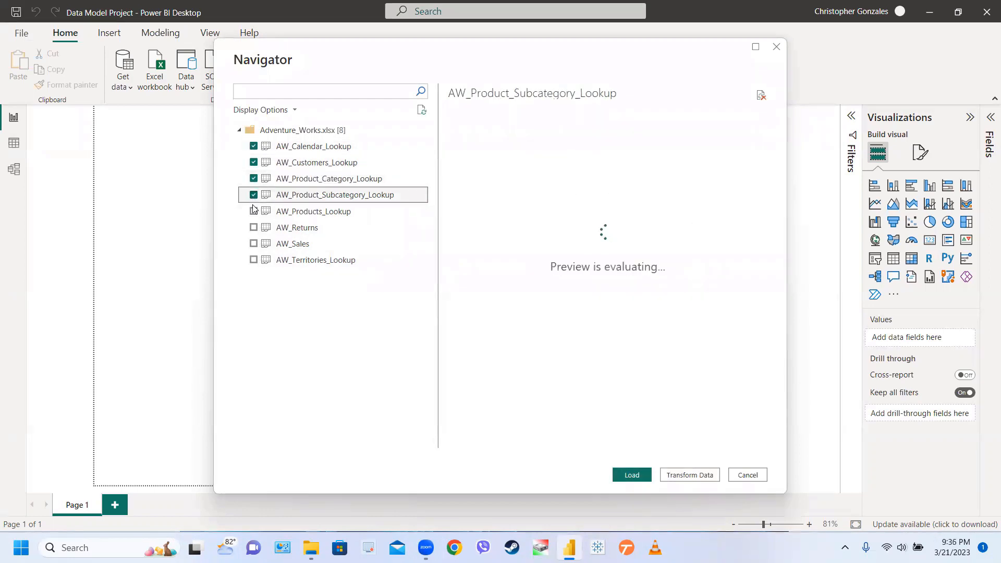
click(253, 211)
click(253, 227)
click(253, 244)
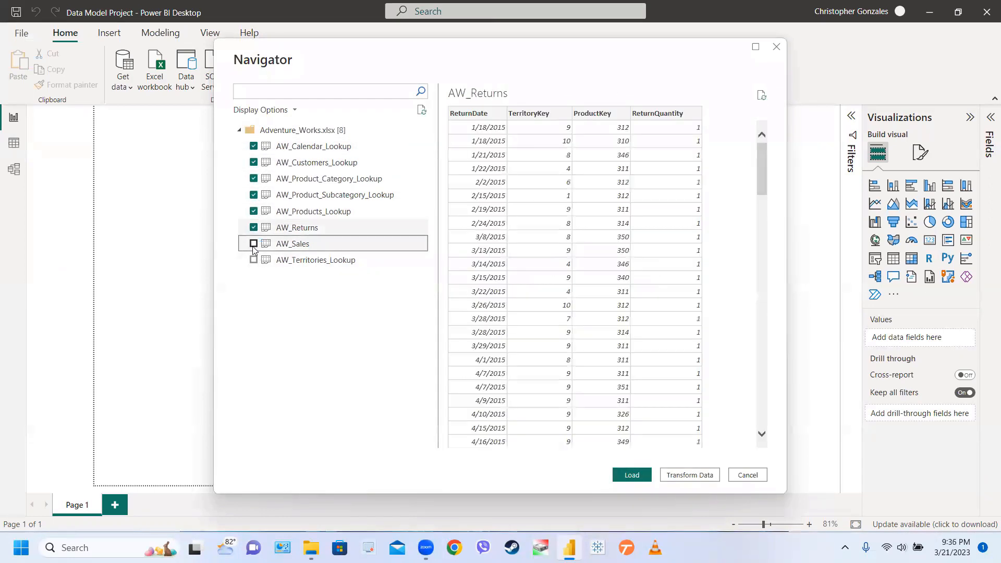
click(253, 260)
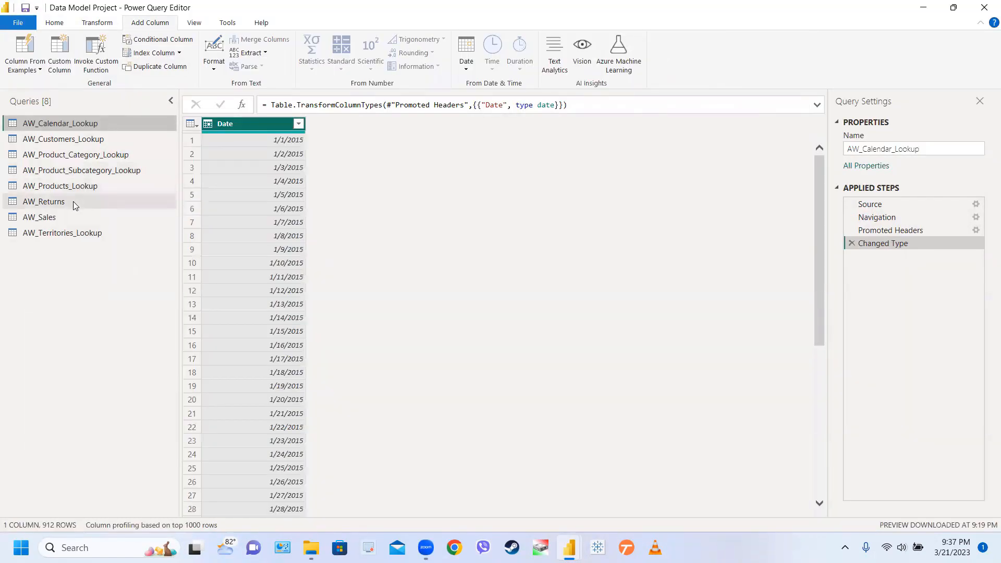
Start a conditional column named Parent in the AW_Customers_Lookup query with the TotalChildren column selected.
click(79, 145)
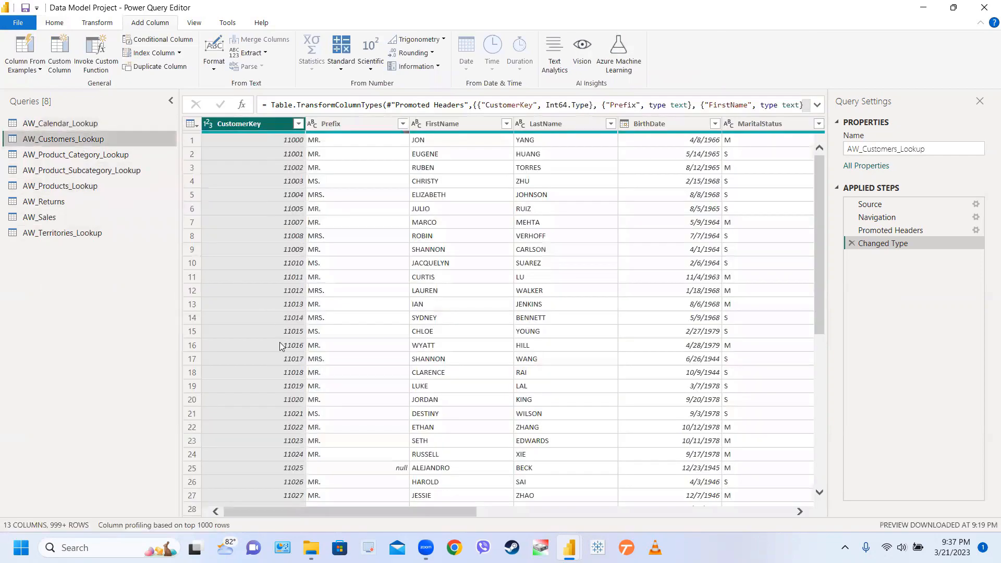
drag(315, 510, 563, 513)
click(620, 124)
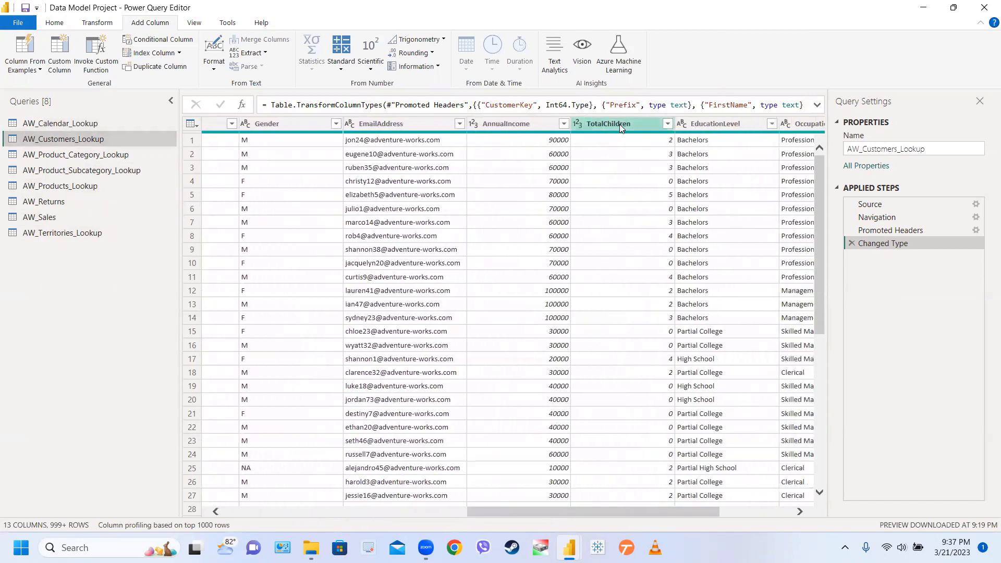
click(159, 39)
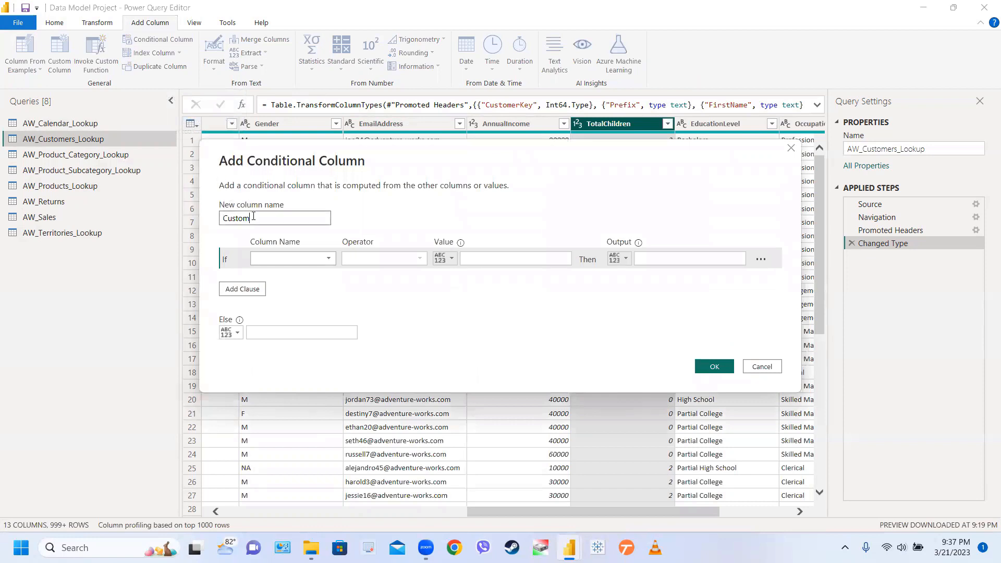
text(Parent)
Define the Parent column to return No when TotalChildren equals 0 and Yes when it is greater than or equal to 1.
click(279, 259)
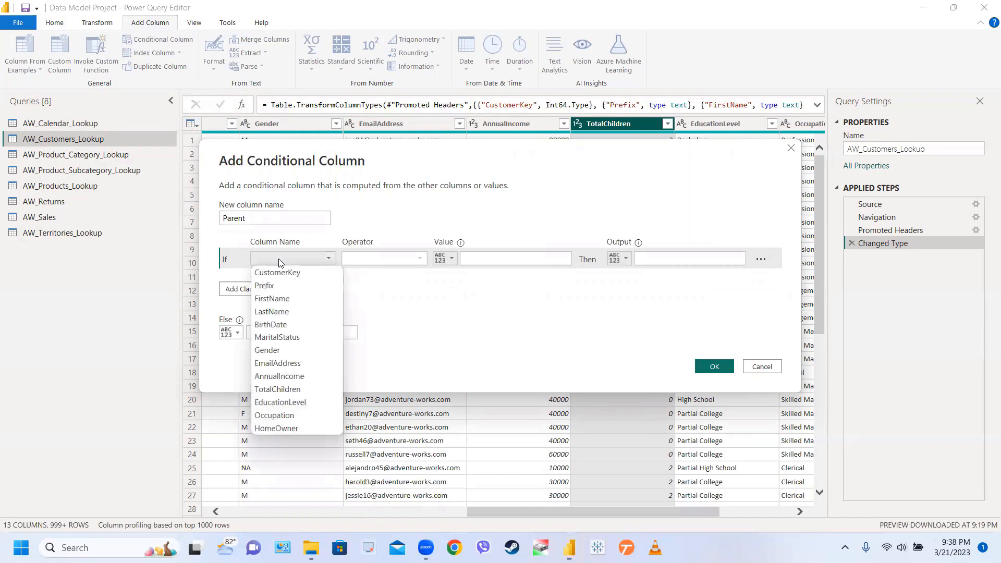
click(286, 396)
click(375, 259)
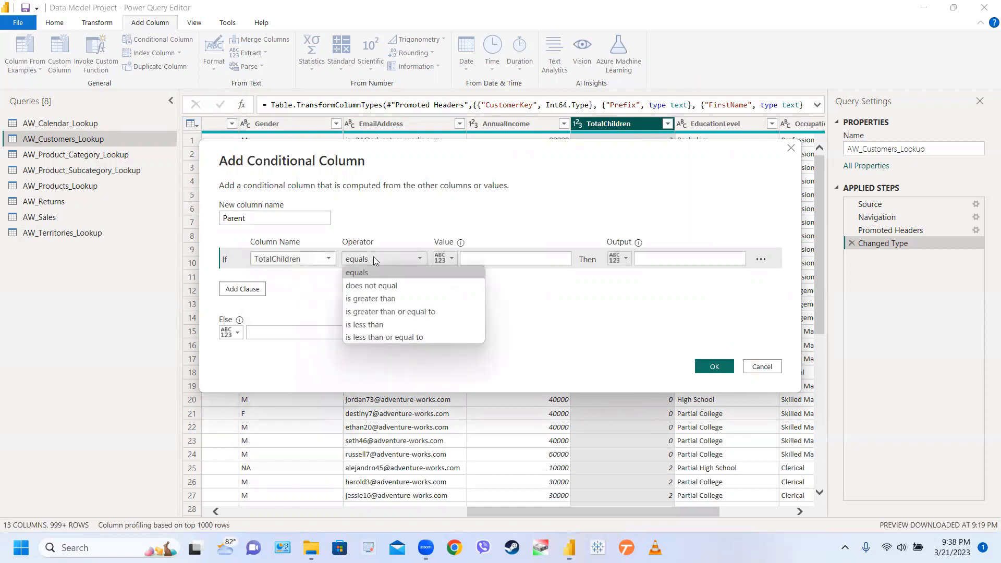
click(373, 312)
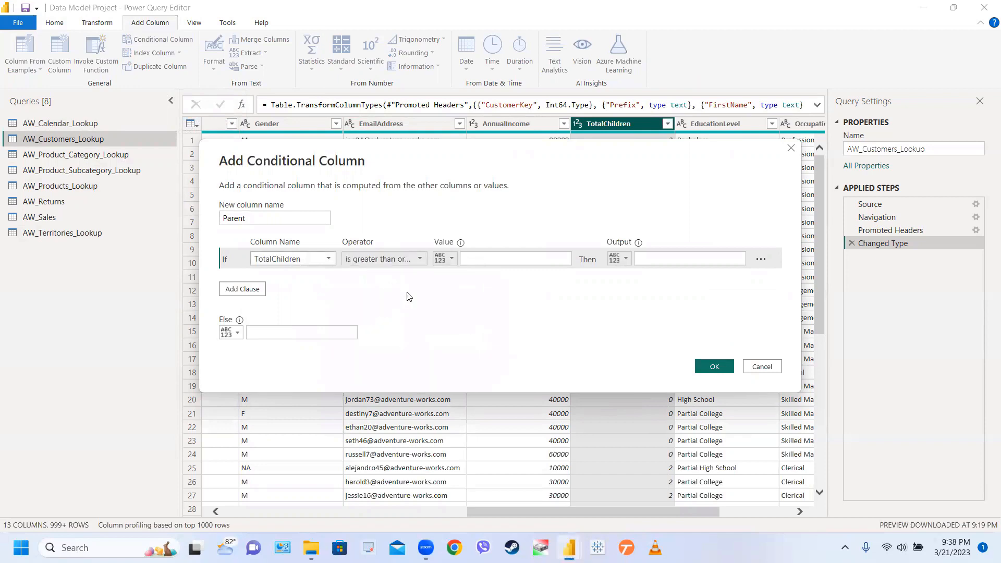
click(486, 258)
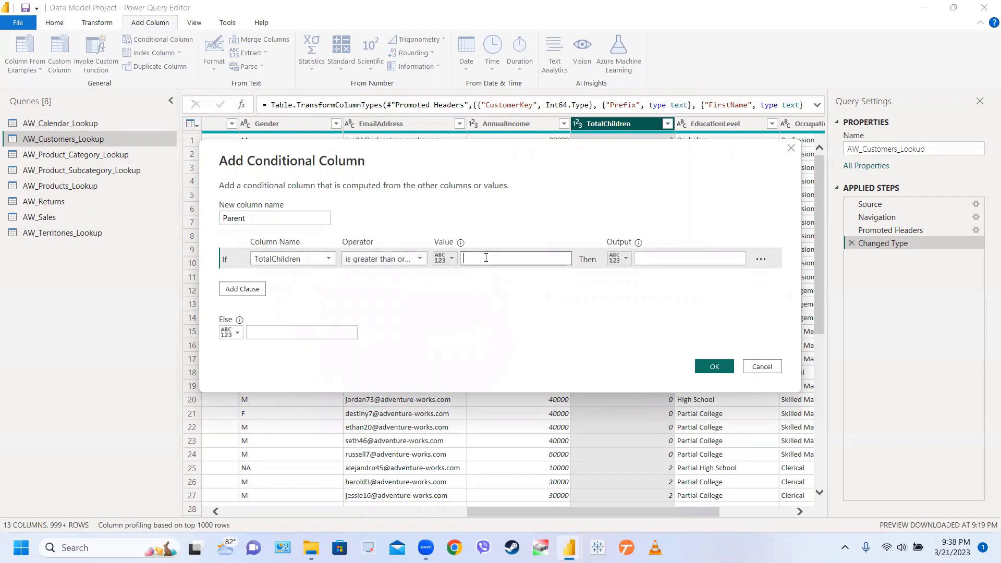
click(420, 259)
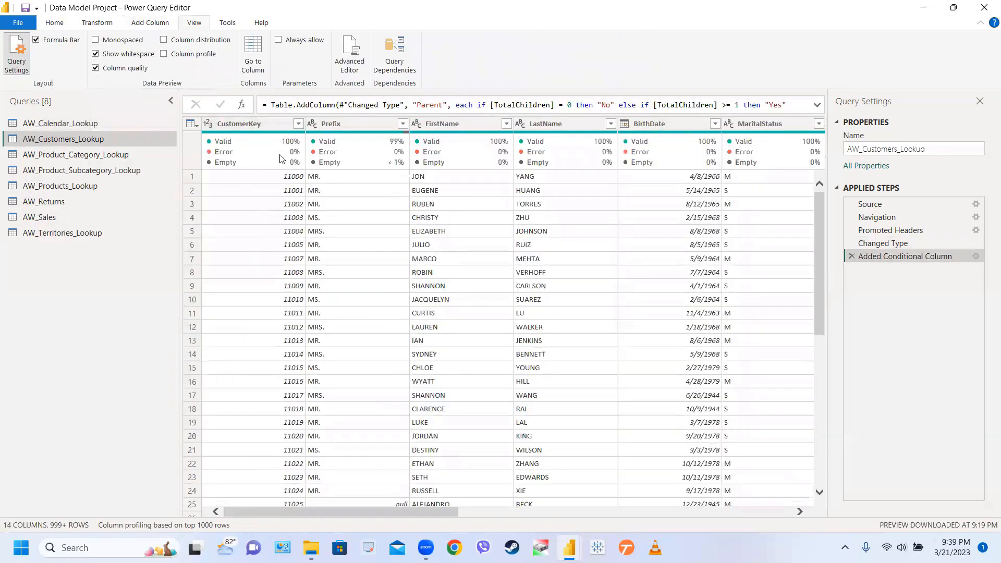
mouse_move(280, 156)
drag(426, 514, 392, 502)
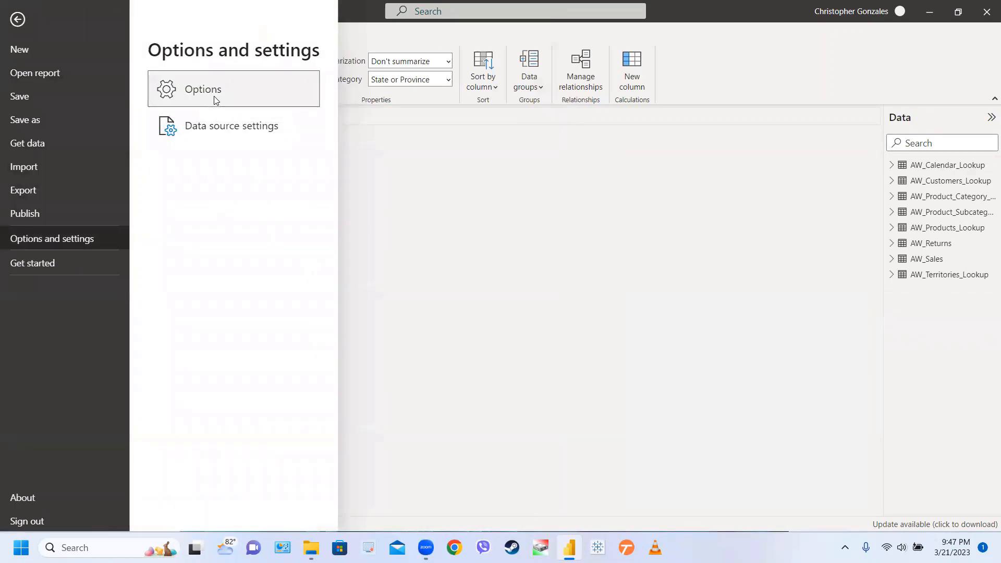
Check the Map and Filled Map visuals setting in the global security options and accept the options.
click(215, 101)
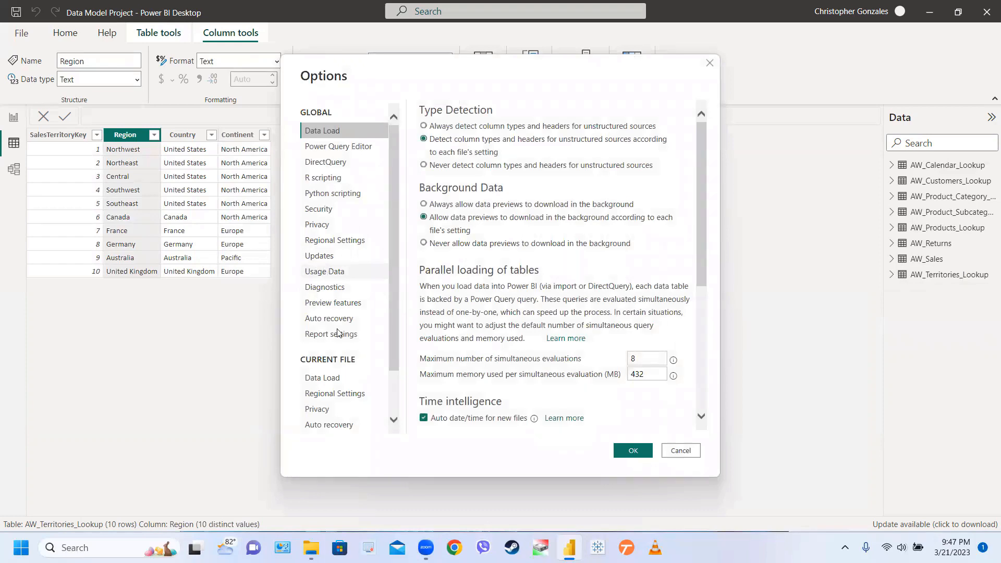
click(332, 211)
scroll(594, 278, down, 3)
scroll(594, 277, down, 2)
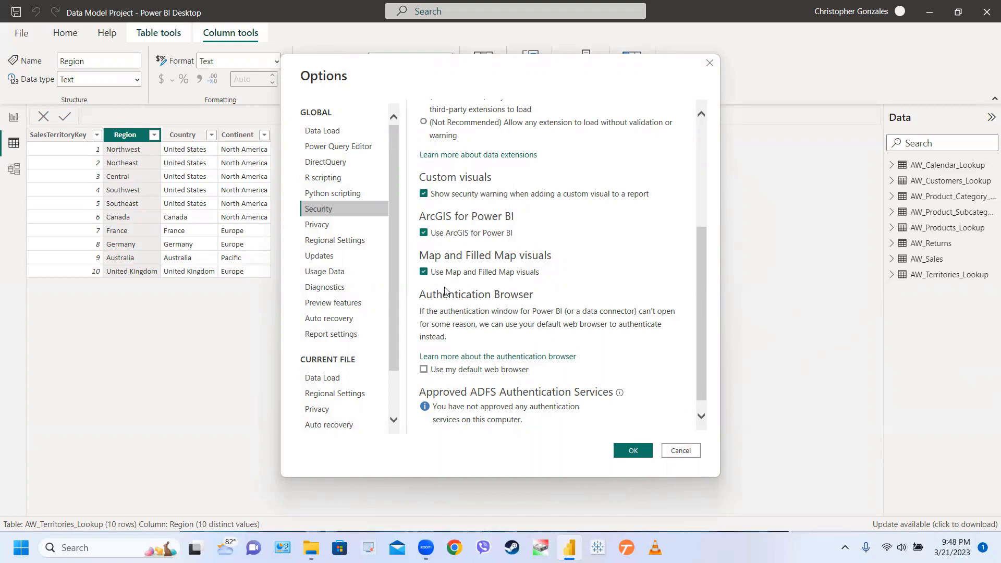
click(634, 449)
Return to the report canvas and check its Gridlines and Snap to grid page options.
click(13, 126)
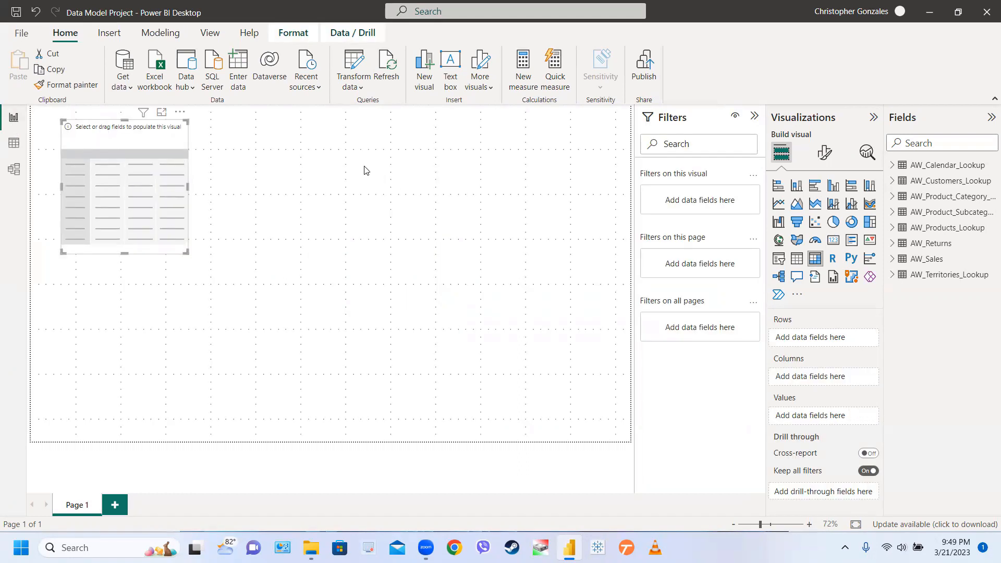
click(210, 36)
click(210, 34)
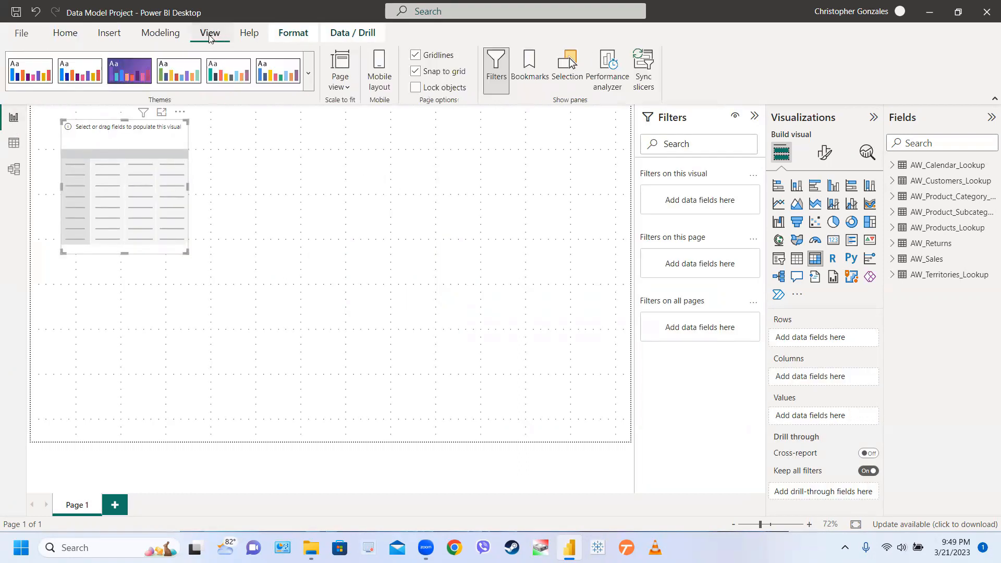
click(415, 72)
click(413, 188)
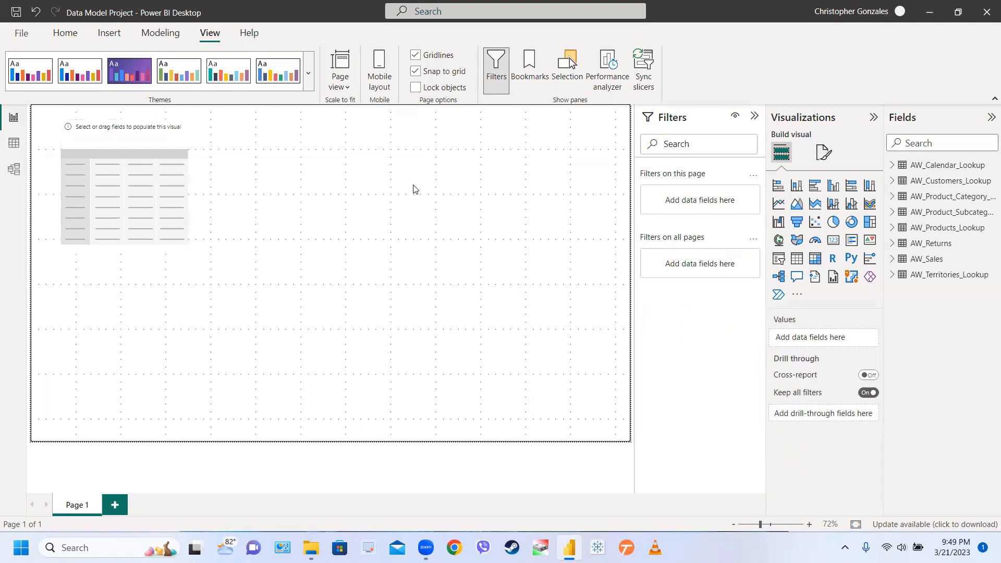
Try the Custom canvas type in the report page's canvas settings and return it to 16:9.
click(822, 153)
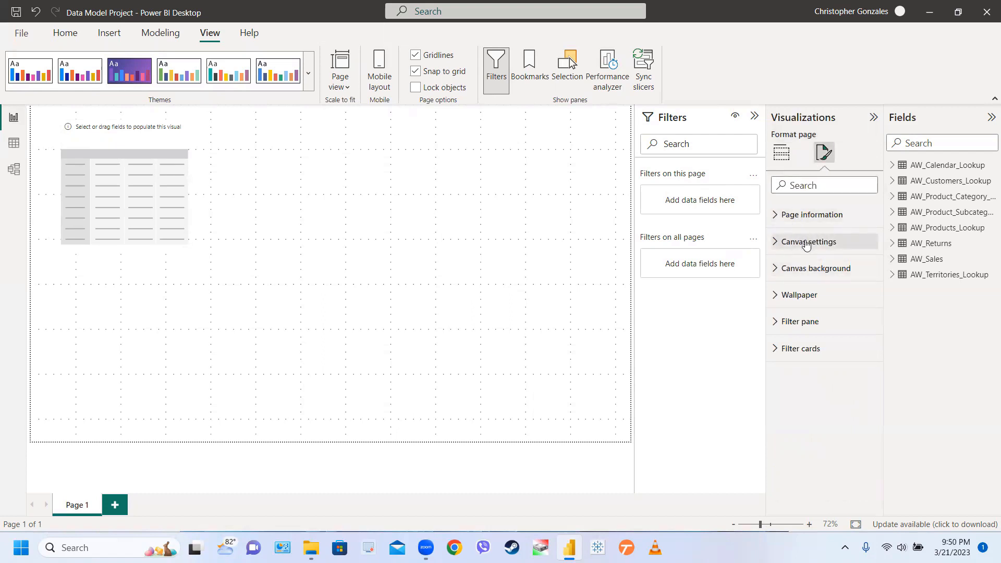
click(807, 245)
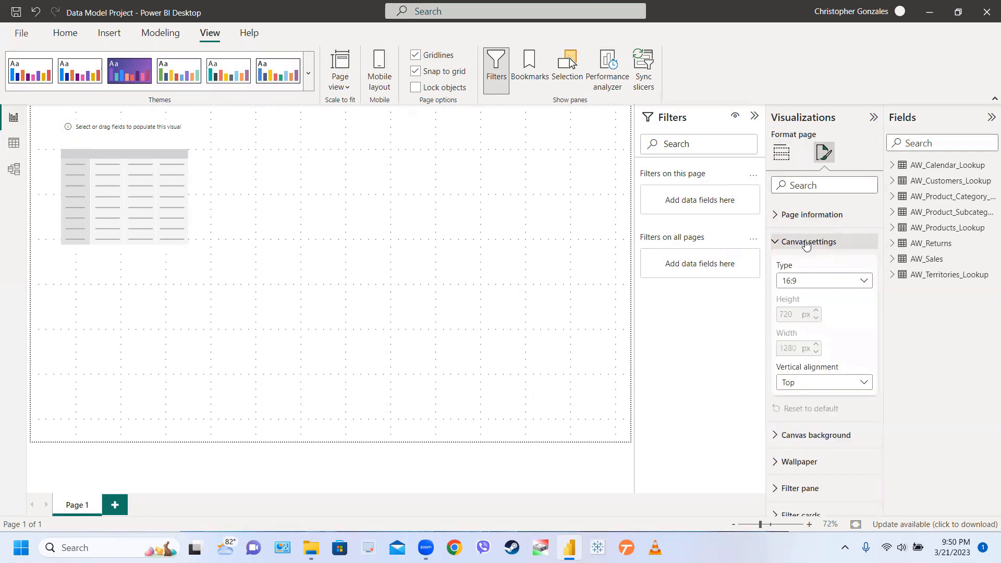
click(816, 282)
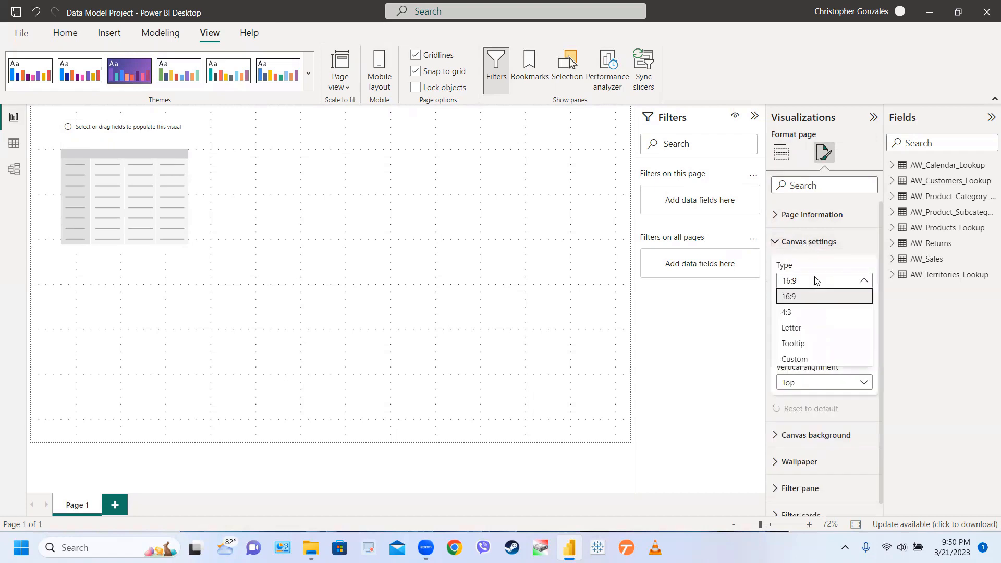
click(806, 360)
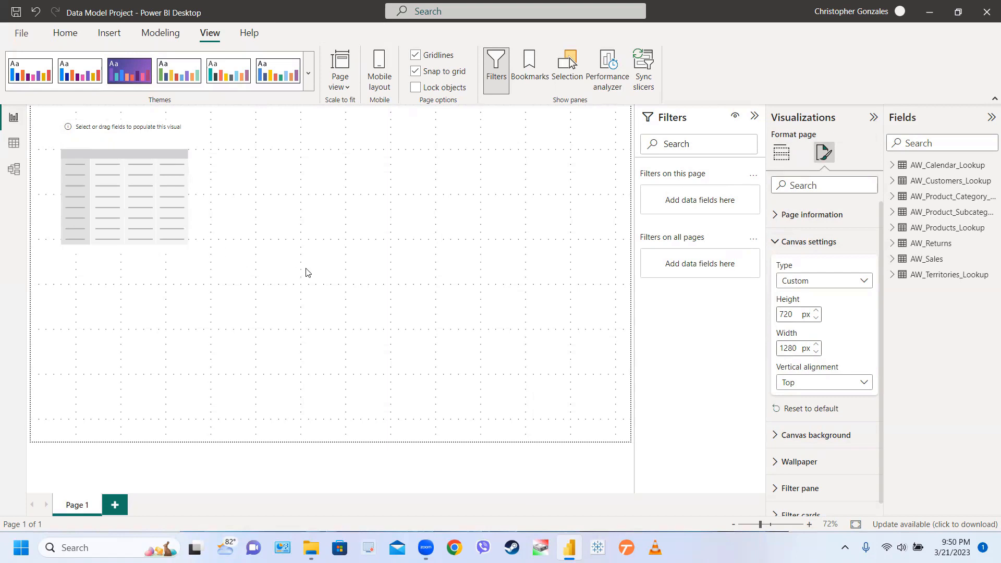
click(792, 280)
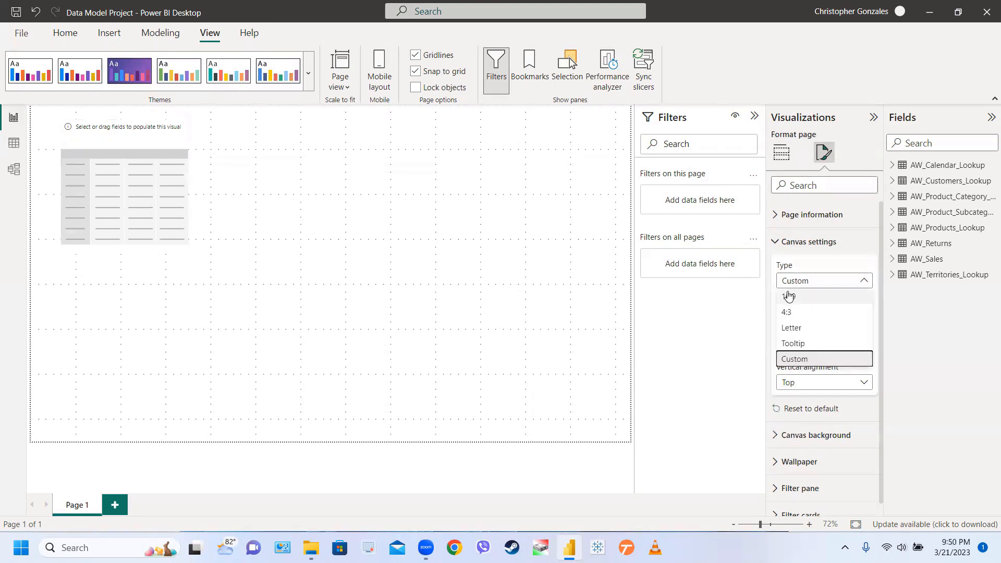
click(788, 298)
click(448, 275)
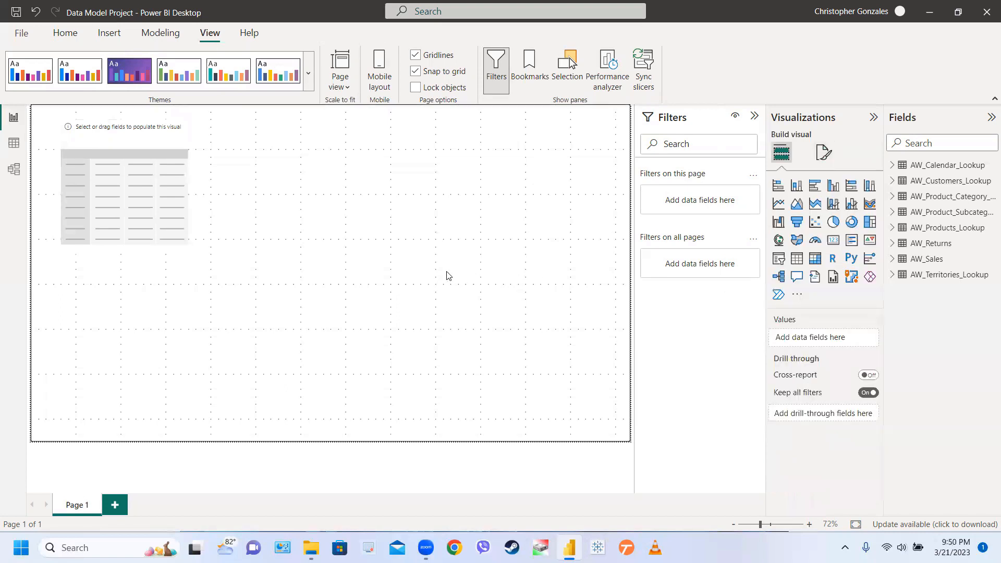
Examine the OrderQuantity column of the AW_Sales table in the data view and return to the report.
click(146, 172)
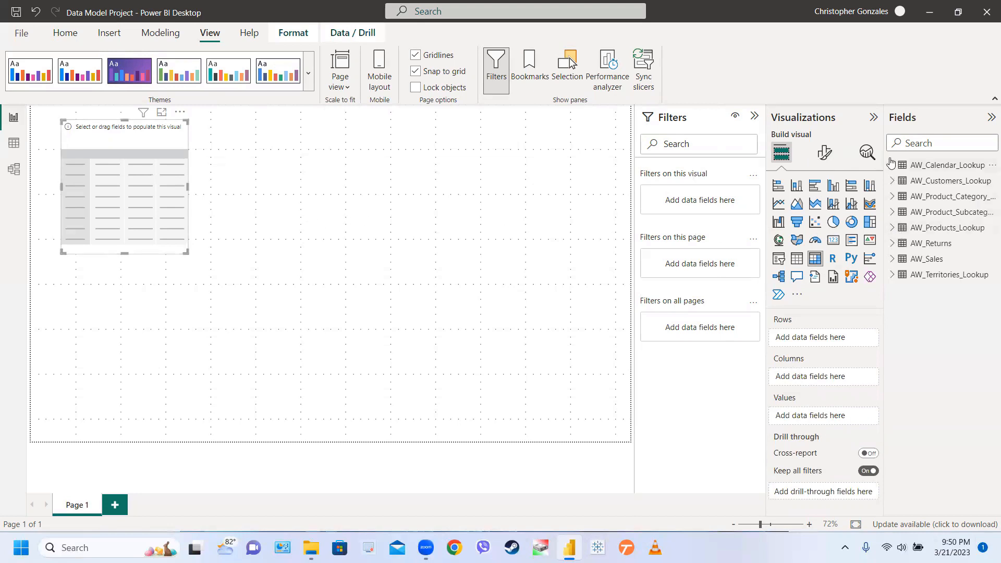
click(895, 260)
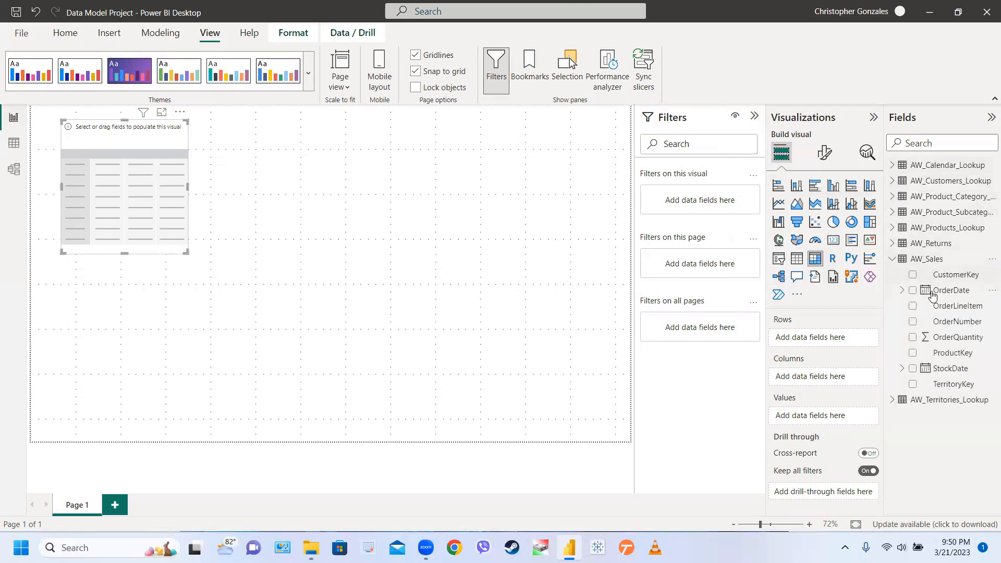
click(939, 340)
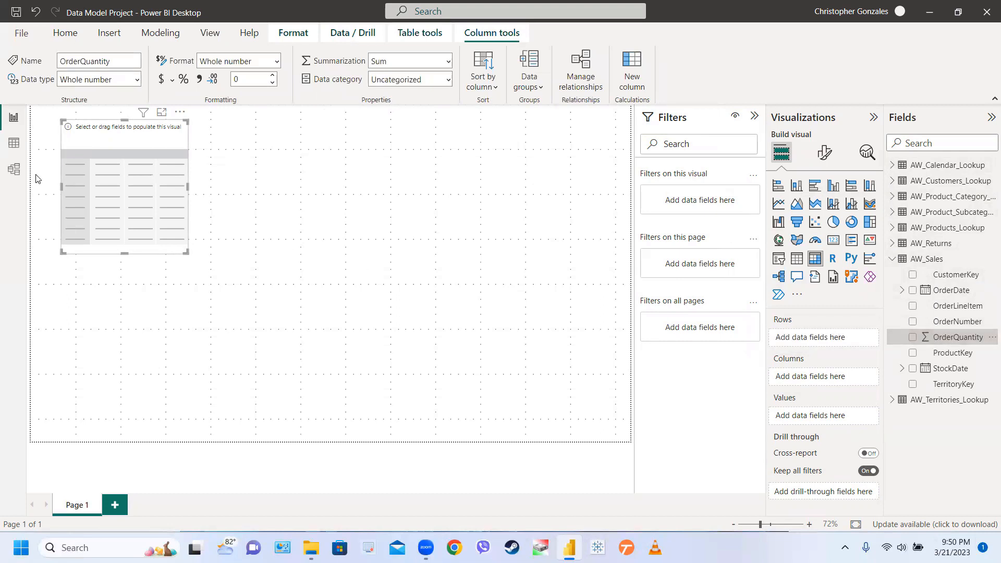
click(14, 150)
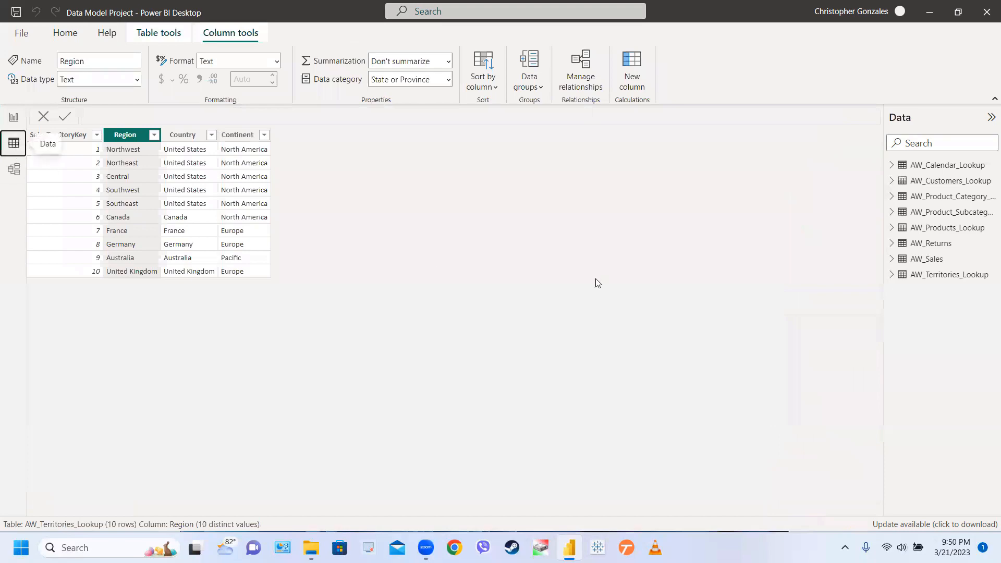
click(933, 260)
click(479, 133)
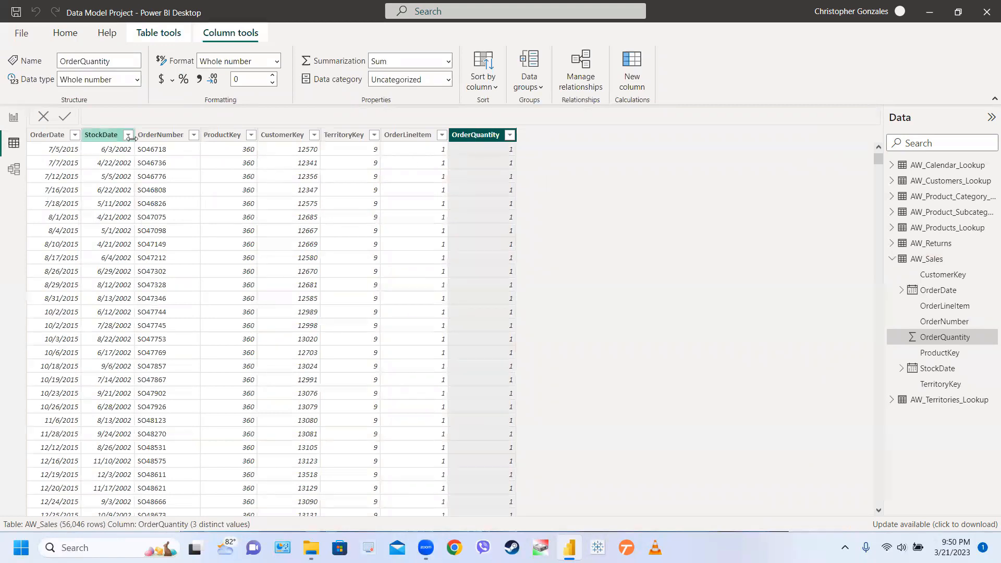
click(13, 117)
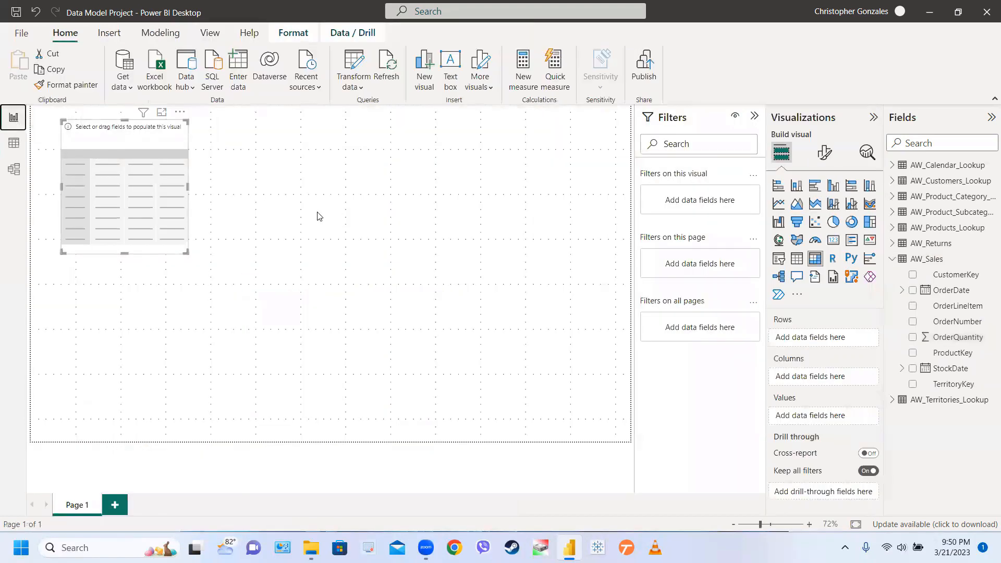
Review the summarization choices for AW_Sales OrderQuantity and add the field to the matrix as Values, summarized by Sum.
click(942, 338)
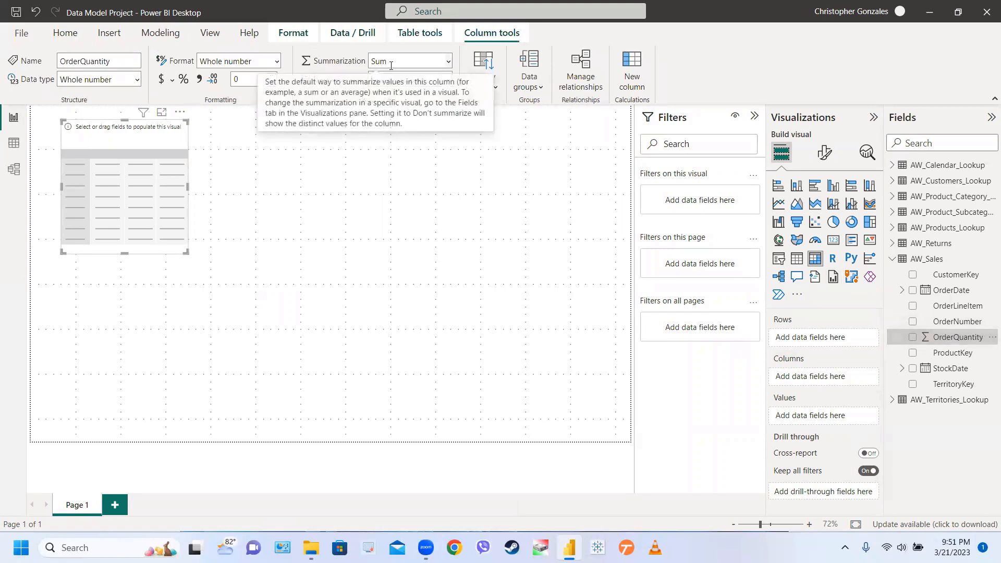
click(449, 61)
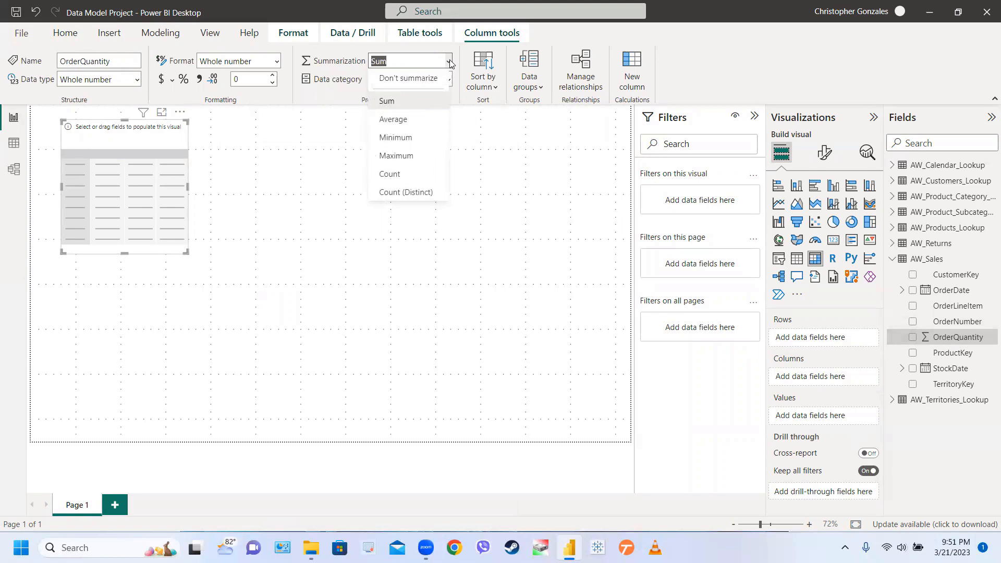
click(450, 62)
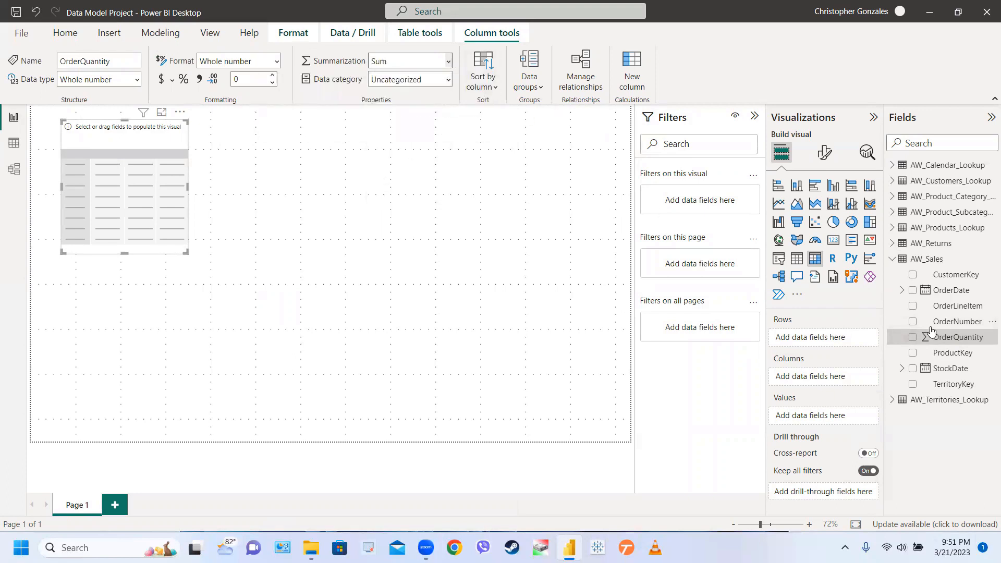
drag(948, 339, 826, 419)
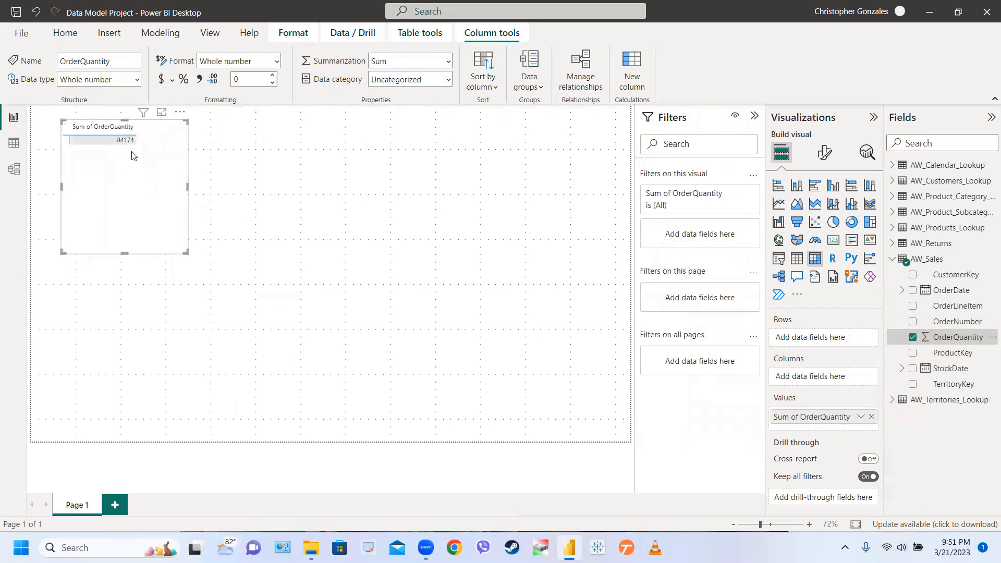
Add the Country field from AW_Territories_Lookup to the matrix as Rows.
click(892, 259)
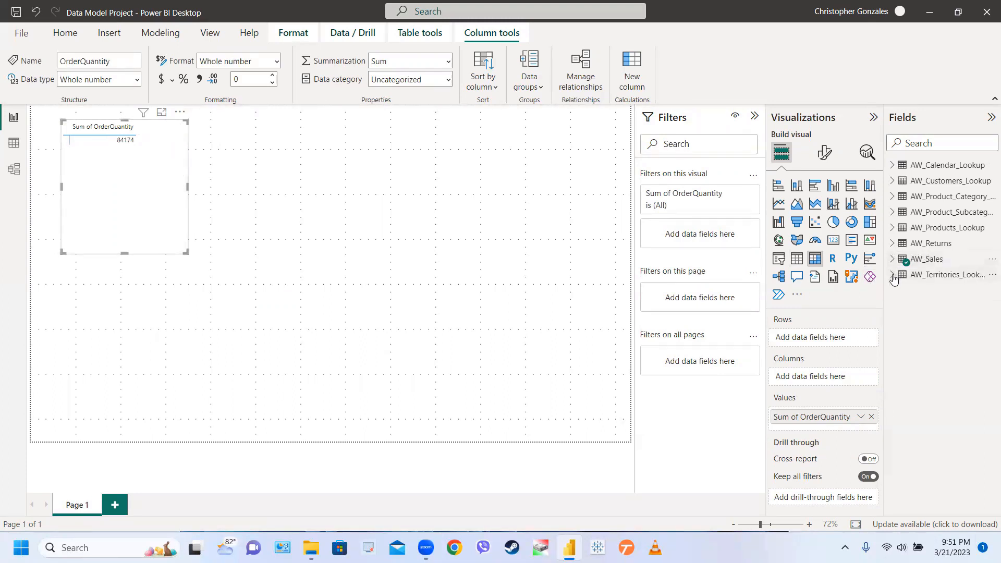
click(893, 275)
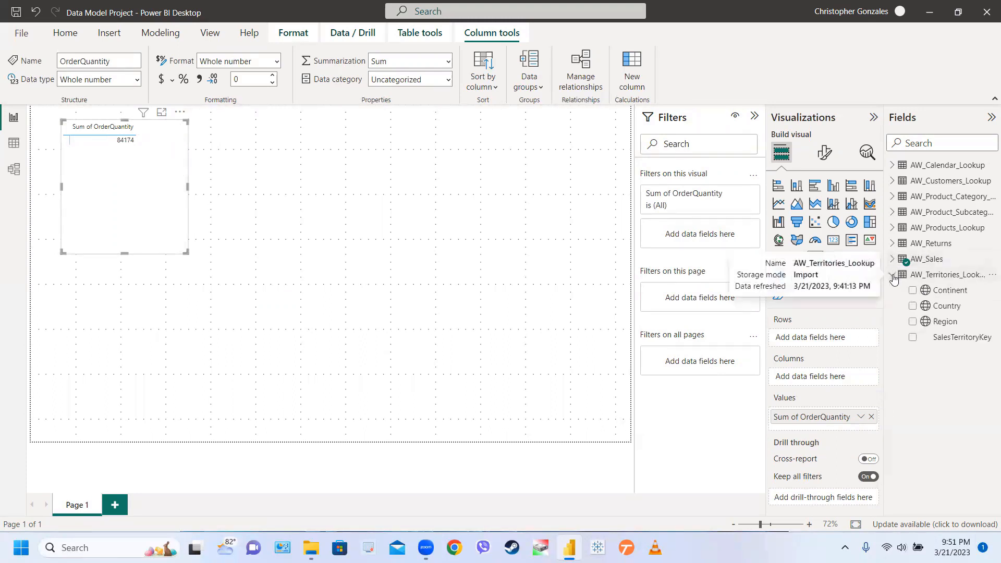
click(956, 311)
drag(957, 312, 833, 342)
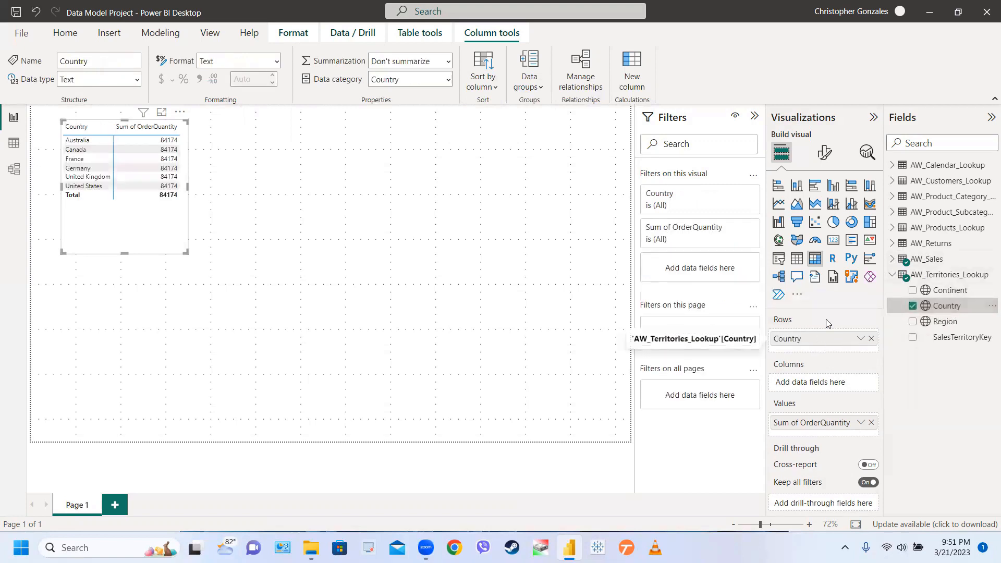
Set the matrix visual's global font size to 15 in its grid options.
click(826, 155)
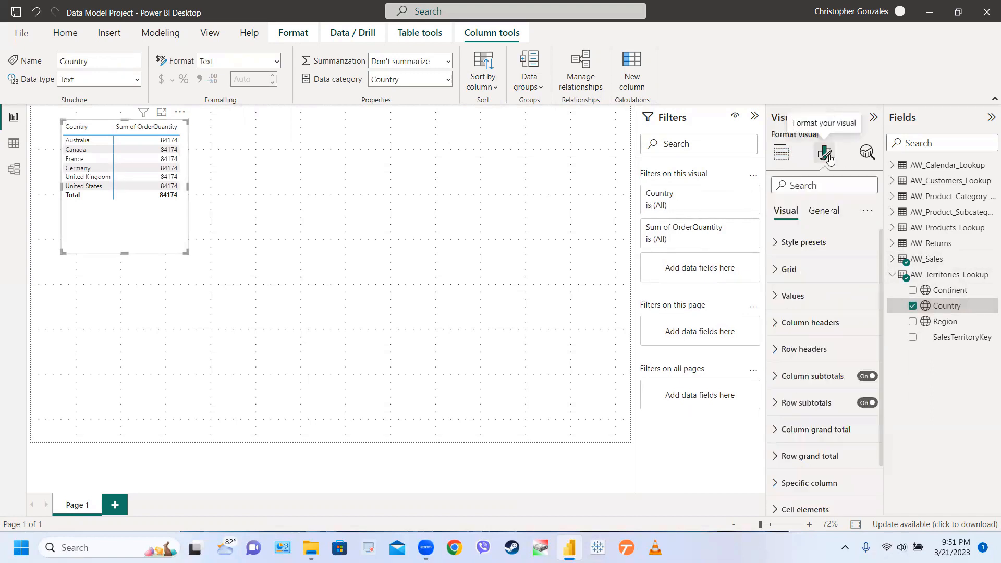
click(823, 272)
scroll(831, 356, down, 3)
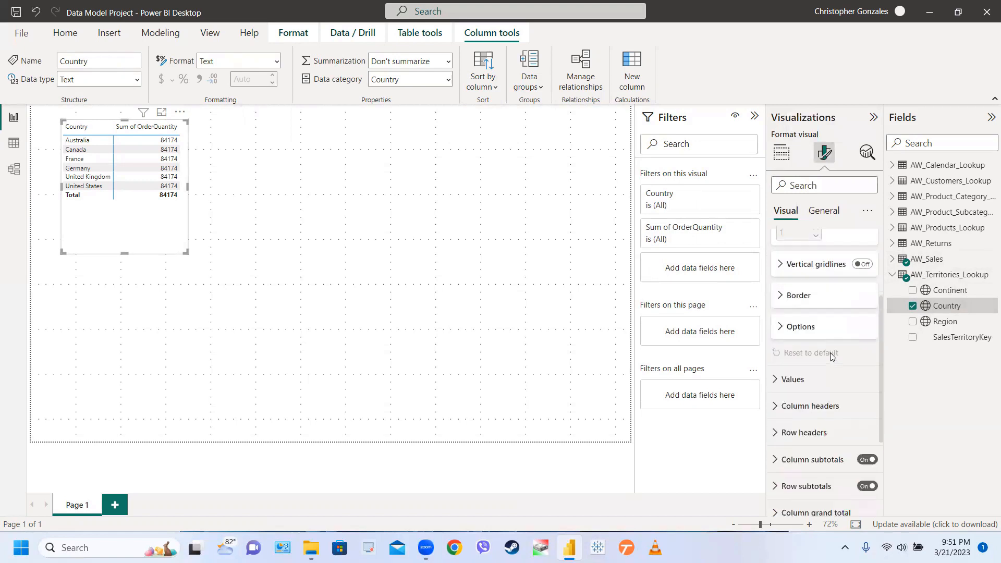
click(829, 329)
scroll(826, 332, down, 2)
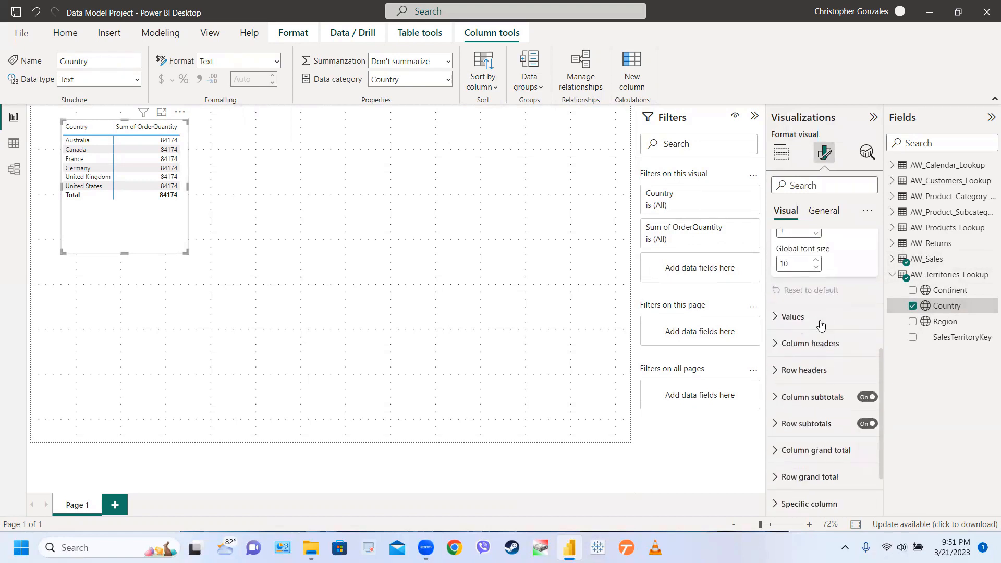
click(817, 260)
click(817, 260)
click(817, 260)
click(817, 260)
click(817, 259)
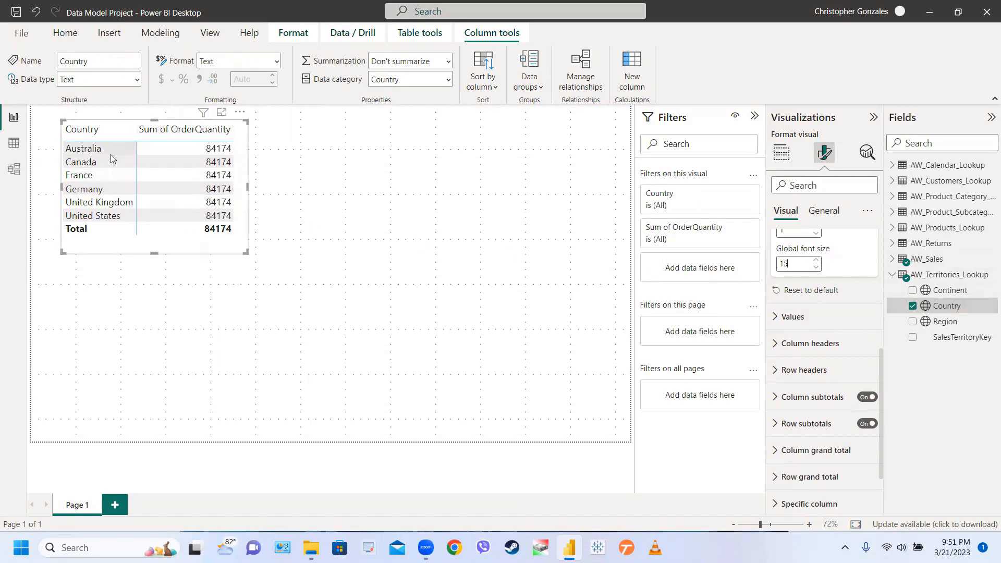
click(217, 250)
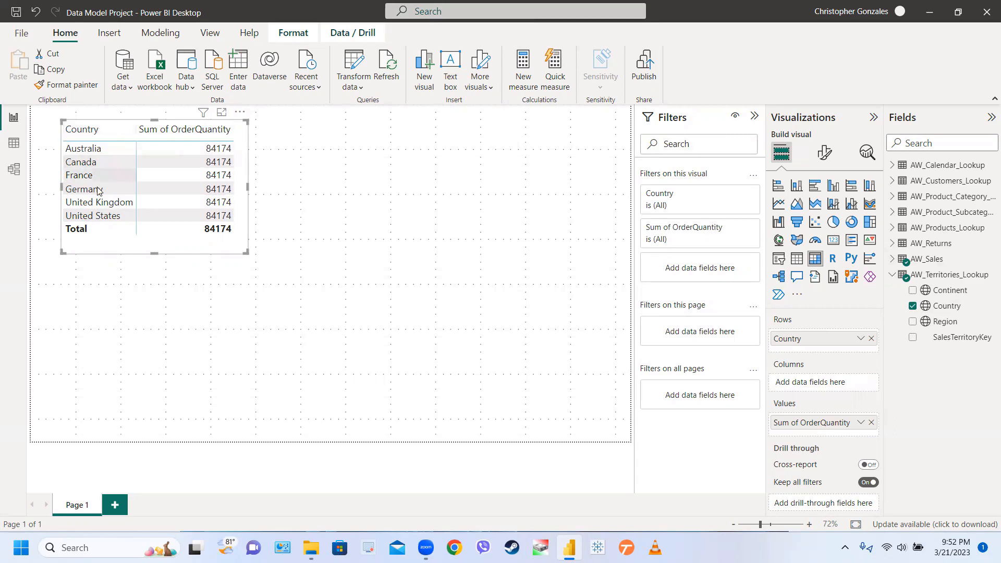
Inspect the tables in the model view for relationships between them and return to the report.
click(17, 177)
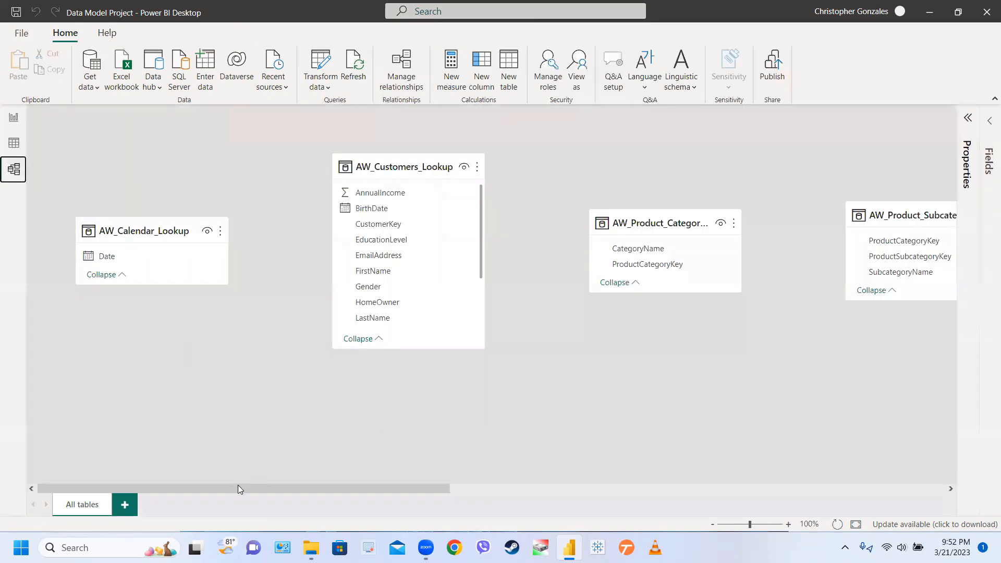
mouse_move(237, 488)
mouse_down()
mouse_move(742, 472)
mouse_move(222, 481)
mouse_up()
drag(223, 488, 185, 475)
click(14, 119)
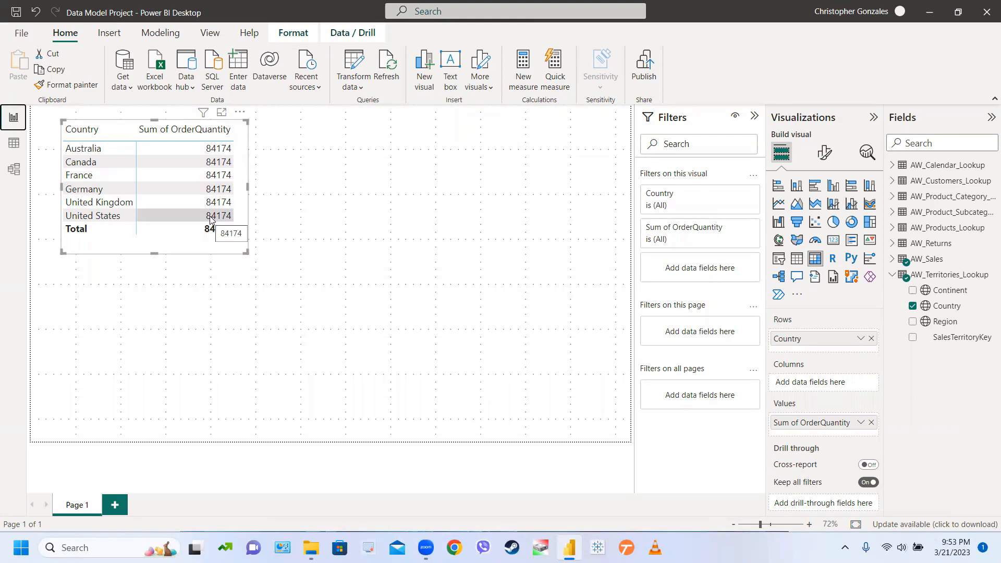
In the model view, place AW_Sales and AW_Returns side by side below the lookup tables and move AW_Territories_Lookup next to AW_Products_Lookup.
click(15, 177)
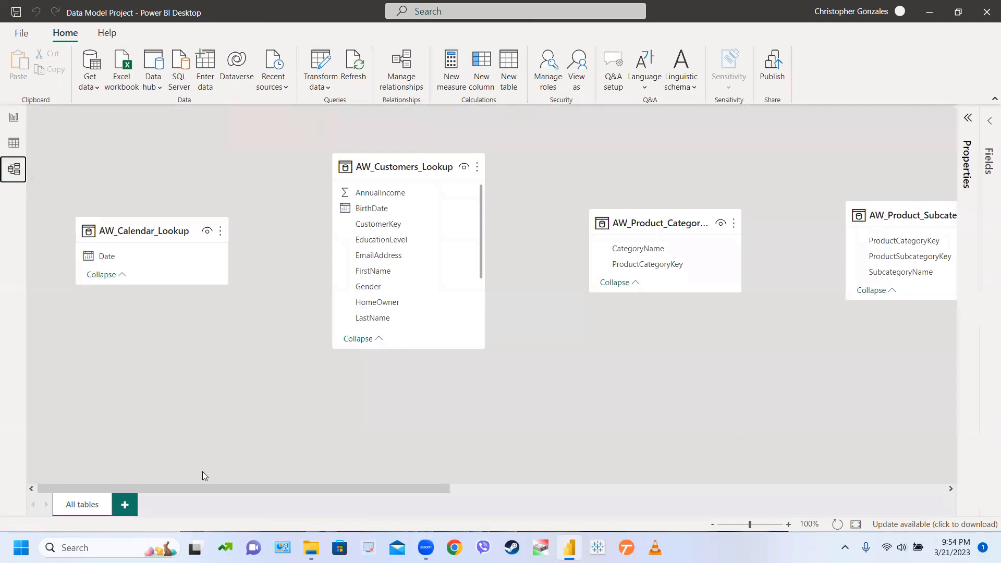
mouse_move(192, 488)
mouse_down()
mouse_move(411, 492)
mouse_move(714, 520)
mouse_move(185, 479)
mouse_up()
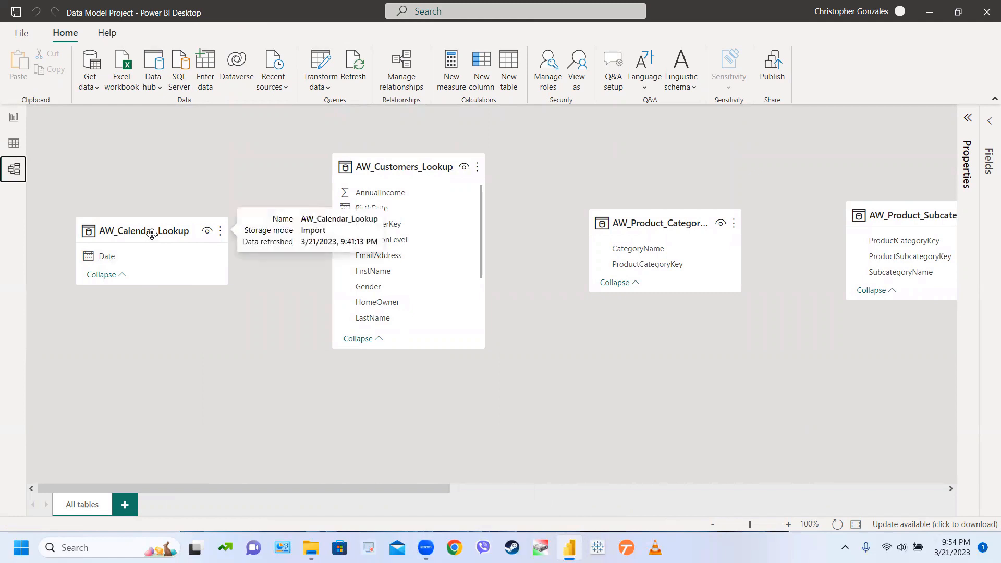
drag(157, 218, 180, 156)
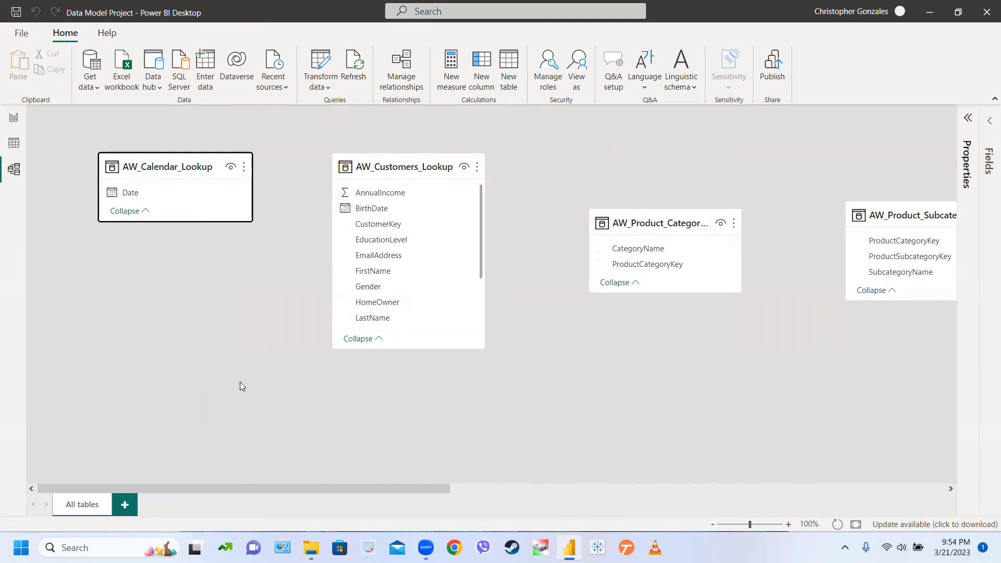
ctrl+scroll(240, 385, down, 5)
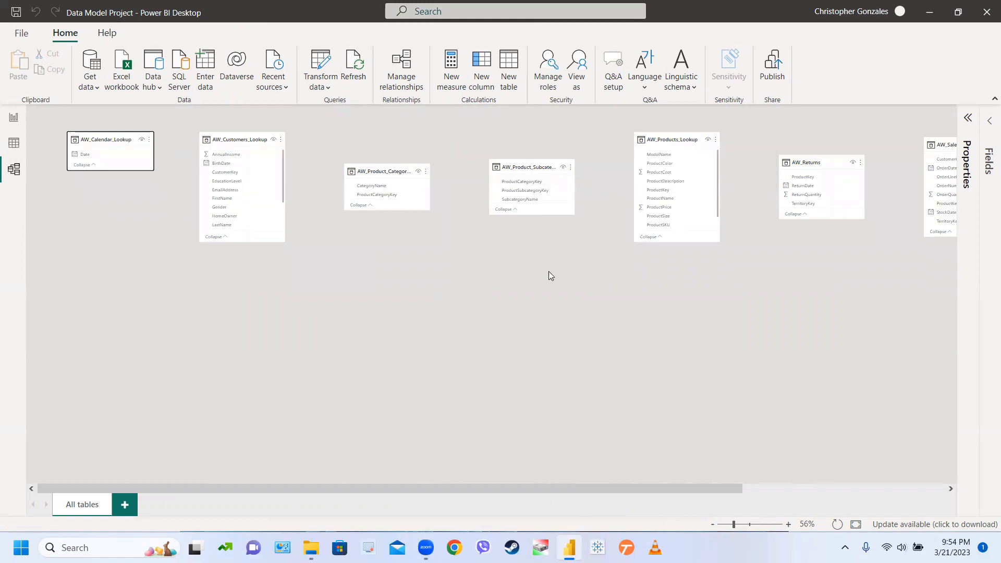
drag(822, 162, 523, 339)
drag(489, 488, 669, 489)
drag(719, 144, 168, 341)
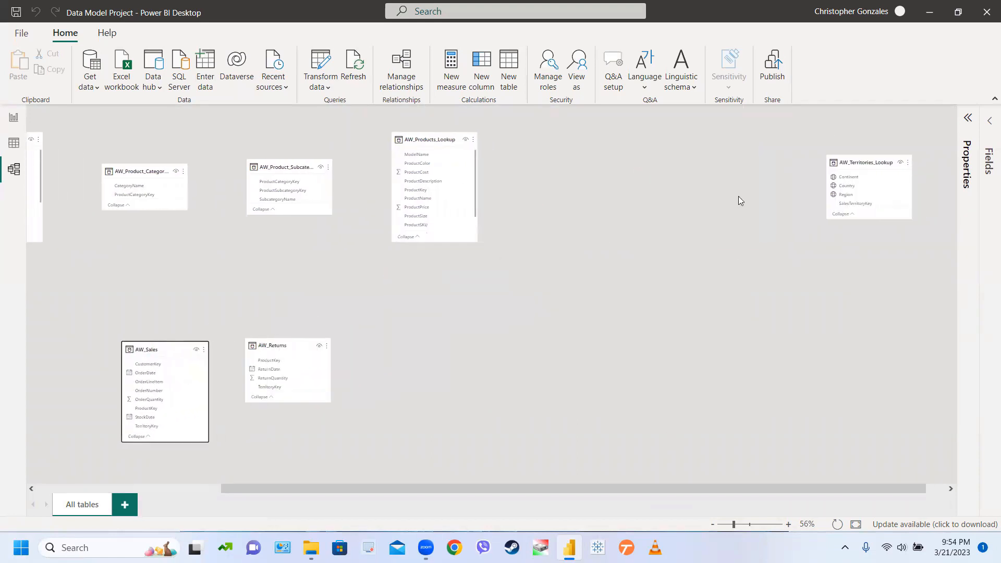
drag(861, 163, 797, 140)
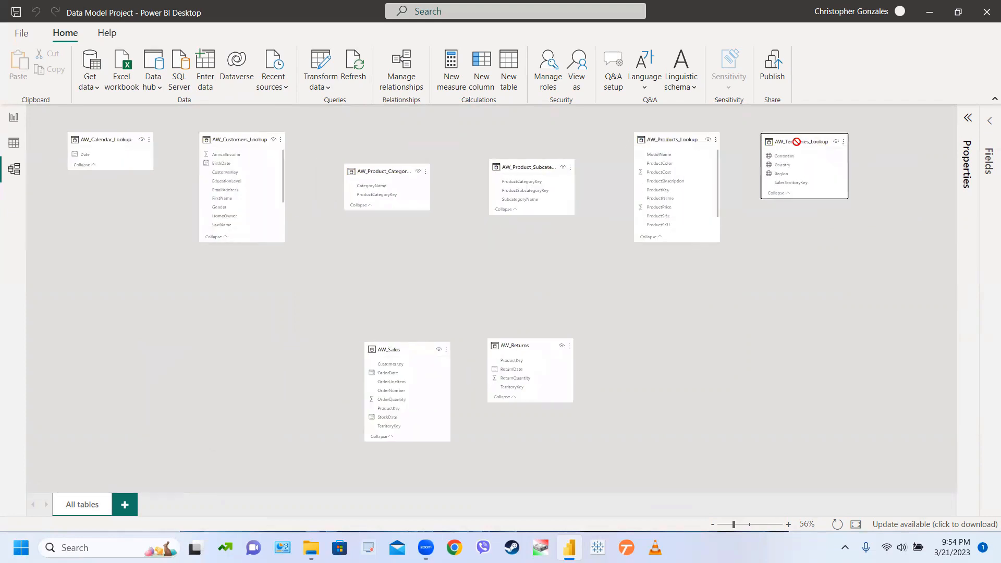
drag(411, 355, 376, 355)
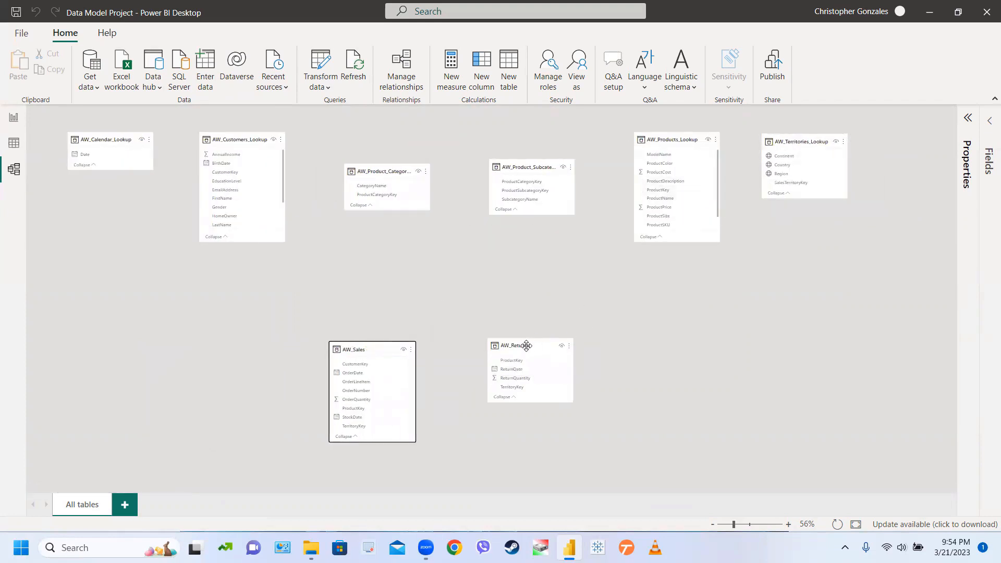
drag(537, 345, 507, 351)
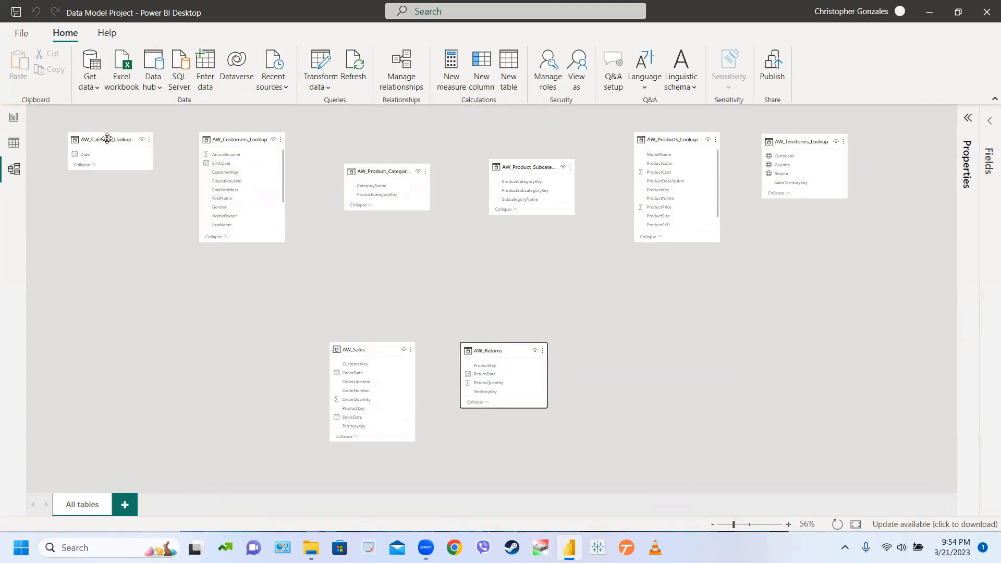
Line up AW_Customers_Lookup, AW_Calendar_Lookup and AW_Territories_Lookup in a row above the Sales and Returns tables, moving AW_Product_Category_Lookup out of the way.
drag(107, 139, 280, 203)
drag(233, 139, 136, 187)
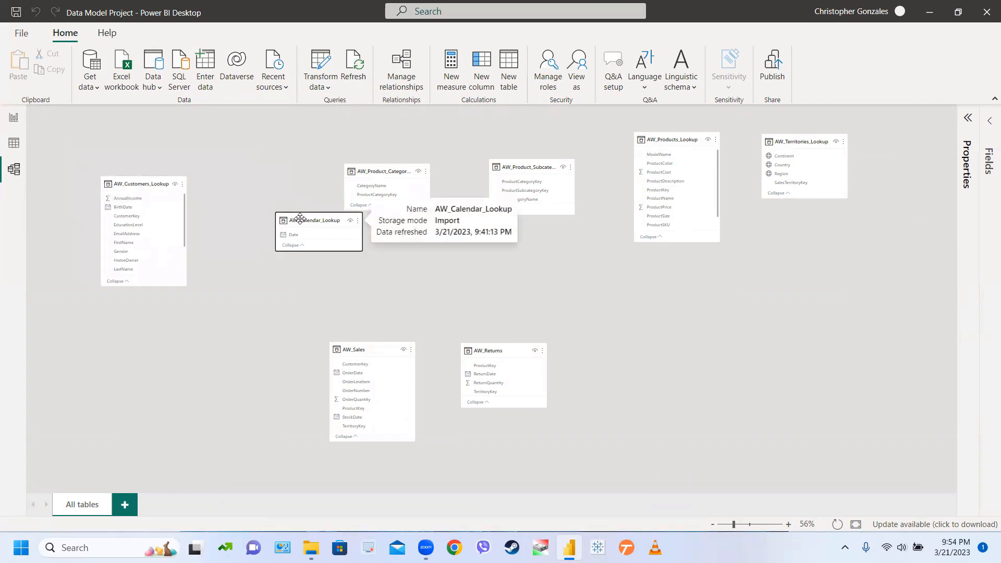
drag(301, 220, 254, 182)
drag(389, 171, 670, 268)
click(800, 141)
drag(799, 142, 391, 176)
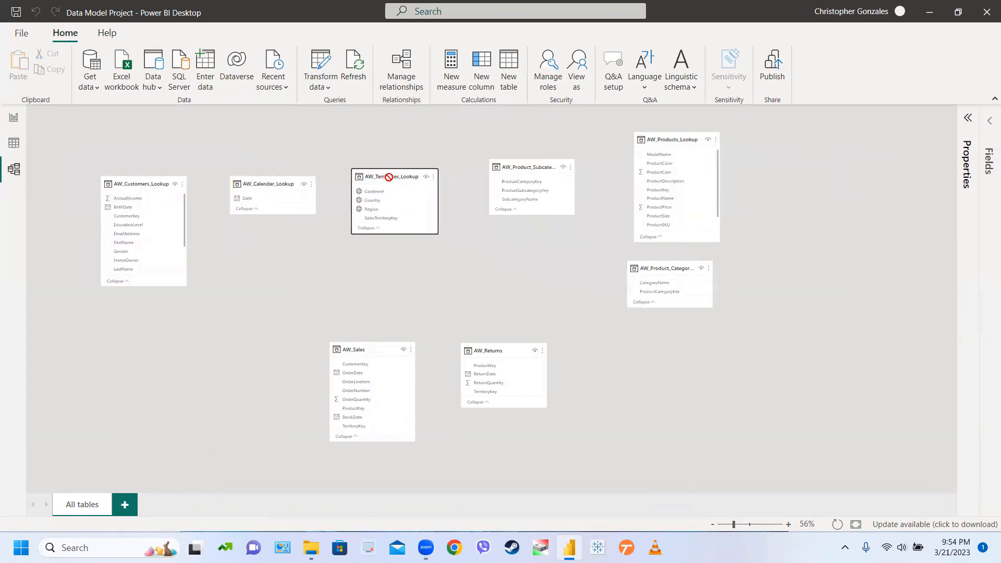
Continue the lookup row after AW_Territories_Lookup with the AW_Products_Lookup, AW_Product_Subcategory_Lookup and AW_Product_Category_Lookup tables, in that order.
drag(522, 166, 566, 171)
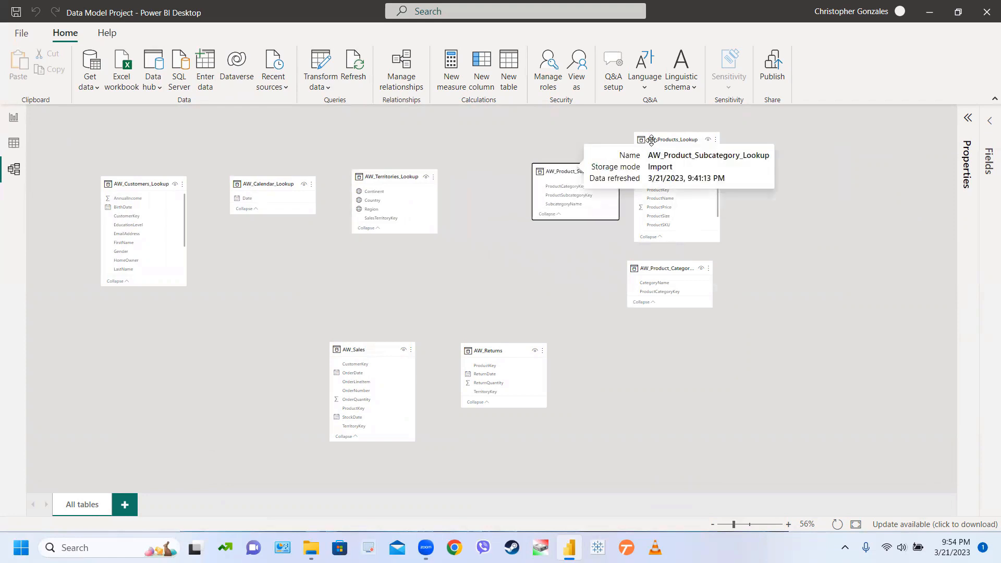
drag(652, 140, 518, 186)
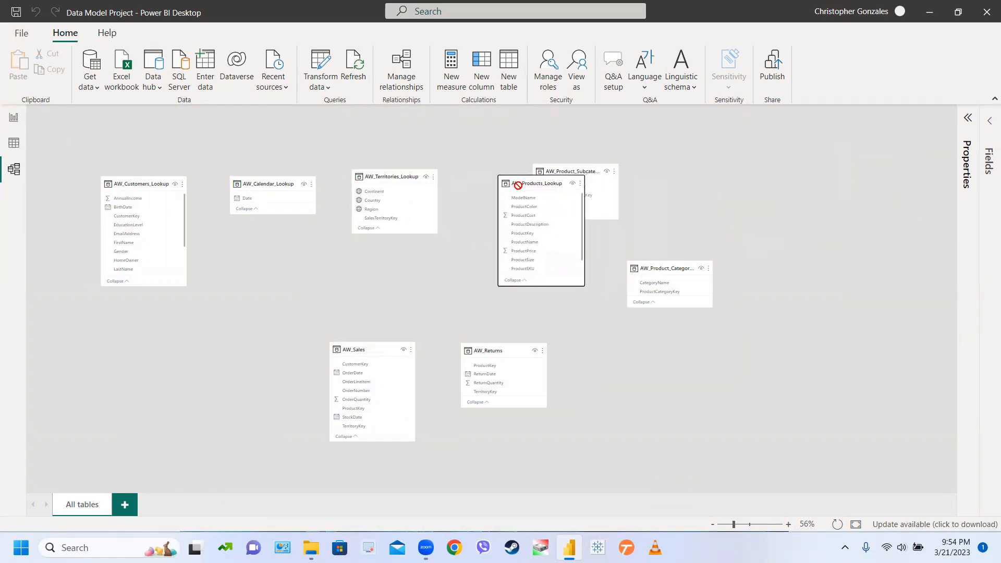
drag(660, 269, 801, 204)
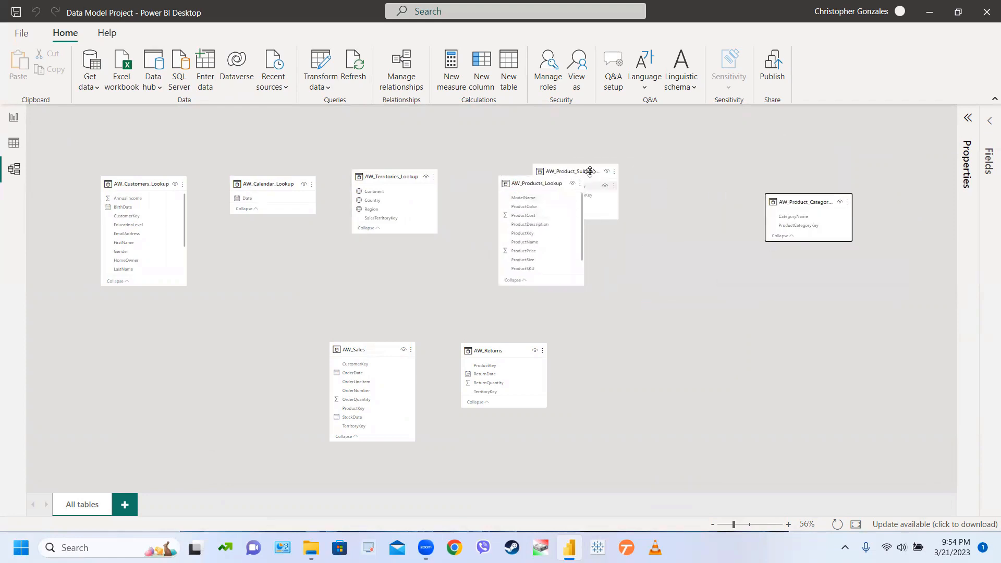
drag(589, 172, 665, 186)
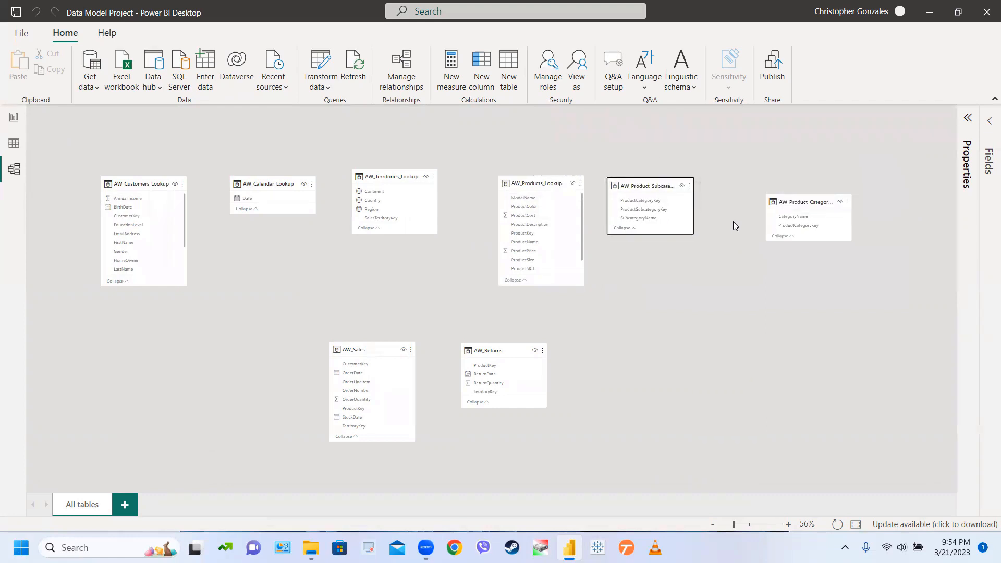
drag(785, 202, 740, 188)
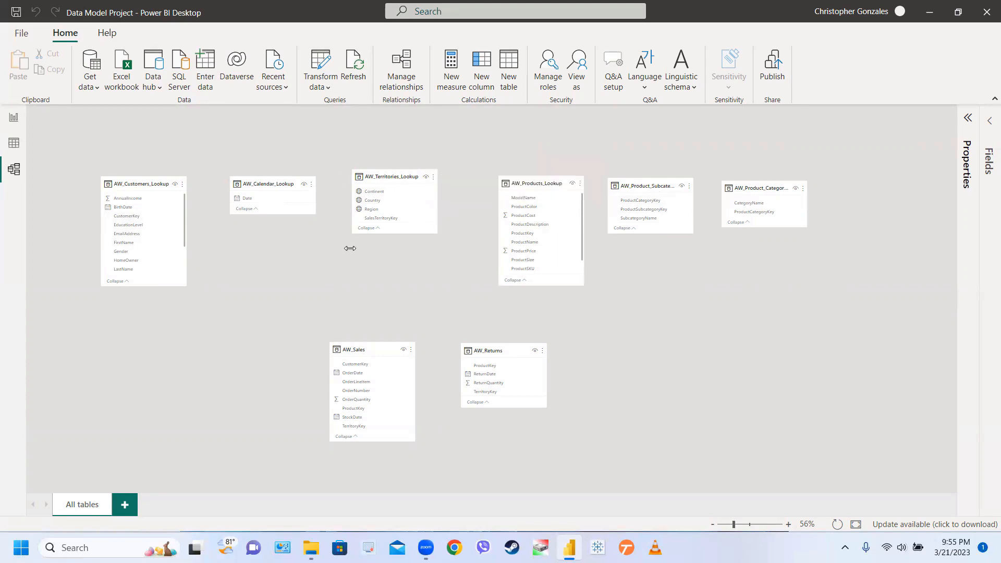
scroll(330, 261, up, 1)
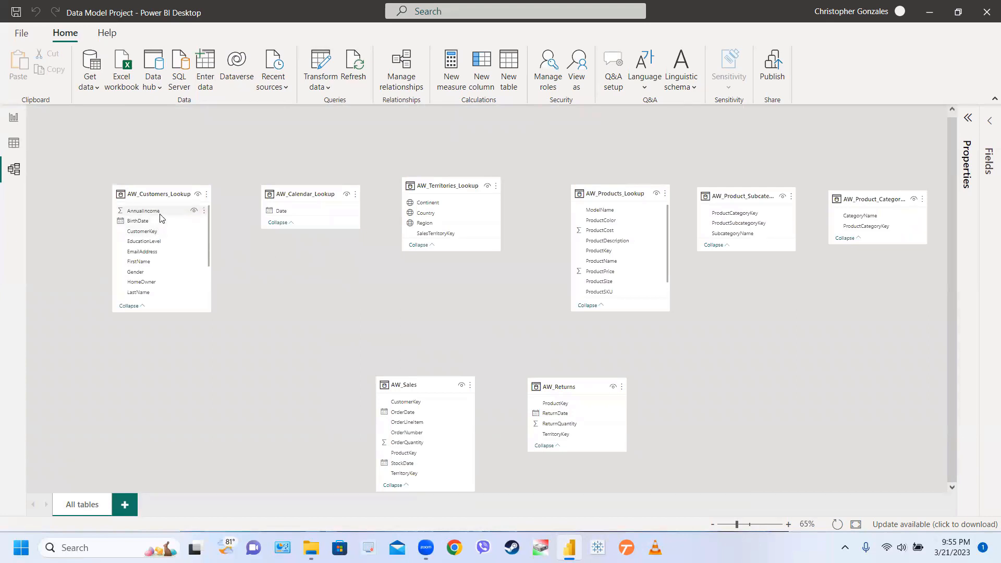
scroll(188, 254, up, 1)
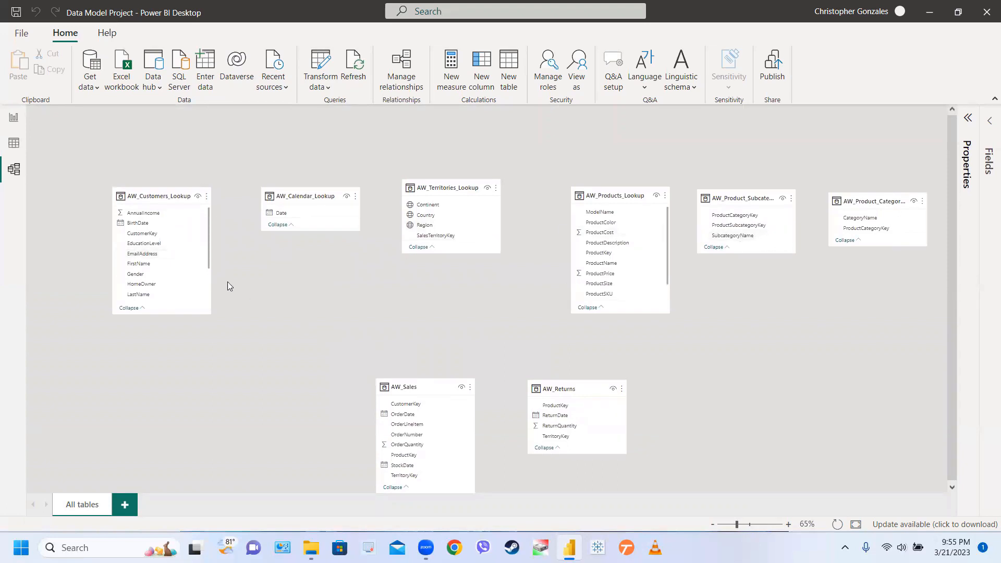
Examine the CustomerKey column of AW_Customers_Lookup and the Date column of AW_Calendar_Lookup in the data view.
click(14, 145)
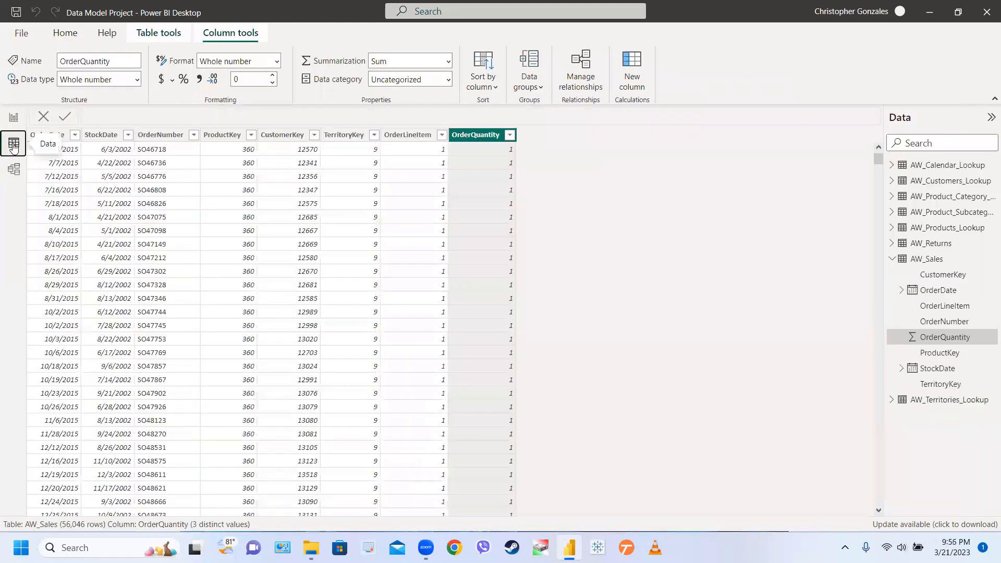
click(893, 259)
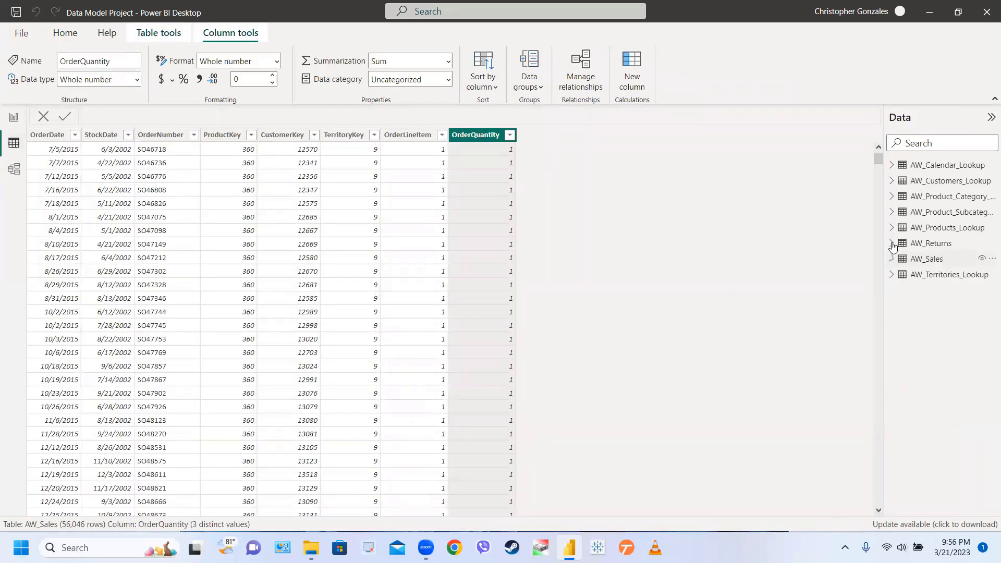
click(900, 183)
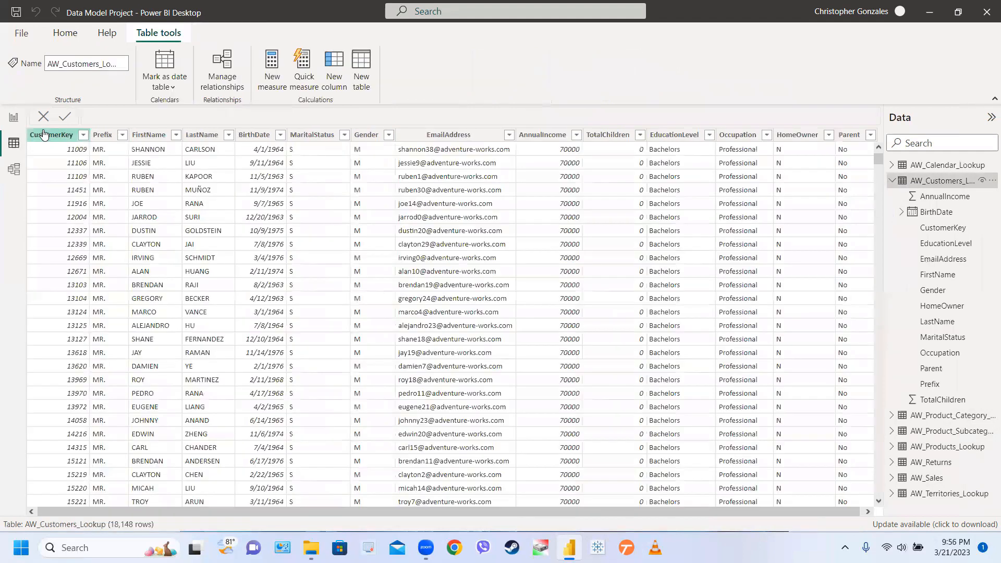
click(44, 136)
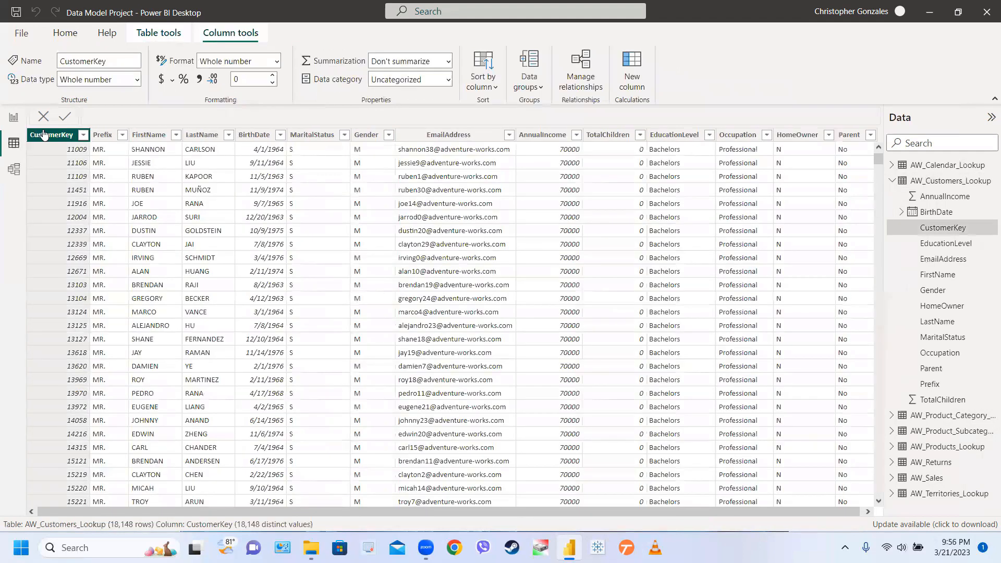
click(892, 180)
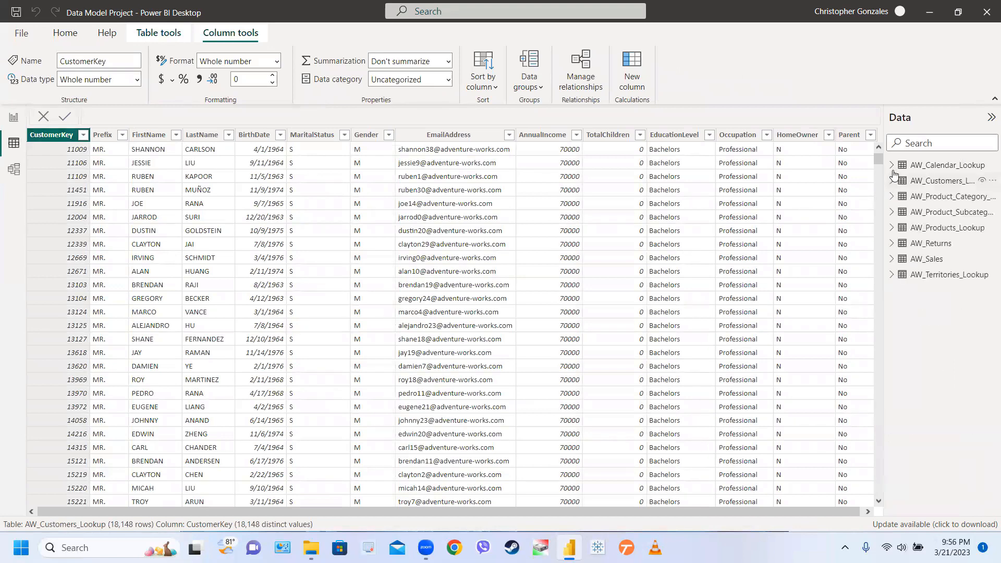
click(892, 165)
click(911, 164)
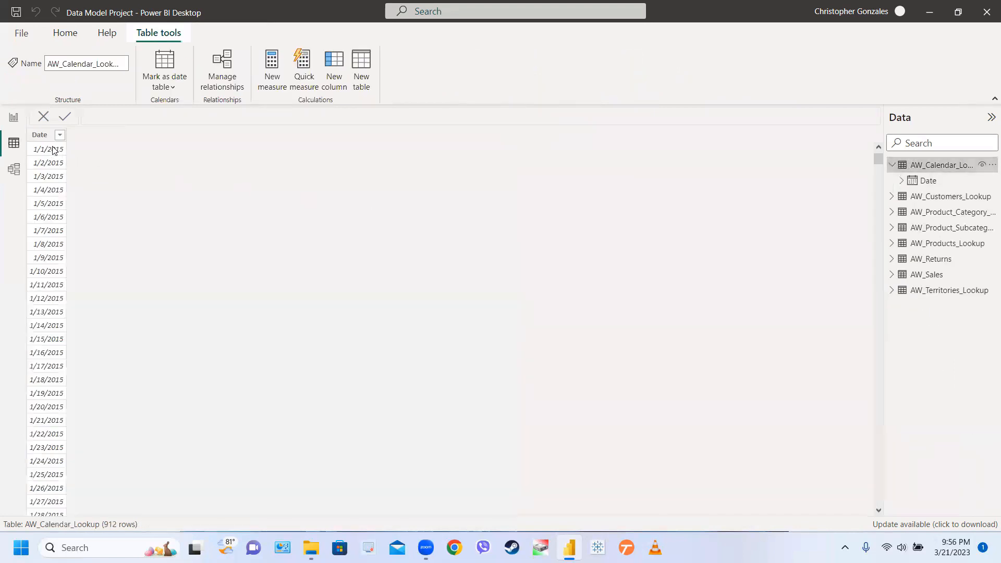
click(893, 164)
Examine the key columns of the AW_Product_Category_Lookup, AW_Product_Subcategory_Lookup and AW_Products_Lookup tables.
click(893, 197)
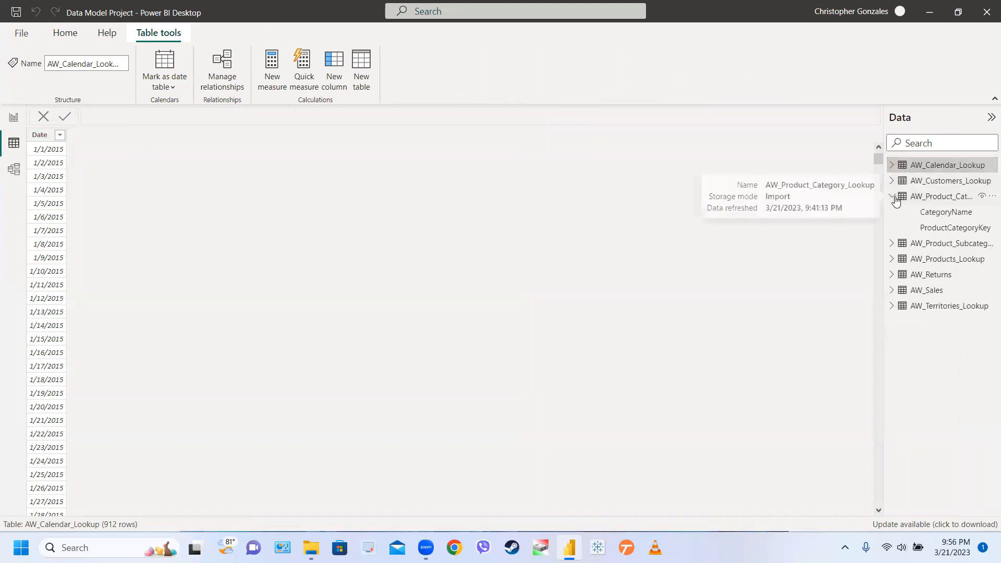
click(896, 200)
click(893, 202)
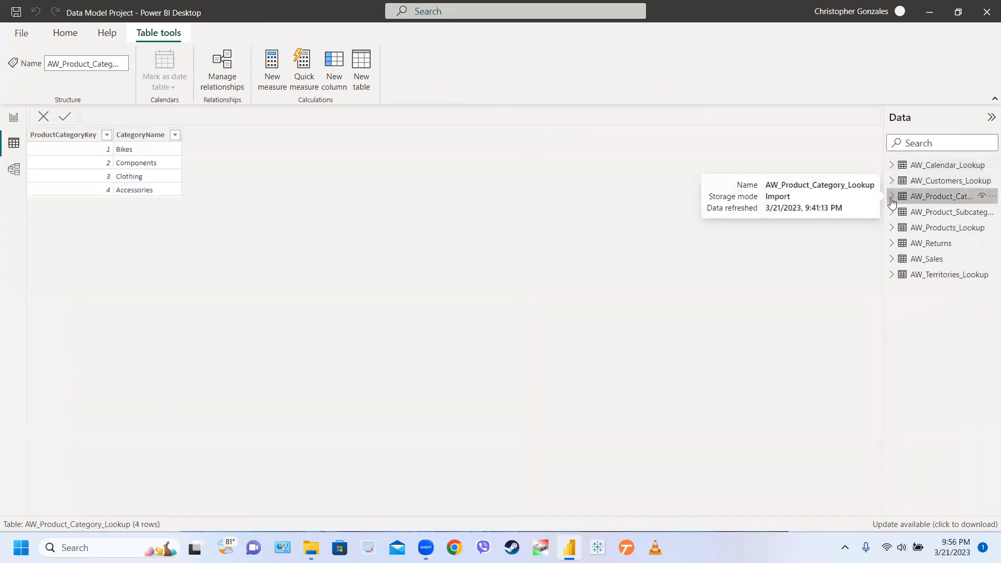
click(893, 210)
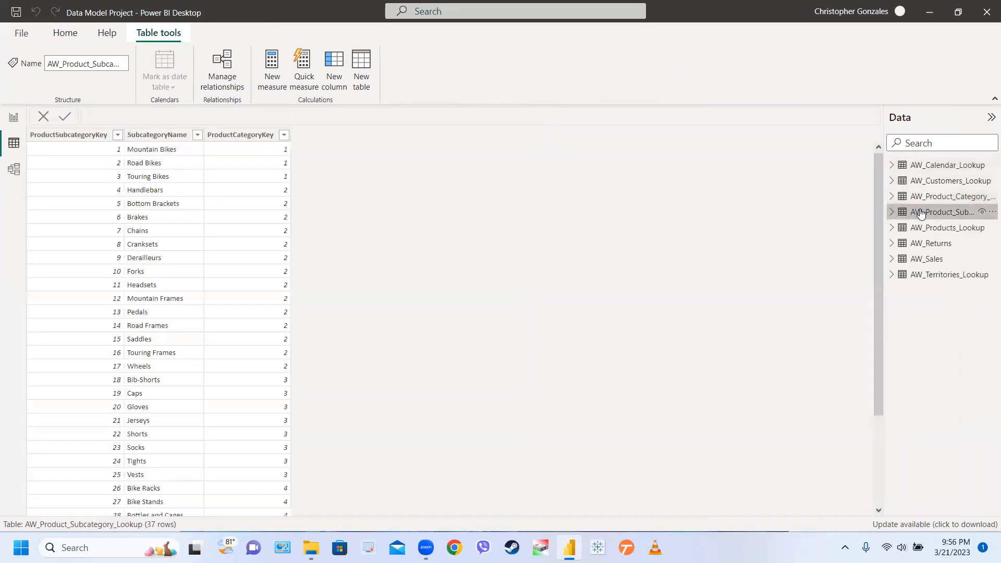
click(893, 212)
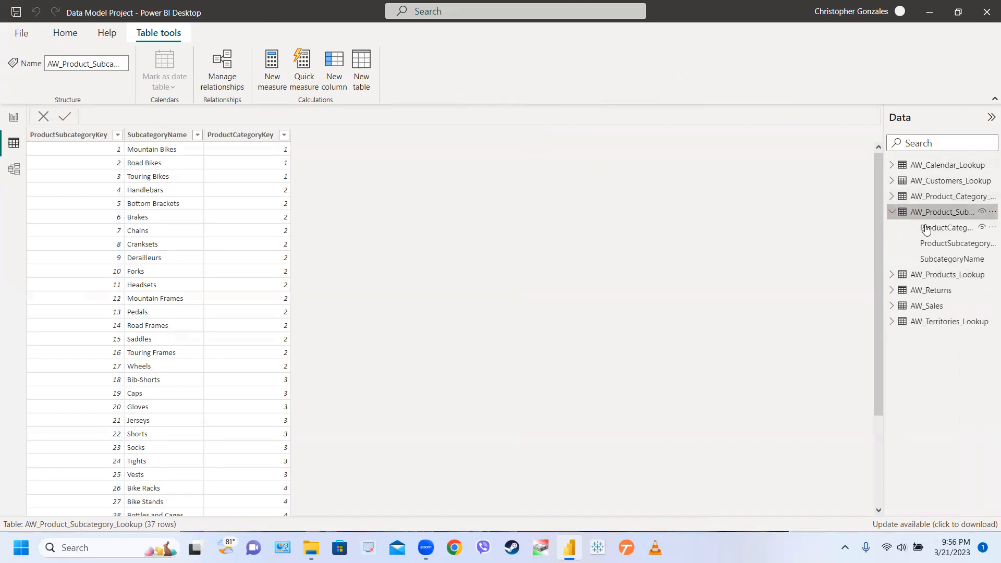
click(897, 213)
click(907, 231)
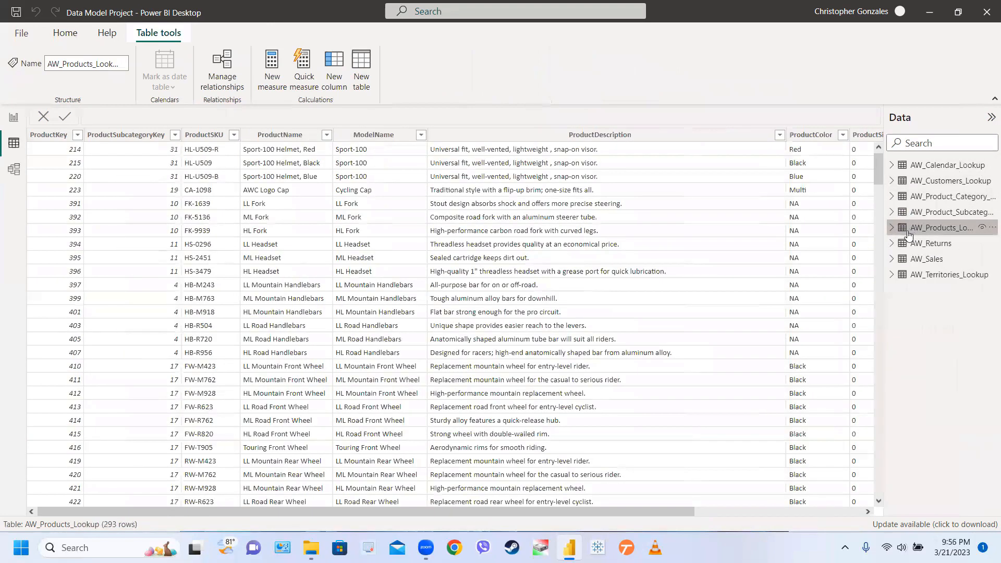
click(893, 233)
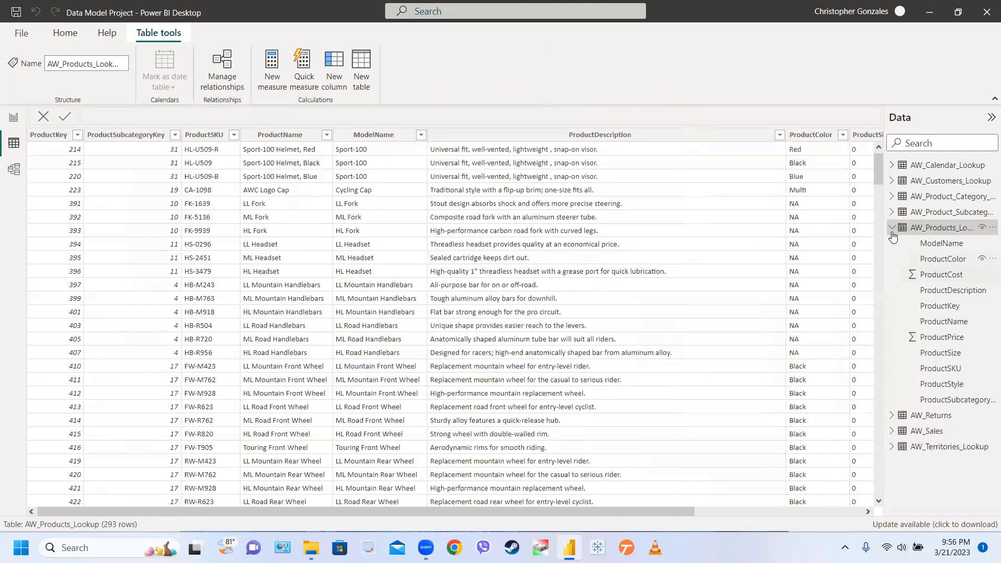
click(893, 235)
Examine the key columns of AW_Territories_Lookup, AW_Returns and AW_Sales, and return to the model view.
click(911, 278)
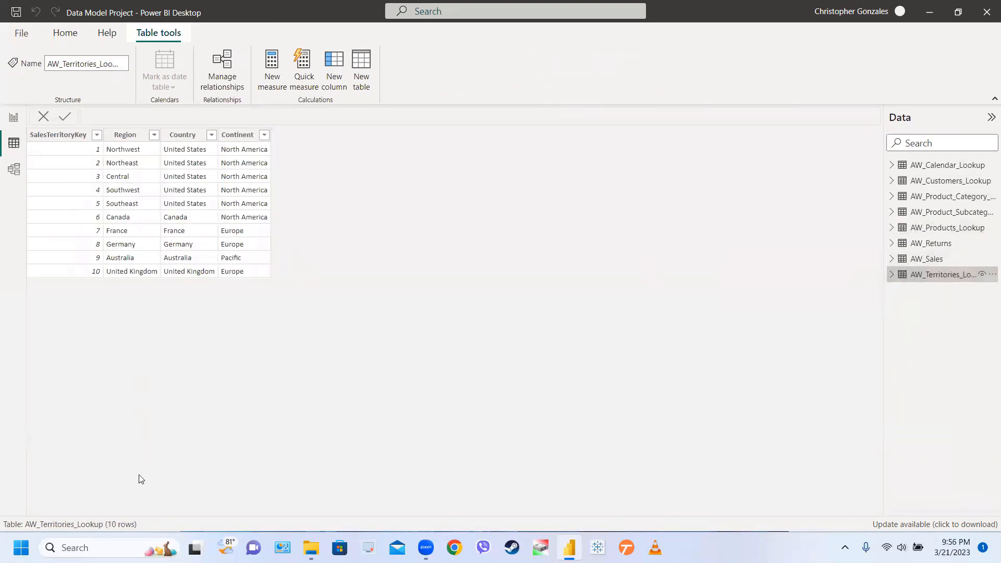
click(917, 245)
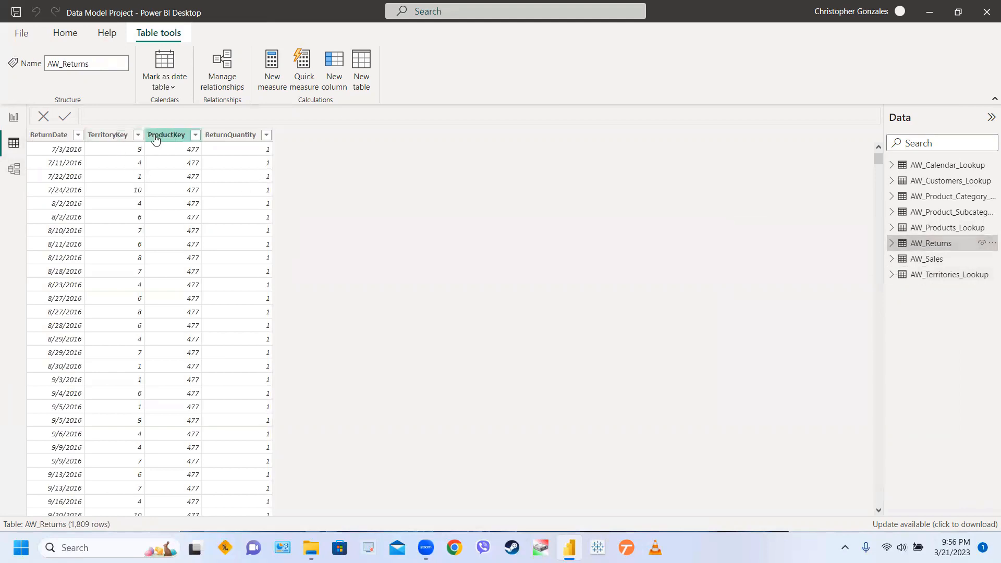
click(932, 261)
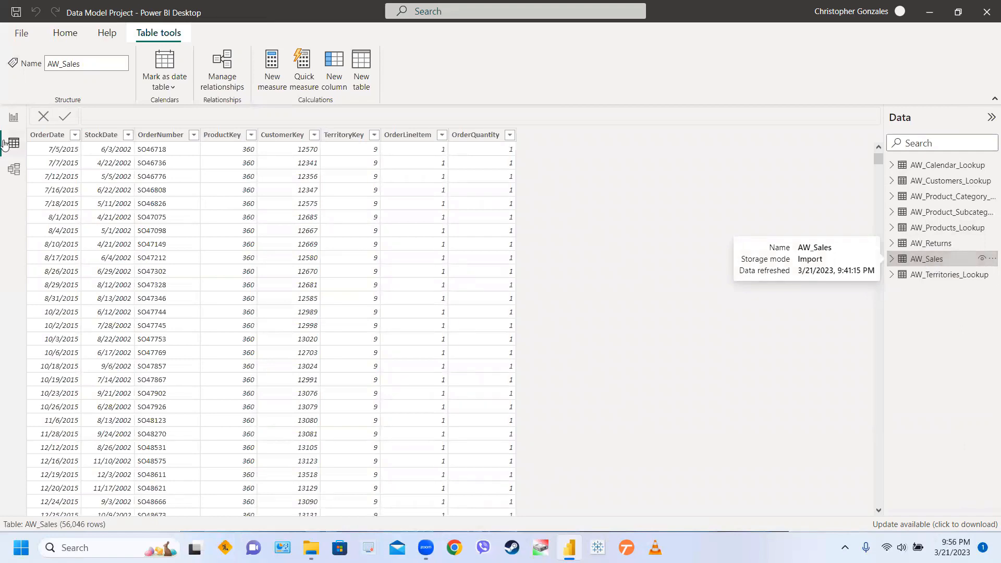
click(16, 171)
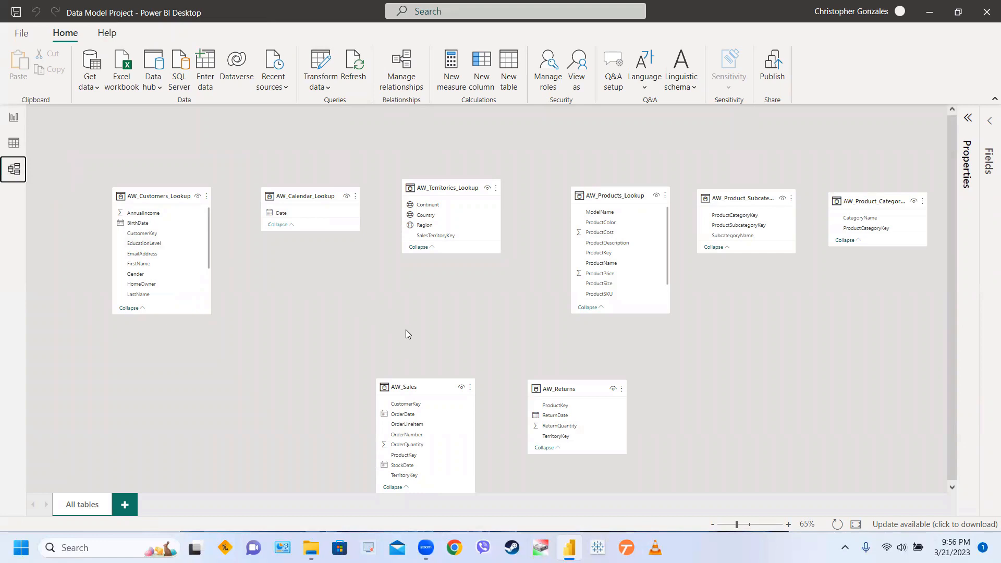
Space the AW_Sales and AW_Returns tables apart below the lookup row, placing AW_Sales directly beneath AW_Territories_Lookup.
click(419, 383)
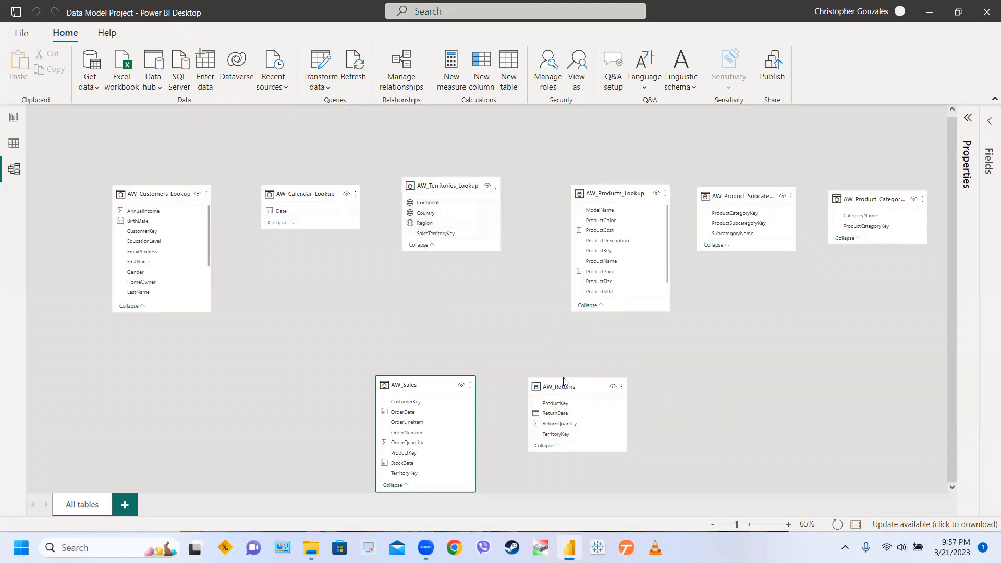
drag(561, 386, 613, 388)
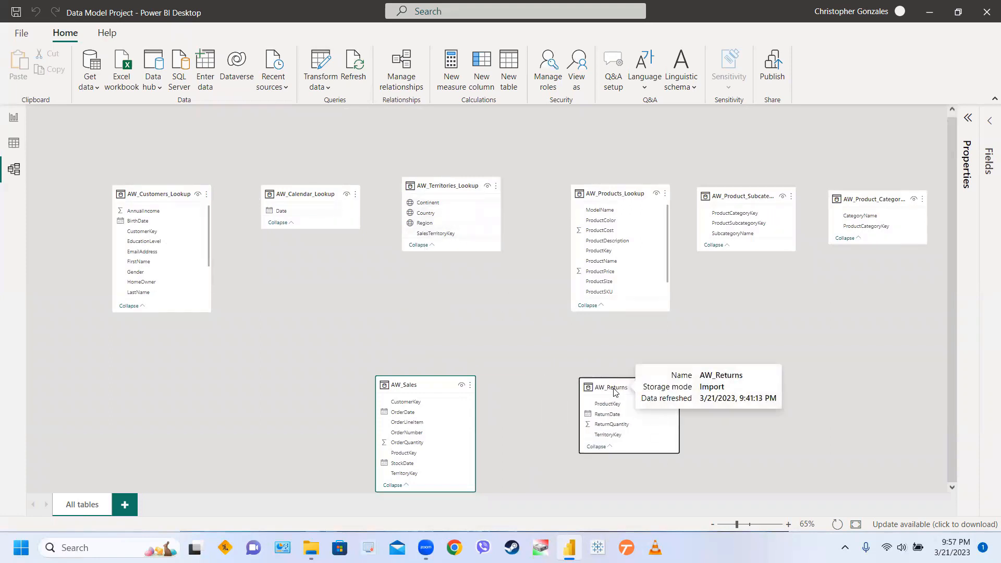
drag(435, 382, 456, 382)
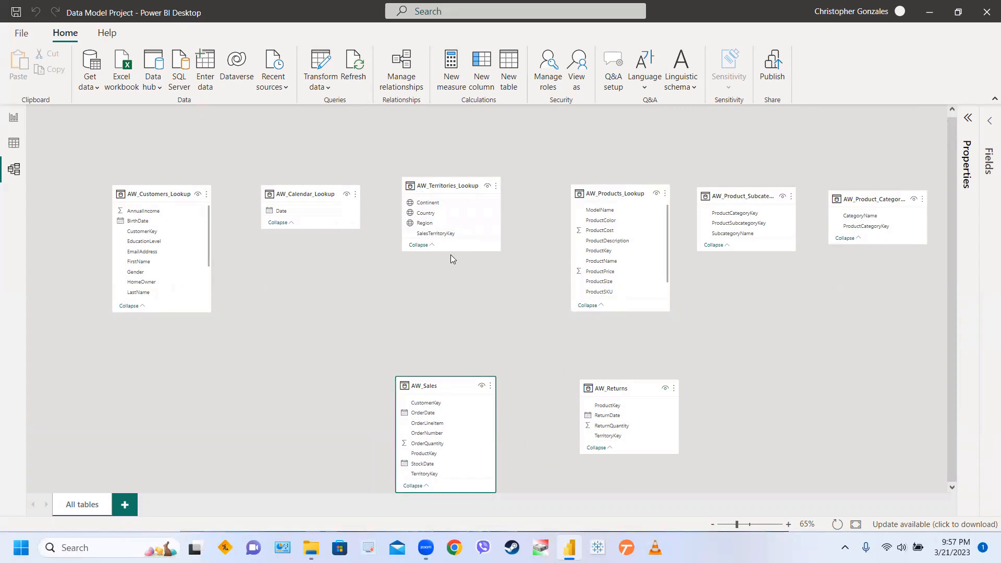
mouse_move(451, 251)
mouse_down()
mouse_move(449, 279)
mouse_move(451, 256)
mouse_up()
drag(438, 384, 452, 337)
scroll(516, 315, up, 3)
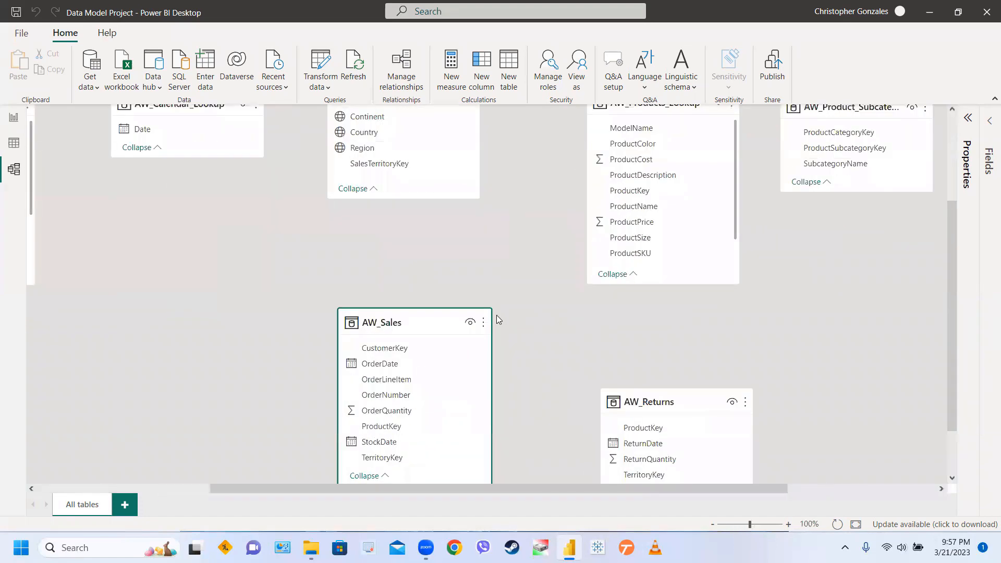
scroll(496, 315, down, 1)
drag(430, 336, 418, 315)
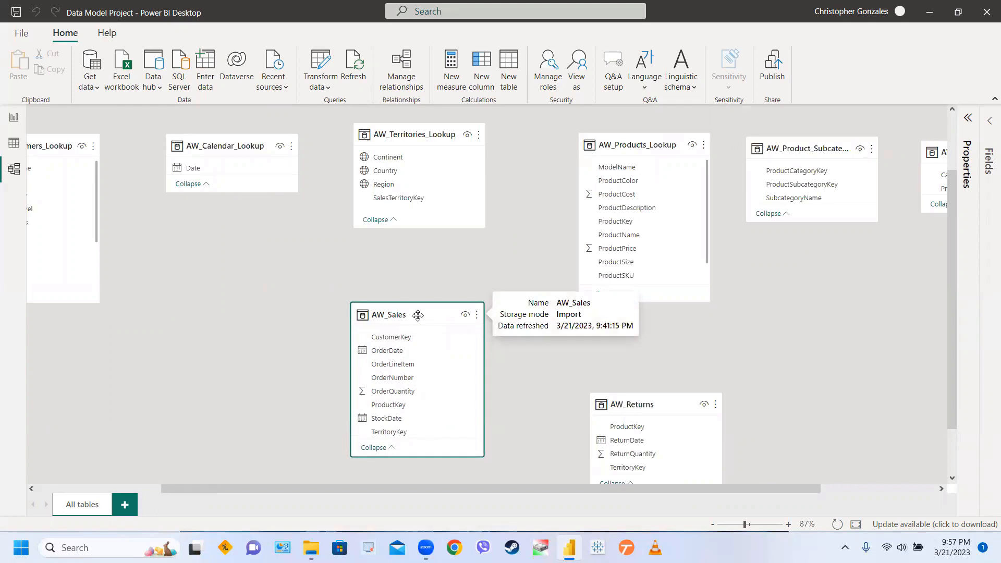
Create a relationship from SalesTerritoryKey in AW_Territories_Lookup to TerritoryKey in AW_Sales.
click(415, 201)
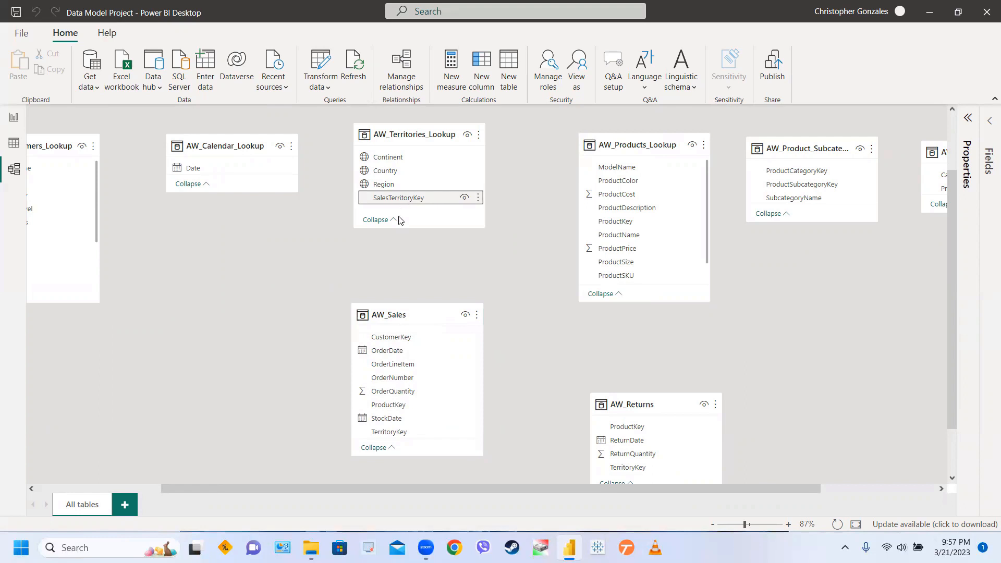
click(391, 432)
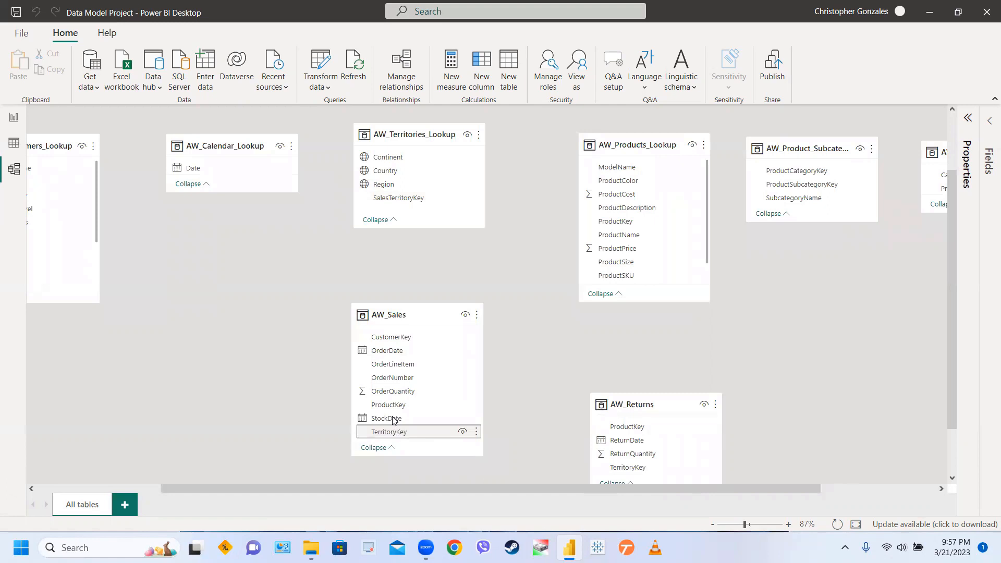
click(399, 200)
drag(399, 200, 427, 430)
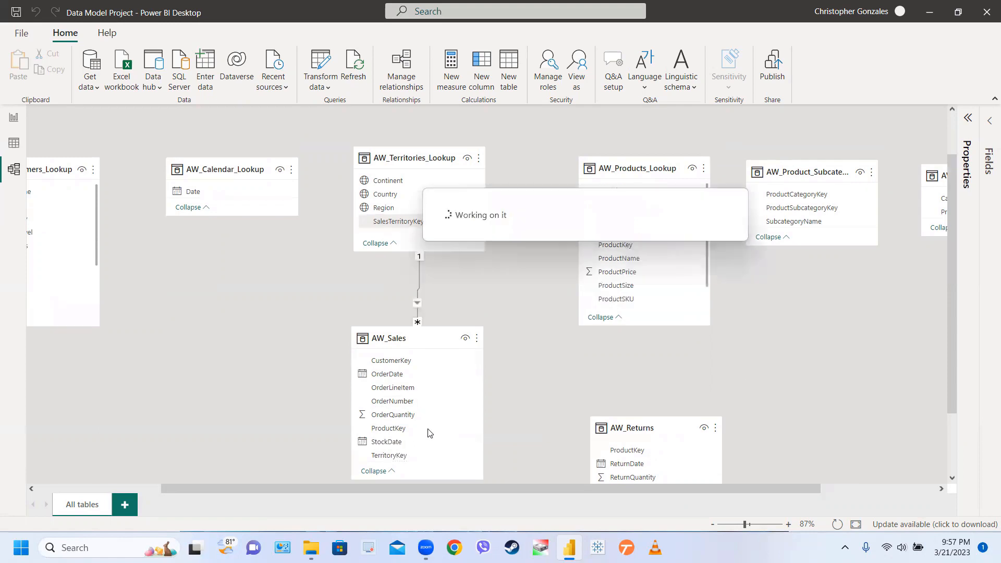
Move AW_Sales slightly lower and adjust the position of AW_Territories_Lookup above it, leaving room for the relationship line.
drag(427, 256, 433, 312)
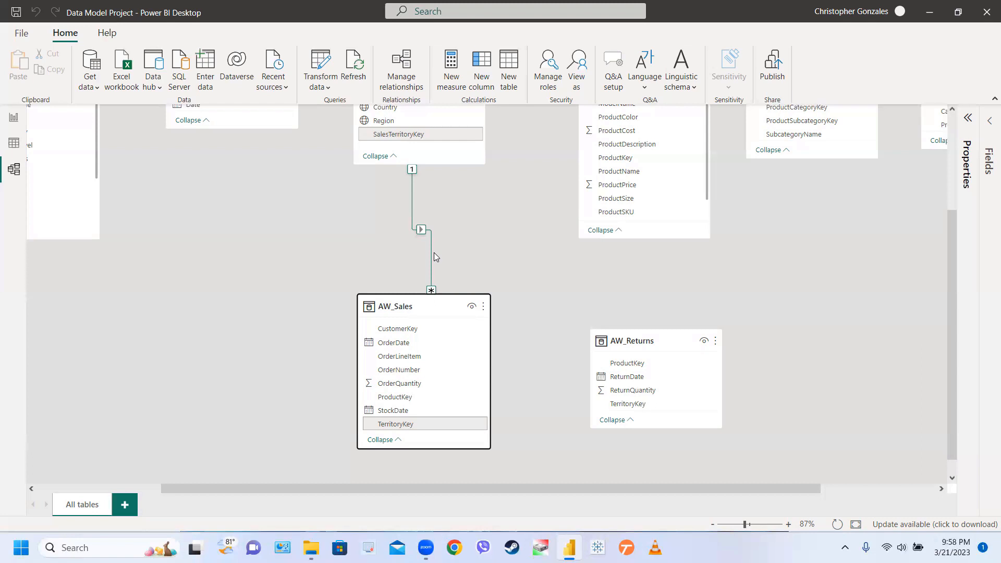
scroll(434, 253, down, 2)
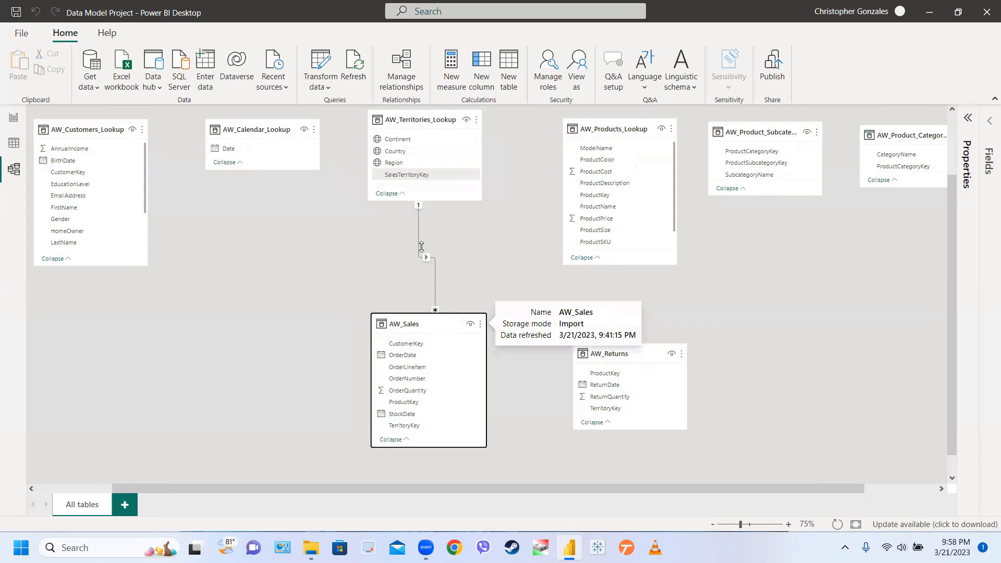
drag(429, 120, 429, 128)
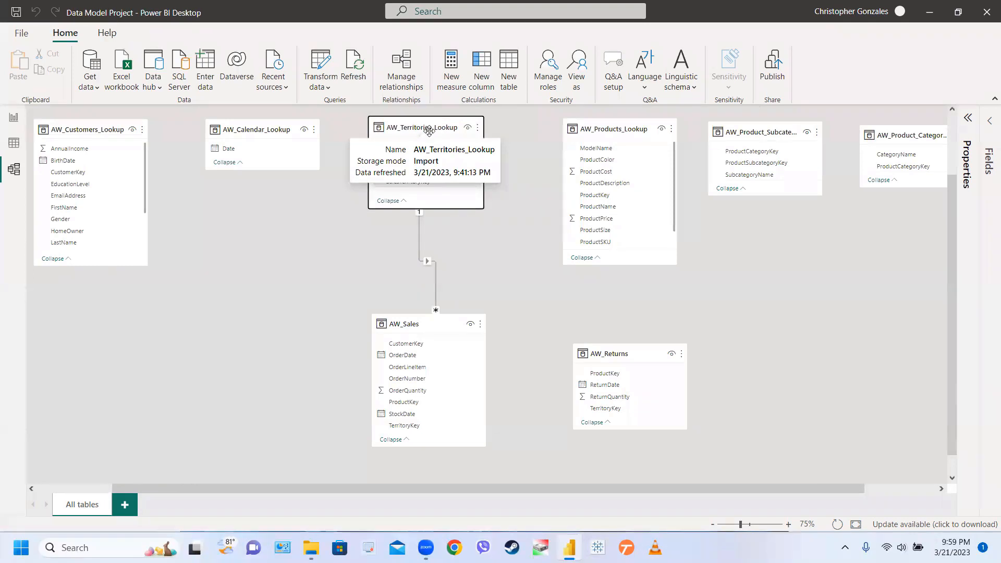
Check the related tables and the OrderQuantity field, and sort the report's matrix by Sum of OrderQuantity in descending order.
click(435, 329)
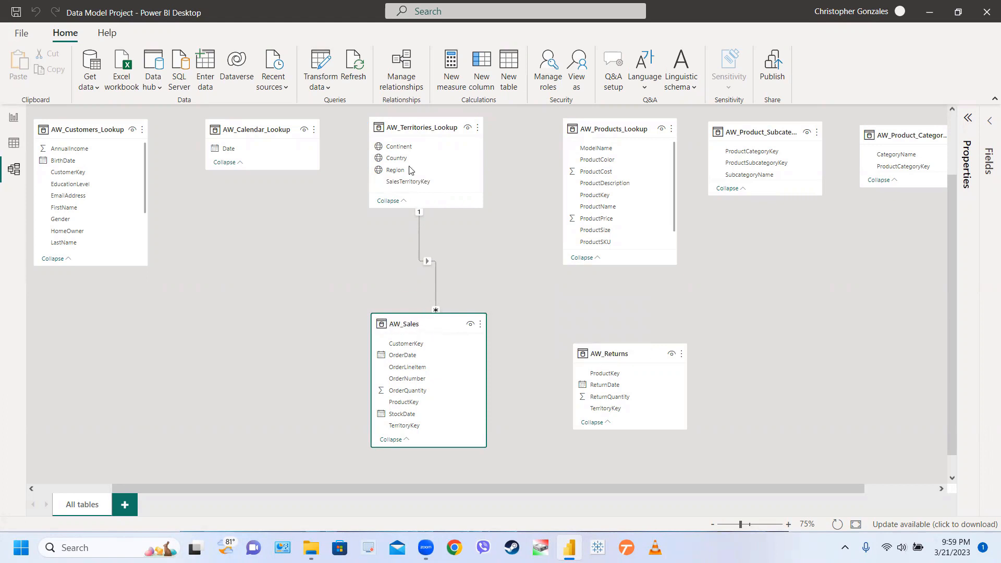
click(419, 127)
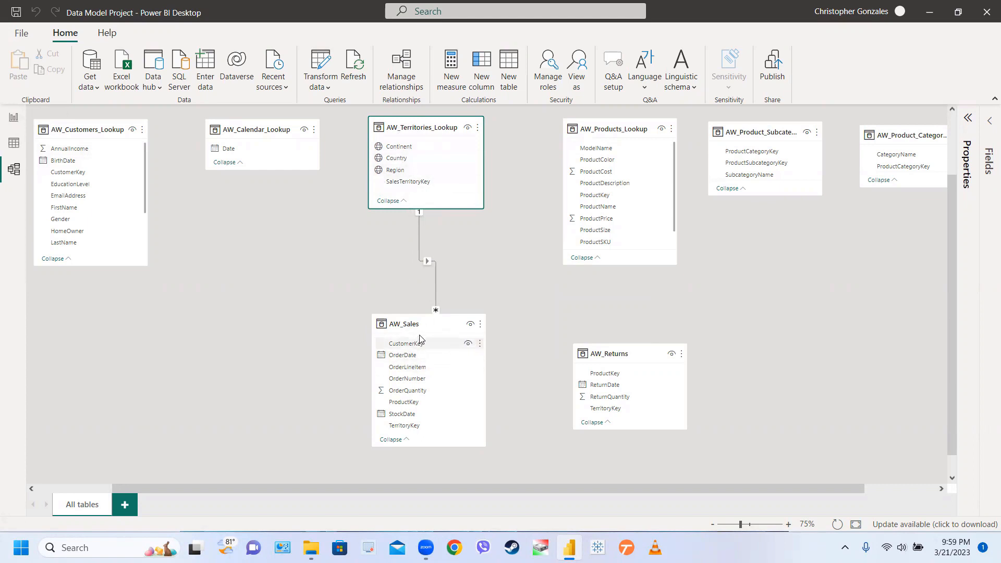
click(414, 392)
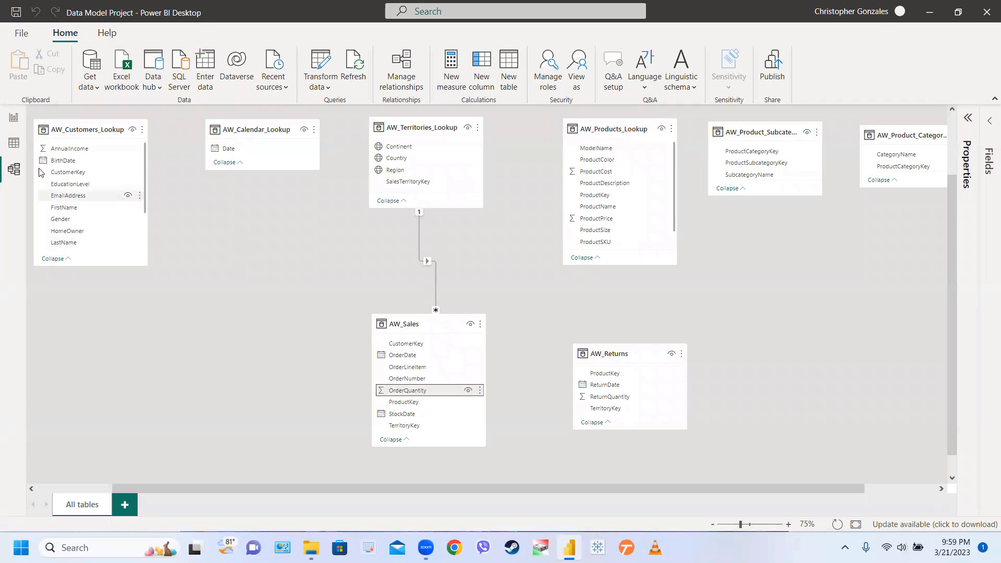
click(10, 125)
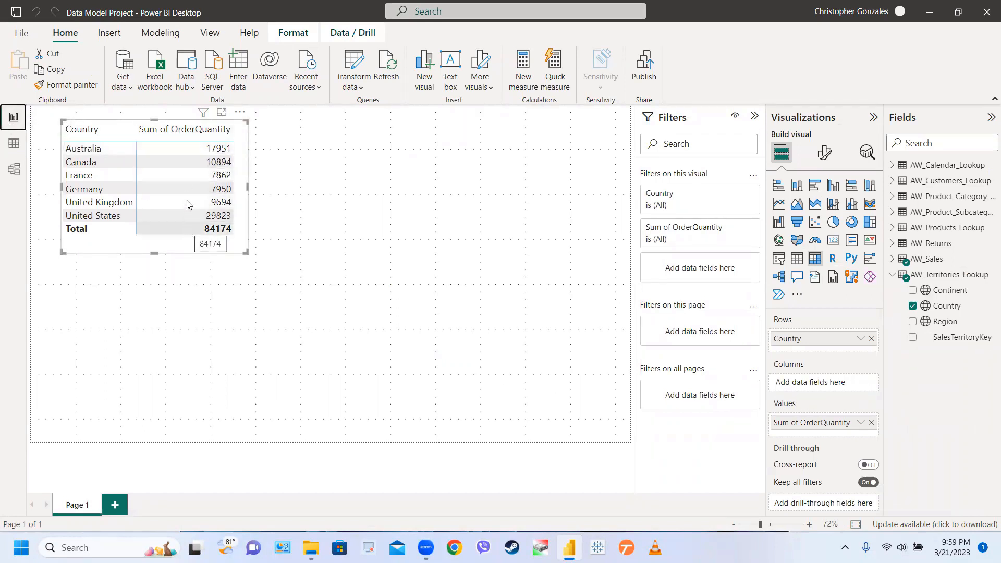
click(186, 133)
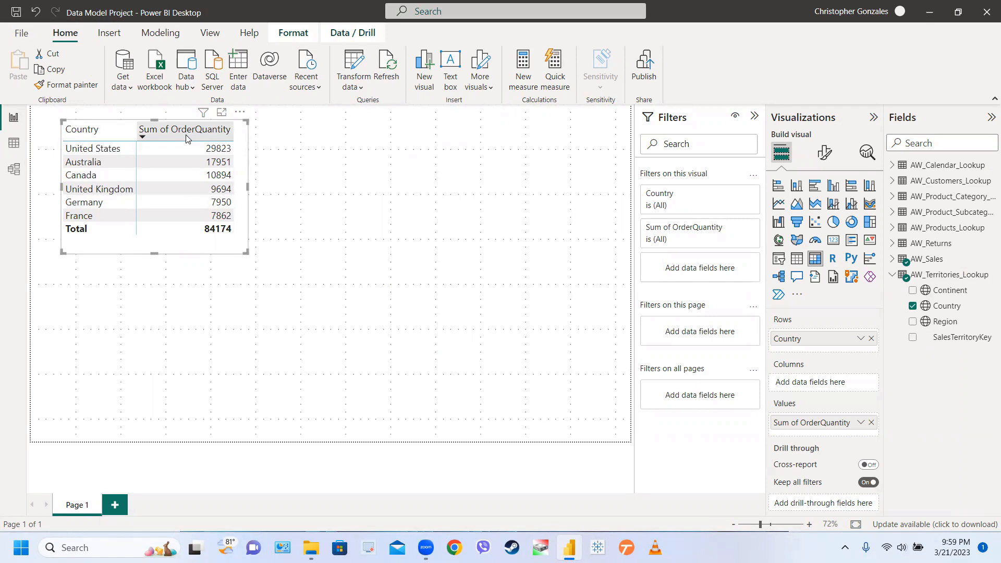
Try Region and Continent in turn as the matrix's row field in place of Country, enlarging the matrix to fit the regions.
click(871, 342)
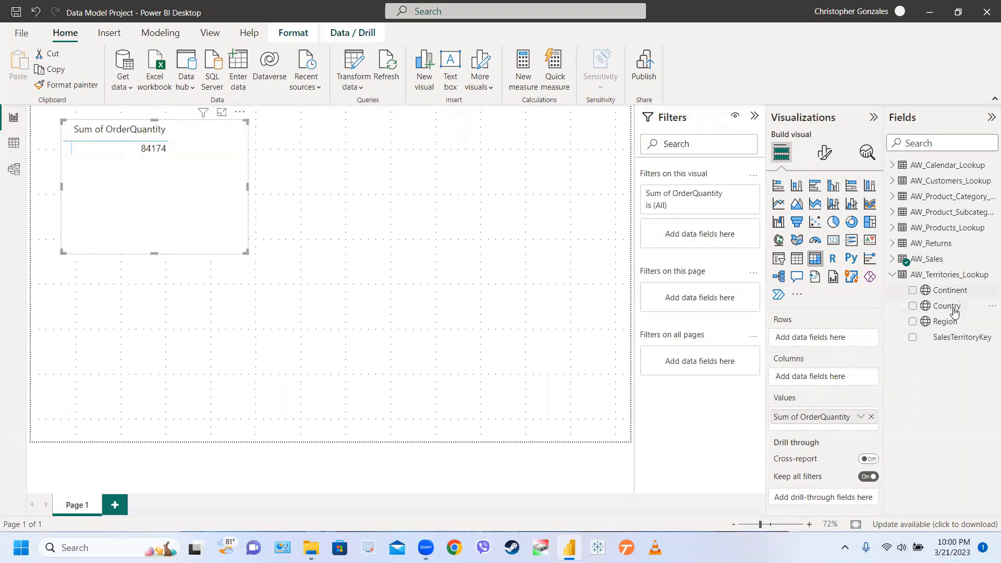
drag(957, 324, 835, 338)
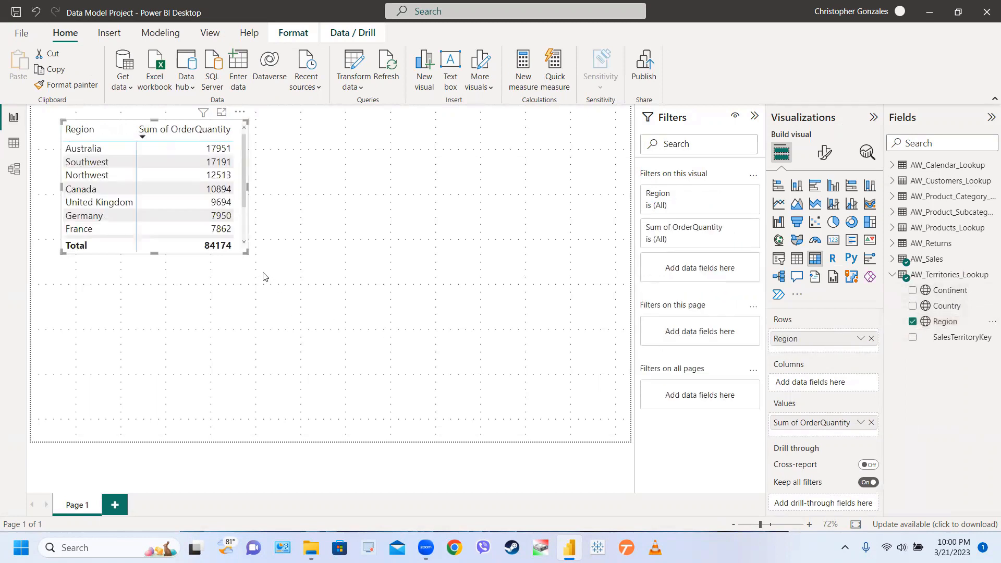
drag(248, 254, 252, 303)
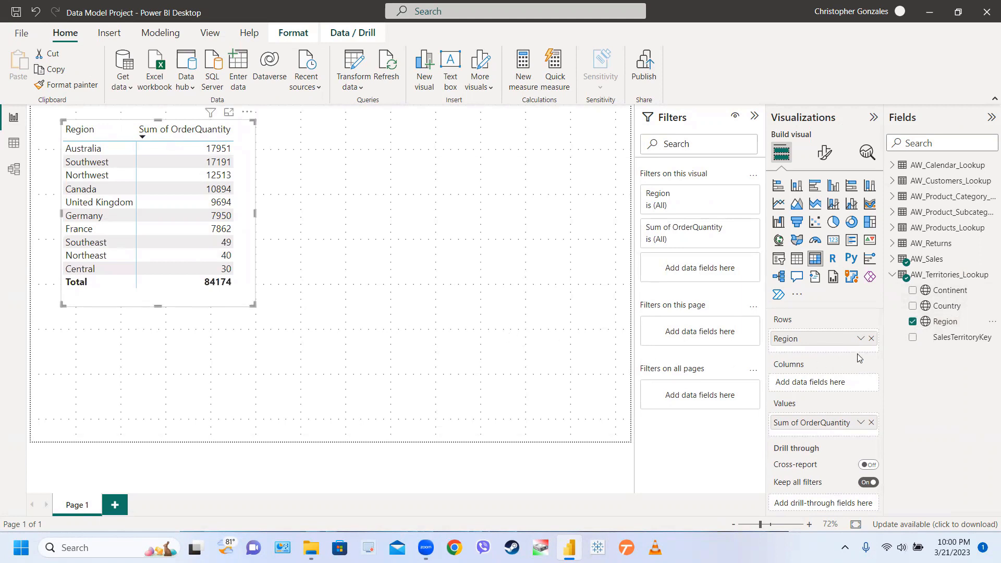
click(872, 339)
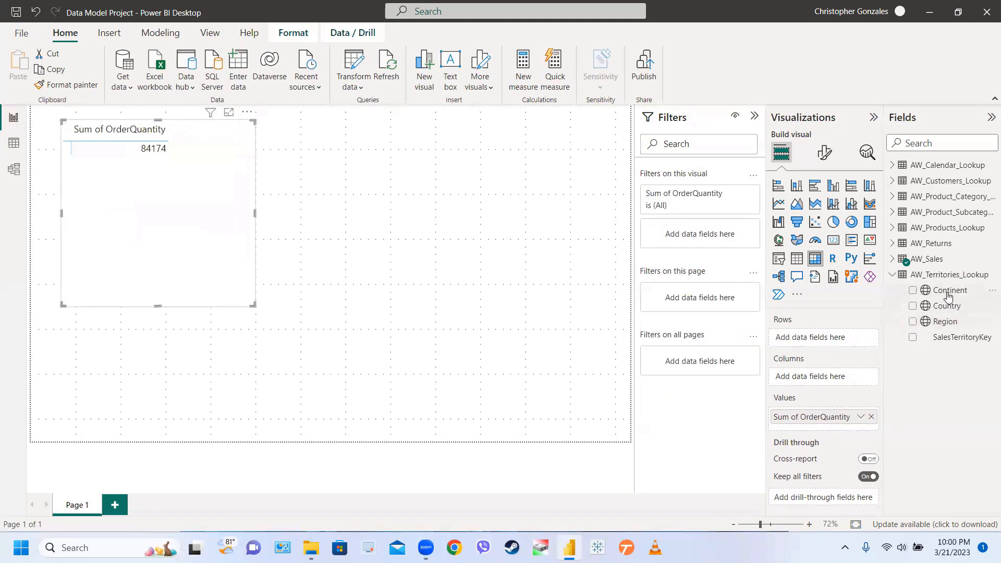
drag(947, 292, 837, 338)
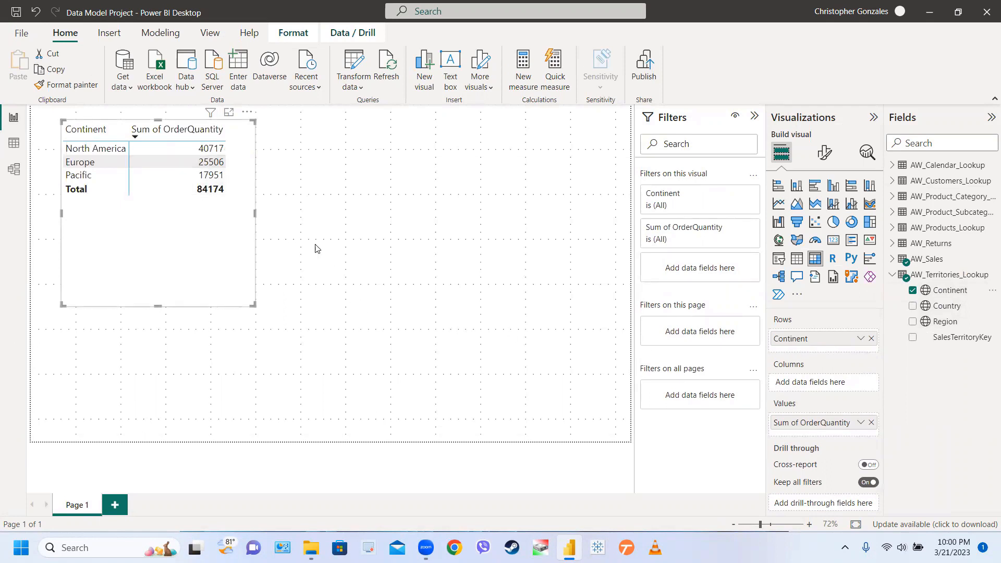
Use Country as the matrix's row field and shorten the matrix to fit its rows.
click(872, 338)
drag(942, 307, 833, 339)
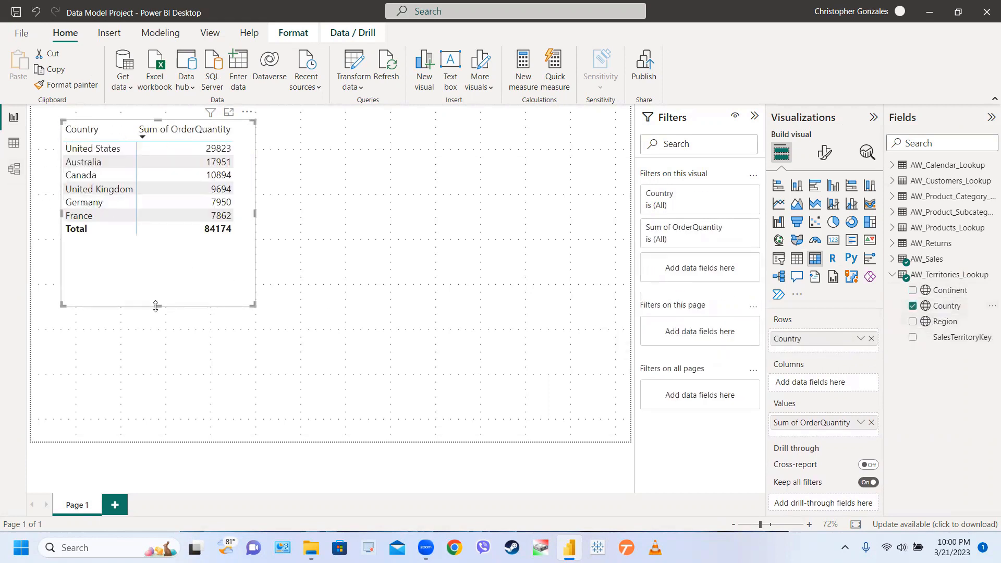
drag(158, 306, 162, 245)
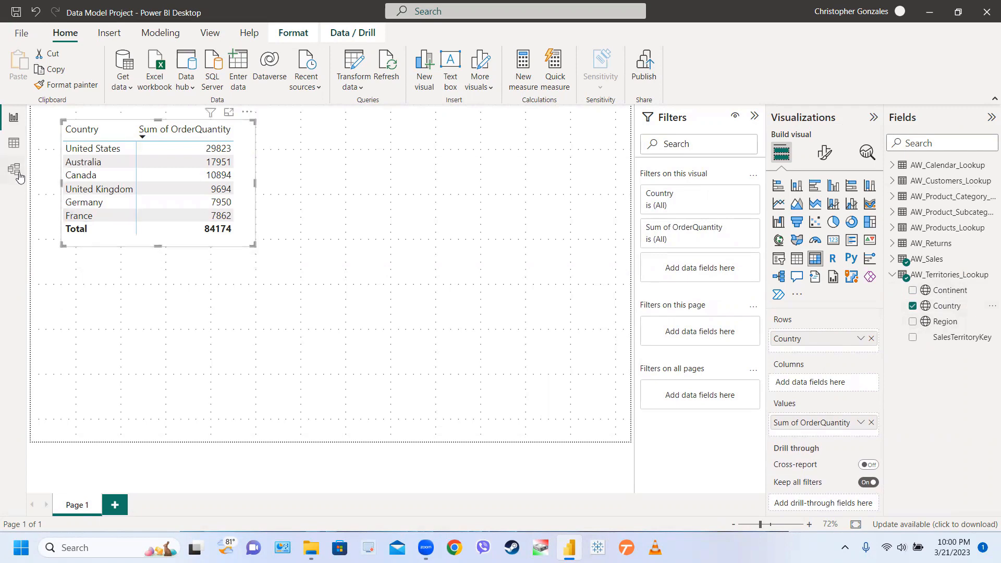
Examine the relationship between AW_Territories_Lookup and AW_Sales and the AW_Calendar_Lookup table in the model view.
click(14, 169)
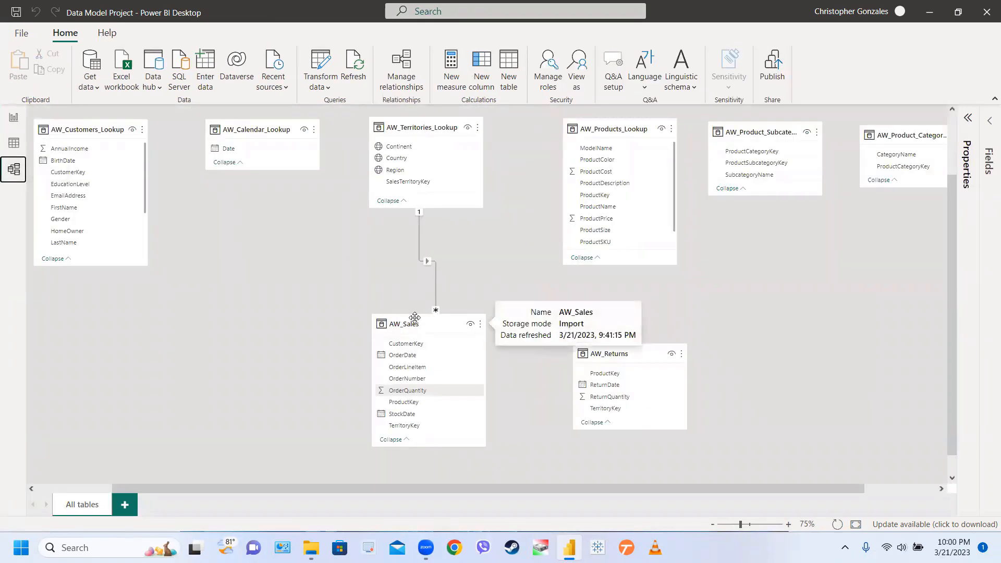
click(424, 128)
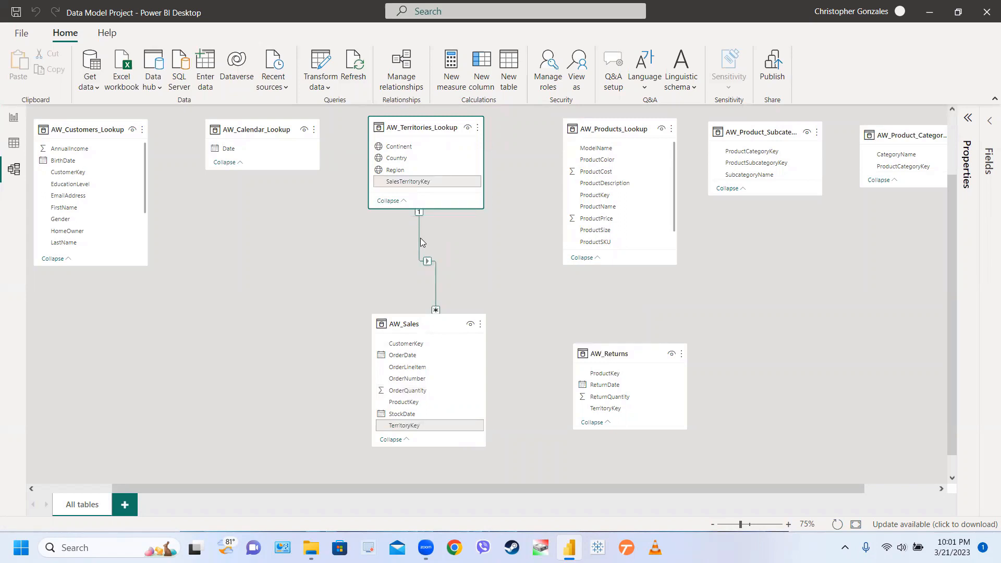
click(406, 328)
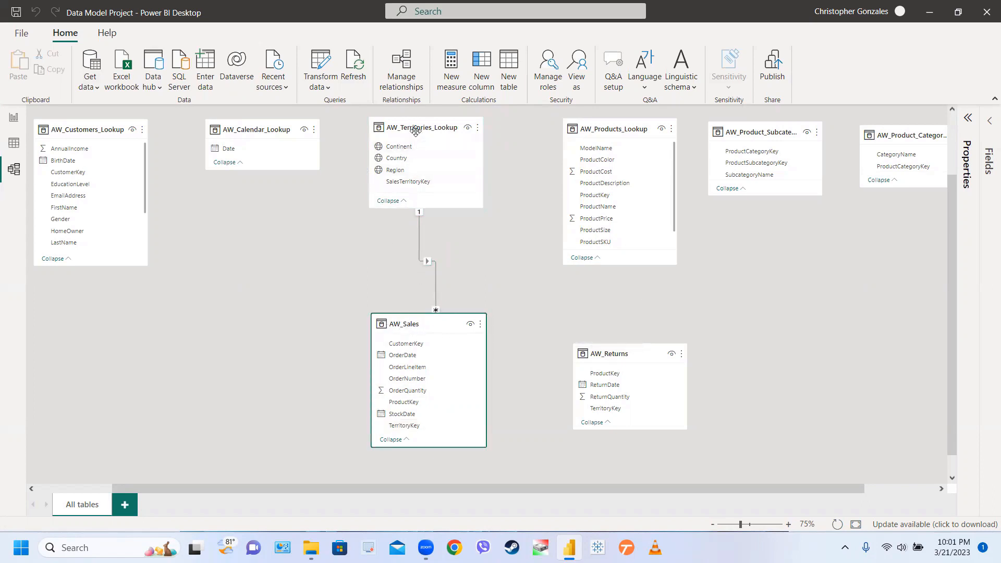
mouse_move(441, 131)
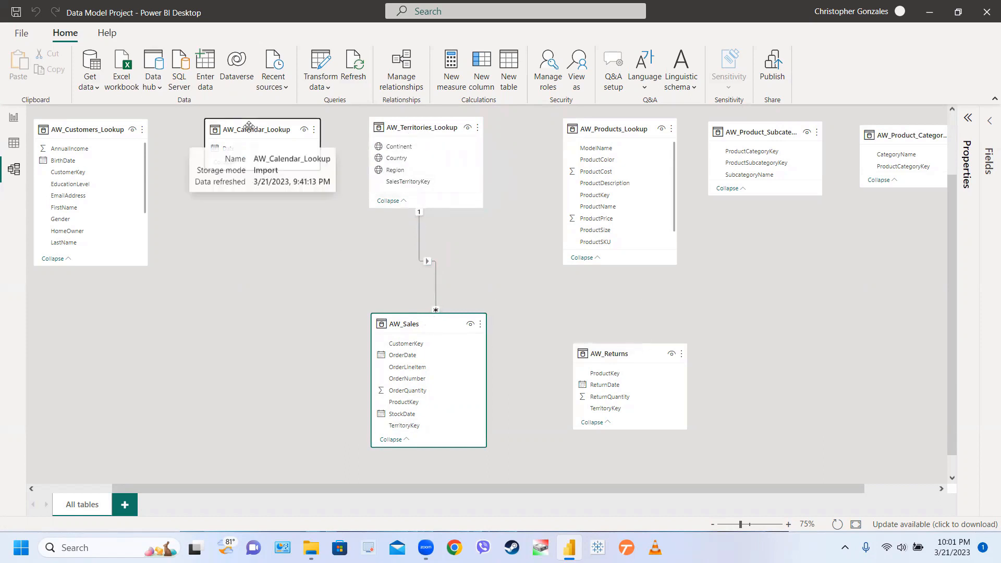
click(249, 128)
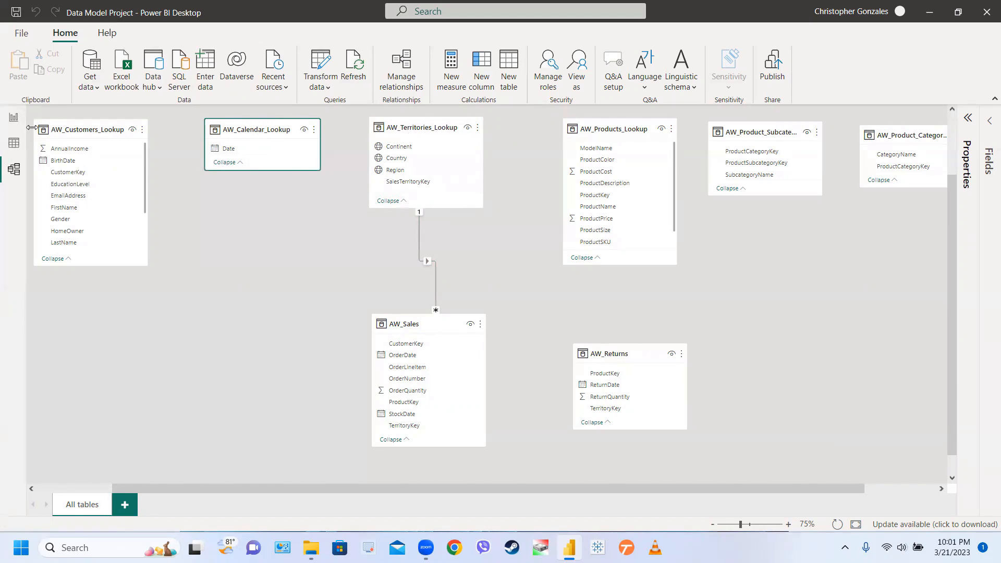
Add a clustered column chart to the report page, place it beside the matrix and reduce its height and width.
click(13, 117)
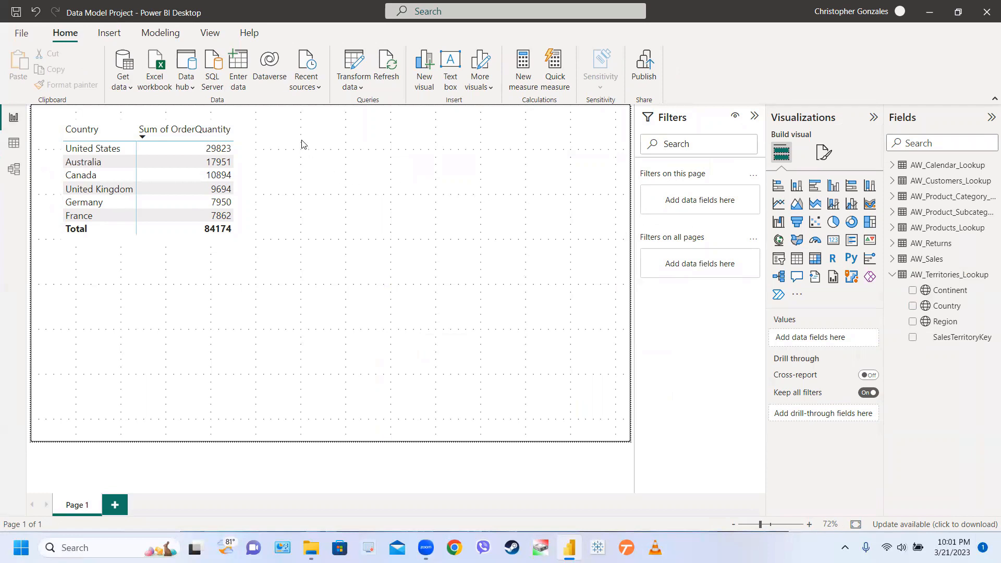
click(832, 187)
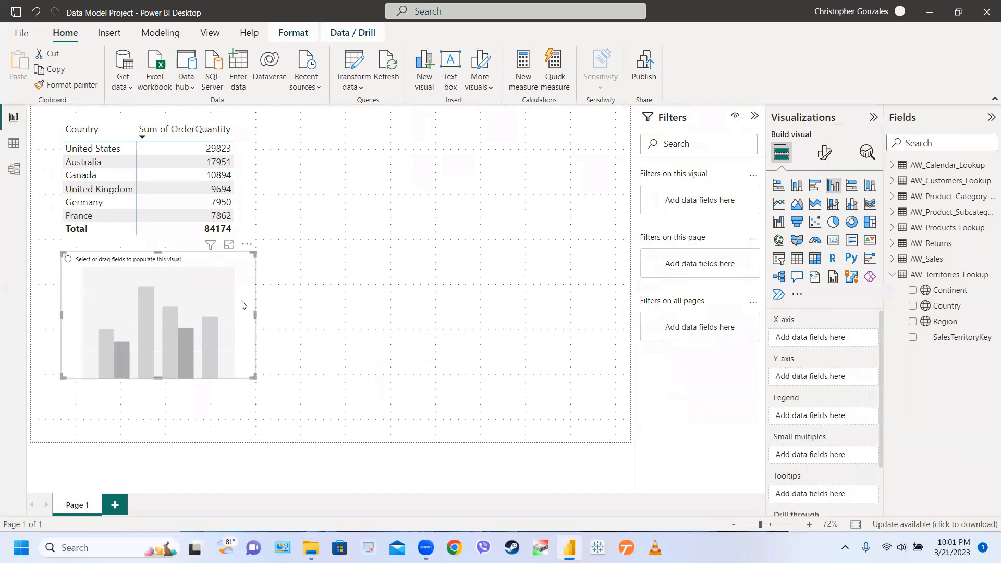
drag(242, 306, 385, 189)
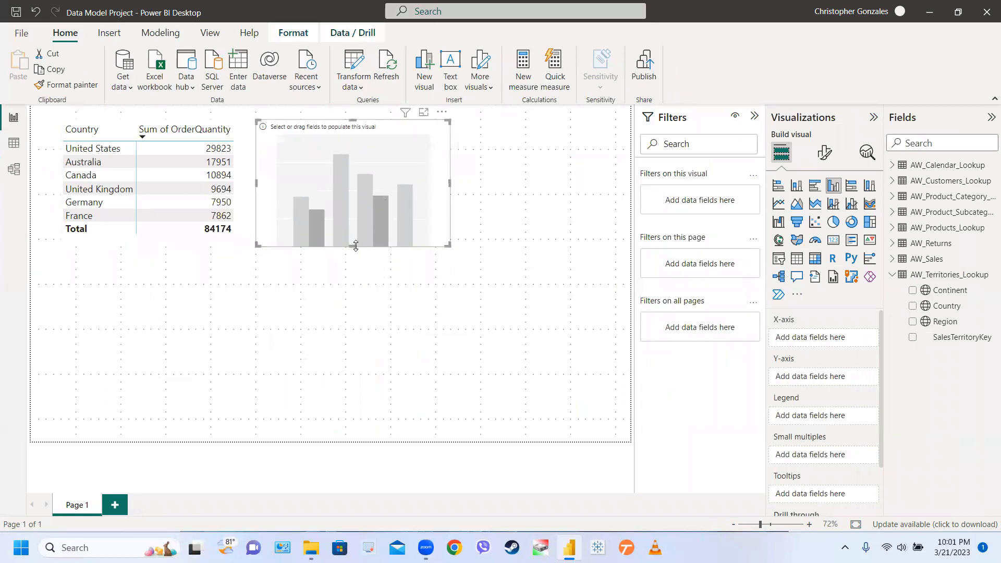
drag(354, 246, 353, 225)
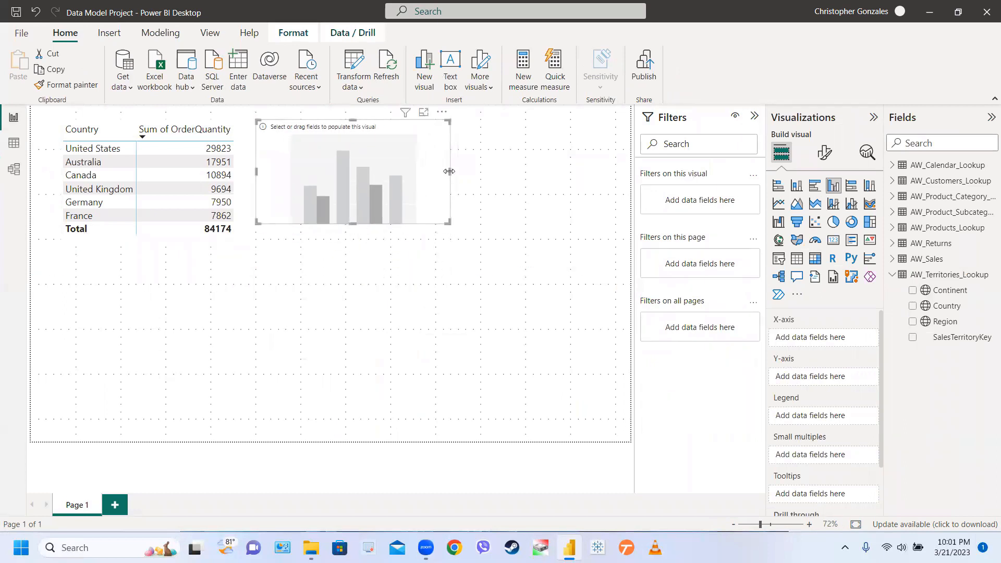
drag(450, 172, 403, 176)
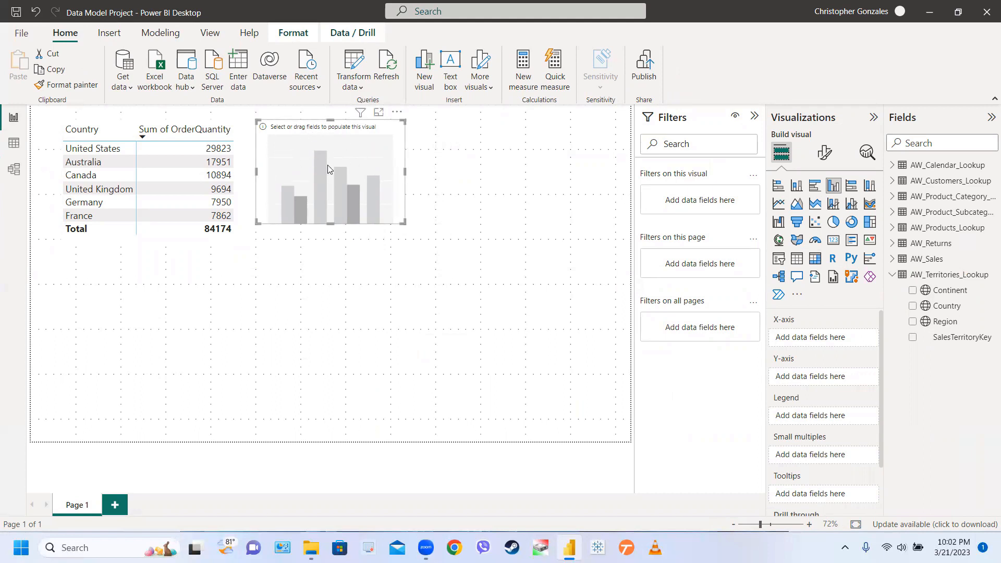
Put OrderQuantity from AW_Sales on the X-axis of the new clustered column chart.
click(896, 278)
click(895, 261)
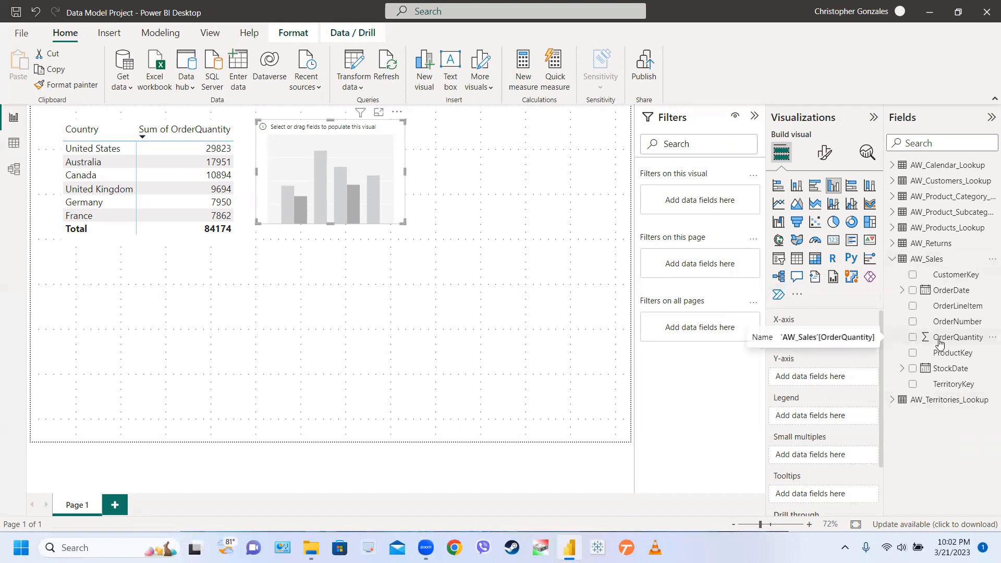
drag(941, 342, 827, 340)
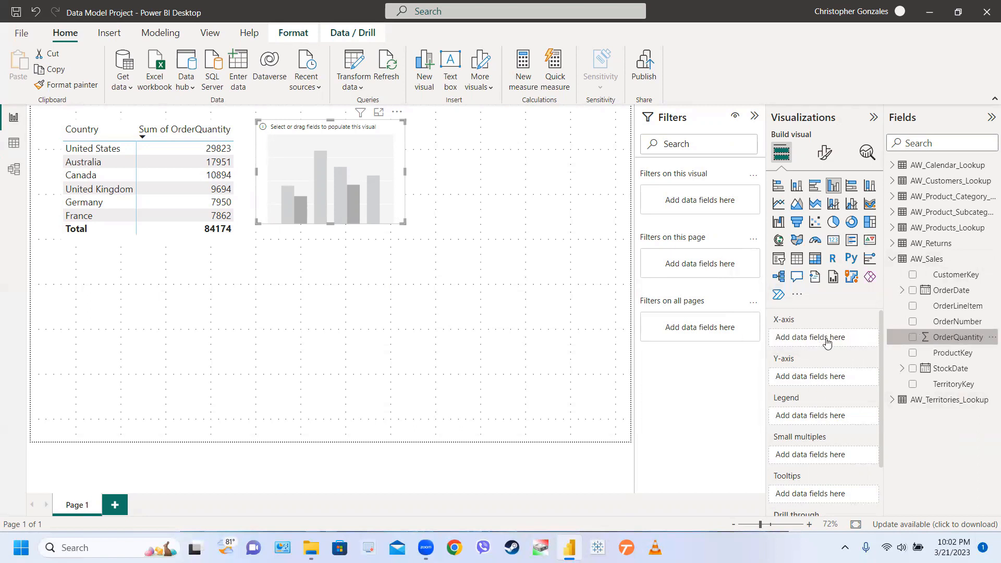
click(892, 259)
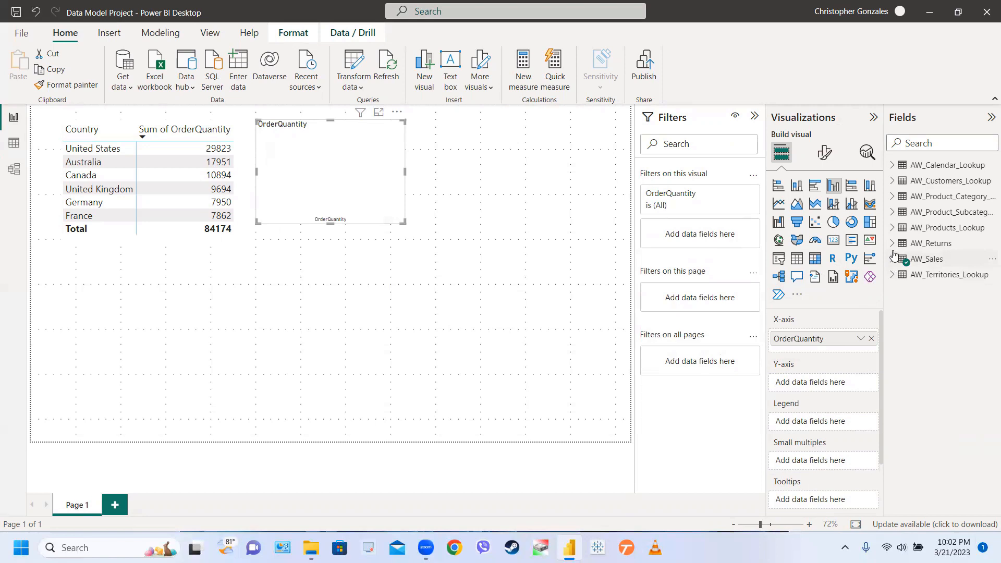
Add Date from AW_Calendar_Lookup to the column chart and swap the axes so Date is on the X-axis and OrderQuantity on the Y-axis.
click(893, 165)
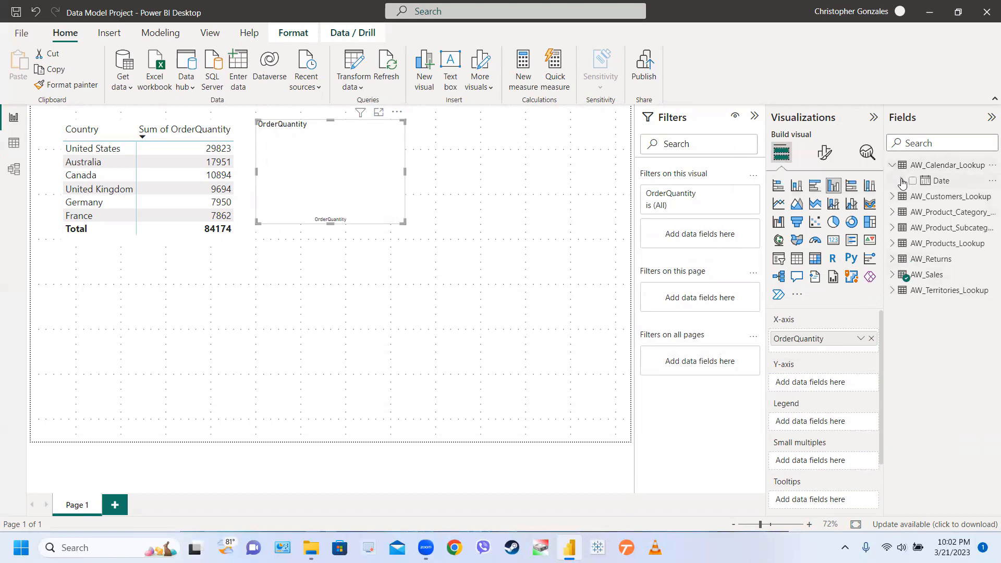
click(902, 181)
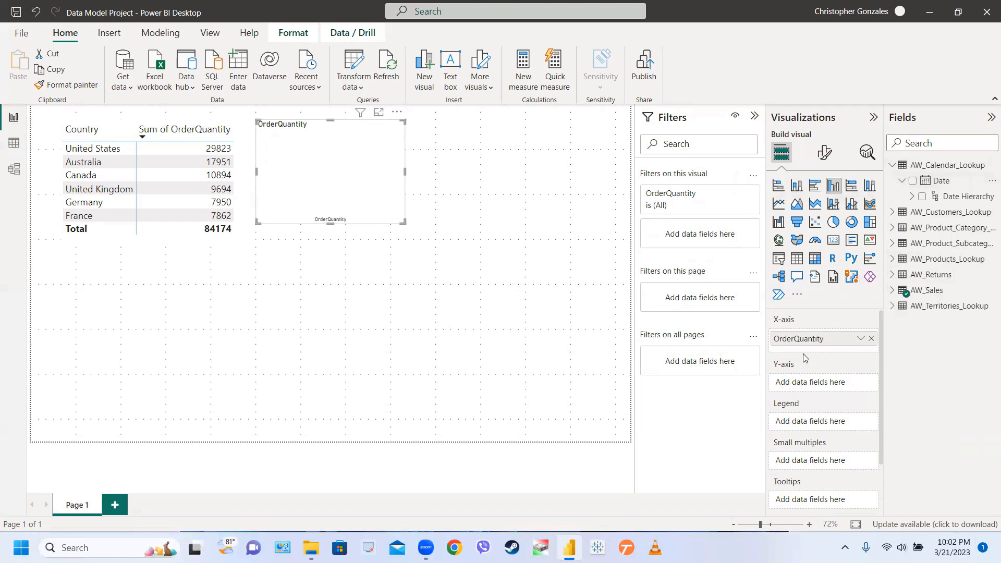
click(901, 183)
mouse_move(931, 183)
mouse_down()
mouse_move(855, 366)
mouse_move(831, 383)
mouse_up()
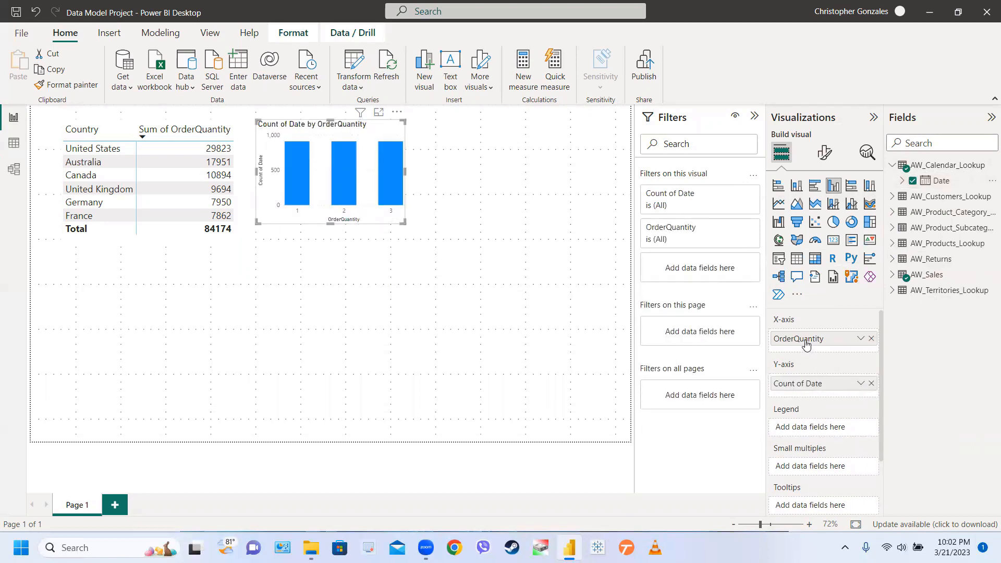
mouse_move(823, 346)
mouse_down()
mouse_move(811, 386)
mouse_move(820, 343)
mouse_up()
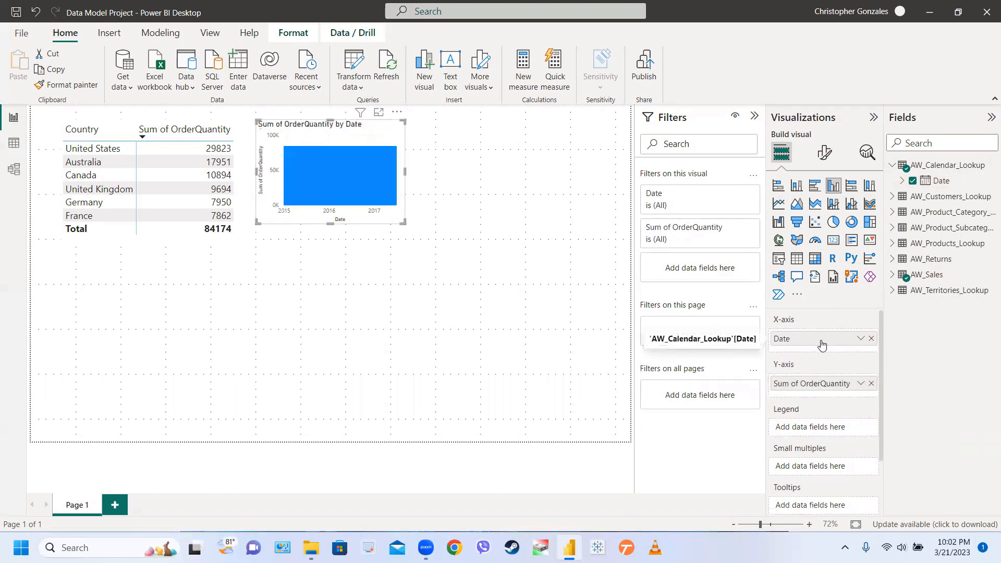
Switch the chart's X-axis Date field to Date Hierarchy and remove its Day, Month and Quarter levels.
click(861, 339)
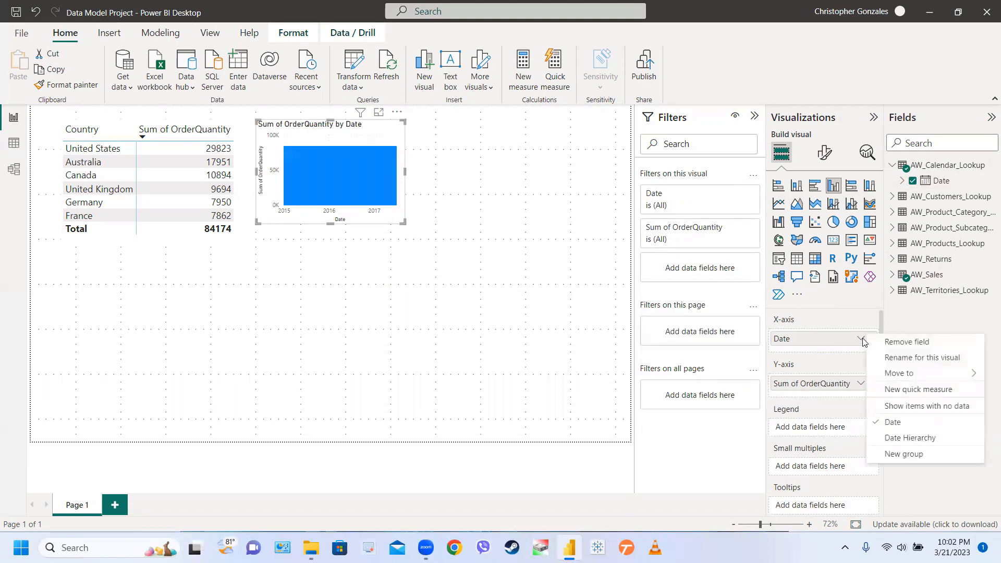
click(813, 370)
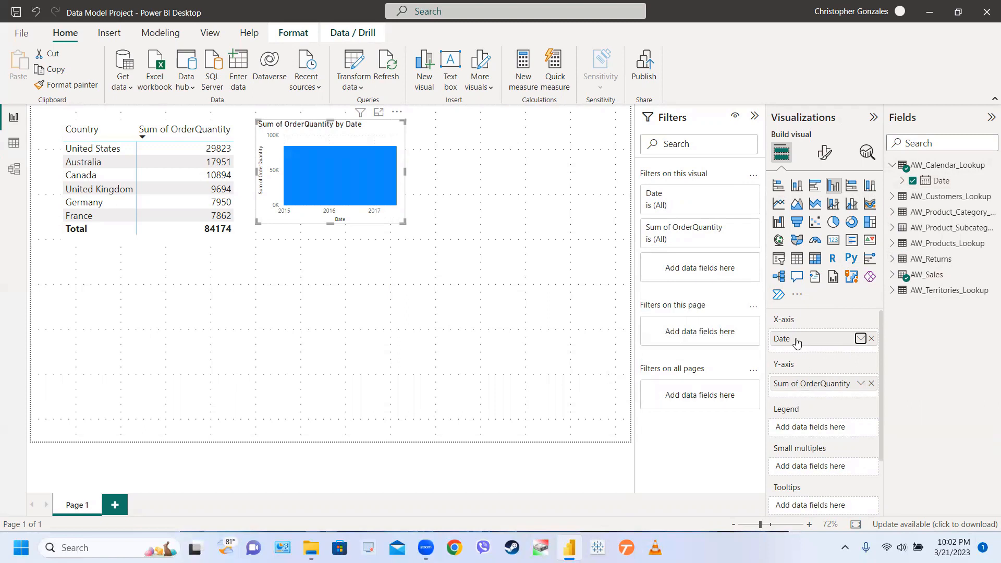
click(861, 339)
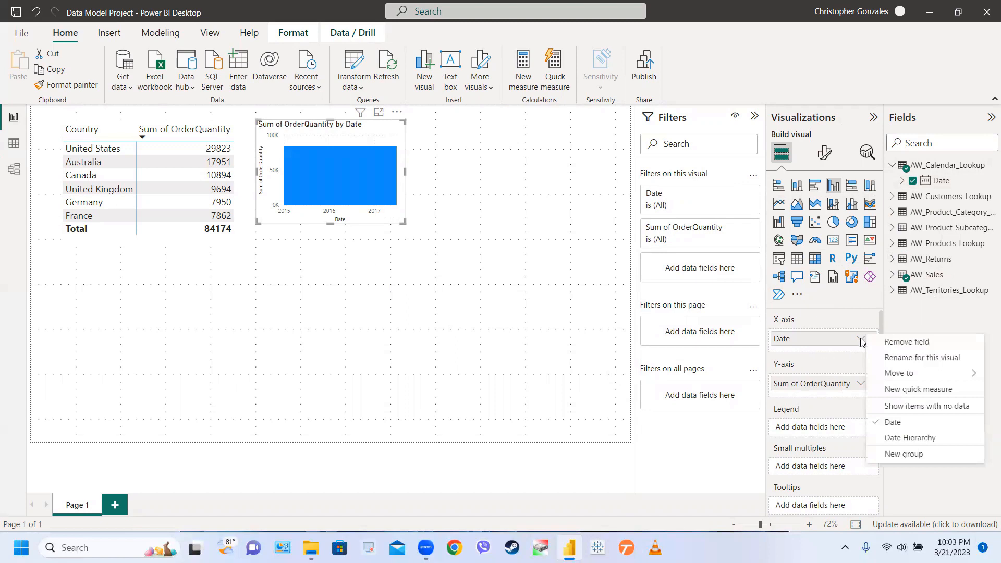
click(885, 438)
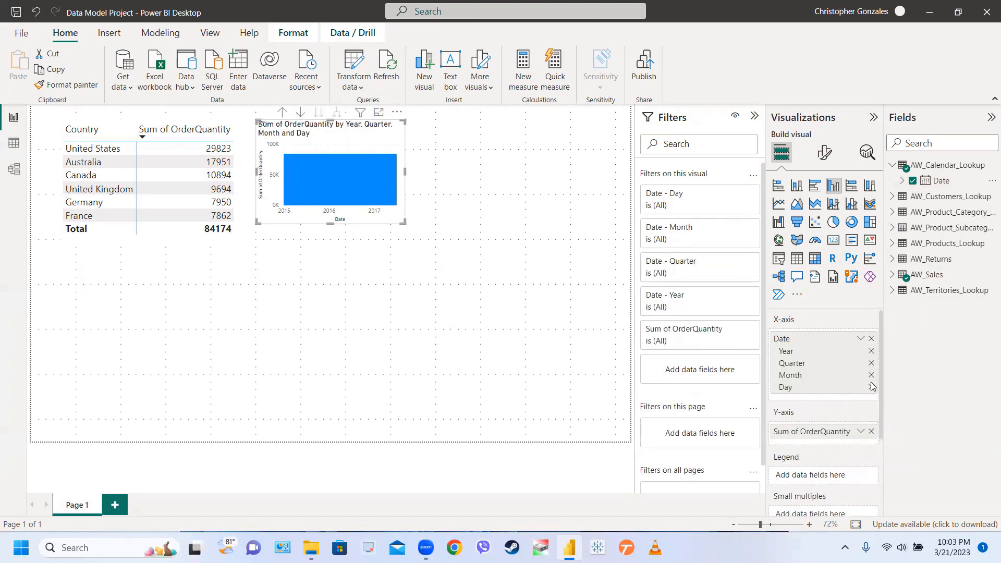
click(872, 387)
click(871, 375)
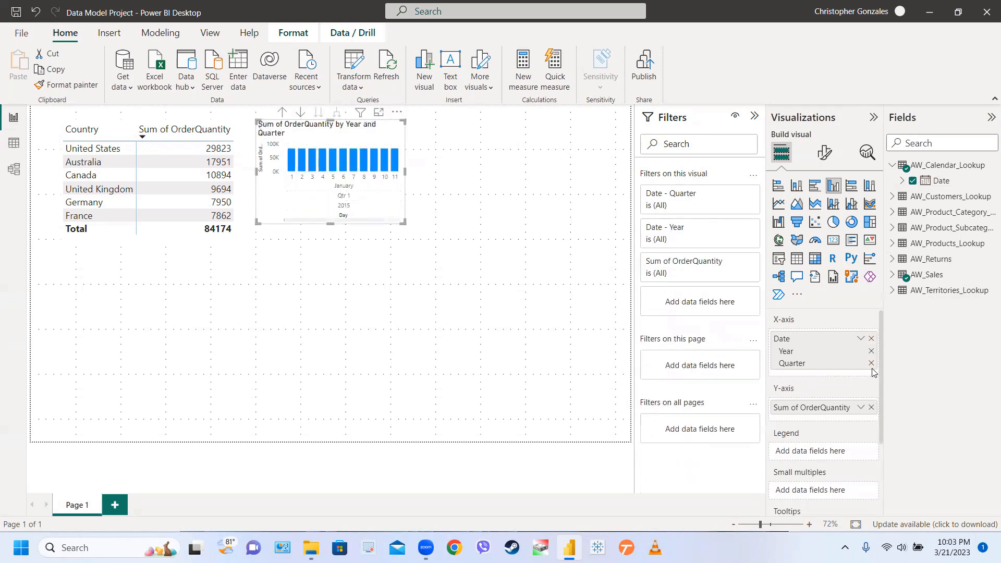
click(871, 364)
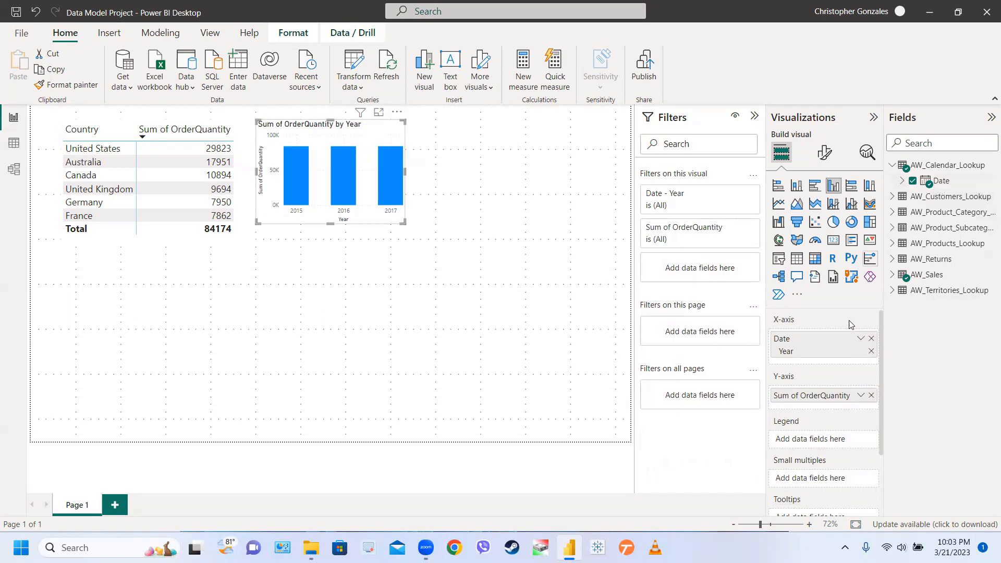
Remove Date from the chart's X-axis, add it again from AW_Calendar_Lookup and keep only its Year level.
click(861, 338)
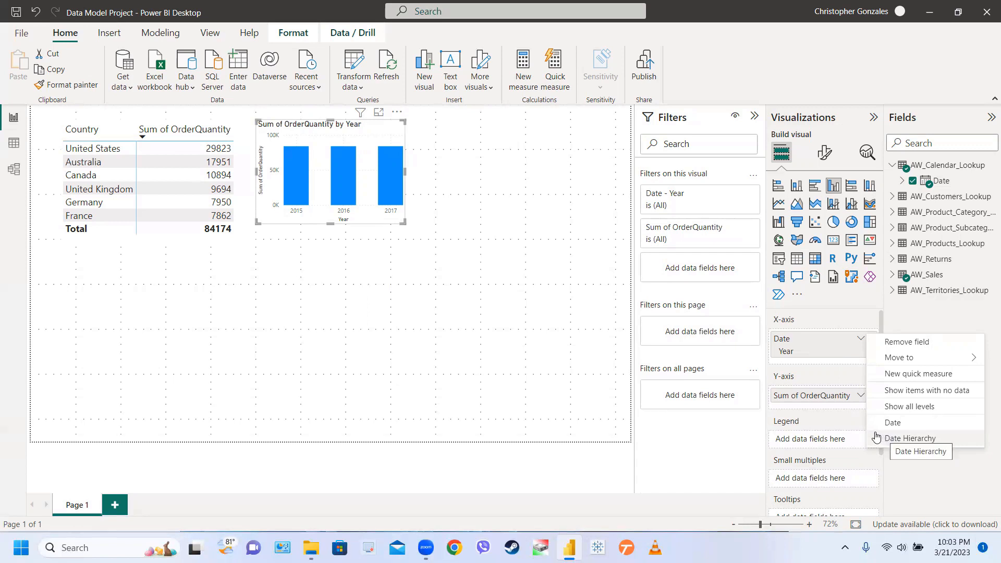
click(812, 368)
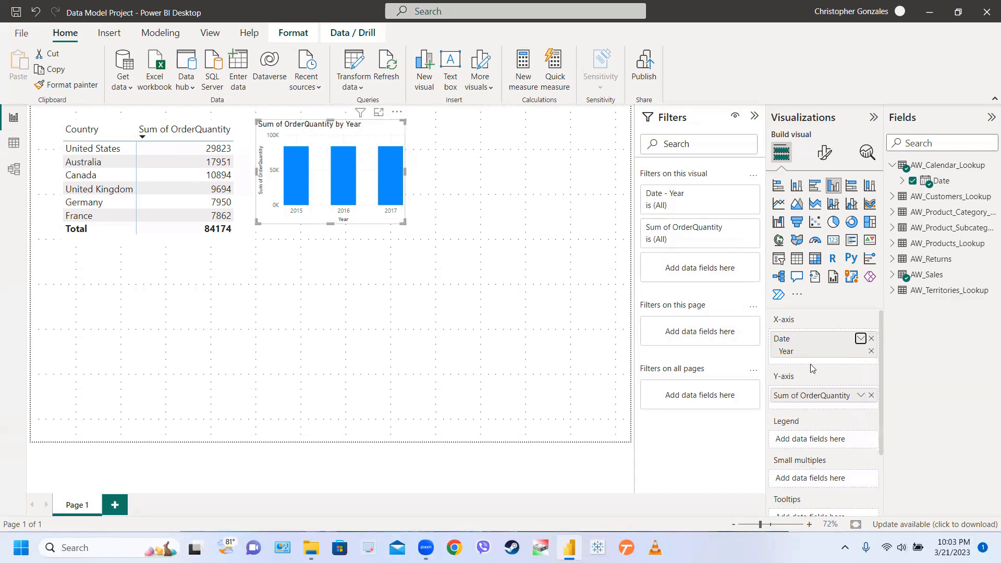
click(872, 339)
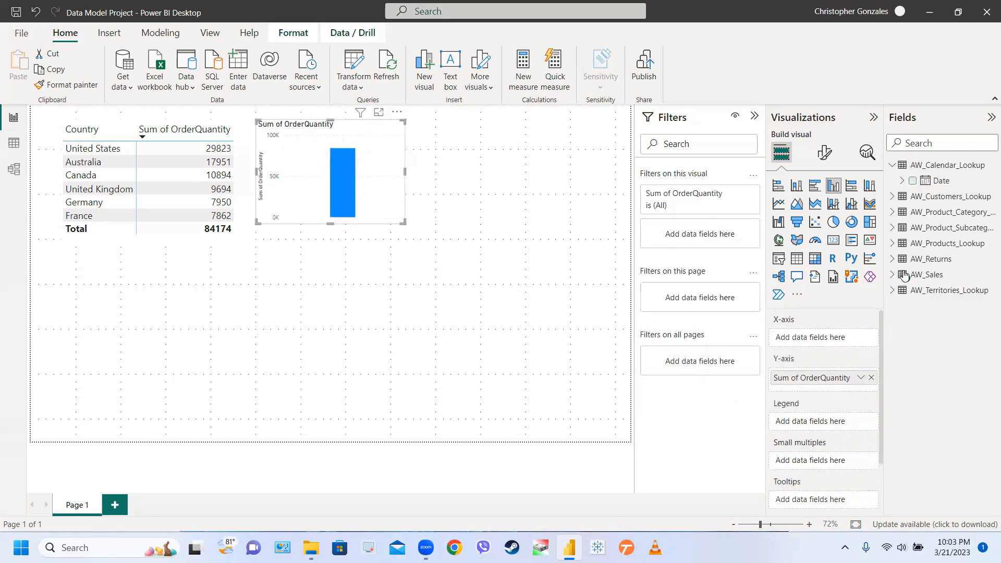
drag(940, 181, 825, 339)
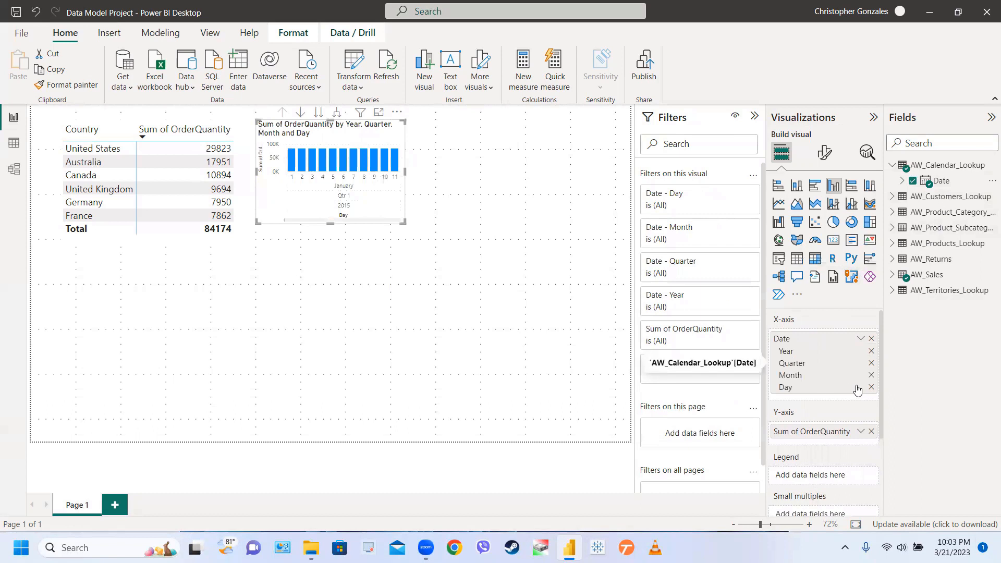
click(871, 388)
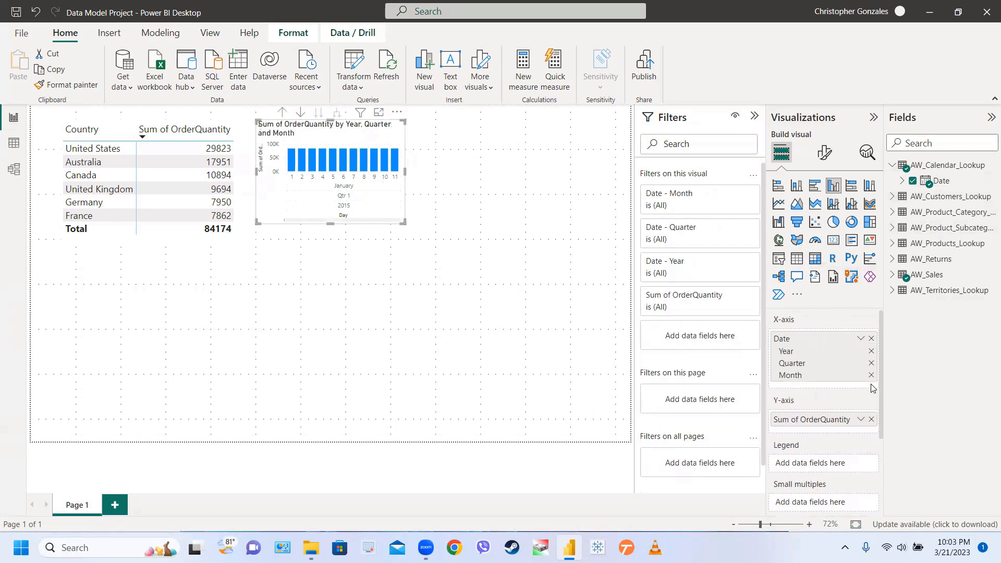
click(871, 373)
click(872, 363)
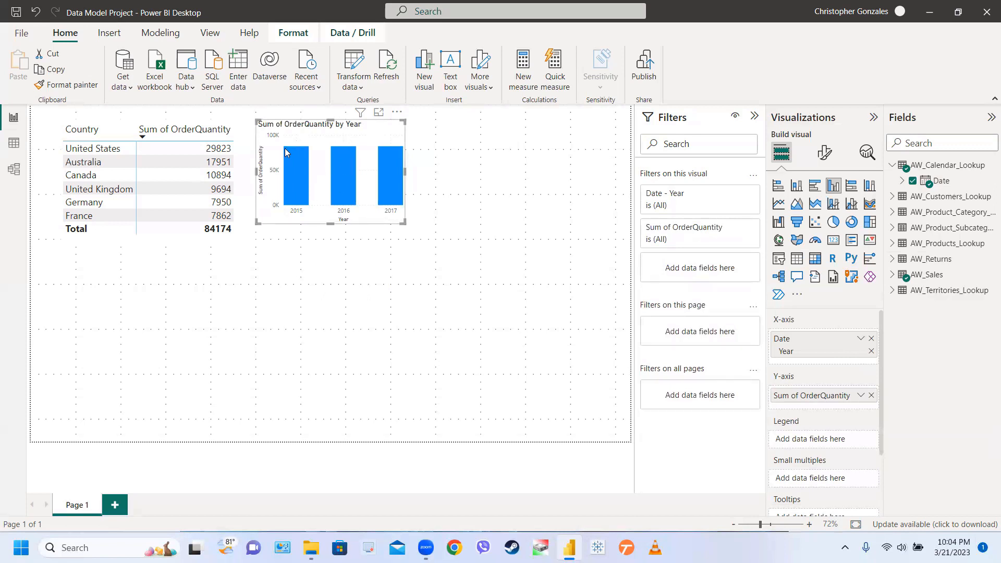
Create a relationship between Date in AW_Calendar_Lookup and OrderDate in AW_Sales in the model view.
mouse_move(302, 152)
mouse_move(392, 158)
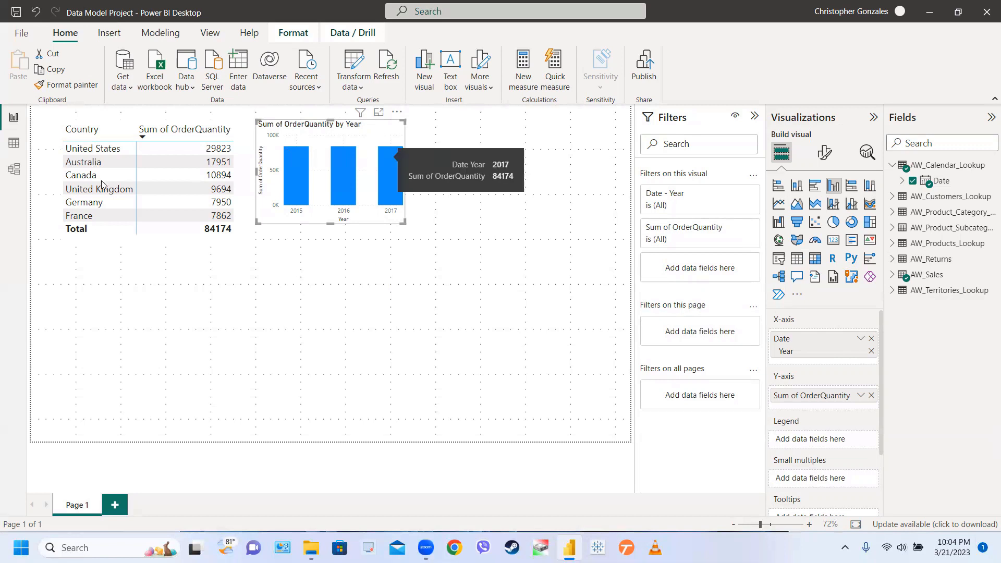
click(19, 180)
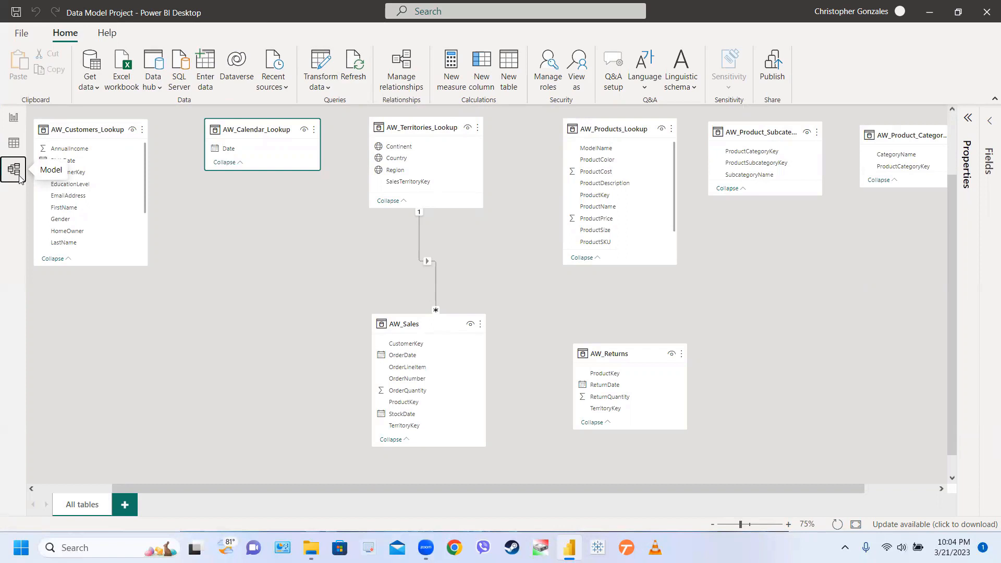
click(230, 150)
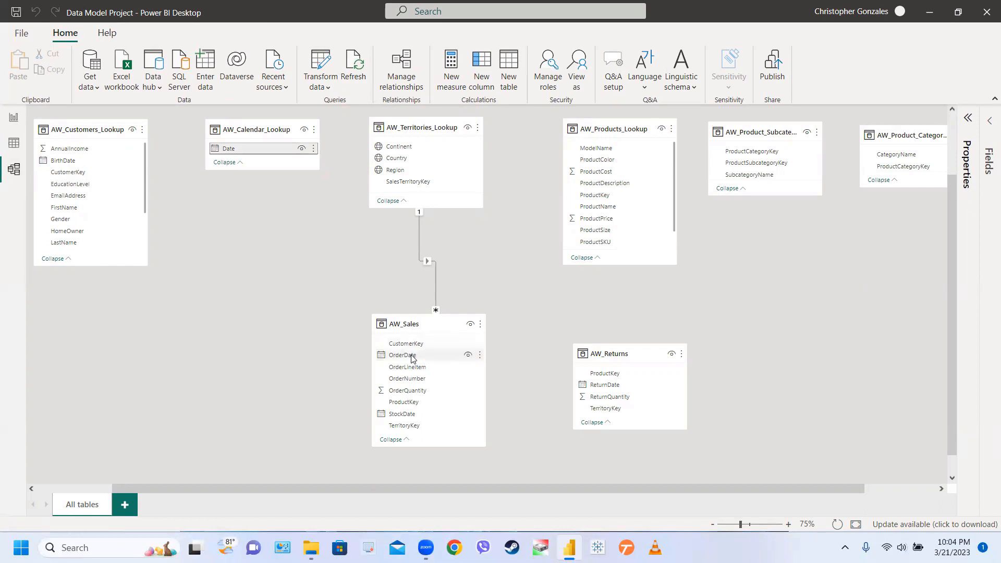
click(401, 328)
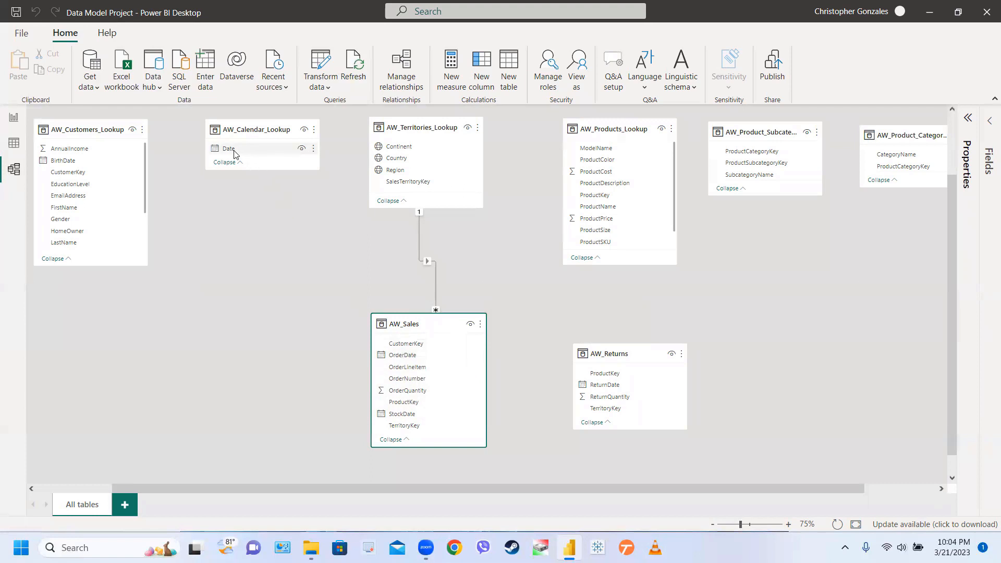
drag(239, 154, 416, 360)
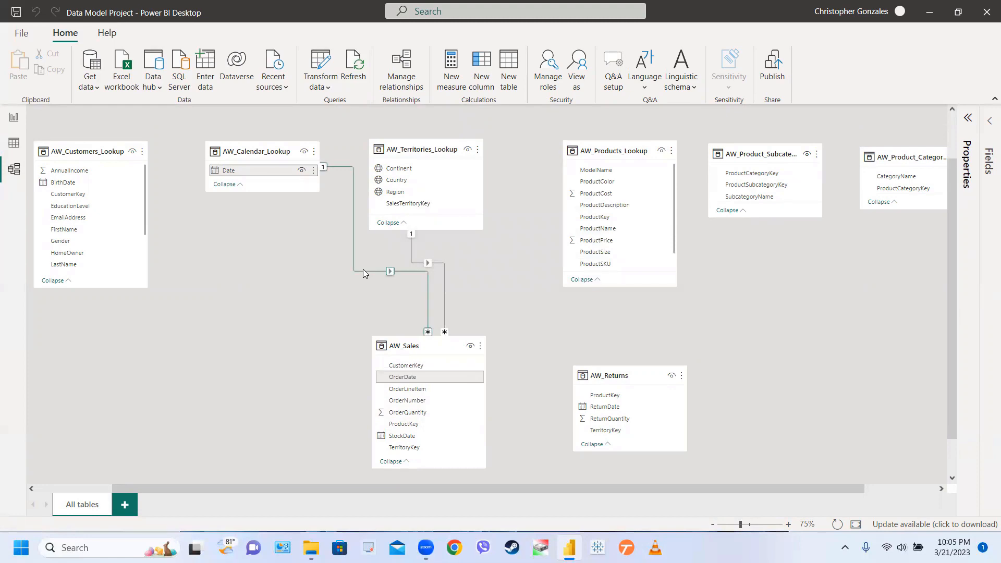
Inspect the OrderQuantity values of the 2015, 2016 and 2017 columns in the report's column chart.
click(14, 118)
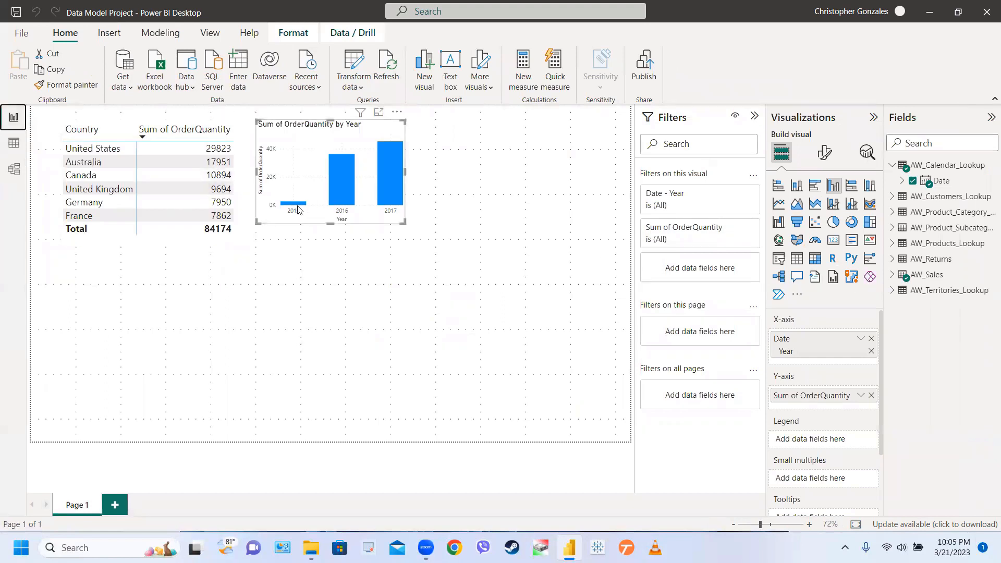
mouse_move(298, 208)
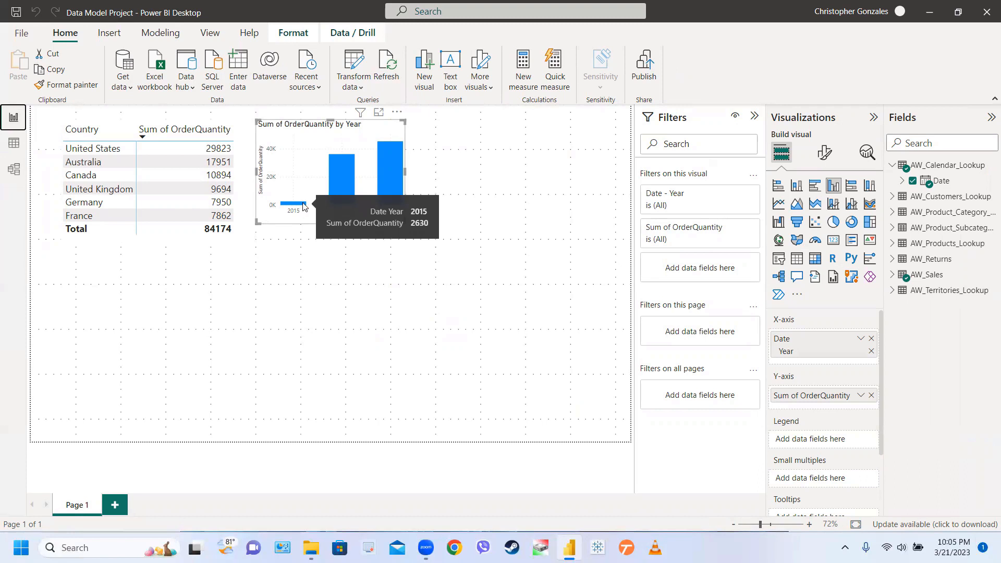
mouse_move(349, 181)
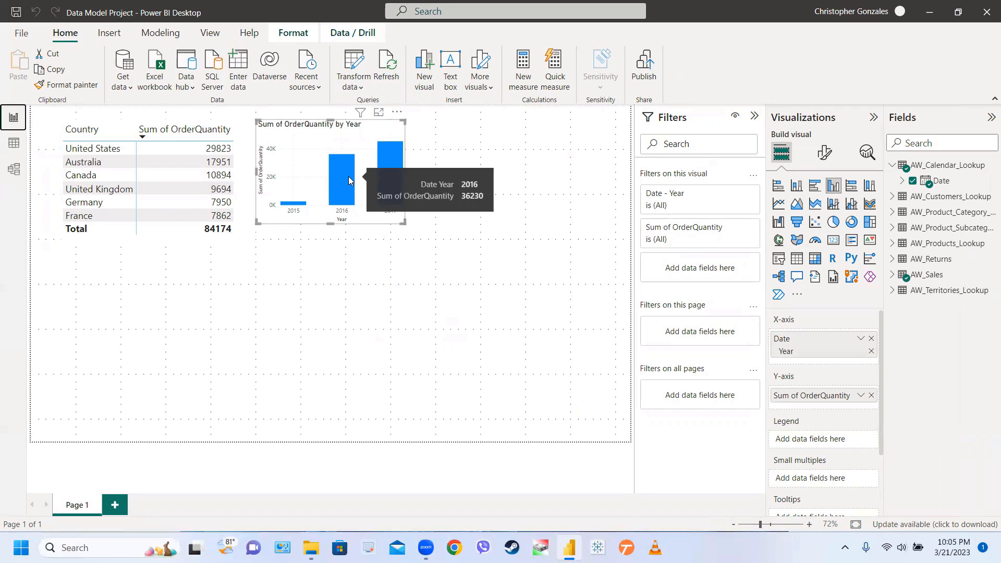
mouse_move(398, 167)
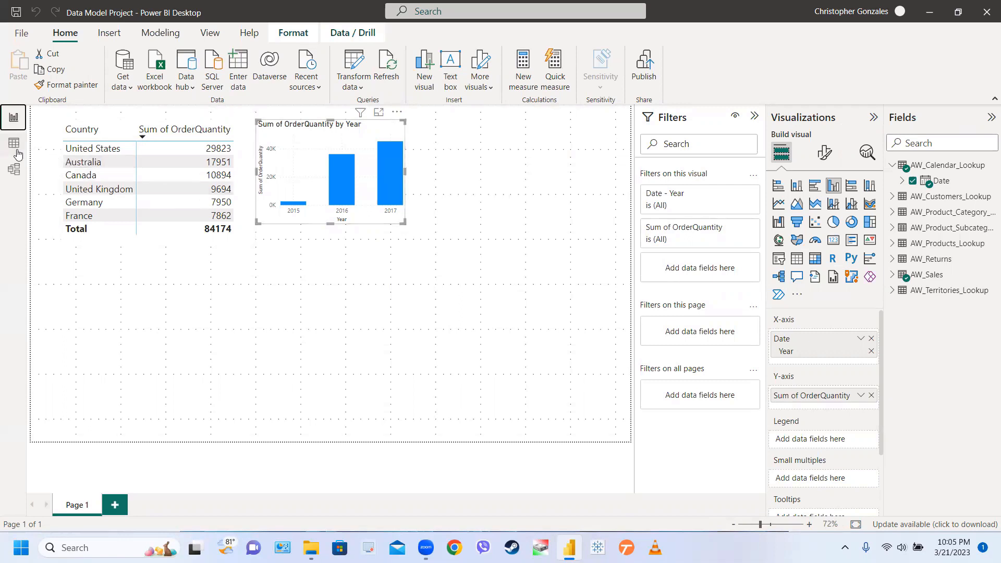
Move the AW_Customers_Lookup table slightly closer to AW_Calendar_Lookup in the model view and look through its fields.
click(14, 177)
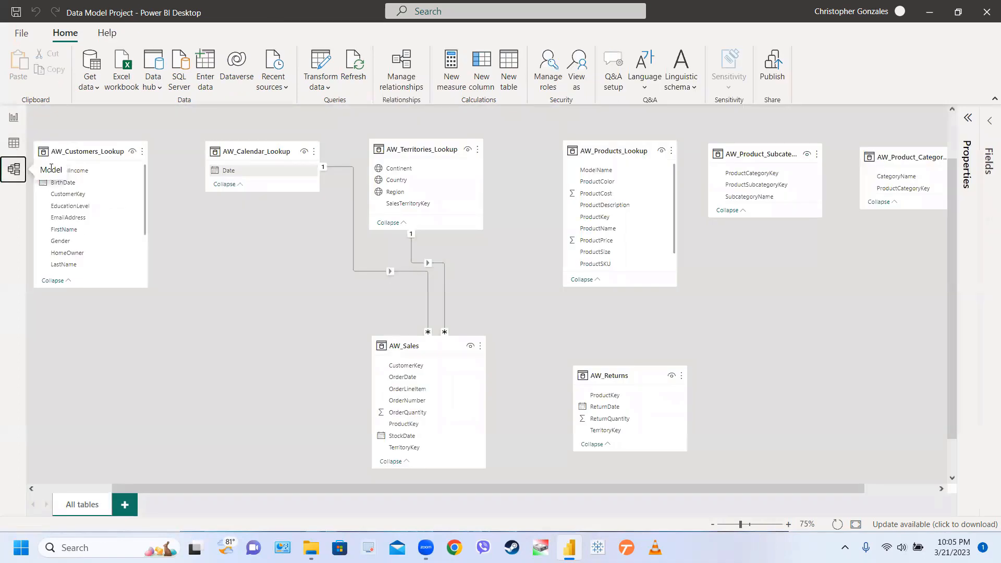
drag(87, 157, 107, 159)
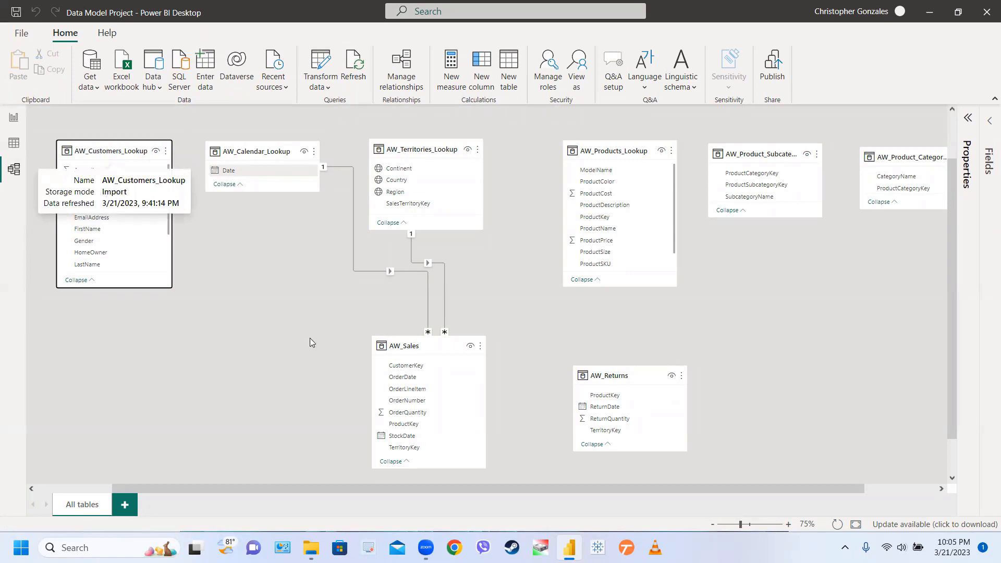
click(402, 415)
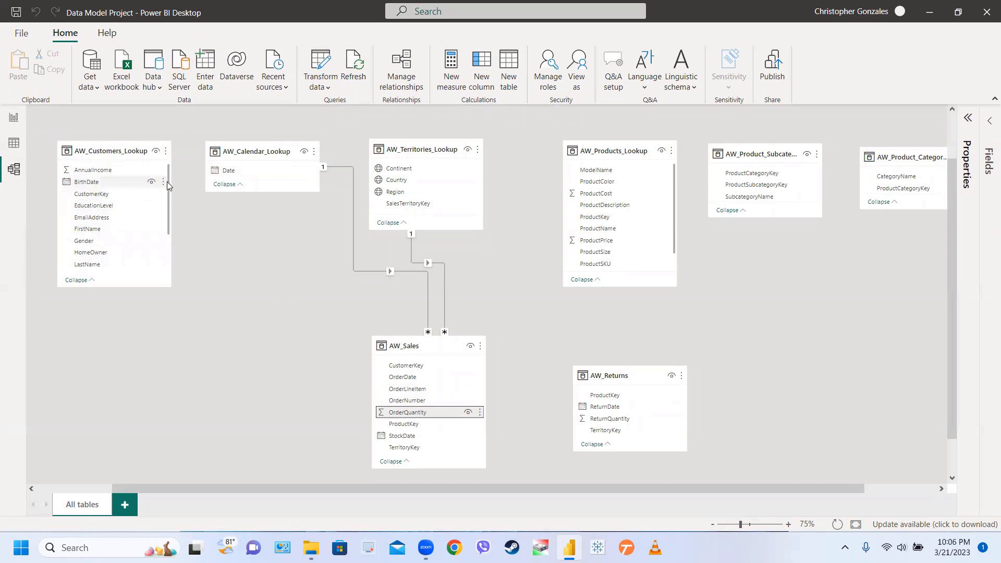
drag(168, 181, 168, 232)
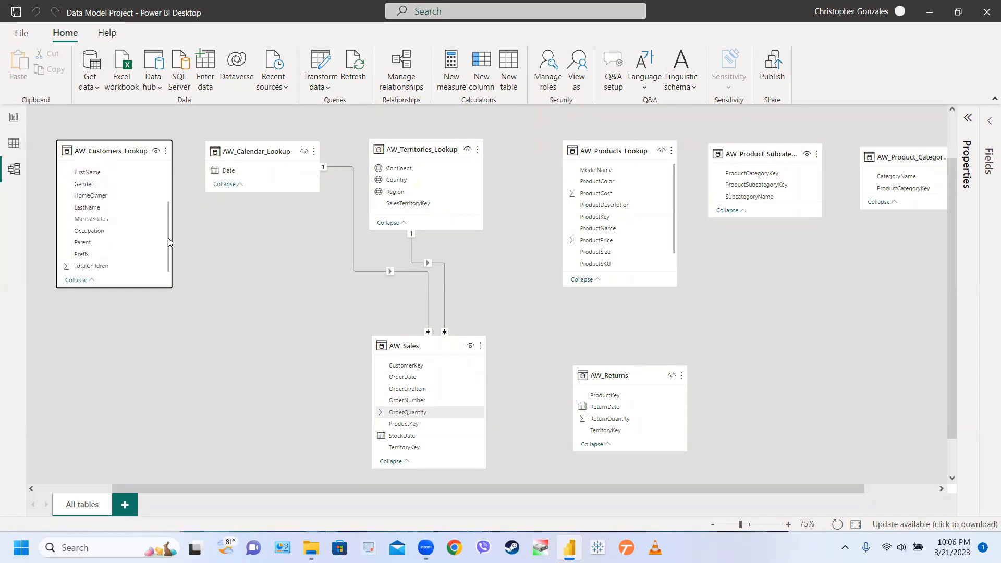
drag(168, 239, 168, 185)
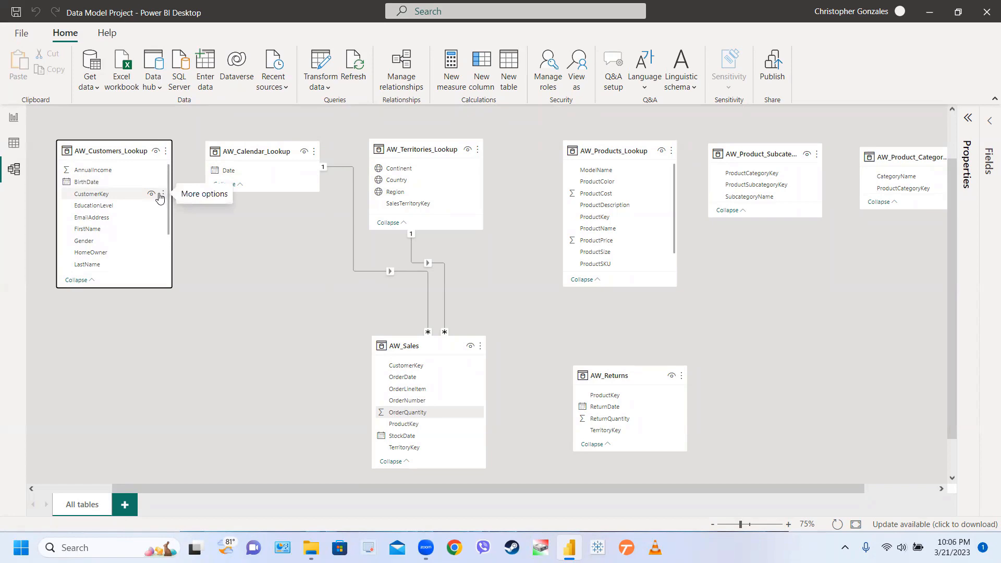
Add a pie chart to the report page beside the column chart and shrink it to a similar size.
click(11, 125)
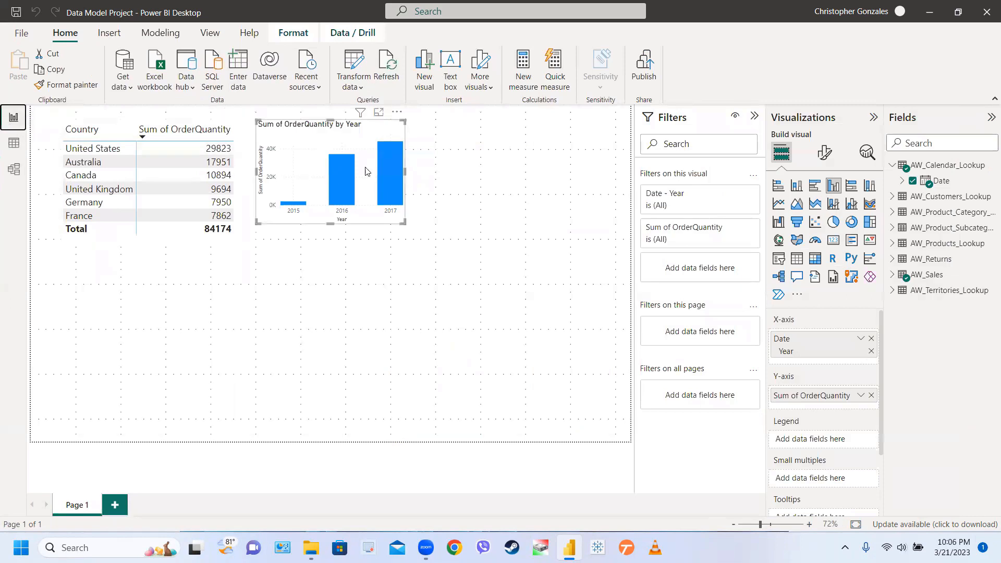
click(502, 162)
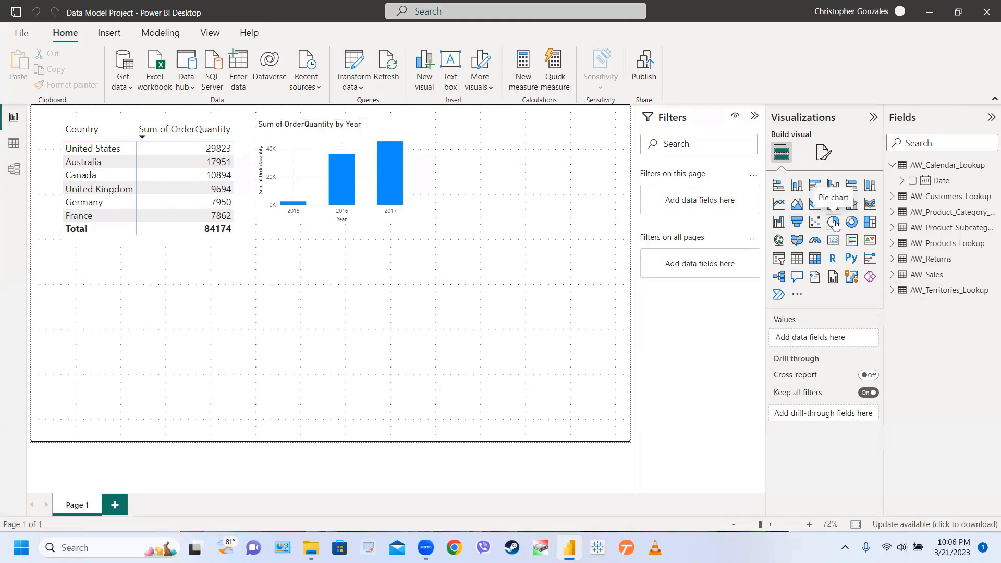
click(833, 223)
drag(213, 318, 550, 186)
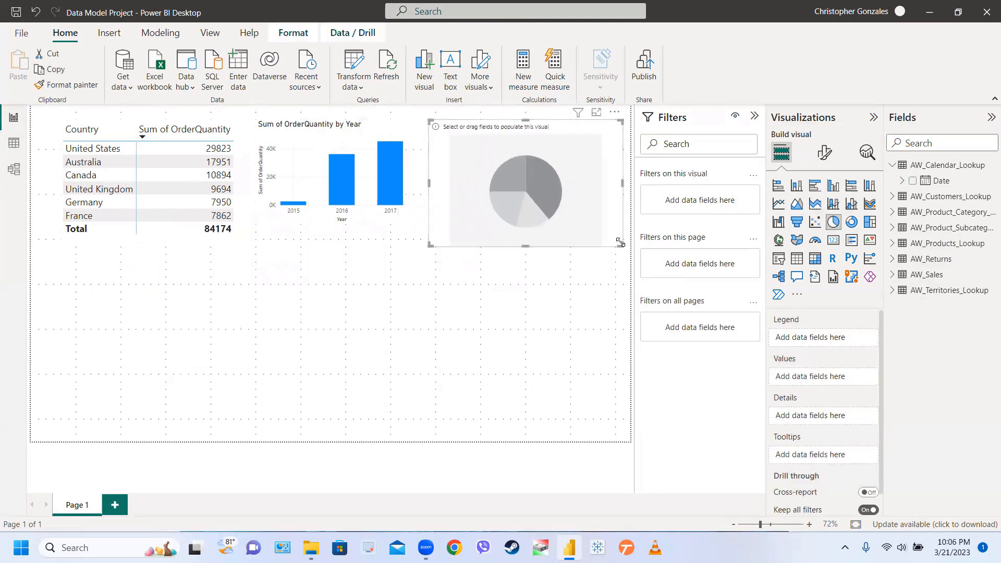
drag(619, 242, 563, 210)
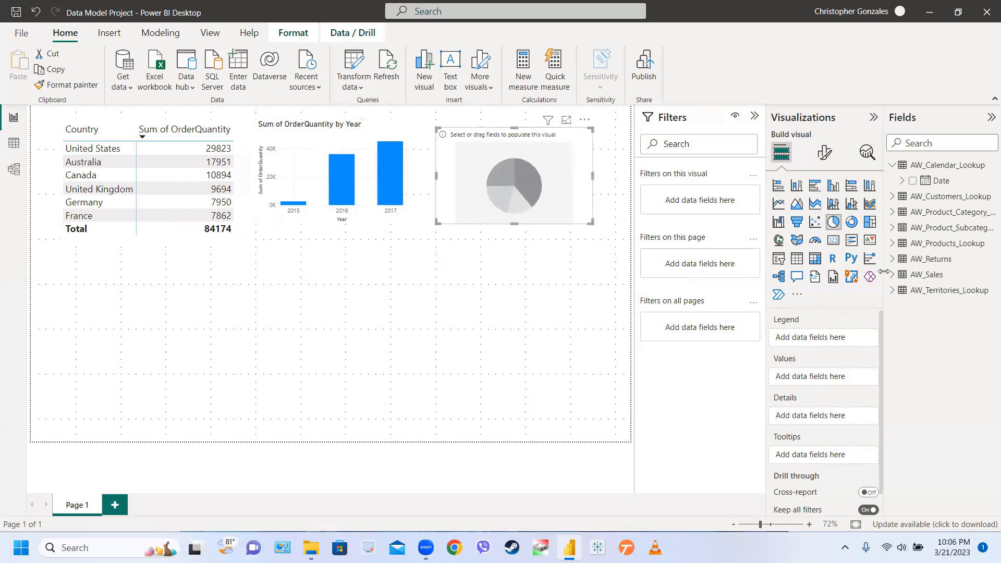
Set the pie chart's values to OrderQuantity from AW_Sales and its legend to Occupation from AW_Customers_Lookup, and enlarge the chart slightly.
click(892, 166)
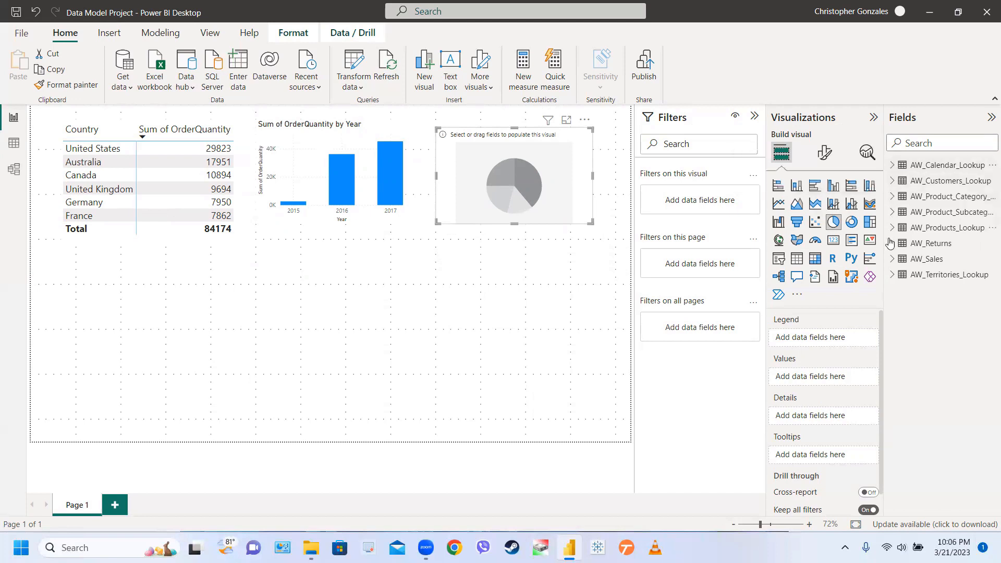
click(892, 260)
drag(938, 333, 812, 382)
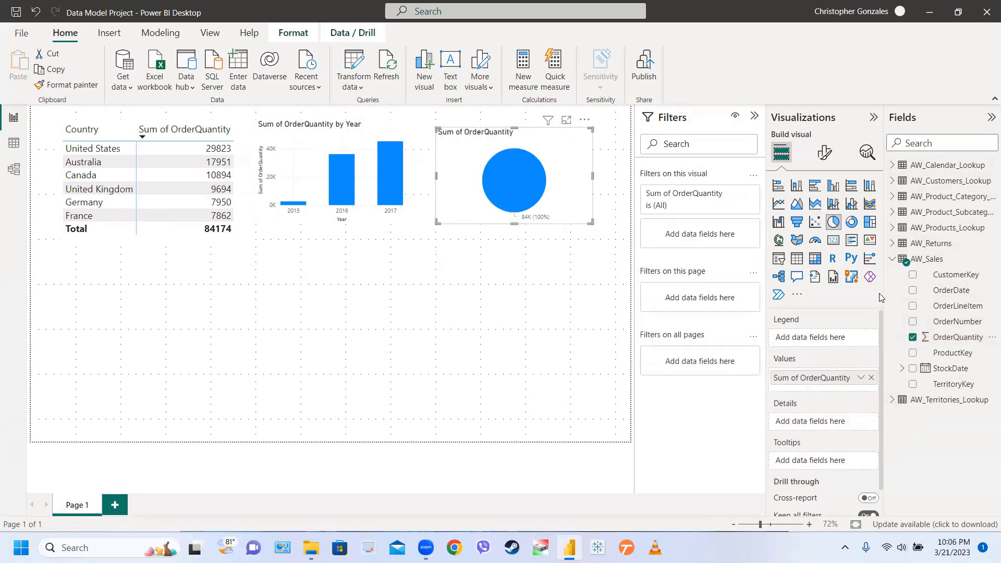
click(893, 263)
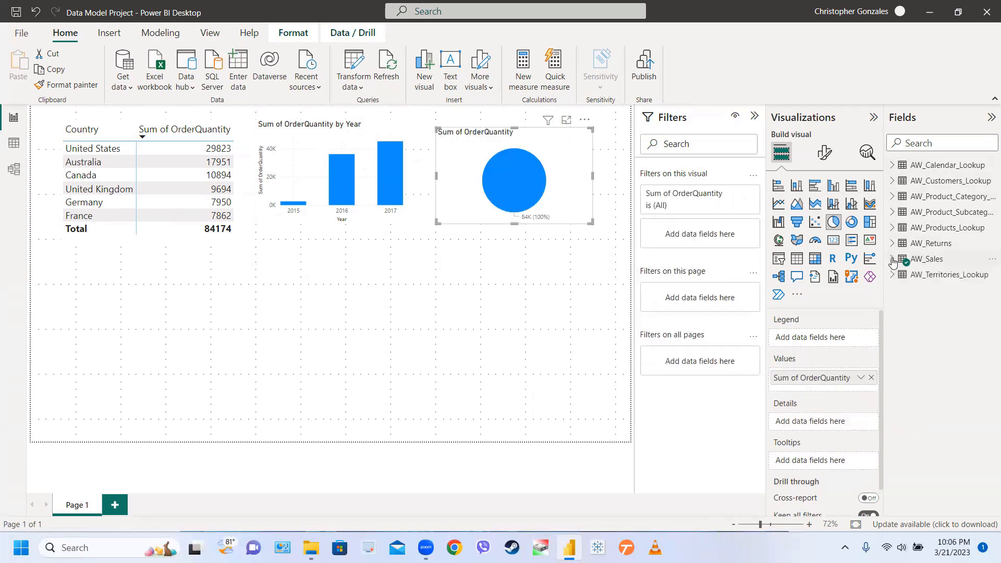
click(892, 181)
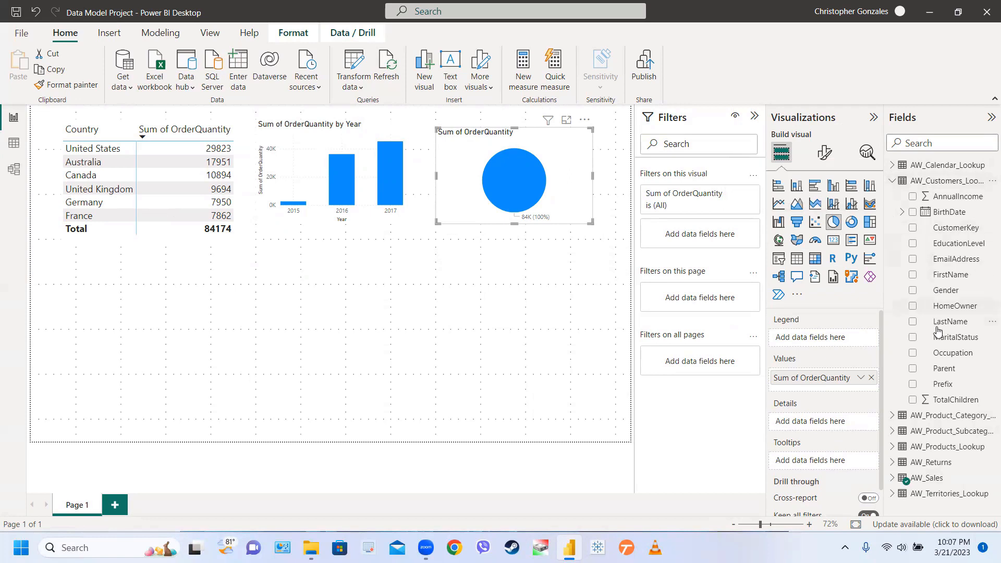
drag(941, 353, 833, 340)
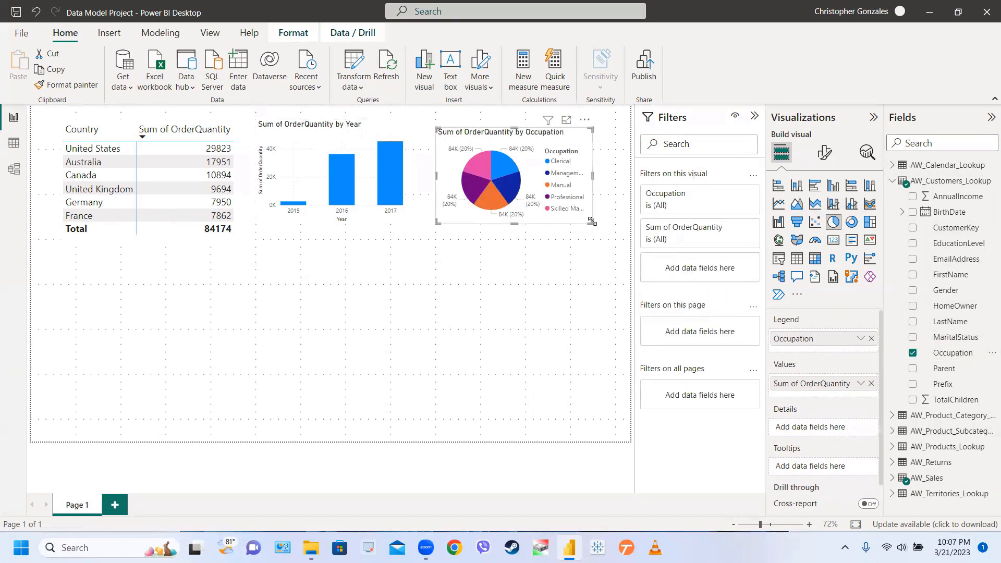
drag(591, 223, 606, 246)
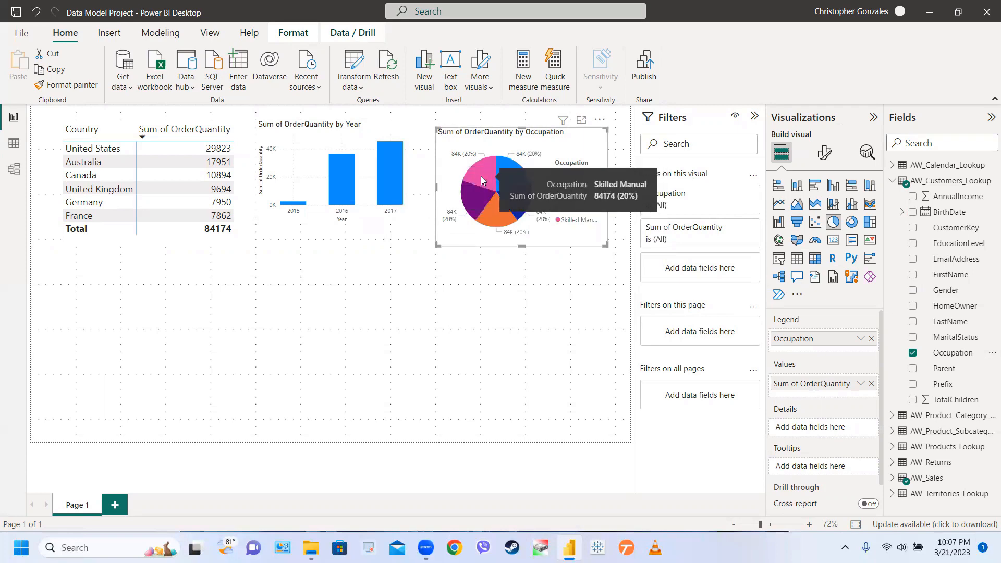
Create a relationship between CustomerKey in AW_Customers_Lookup and CustomerKey in AW_Sales in the model view.
click(14, 168)
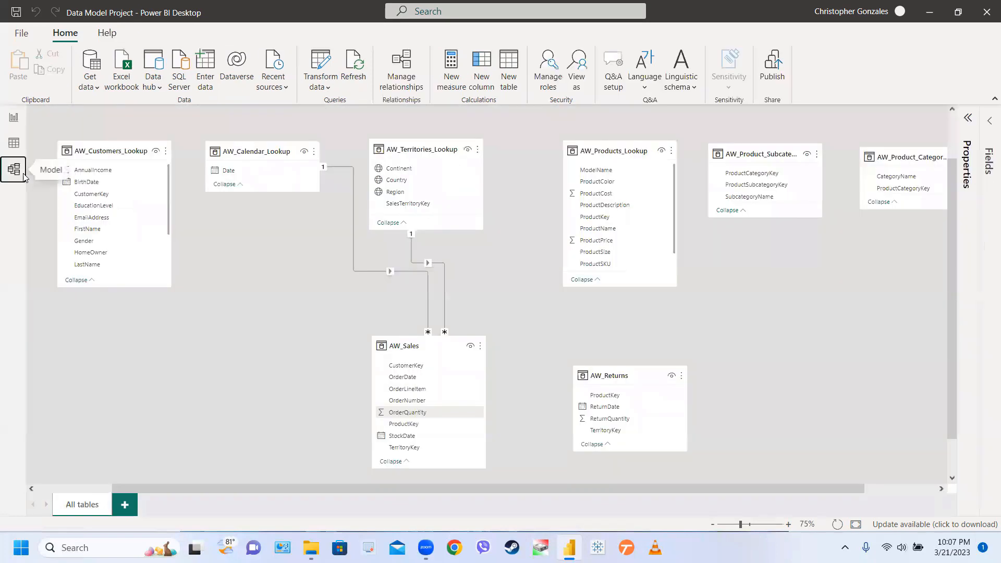
click(123, 200)
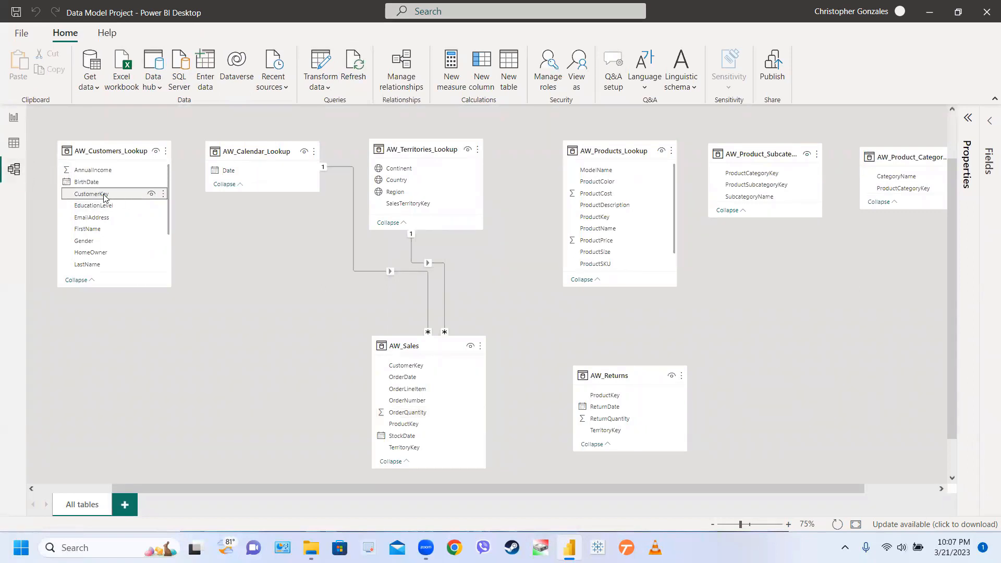
click(412, 366)
drag(105, 196, 412, 369)
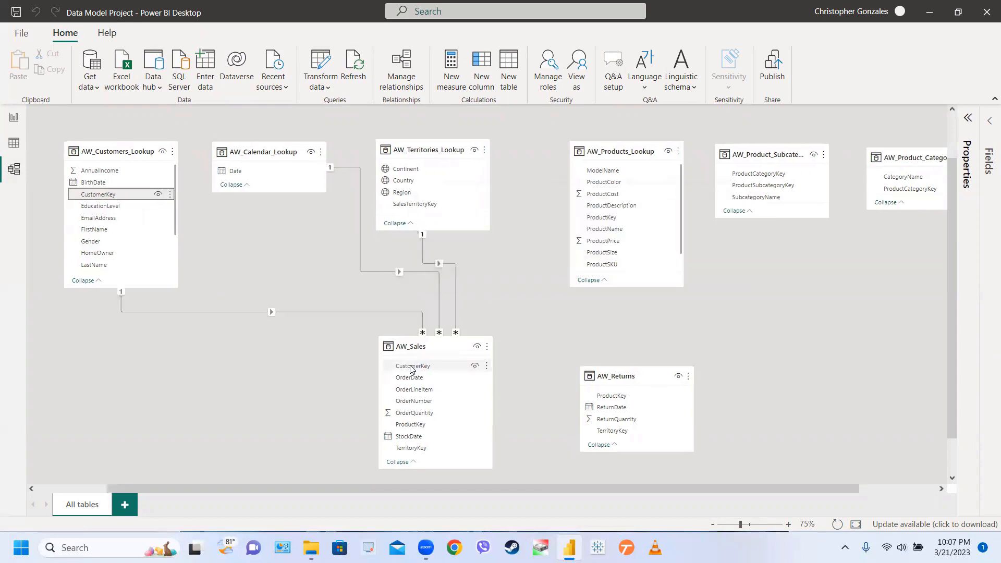
Review the list of table relationships in Manage relationships and close it.
right_click(127, 311)
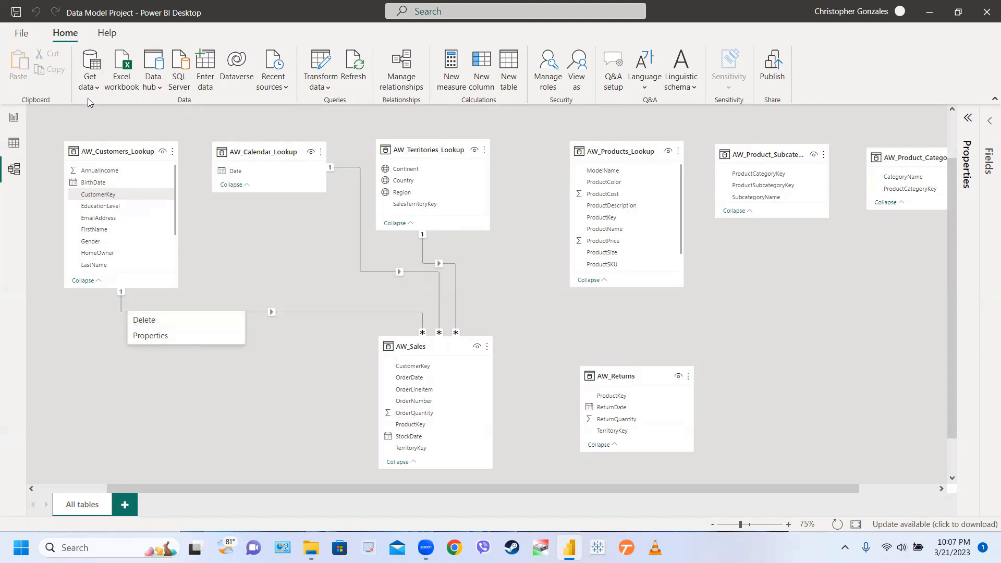
click(68, 39)
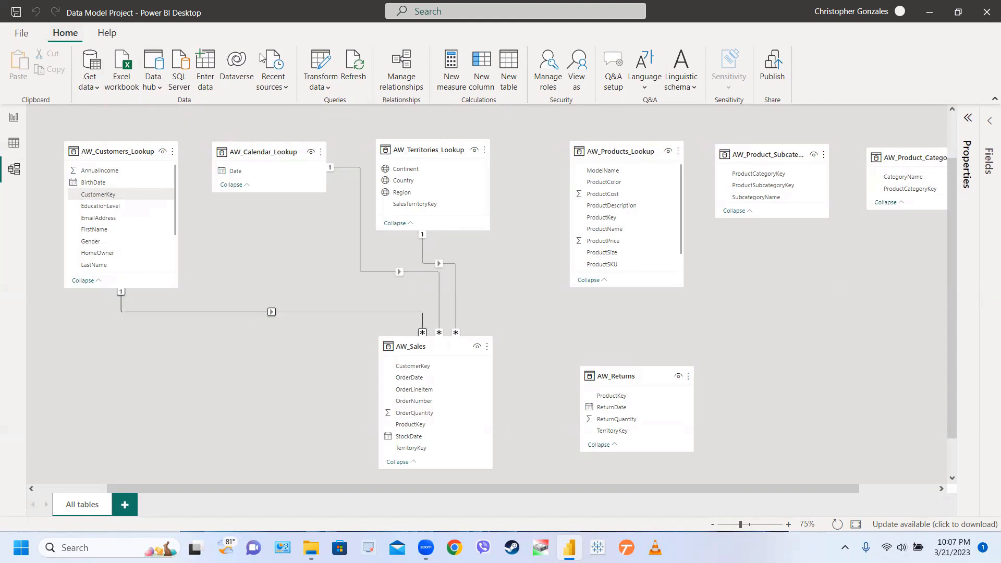
click(398, 71)
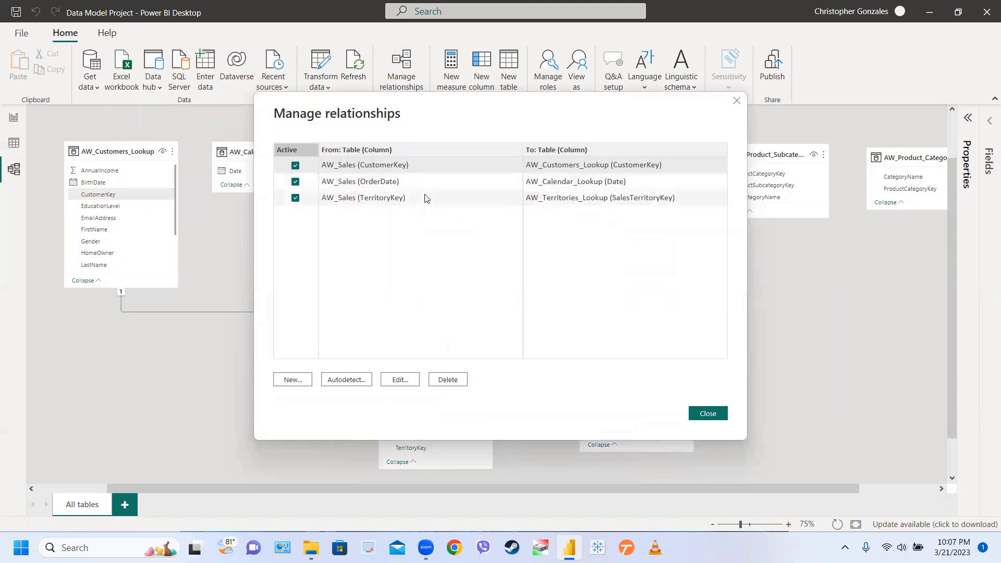
click(700, 409)
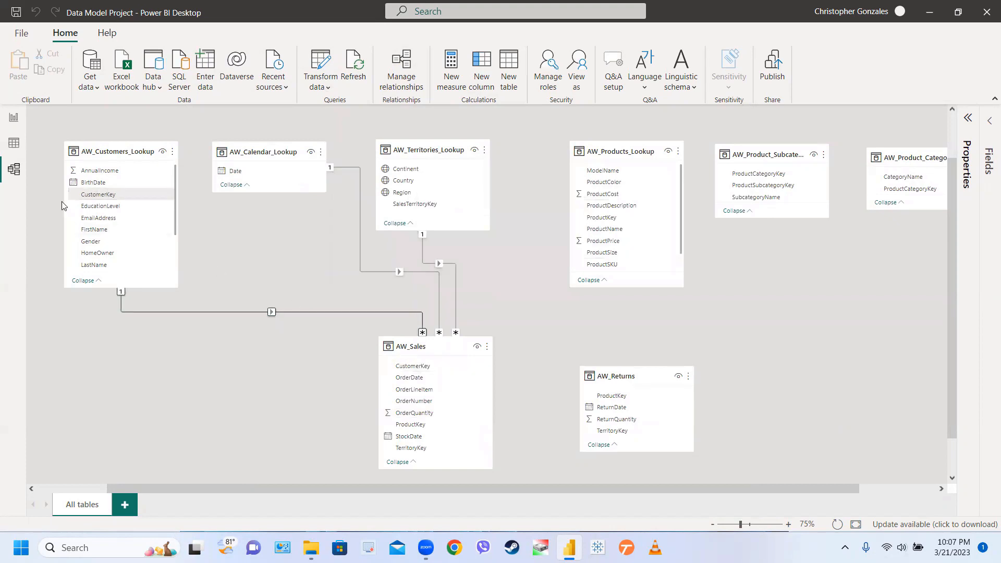
Turn off the pie chart's legend in the report and set its detail label contents to Category, percent of total.
click(12, 121)
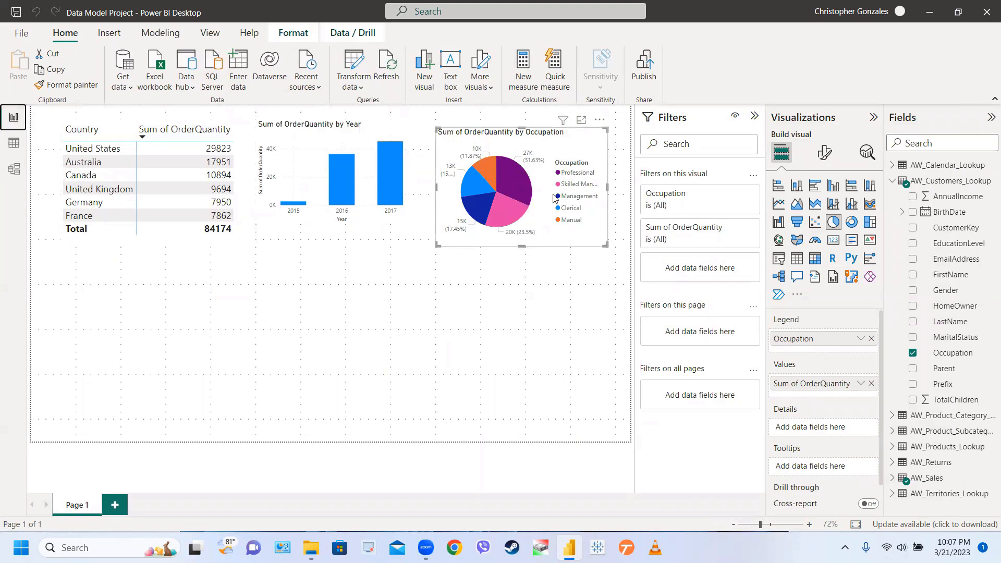
click(824, 157)
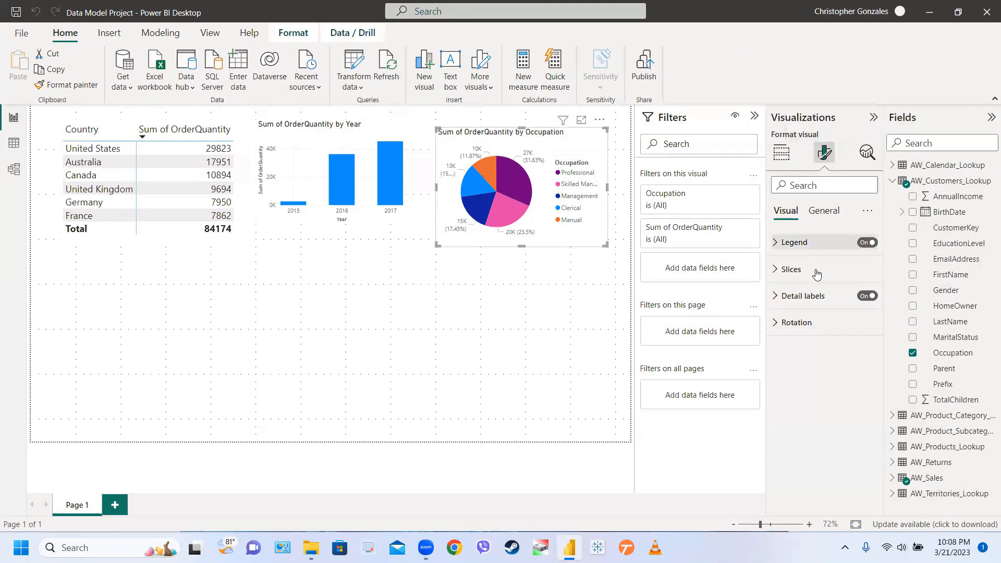
click(864, 244)
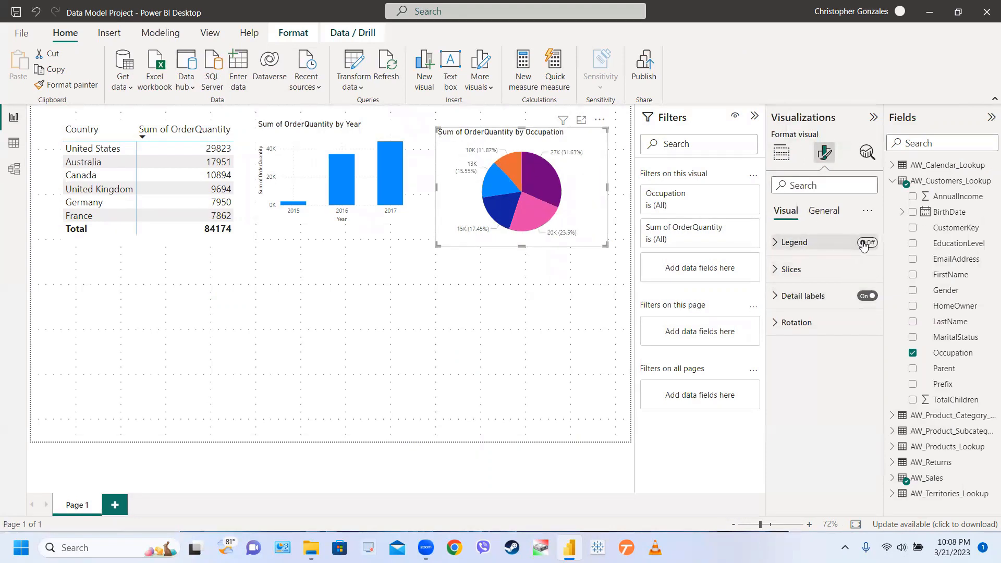
click(826, 297)
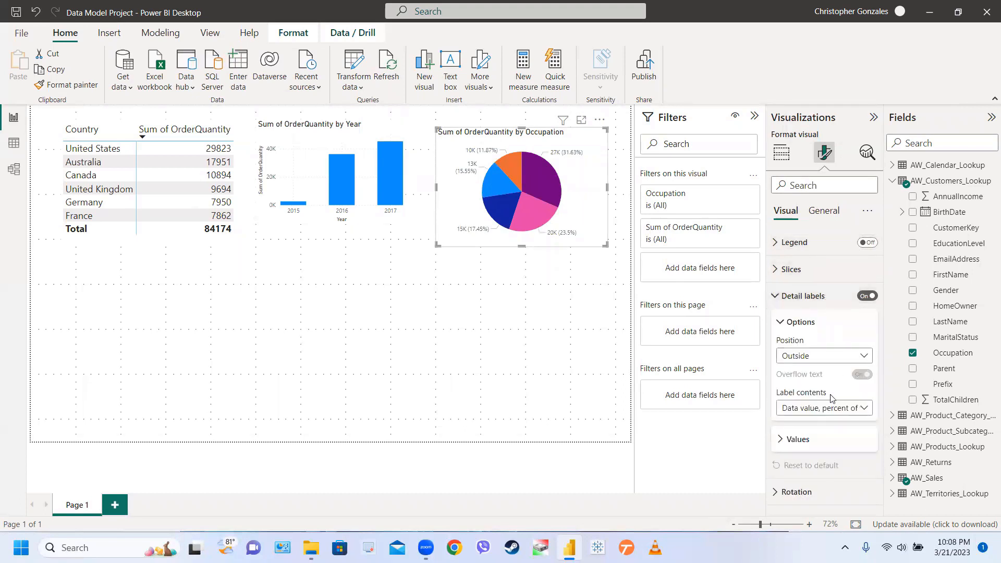
click(833, 409)
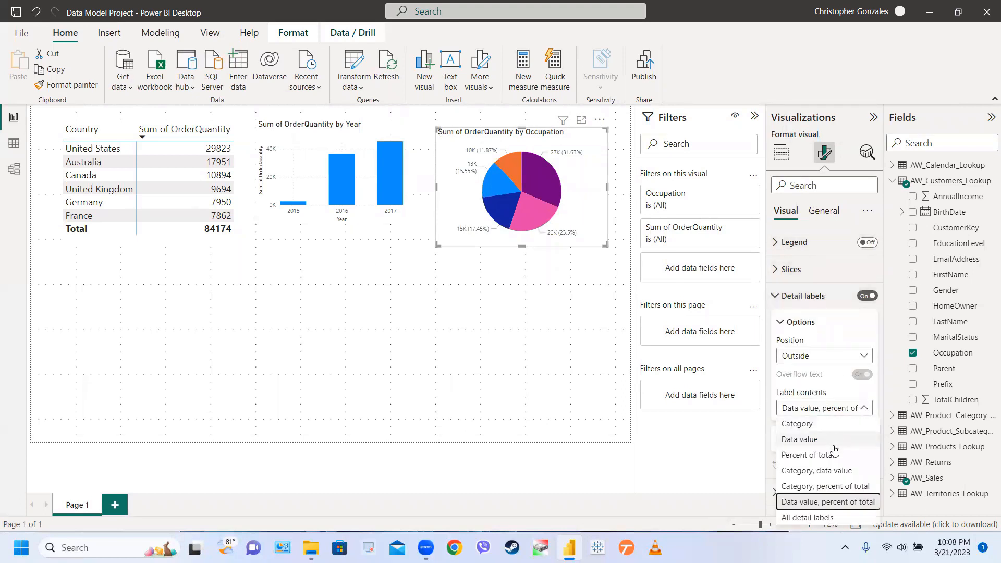
click(838, 487)
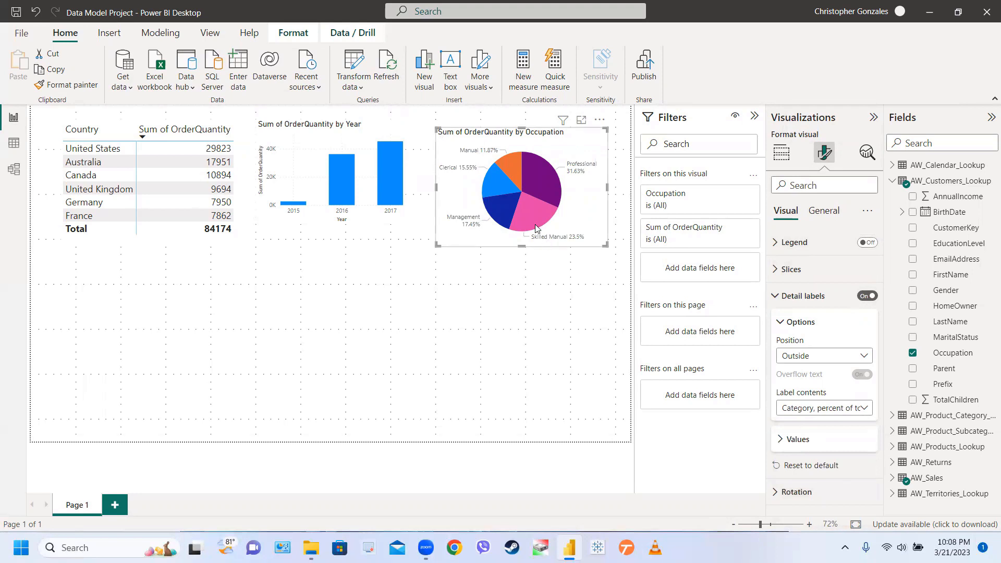
mouse_move(544, 192)
mouse_move(395, 167)
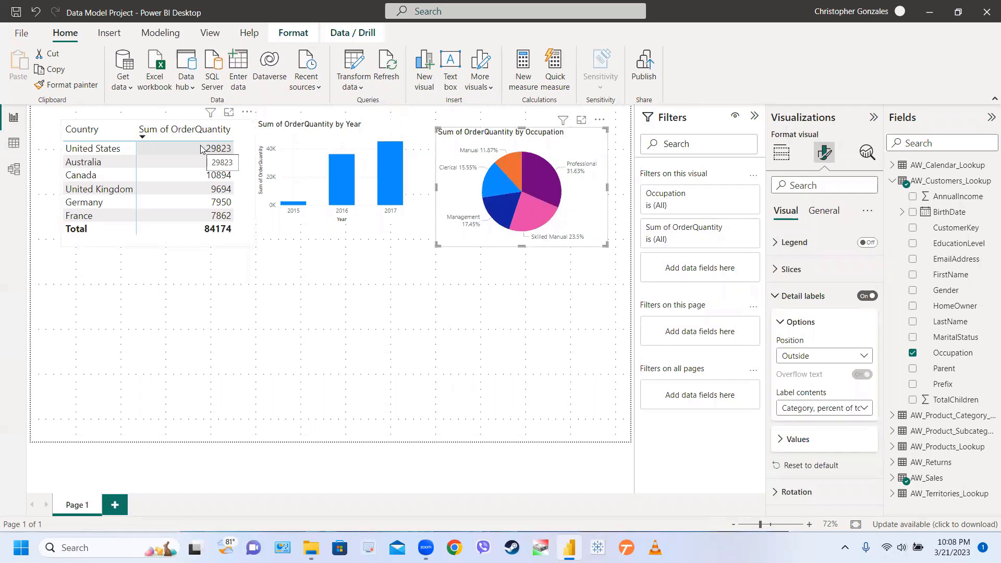
Rename the report page as Sales_Report.
double_click(84, 507)
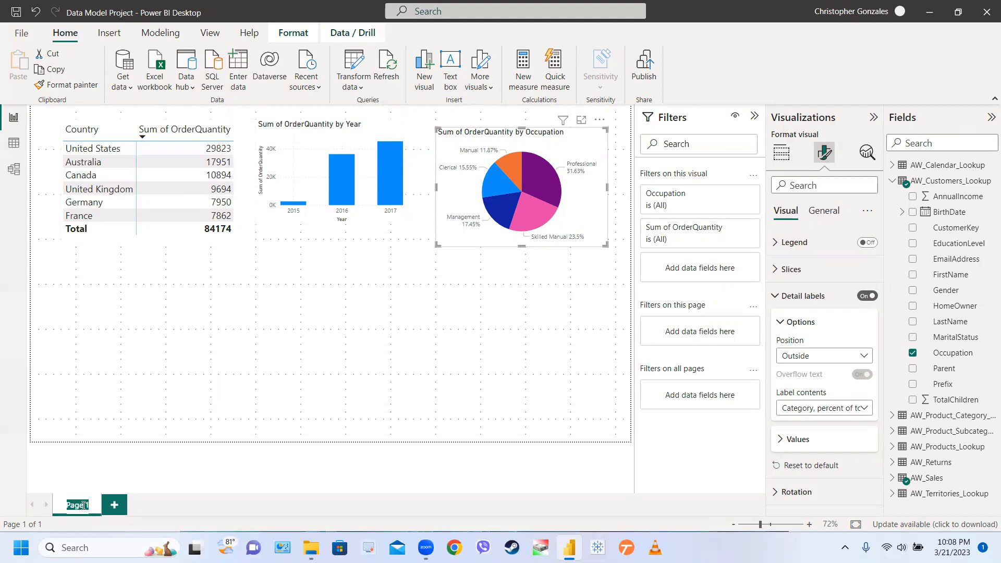
text(S)
text(ales_)
text( Report)
click(116, 402)
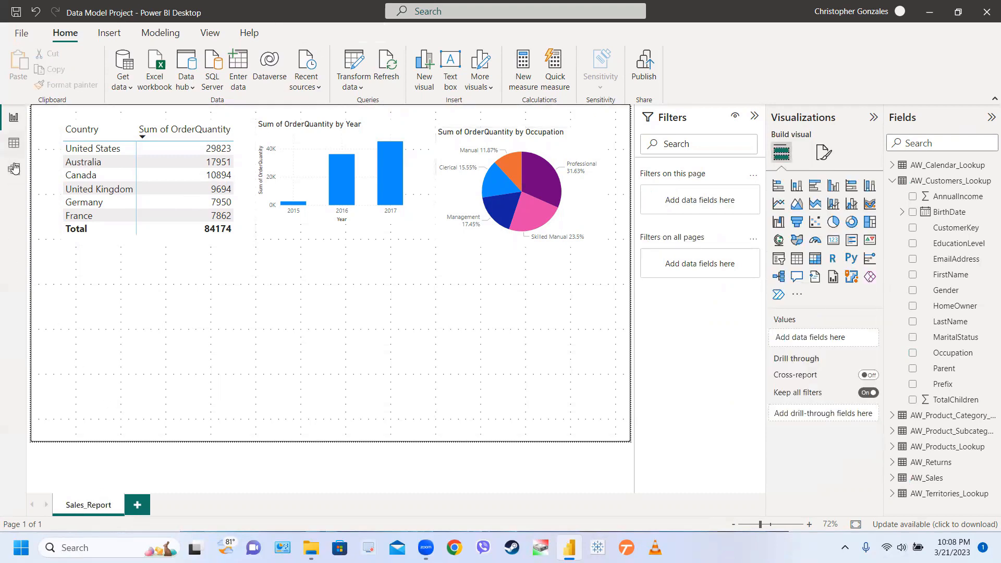
Move the AW_Sales table away from AW_Returns, further beneath AW_Calendar_Lookup in the model view.
click(14, 169)
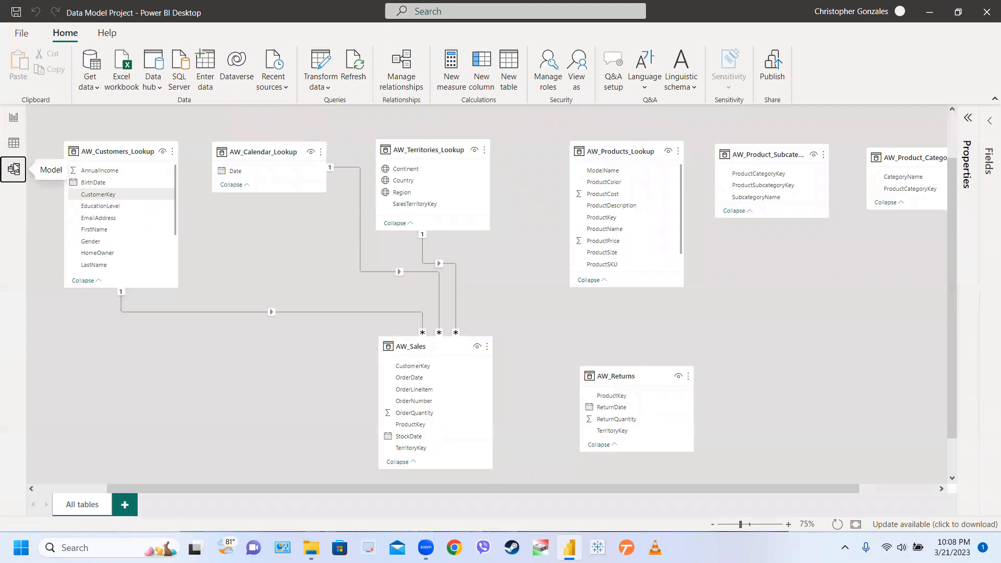
click(409, 347)
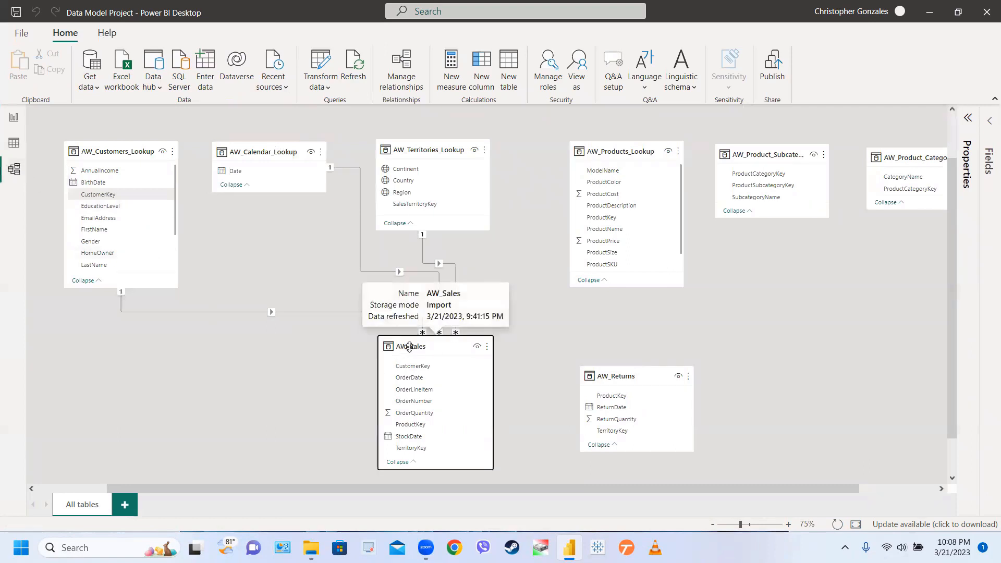
drag(410, 346, 360, 343)
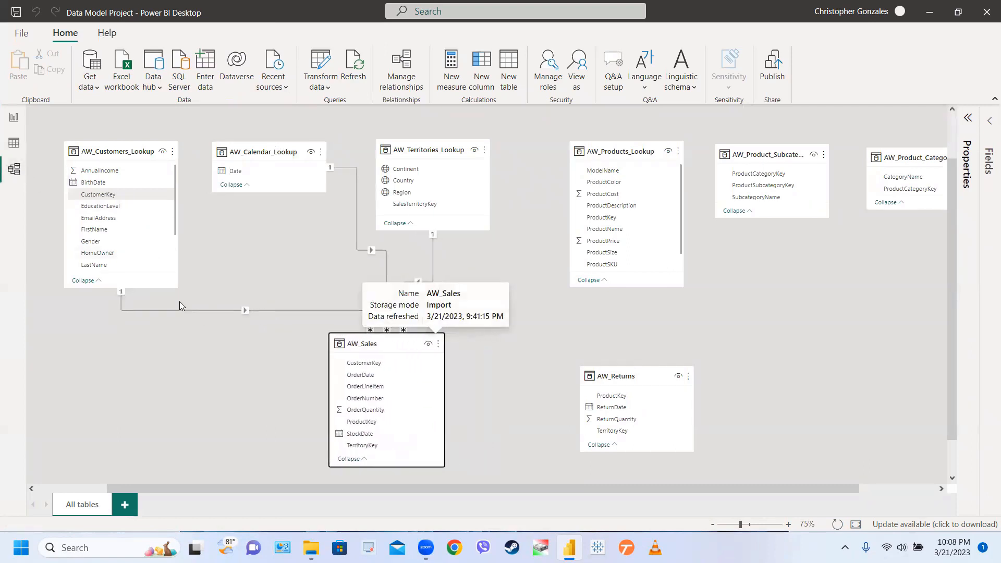
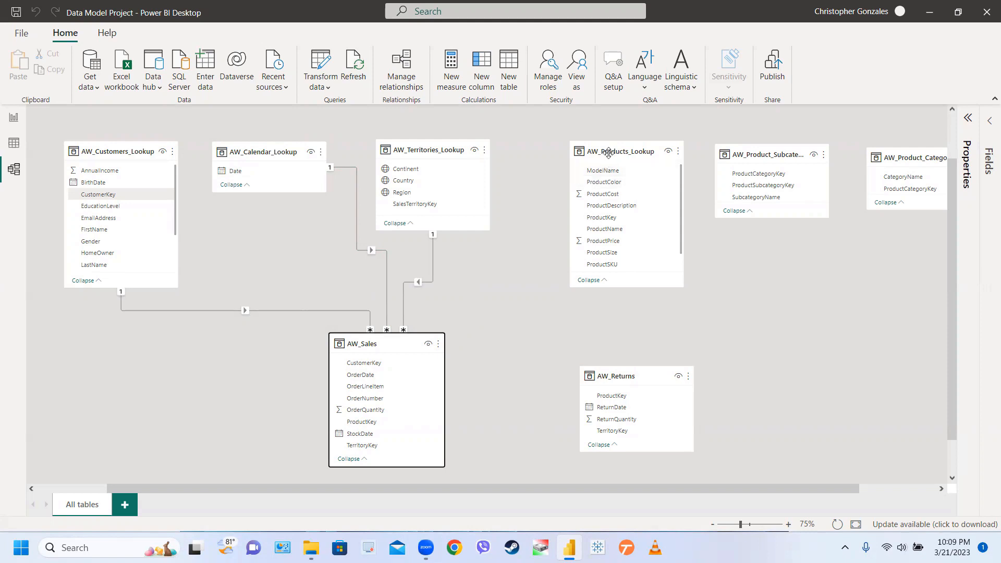
Shorten the AW_Products_Lookup table and move it closer to AW_Sales, above AW_Returns.
drag(646, 152, 566, 200)
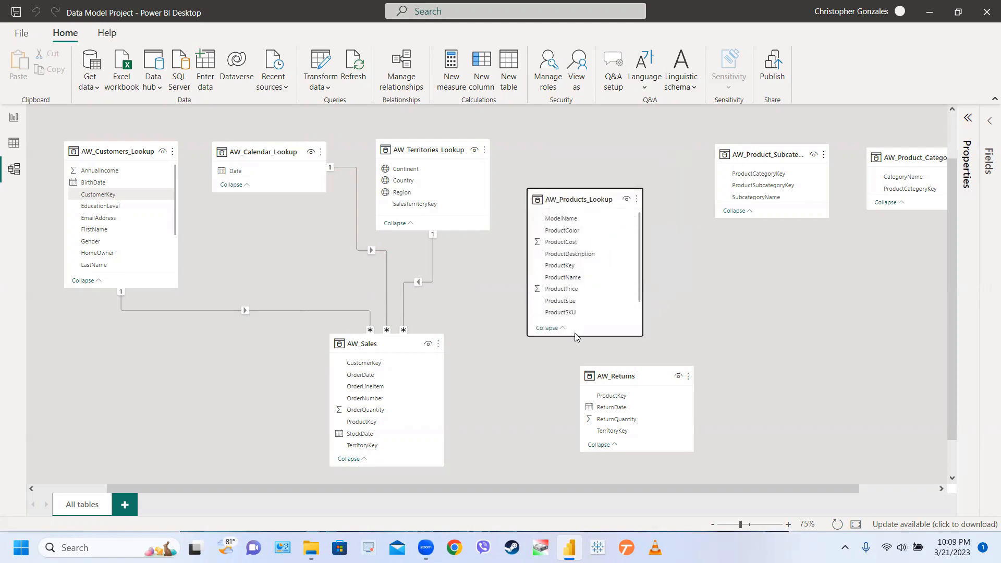
drag(575, 338, 575, 269)
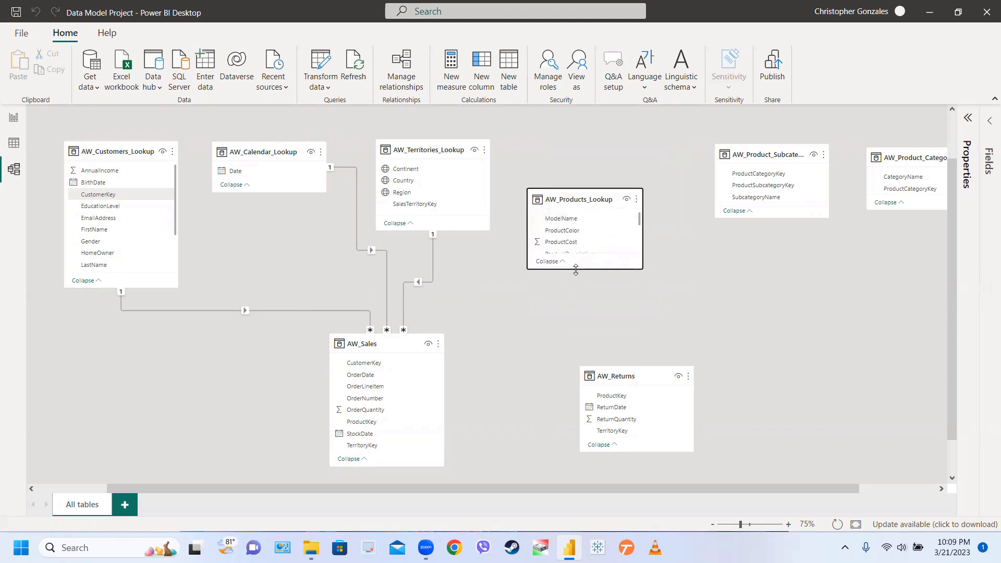
drag(577, 201, 565, 250)
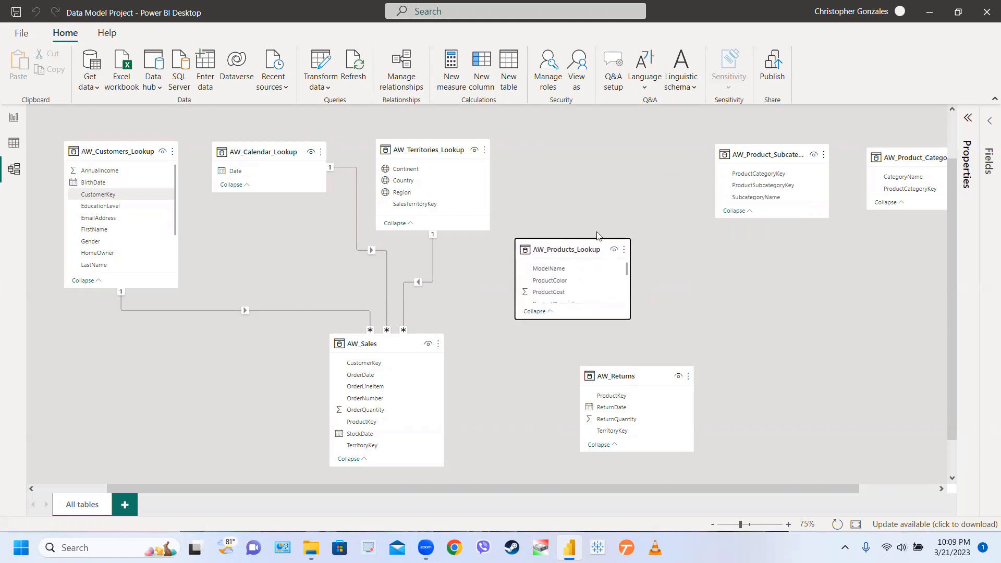
Move the product subcategory and product category lookup tables closer to AW_Products_Lookup, stepping upward beside it.
drag(746, 159, 693, 208)
drag(892, 196, 834, 197)
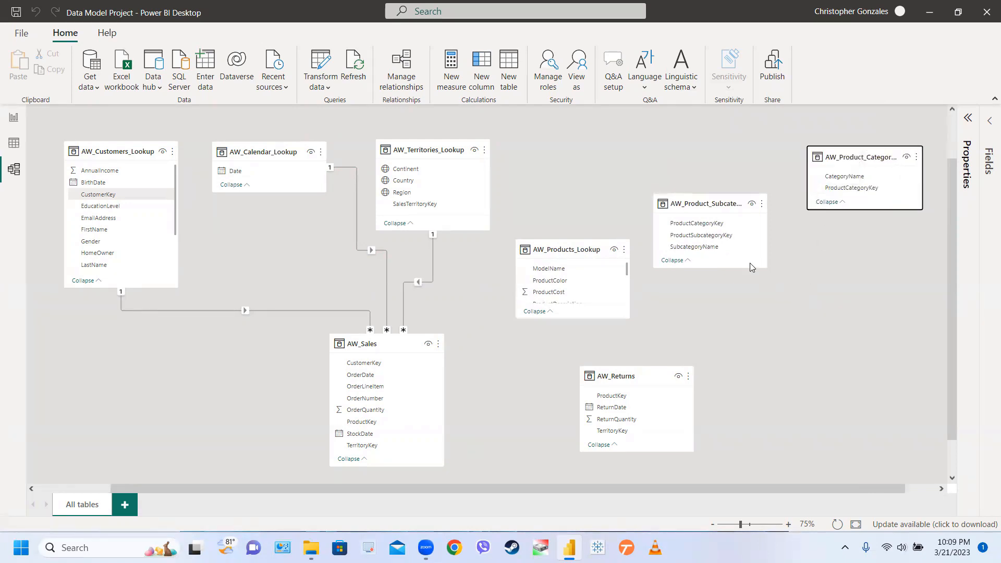
drag(708, 205, 716, 203)
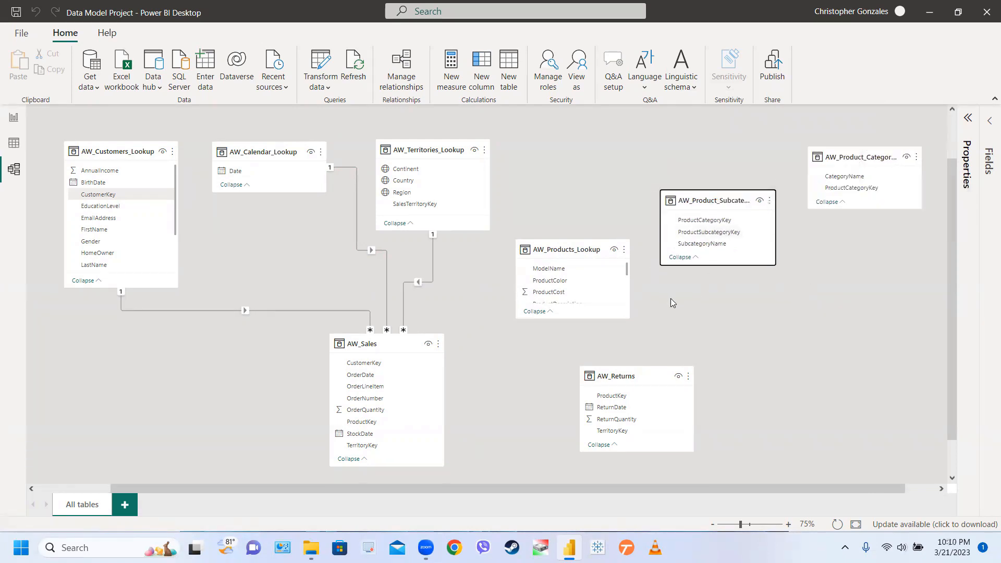
Review the AW_Products_Lookup records and row count in the table data, and return to the model diagram.
click(389, 346)
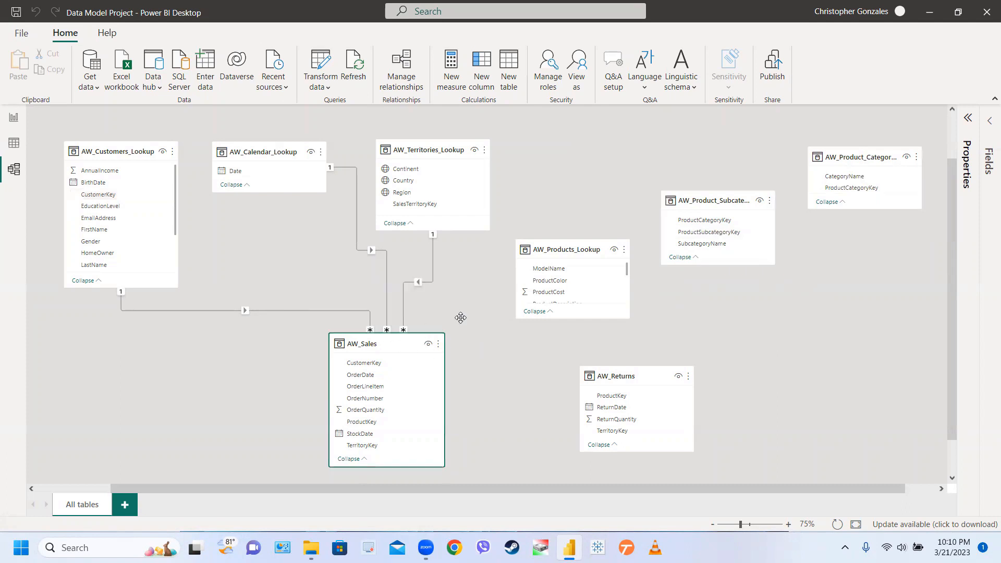
click(571, 248)
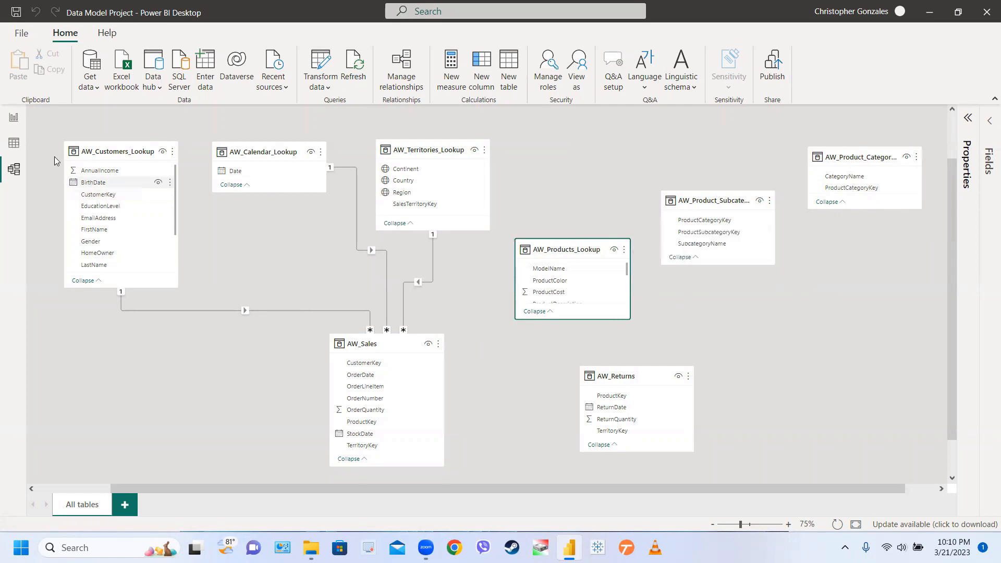
click(14, 143)
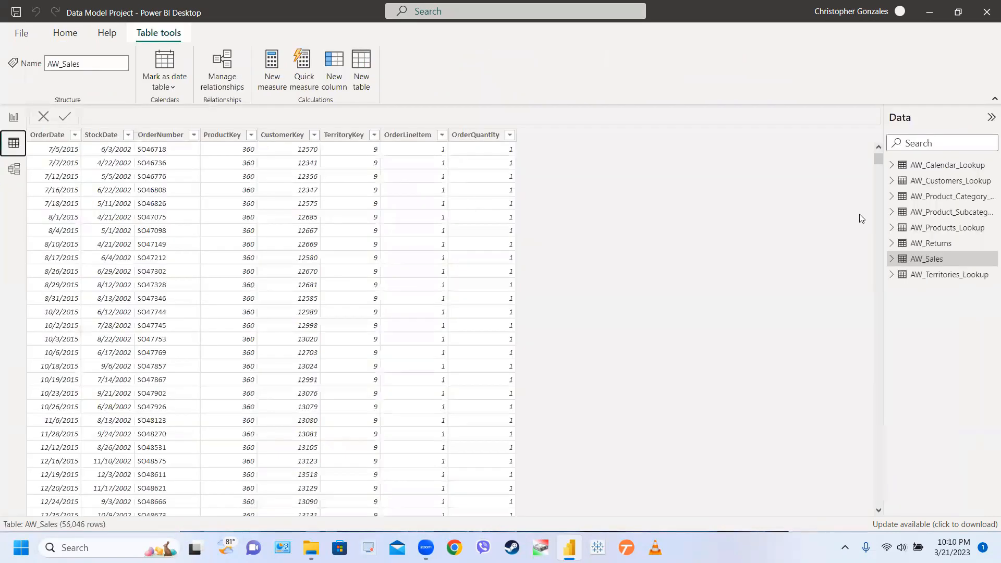
click(929, 228)
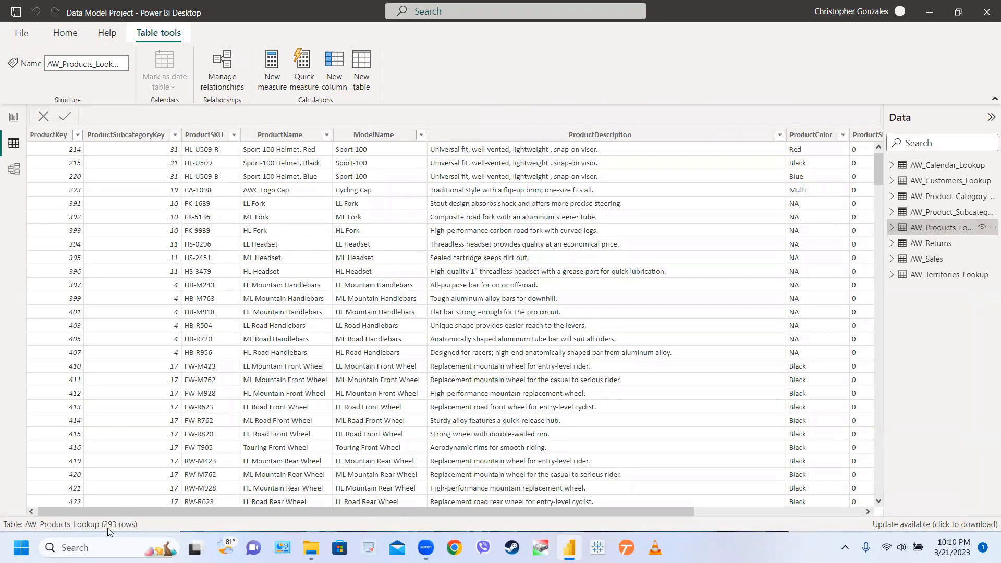
click(13, 169)
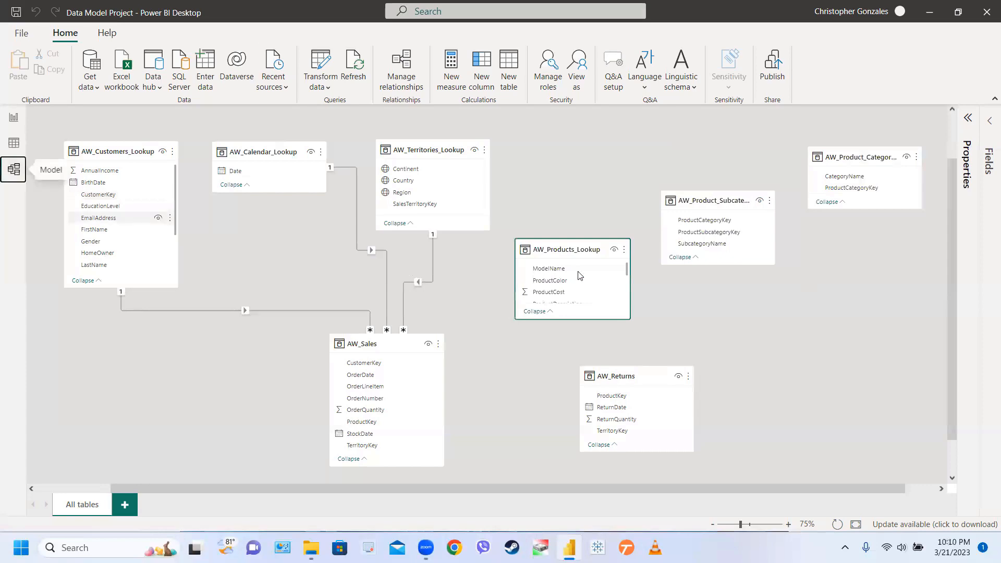
Review the subcategory records and row count of AW_Product_Subcategory_Lookup, and return to the model diagram.
click(706, 201)
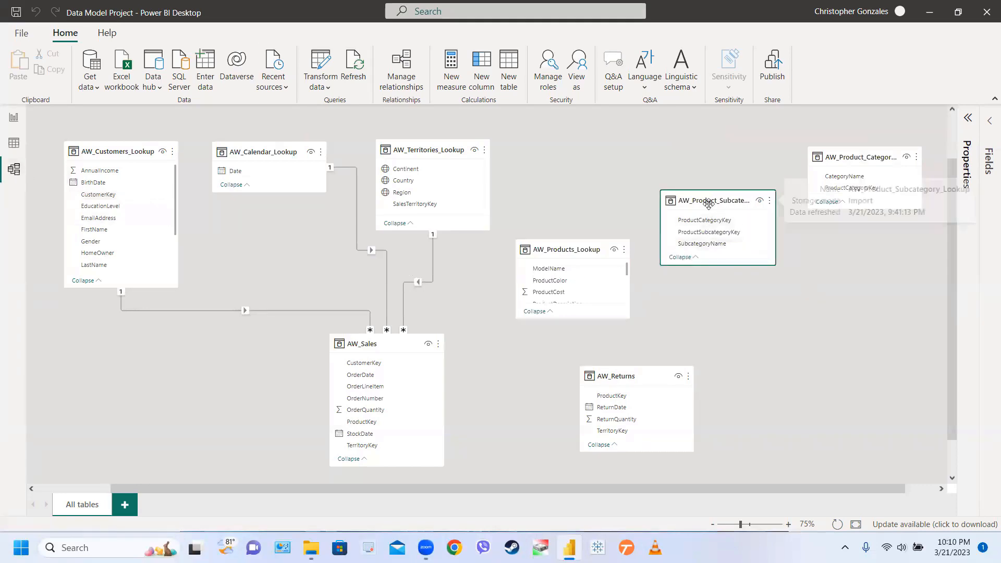
click(12, 144)
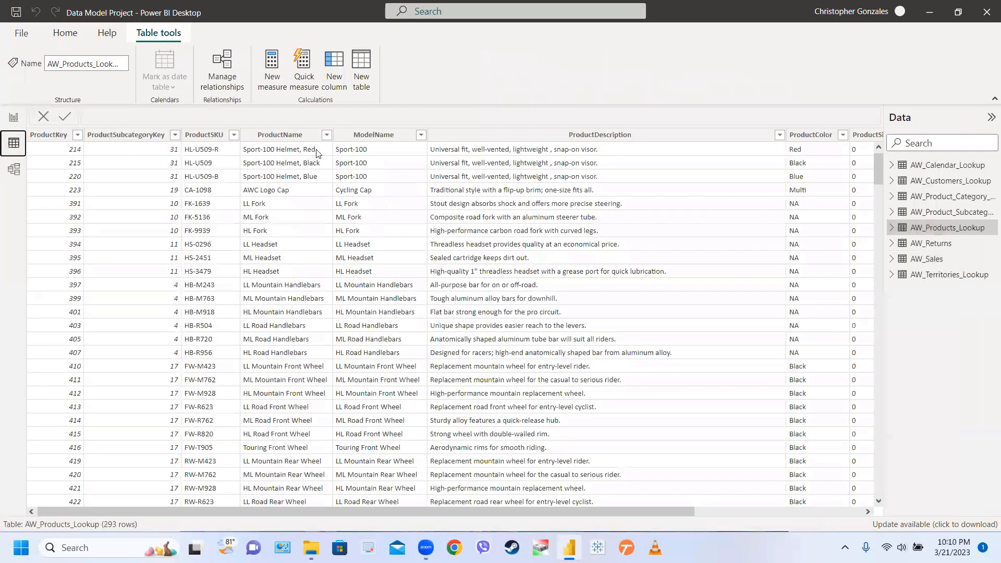
click(933, 212)
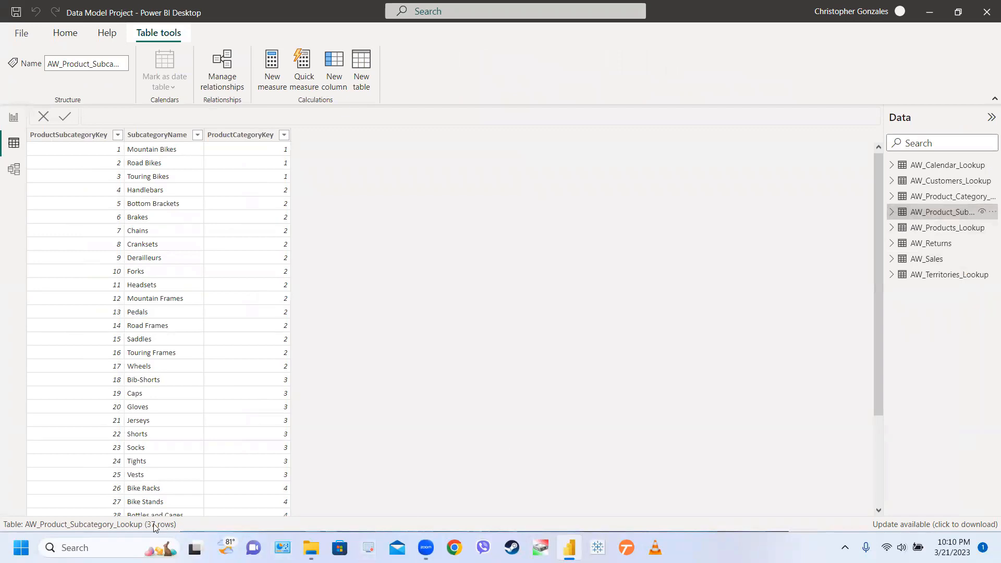
scroll(246, 459, down, 3)
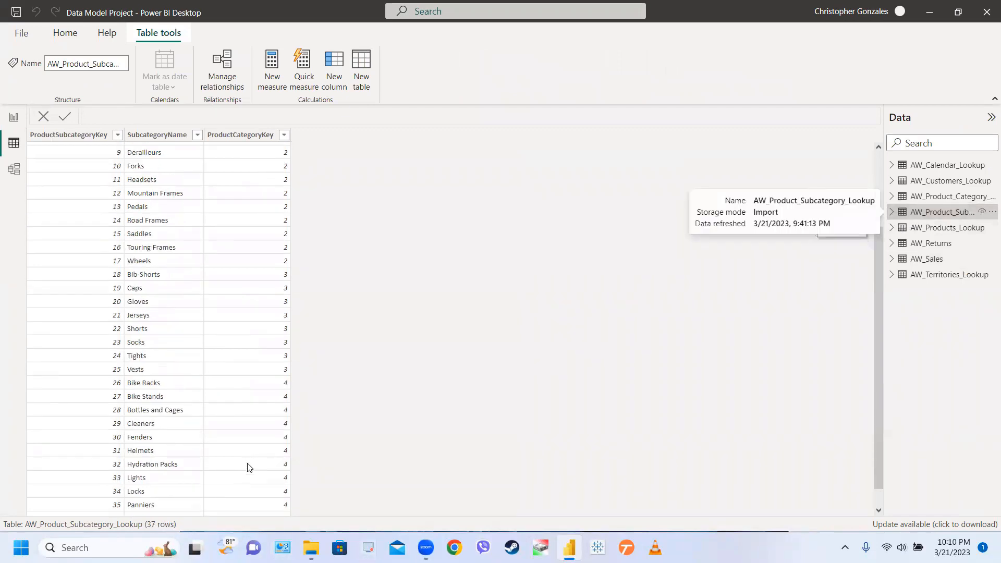
scroll(249, 468, up, 3)
click(14, 169)
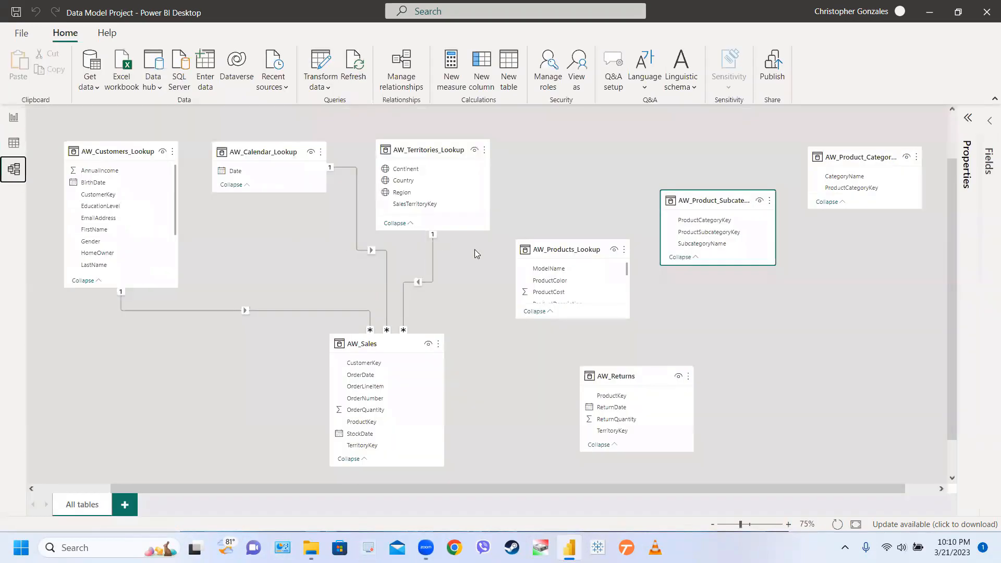
Review the category records of AW_Product_Category_Lookup in the table data, and return to the model diagram.
click(845, 157)
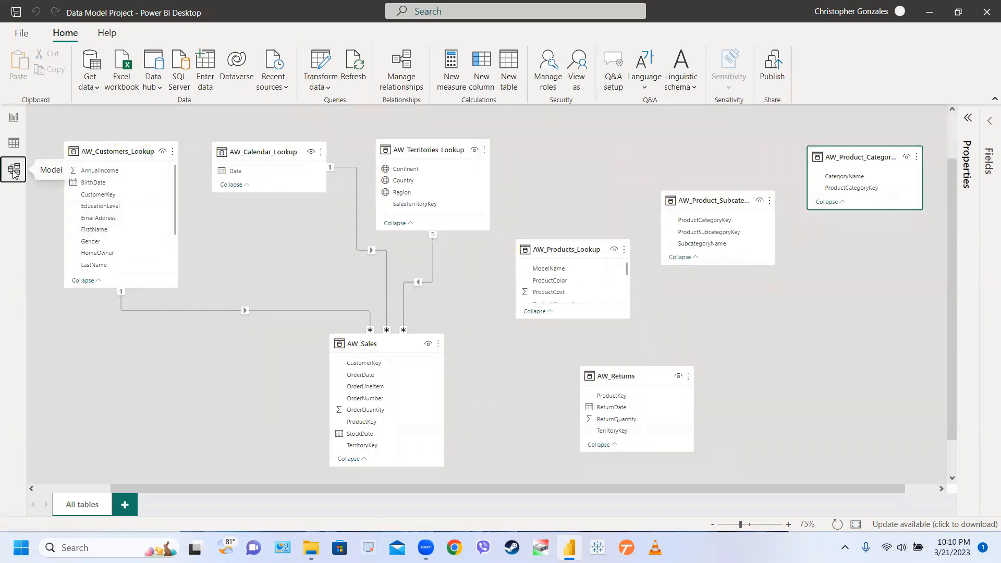
click(14, 142)
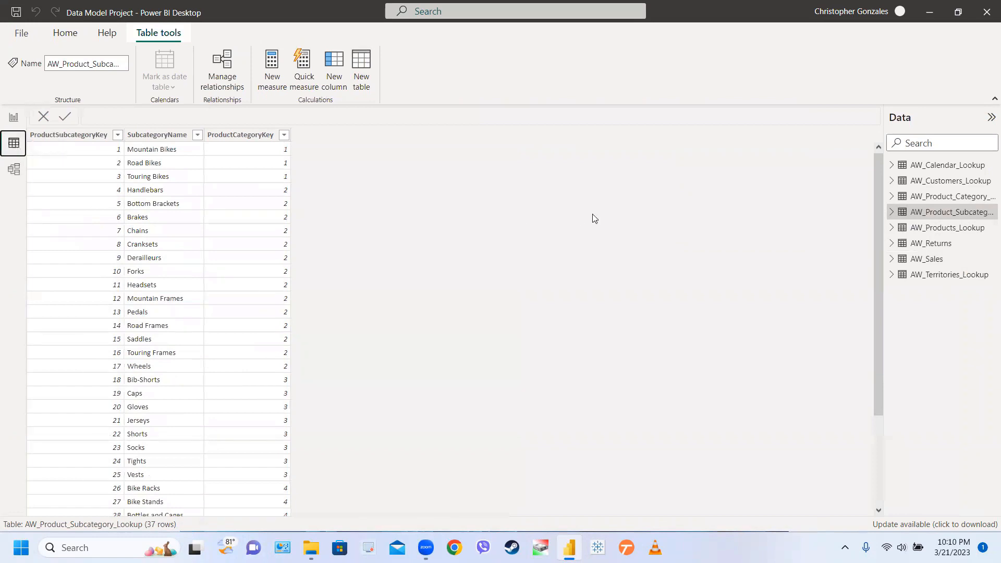
click(927, 196)
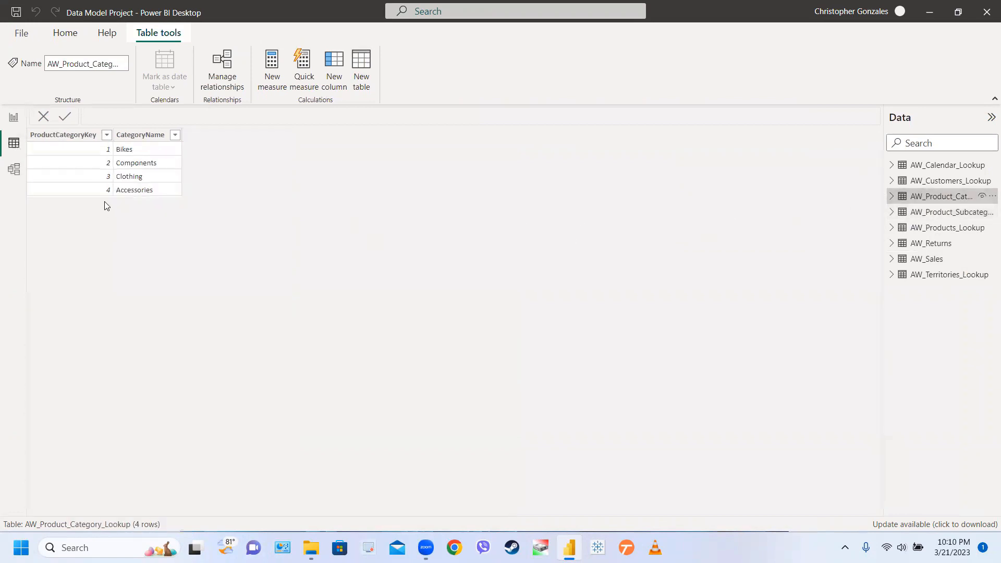
click(13, 172)
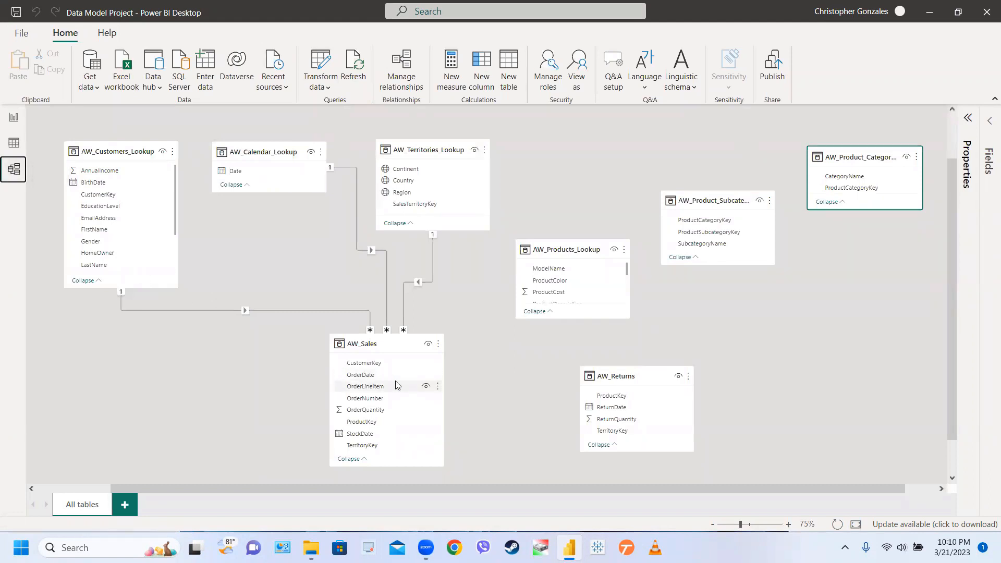
Shift AW_Products_Lookup slightly closer to AW_Sales and select its ProductKey field.
scroll(395, 411, down, 1)
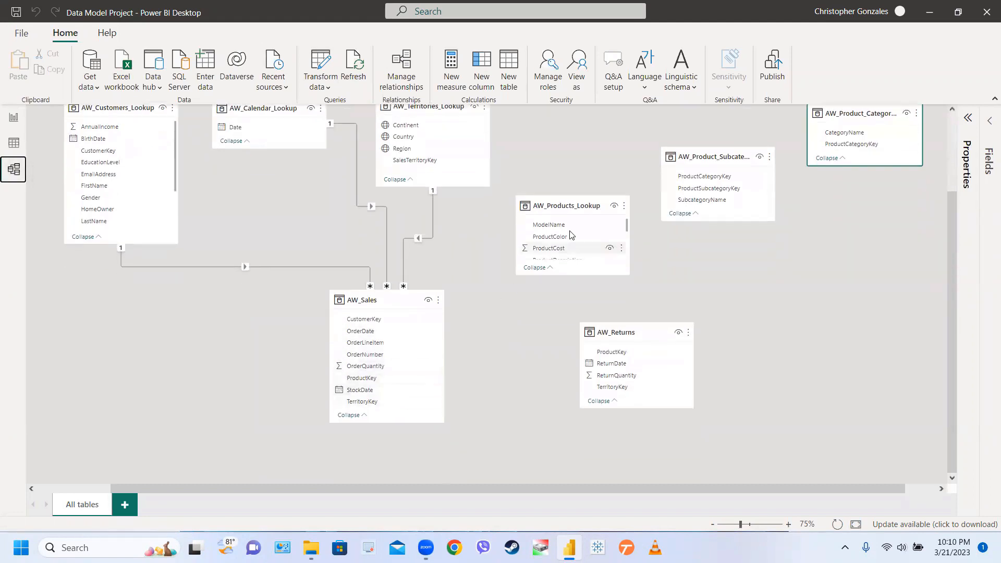
drag(566, 207, 554, 210)
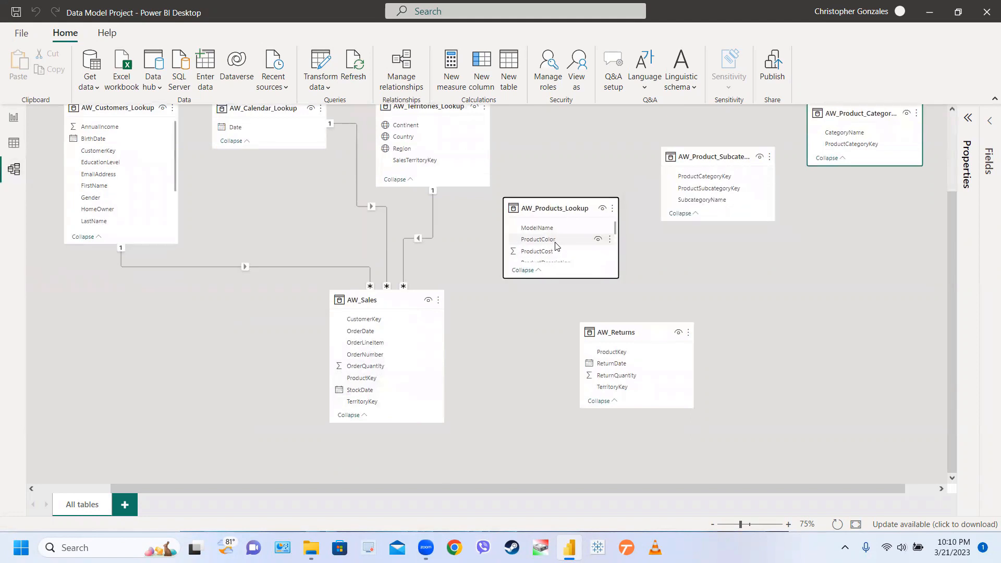
scroll(556, 246, down, 3)
scroll(561, 241, up, 4)
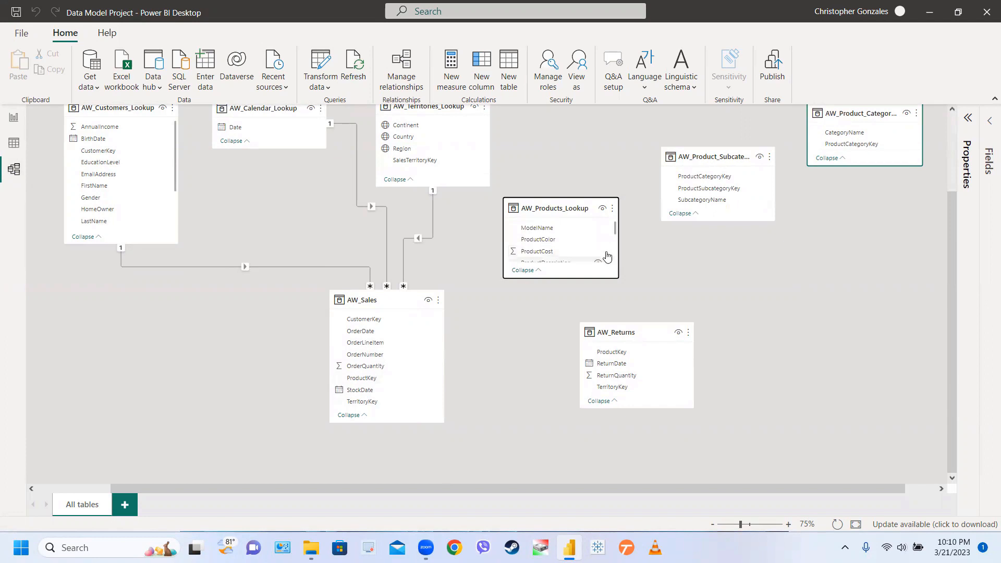
scroll(616, 238, down, 1)
scroll(616, 238, down, 2)
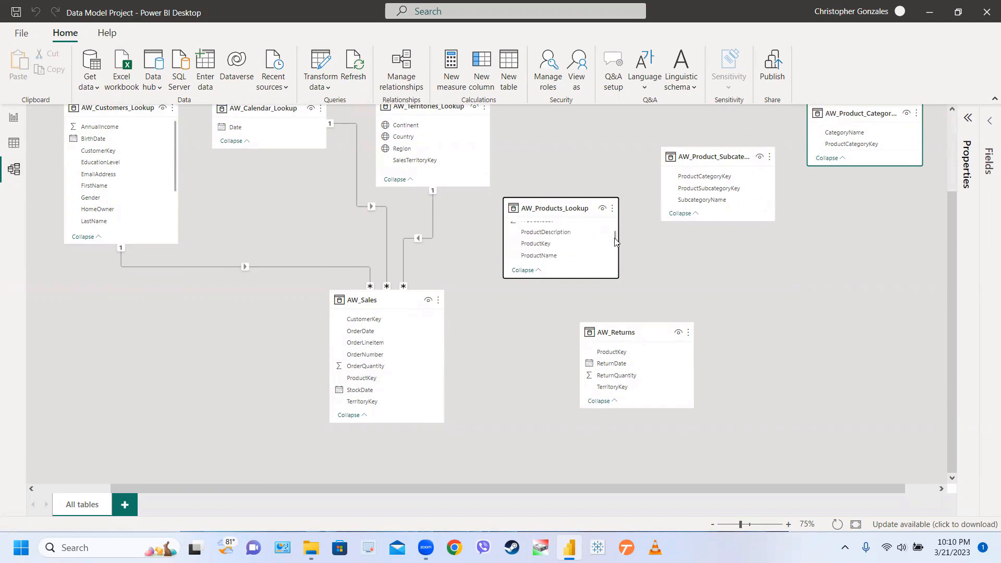
click(587, 241)
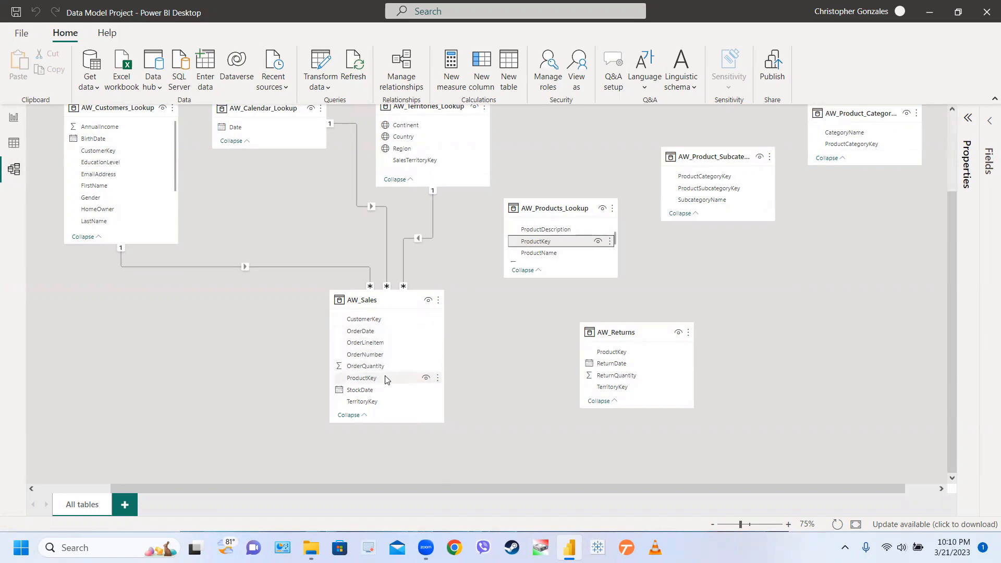
Create a relationship between ProductKey in AW_Products_Lookup and ProductKey in AW_Sales.
drag(378, 378, 549, 272)
scroll(554, 257, down, 3)
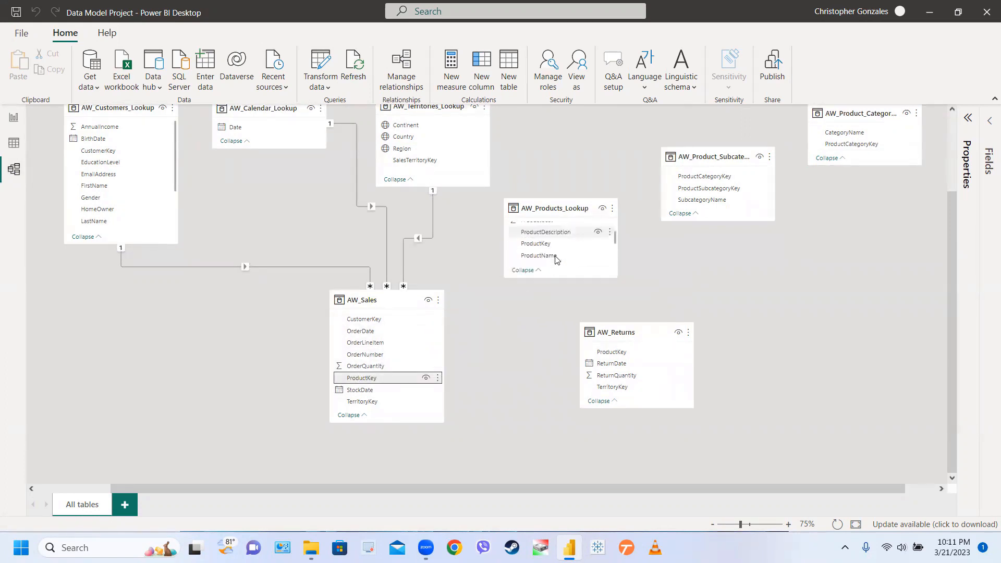
scroll(554, 250, up, 3)
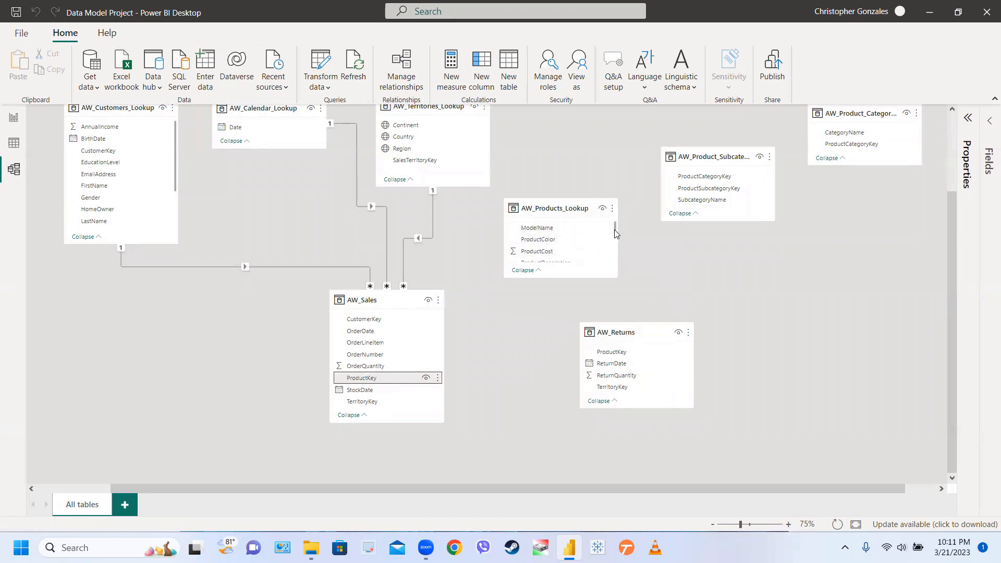
click(576, 255)
scroll(577, 256, down, 2)
drag(575, 256, 416, 376)
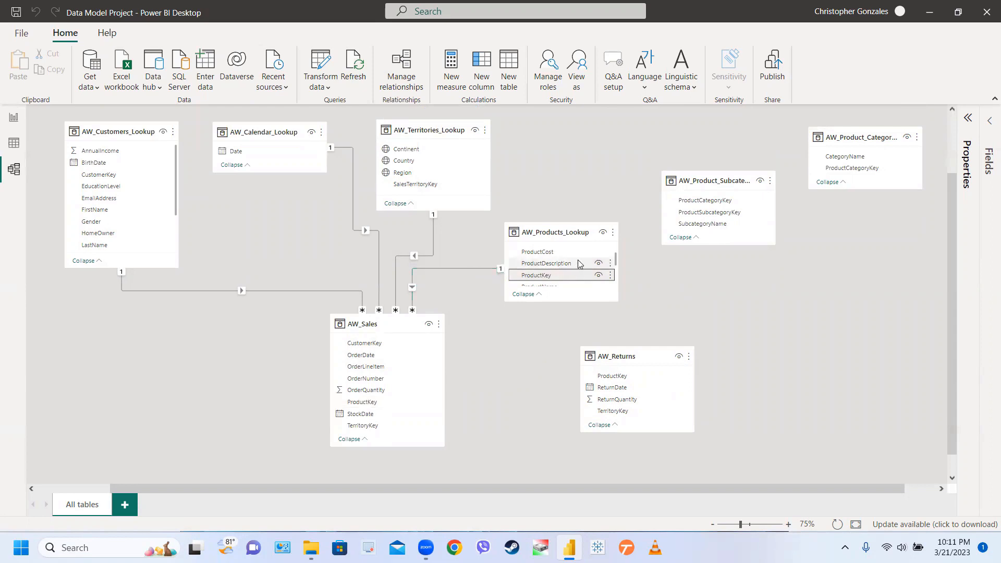
Examine the field list of AW_Products_Lookup, including ProductSubcategoryKey, and select the related AW_Sales table.
scroll(612, 260, up, 3)
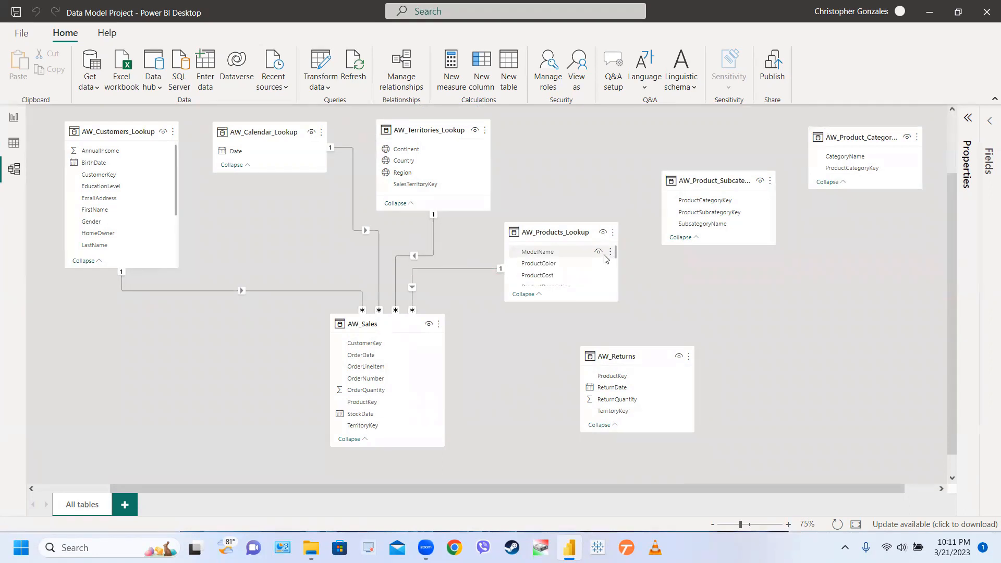
scroll(605, 259, down, 3)
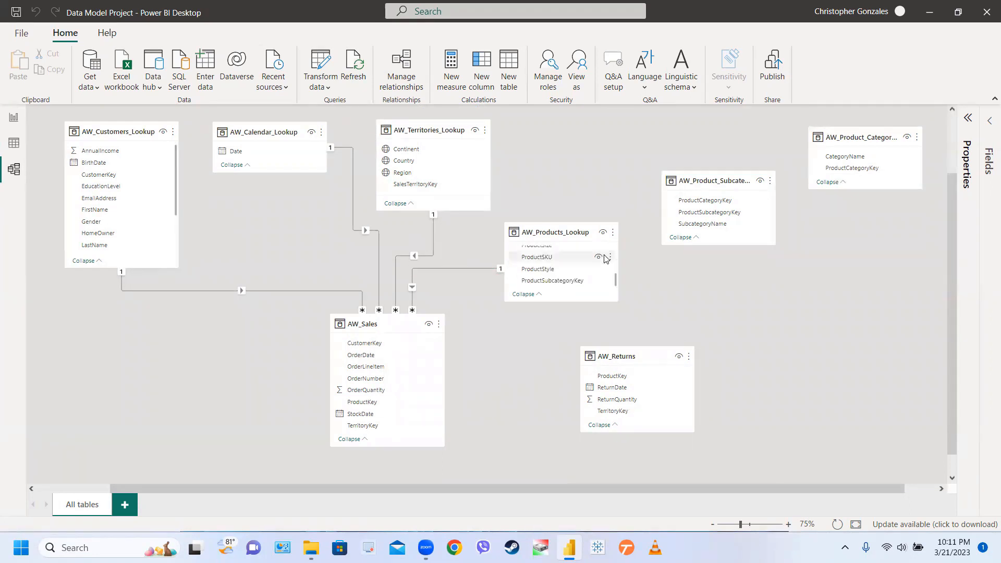
scroll(606, 260, down, 2)
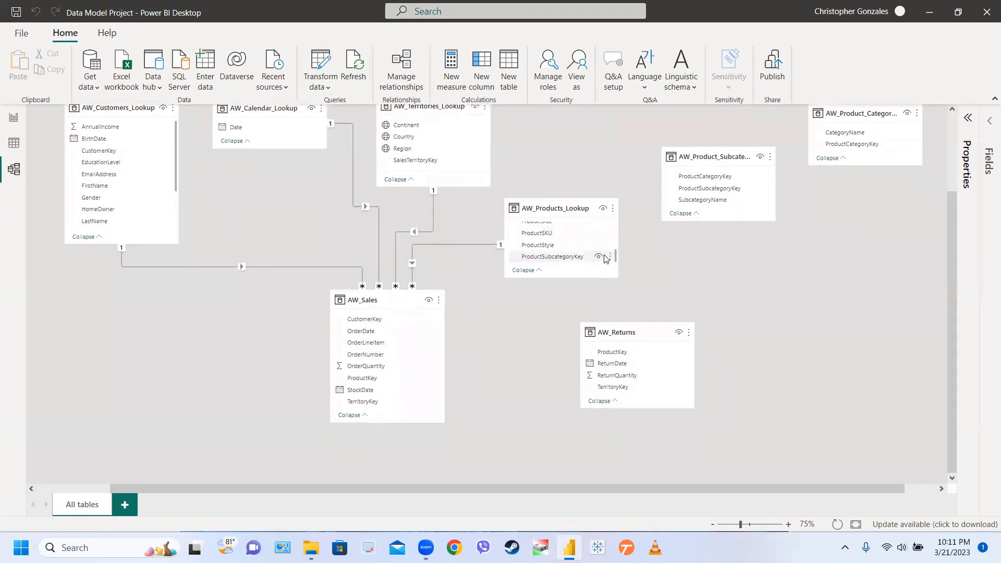
scroll(605, 259, up, 3)
scroll(462, 306, up, 2)
scroll(463, 317, down, 2)
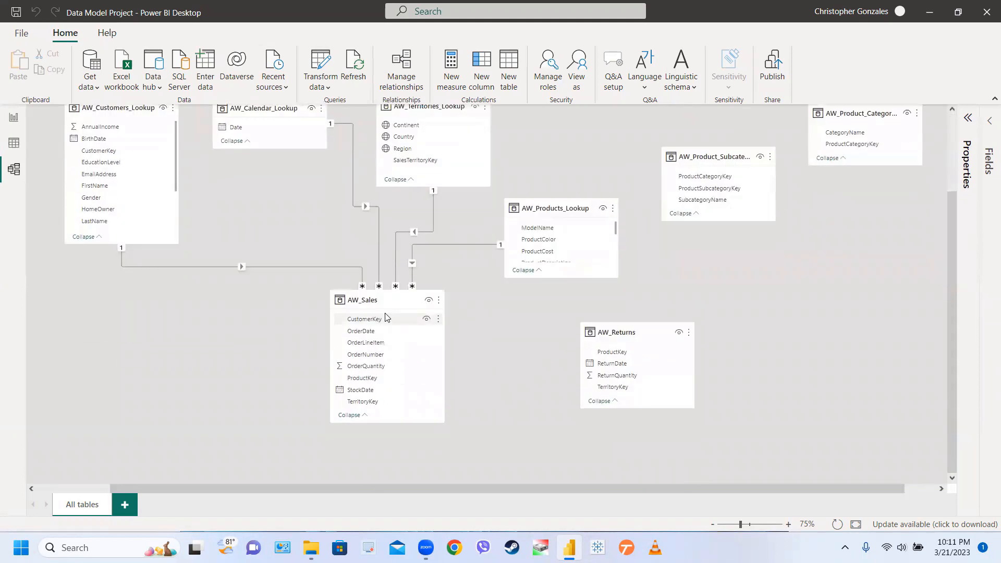
click(376, 301)
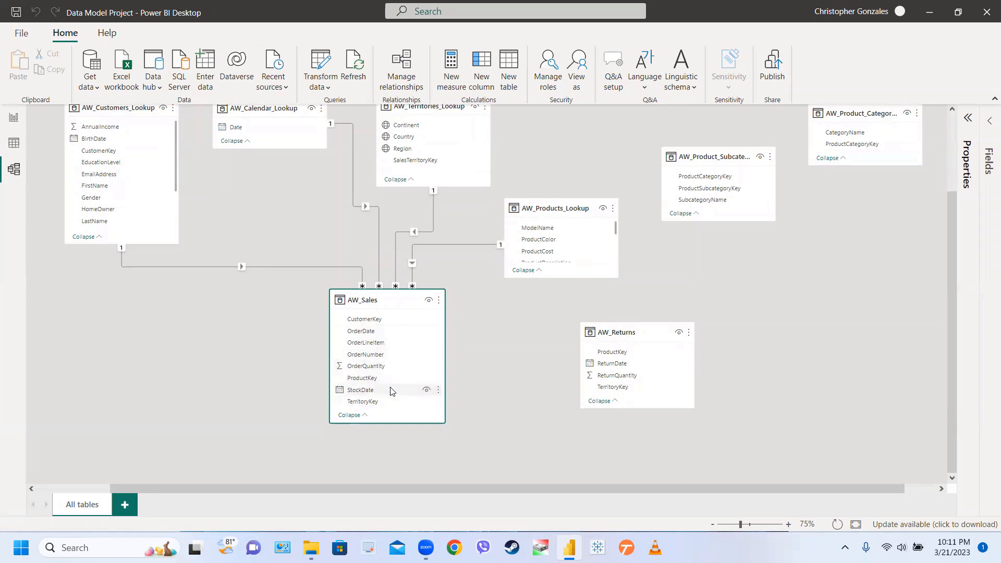
Examine AW_Sales, AW_Products_Lookup and the product subcategory table to find how the subcategories can be connected to sales.
scroll(389, 397, up, 3)
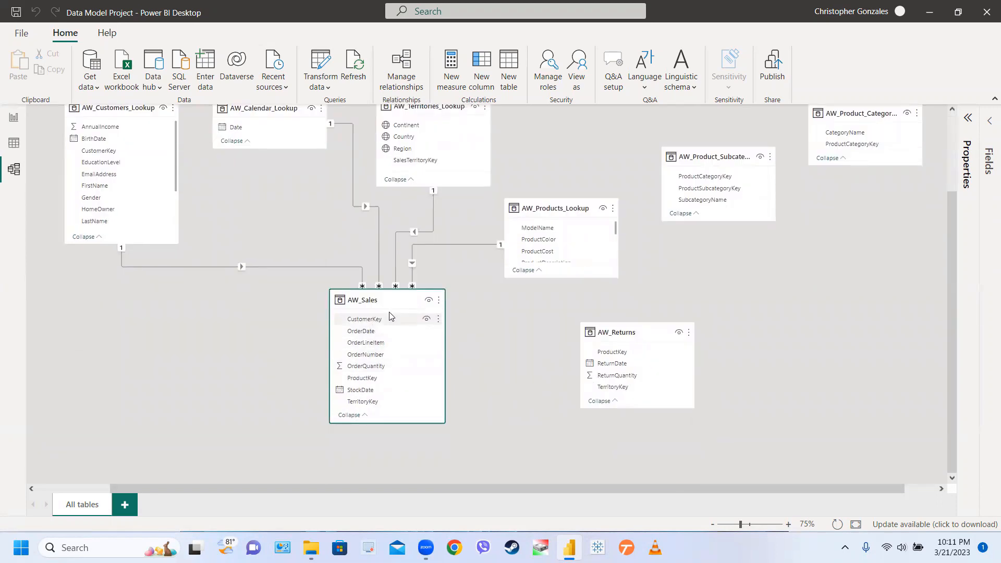
scroll(587, 242, down, 5)
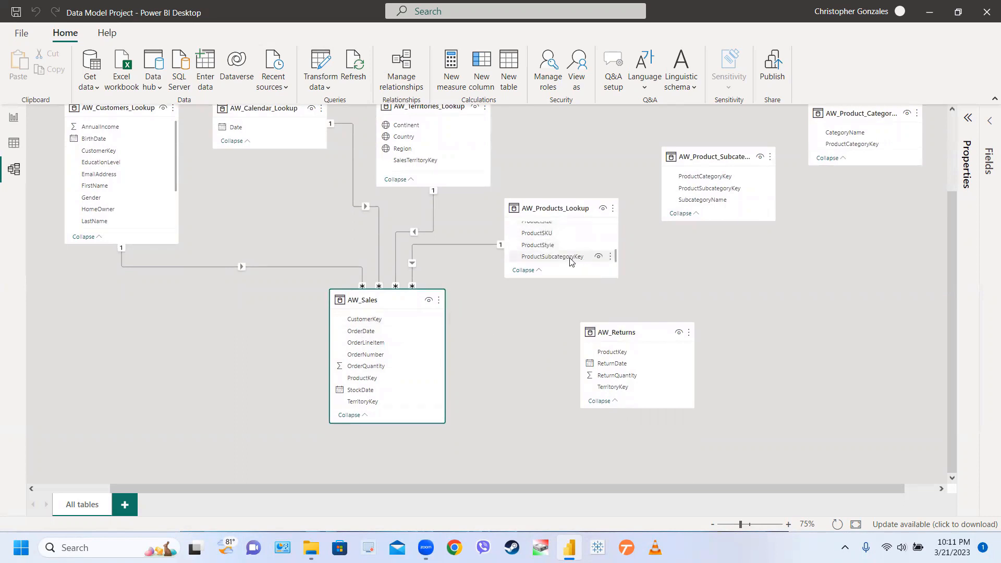
click(568, 259)
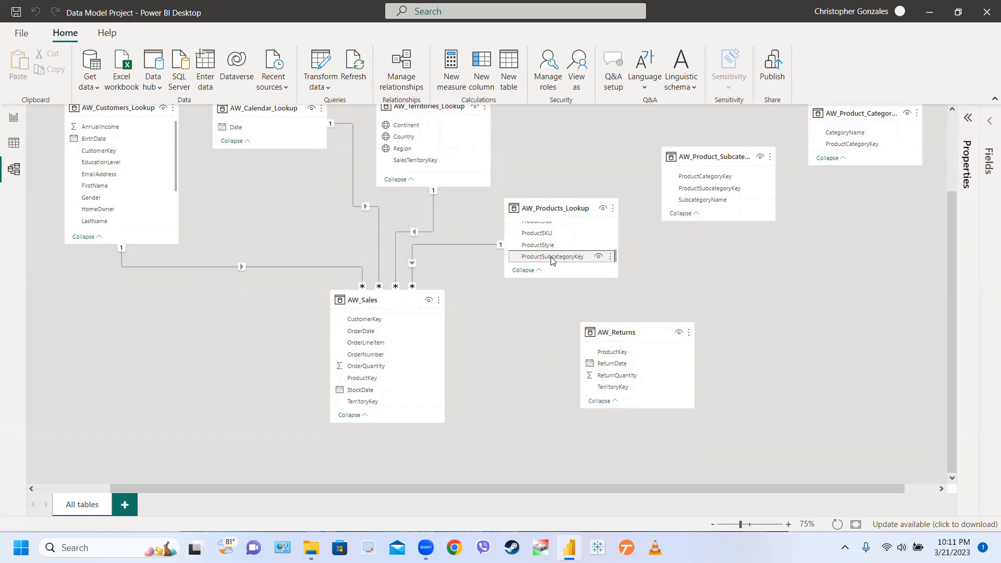
click(703, 155)
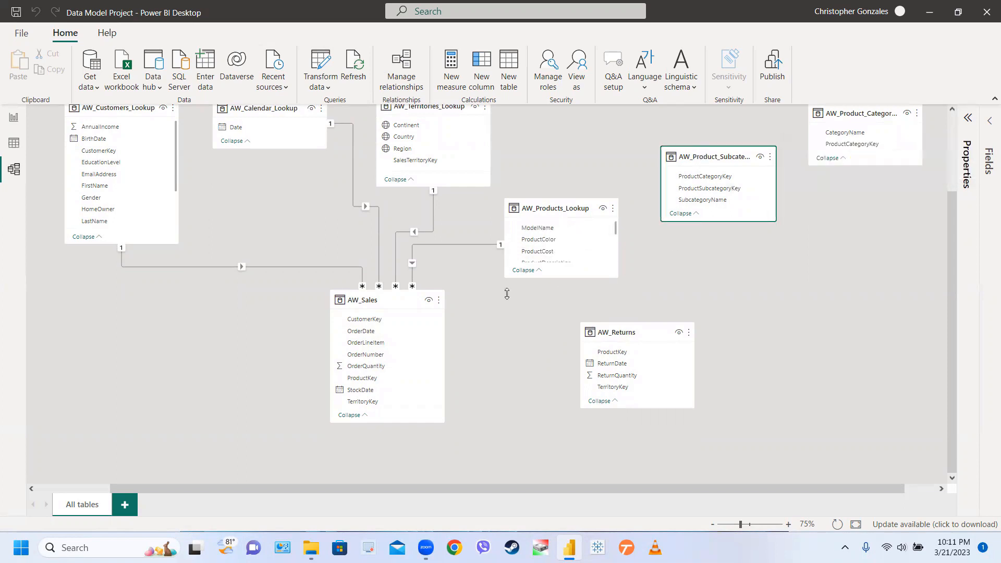
click(392, 298)
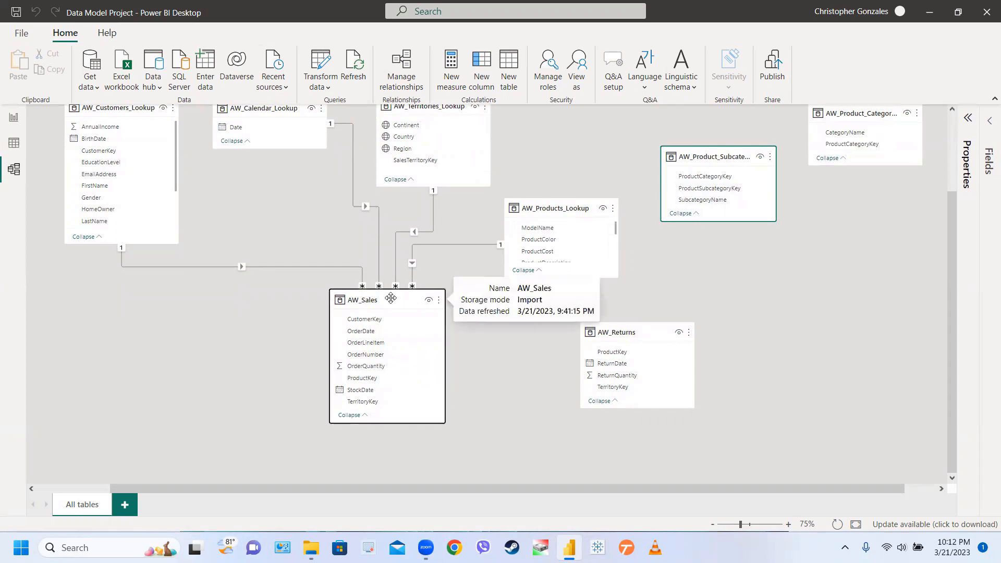
click(708, 158)
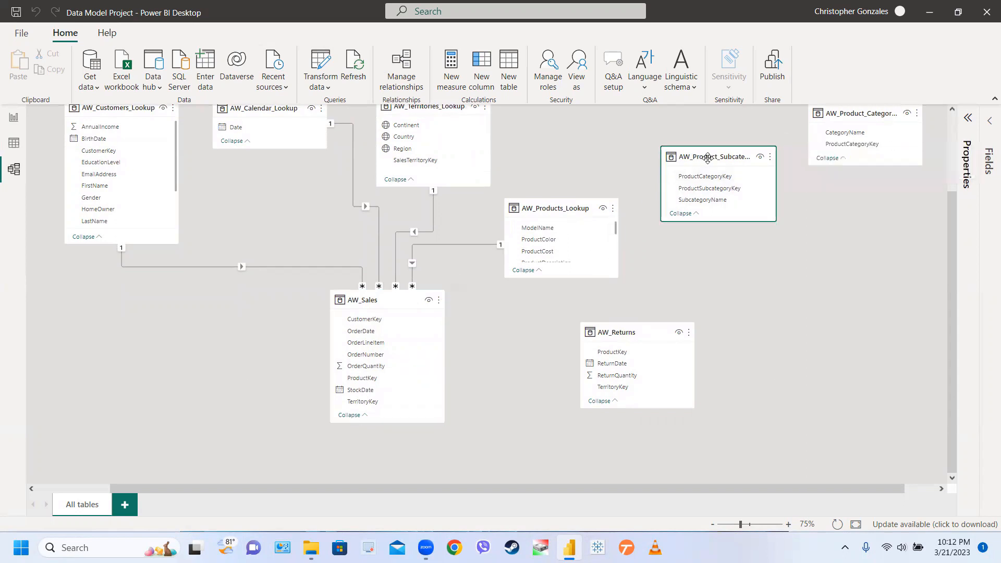
click(556, 204)
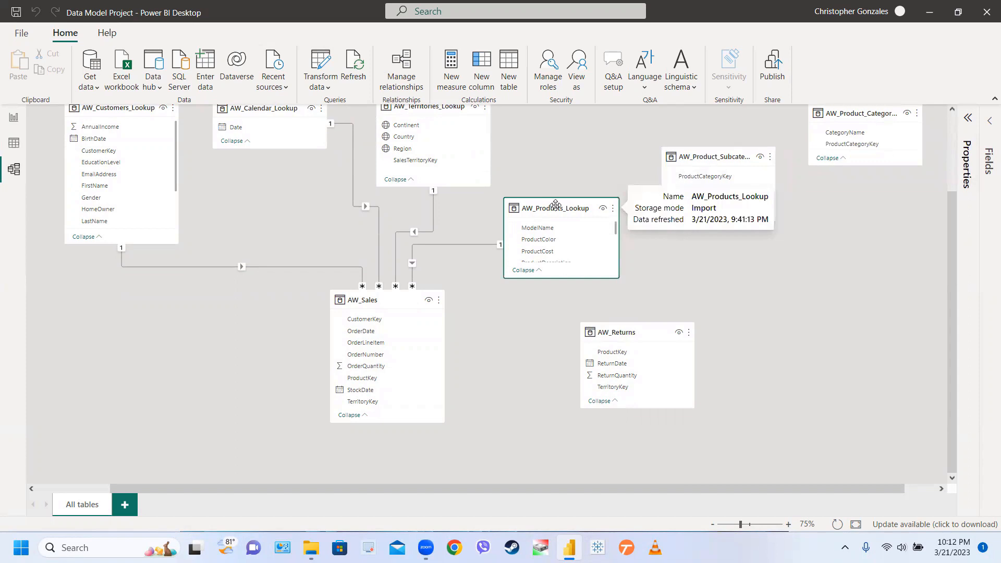
click(711, 156)
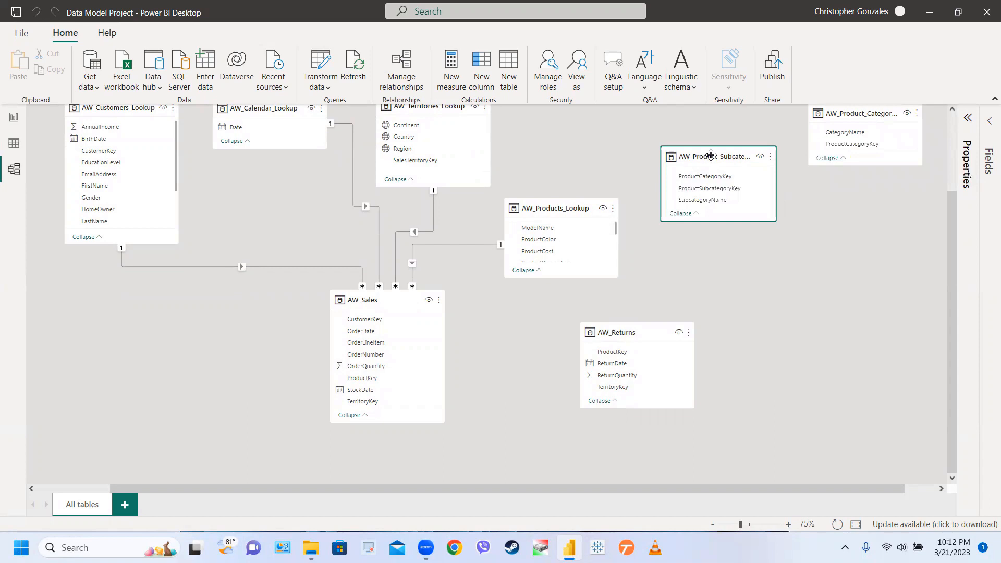
click(390, 300)
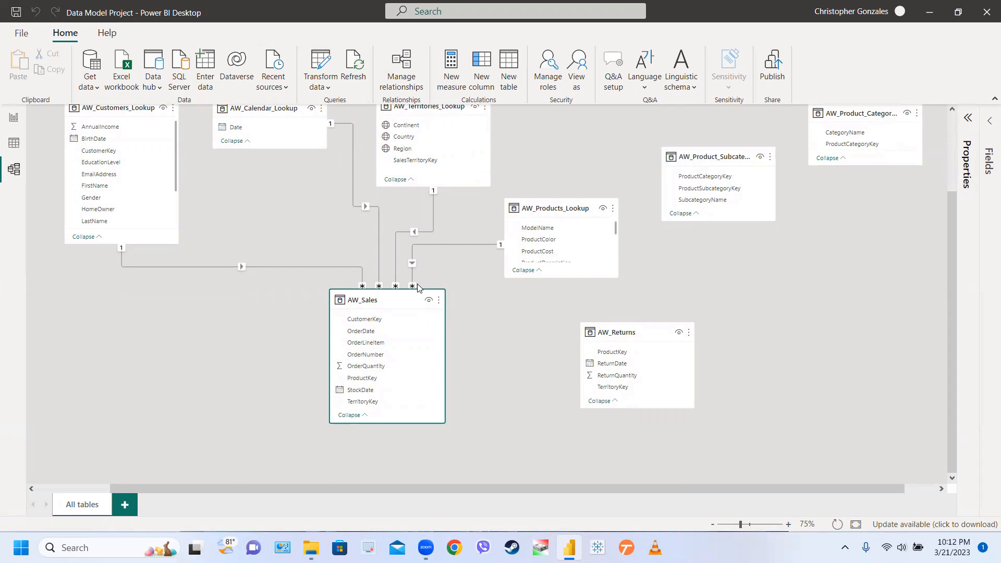
click(546, 207)
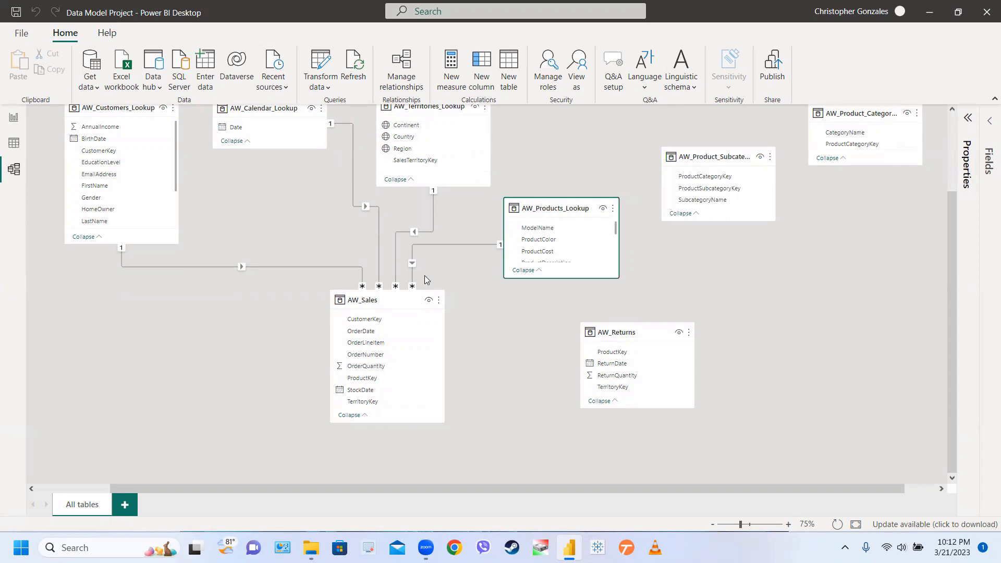
click(368, 299)
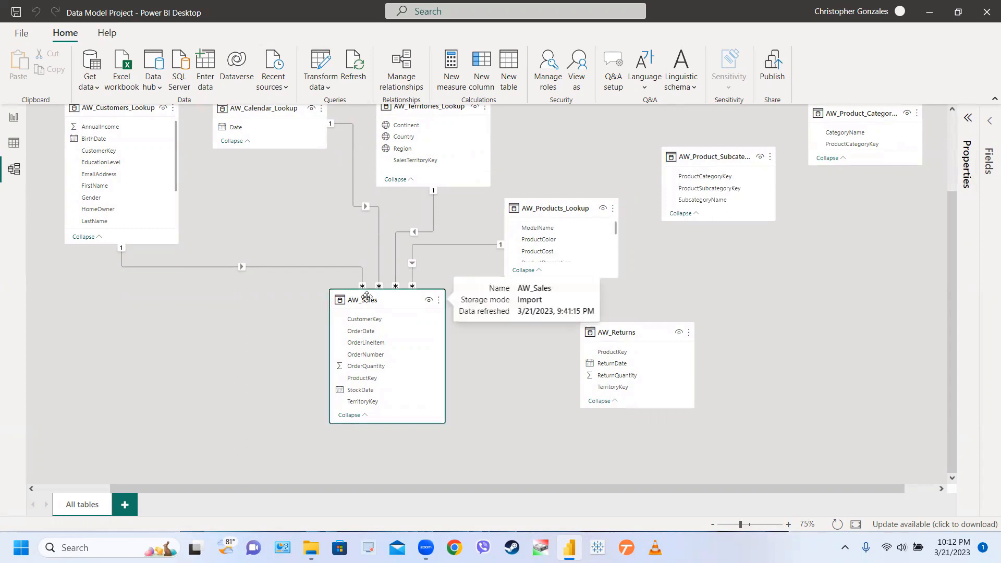
click(736, 153)
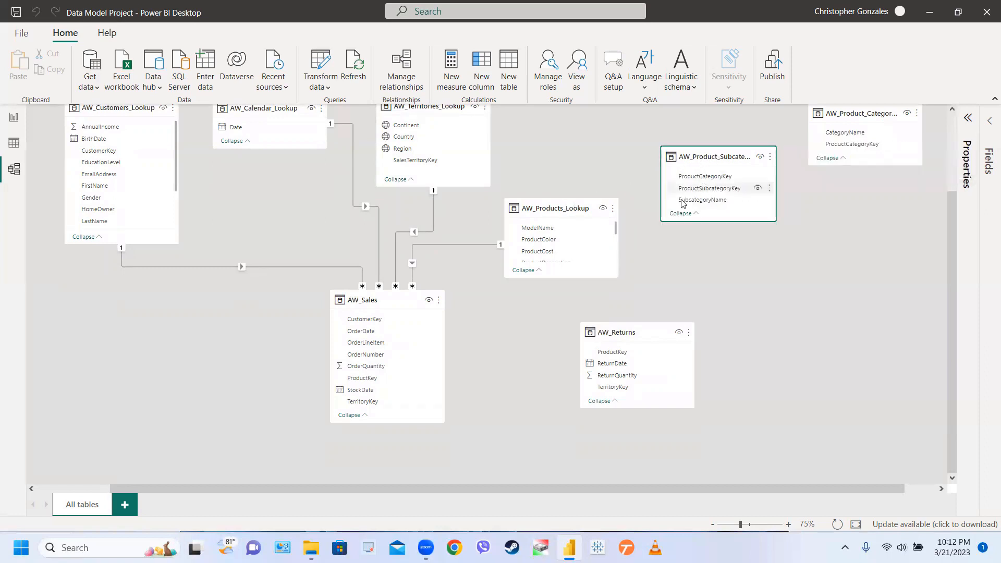
click(559, 208)
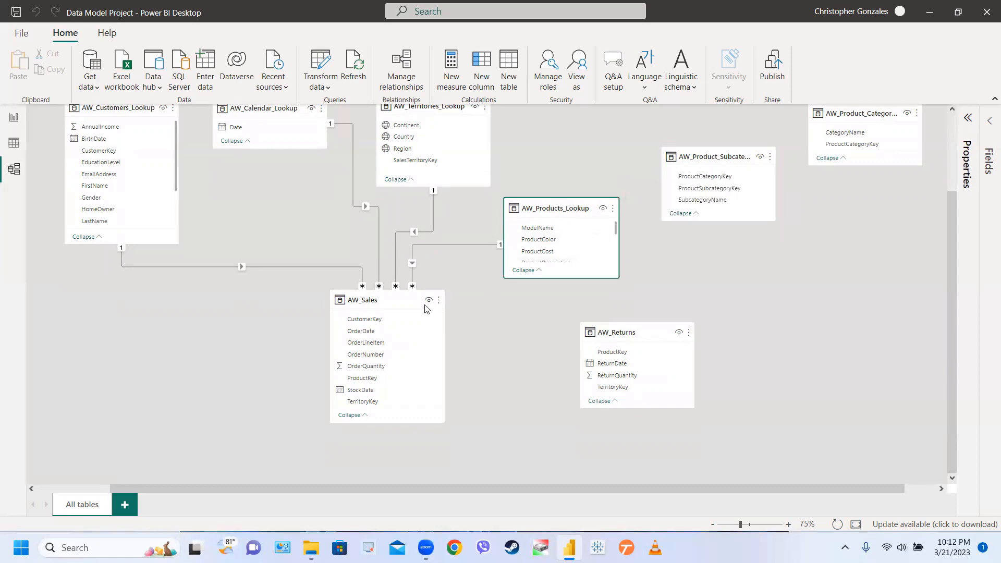
click(387, 305)
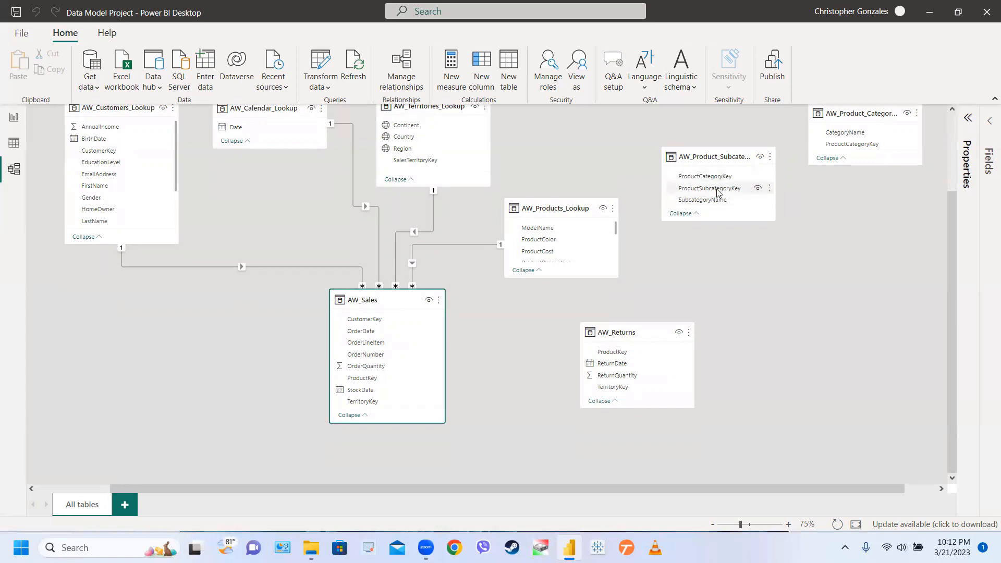
Create a relationship from ProductSubcategoryKey in AW_Products_Lookup to ProductSubcategoryKey in the product subcategory table.
scroll(720, 177, up, 3)
click(717, 291)
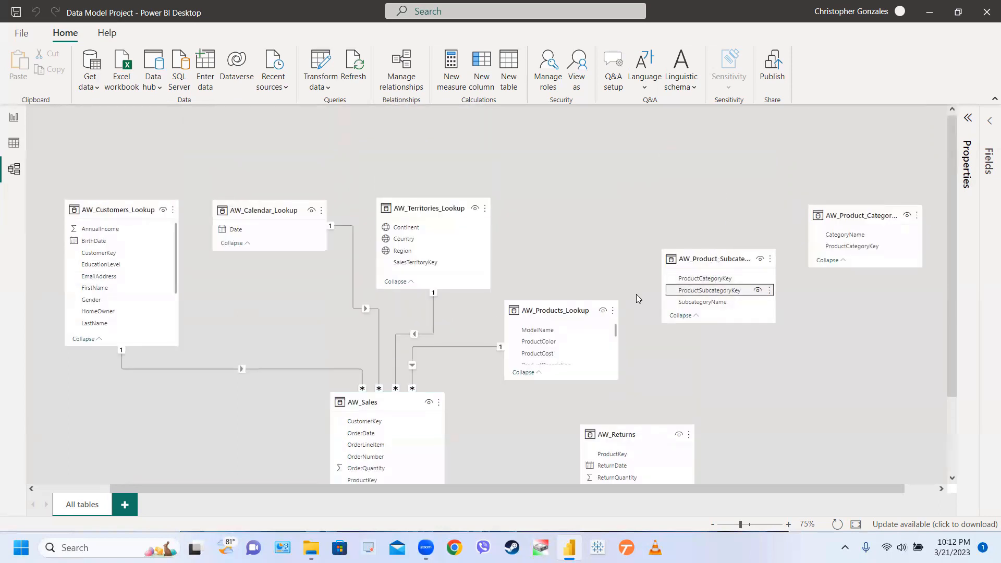
scroll(578, 344, down, 3)
drag(574, 360, 719, 297)
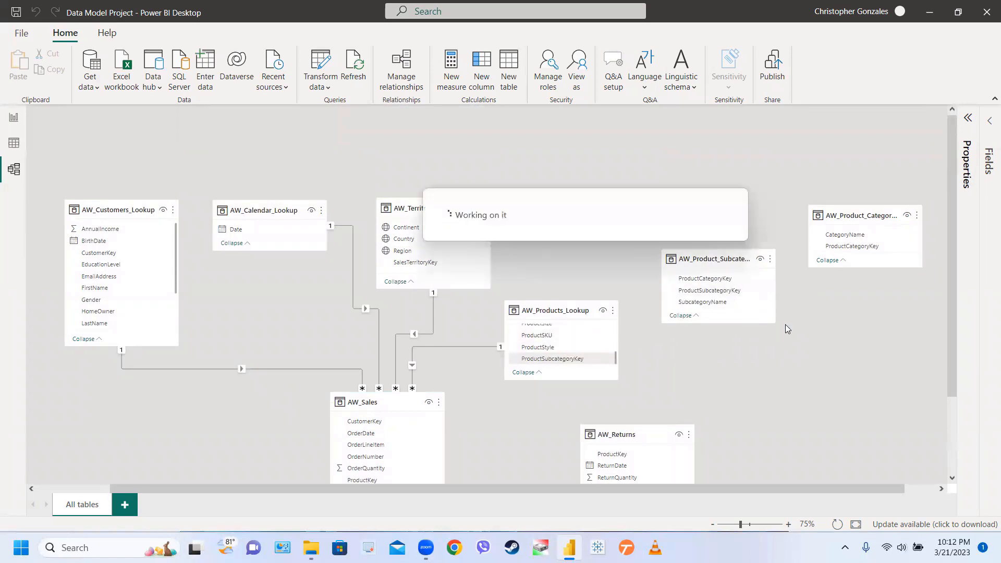
scroll(700, 297, down, 3)
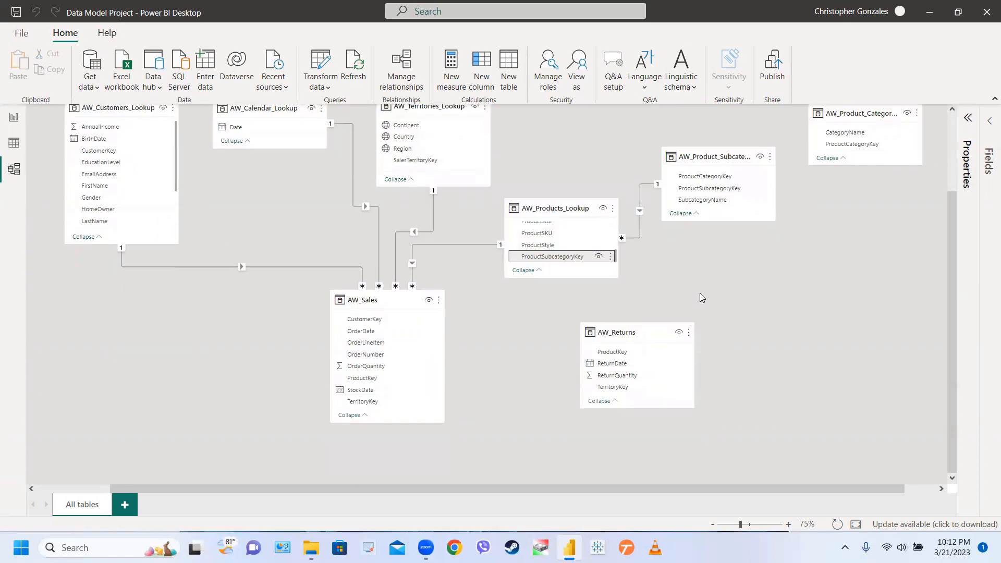
Examine the fields of AW_Products_Lookup and check which key its relationship with AW_Sales uses.
scroll(463, 330, up, 4)
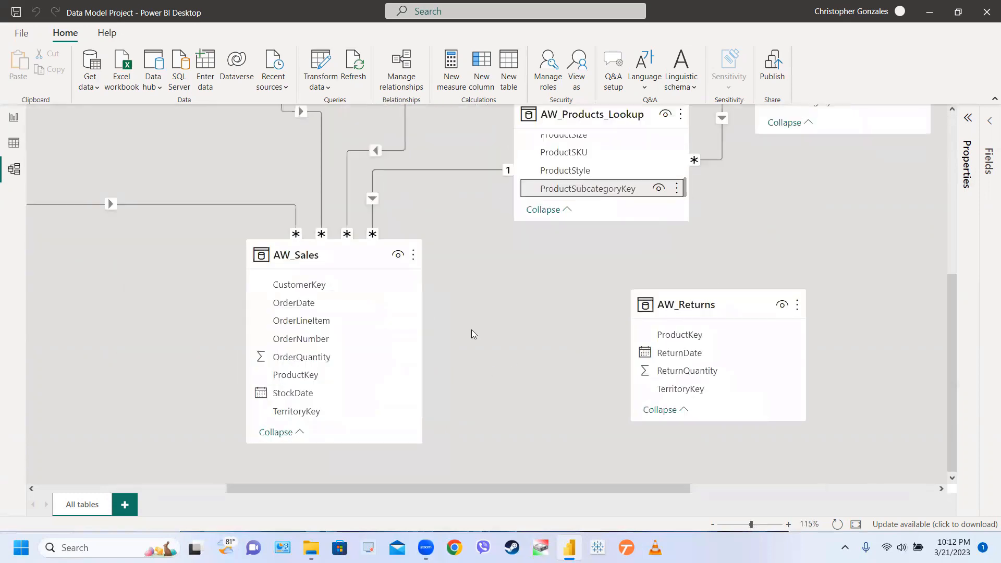
scroll(558, 179, up, 5)
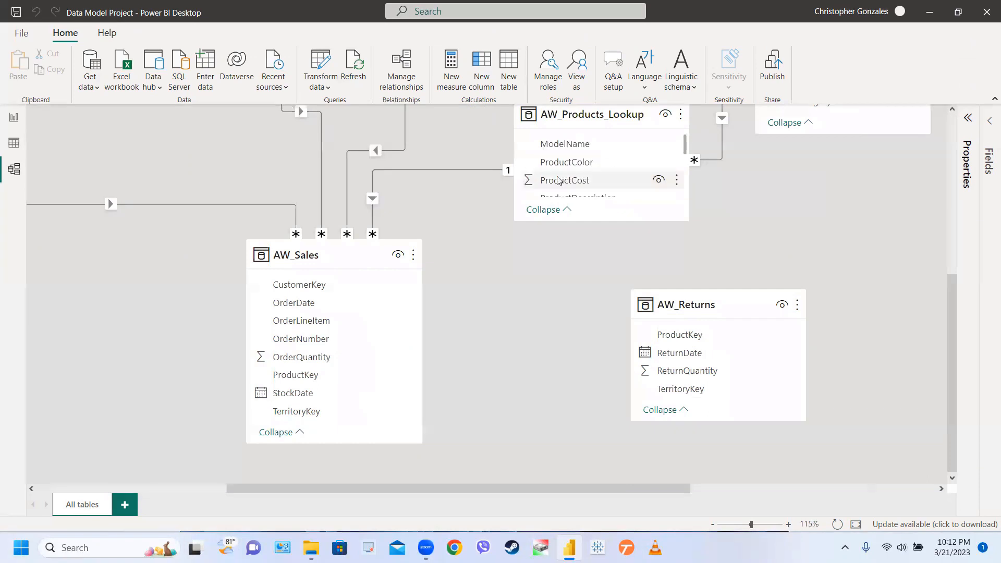
scroll(558, 180, down, 5)
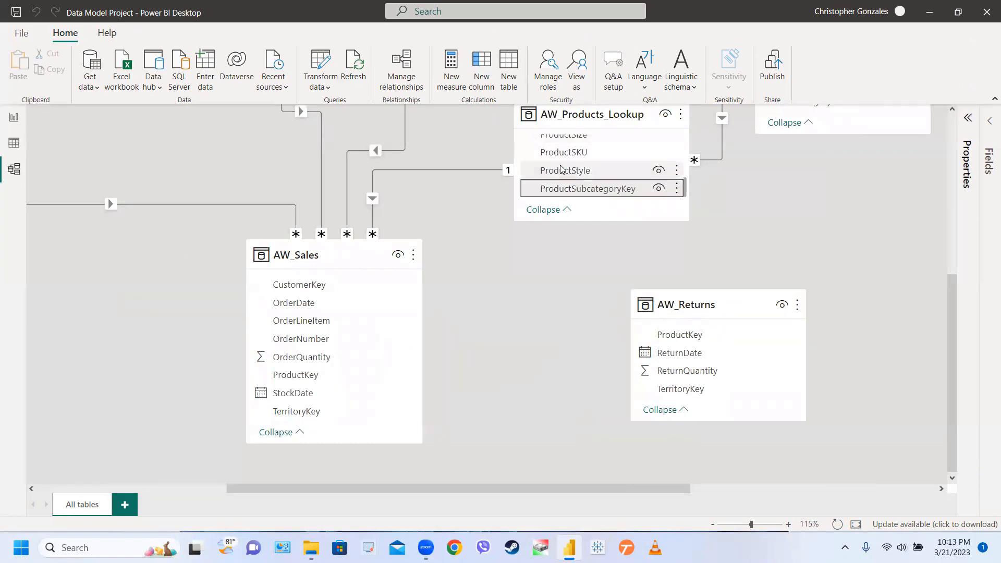
scroll(561, 169, up, 8)
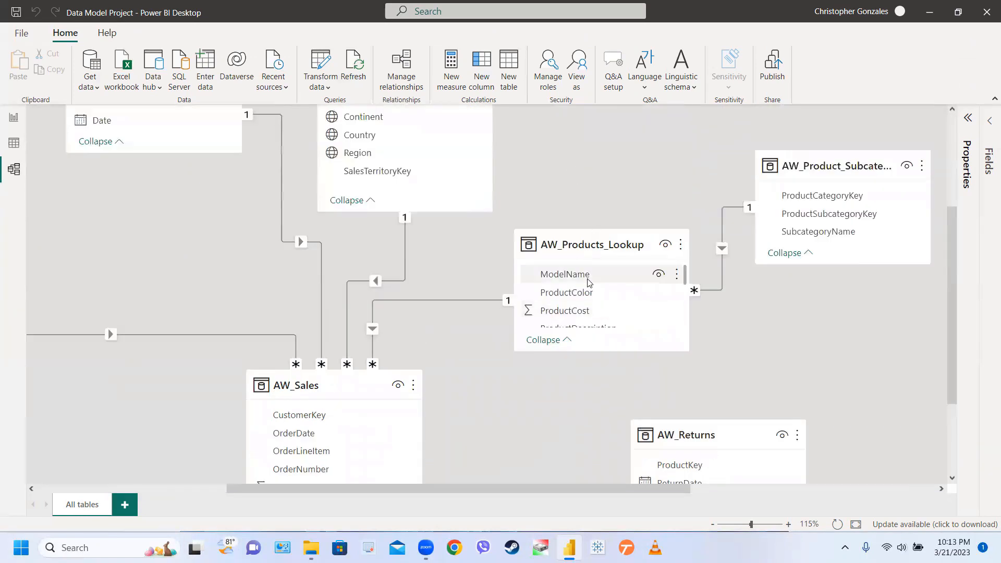
scroll(588, 282, down, 8)
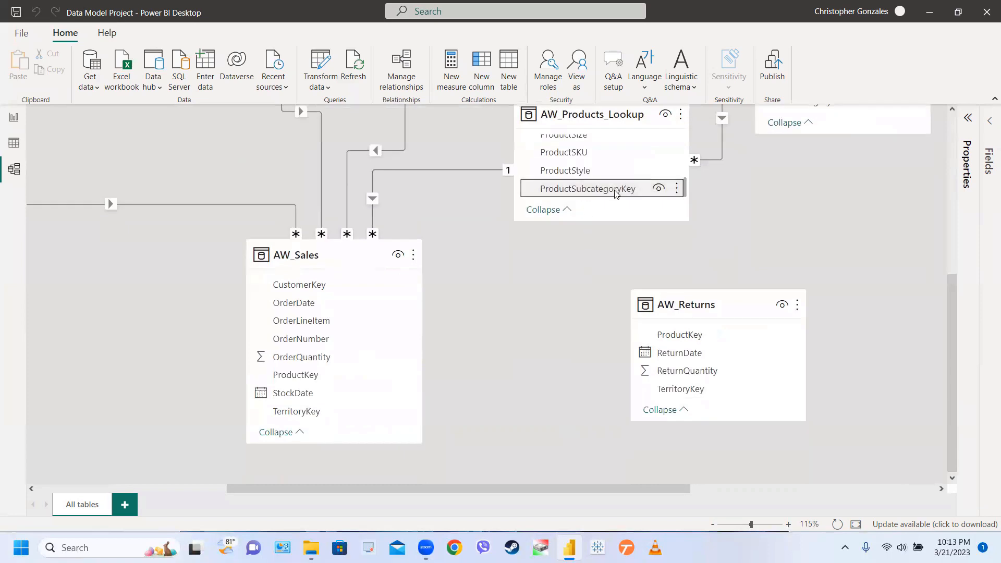
drag(684, 186, 686, 166)
click(636, 155)
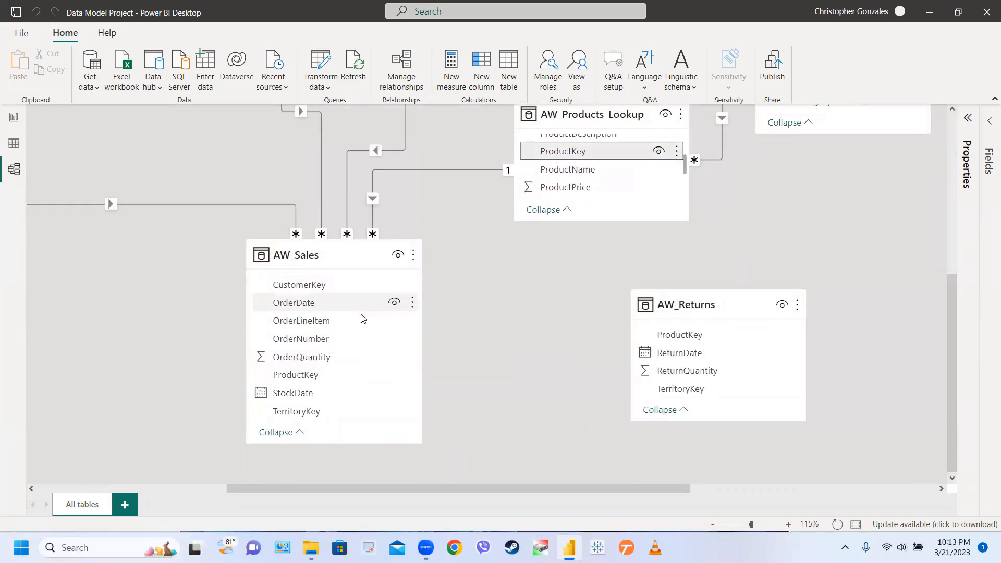
click(437, 174)
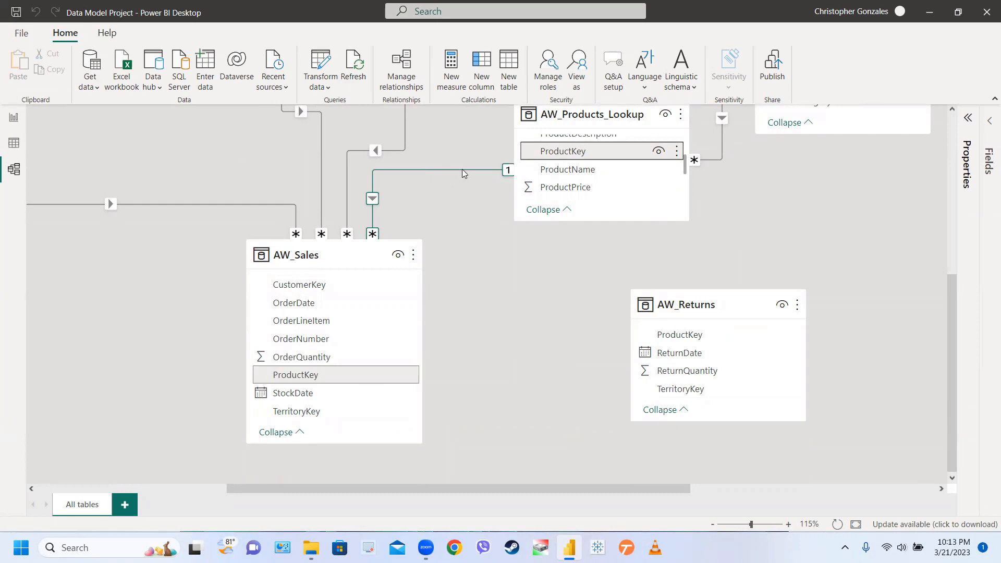
Check which key fields the relationship between AW_Products_Lookup and the product subcategory table uses.
scroll(659, 185, down, 3)
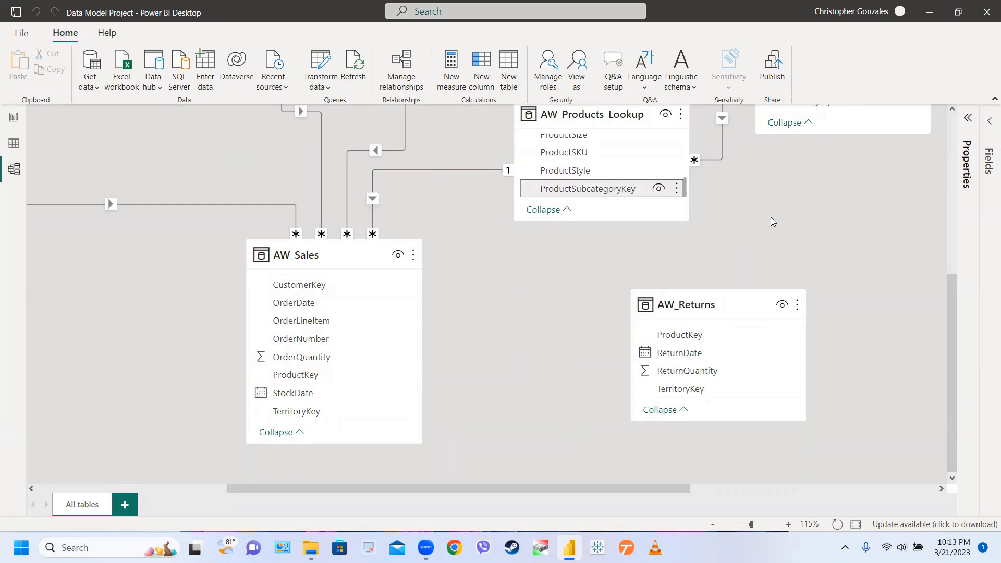
scroll(771, 217, up, 3)
click(856, 219)
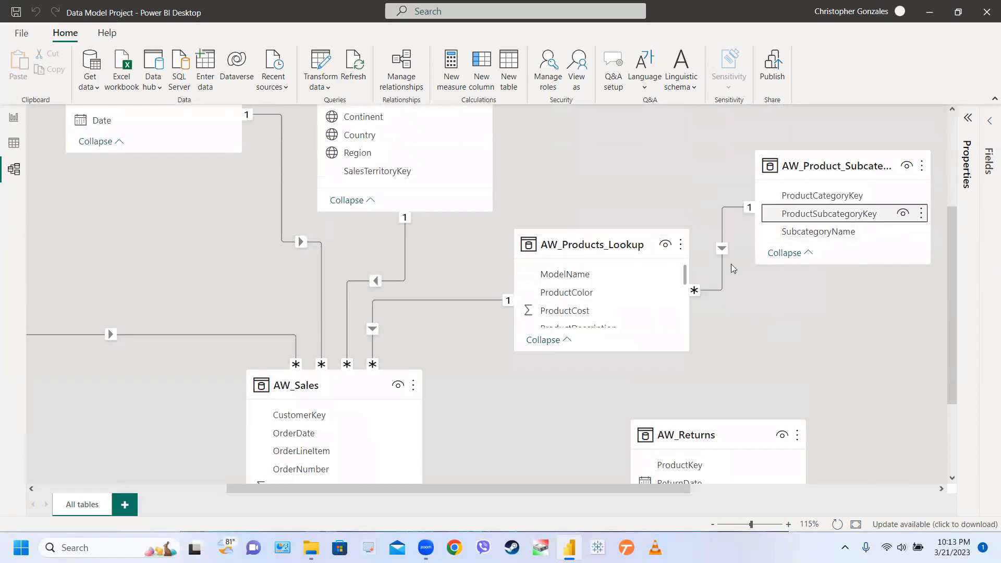
drag(685, 271, 686, 318)
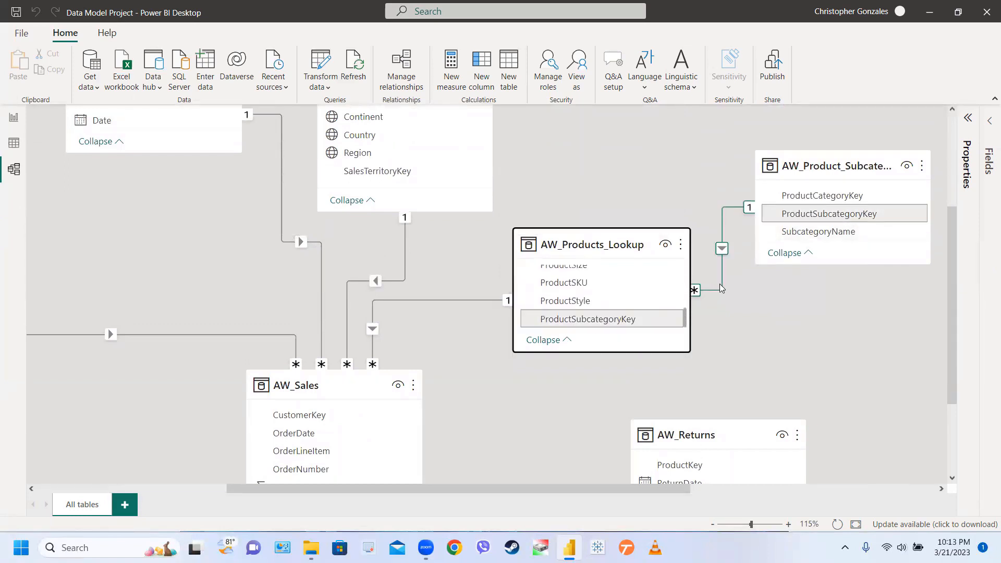
Examine the product category and product subcategory tables to find the key field that can connect them.
scroll(778, 288, down, 4)
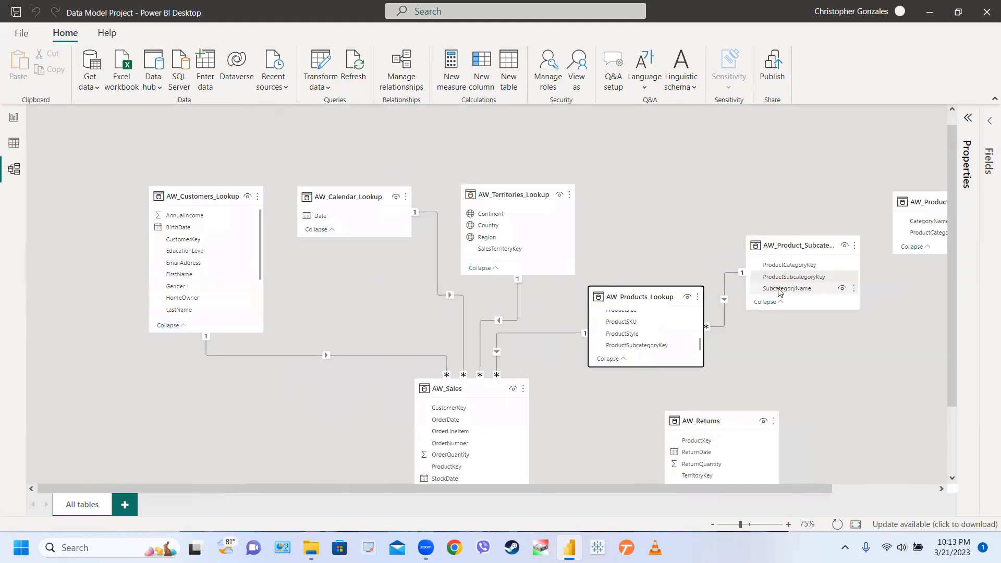
scroll(829, 300, down, 2)
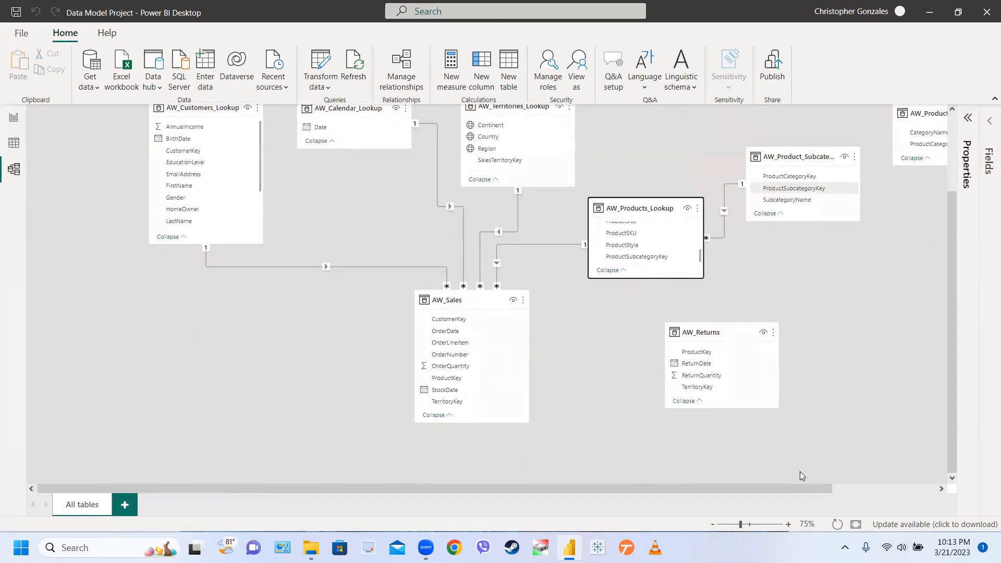
drag(814, 488, 905, 486)
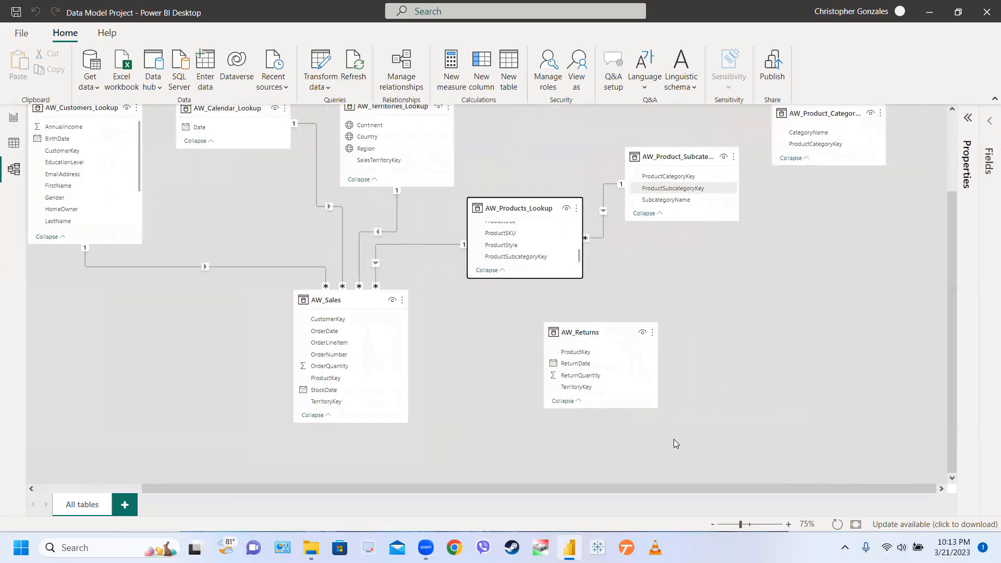
scroll(674, 440, up, 2)
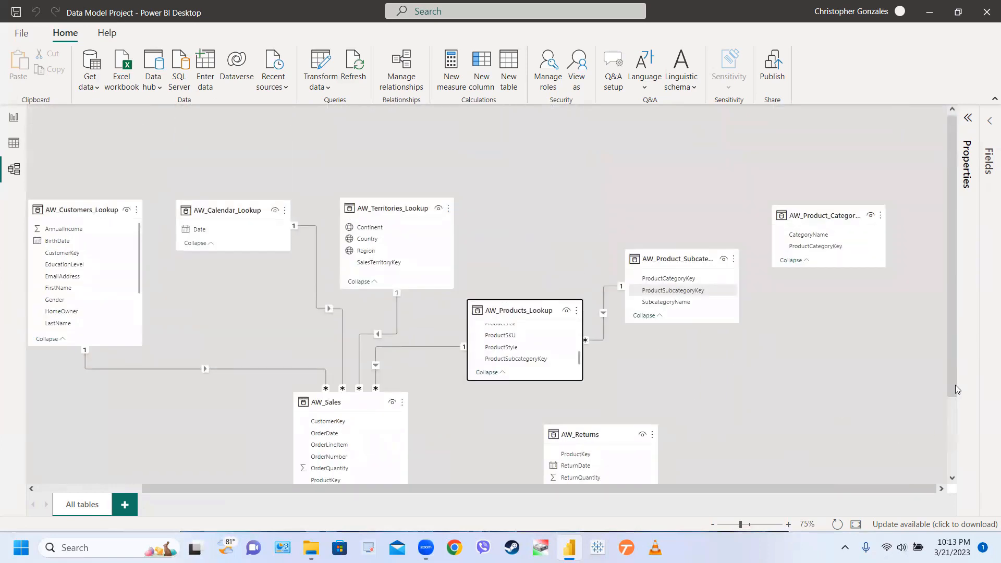
drag(956, 389, 957, 410)
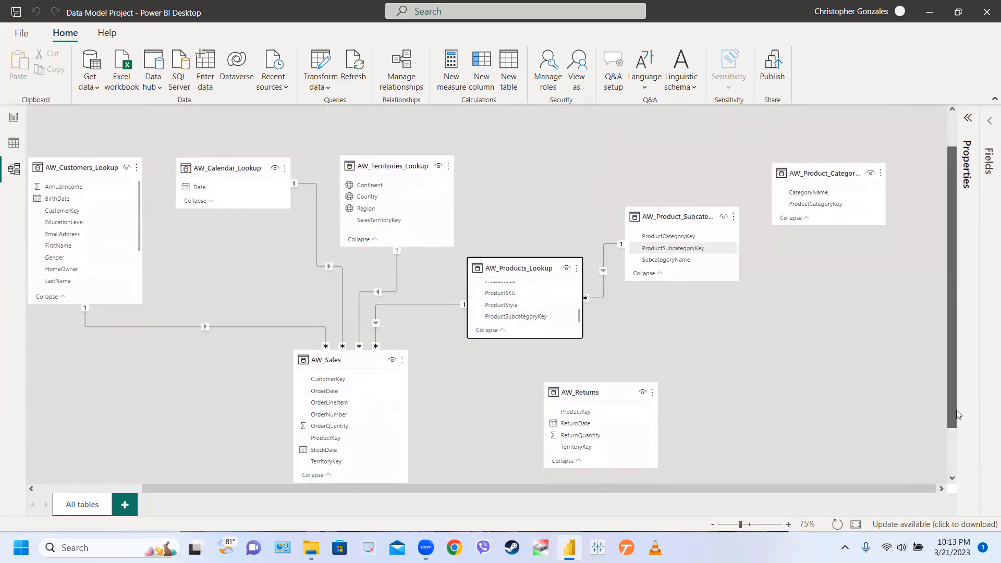
click(834, 172)
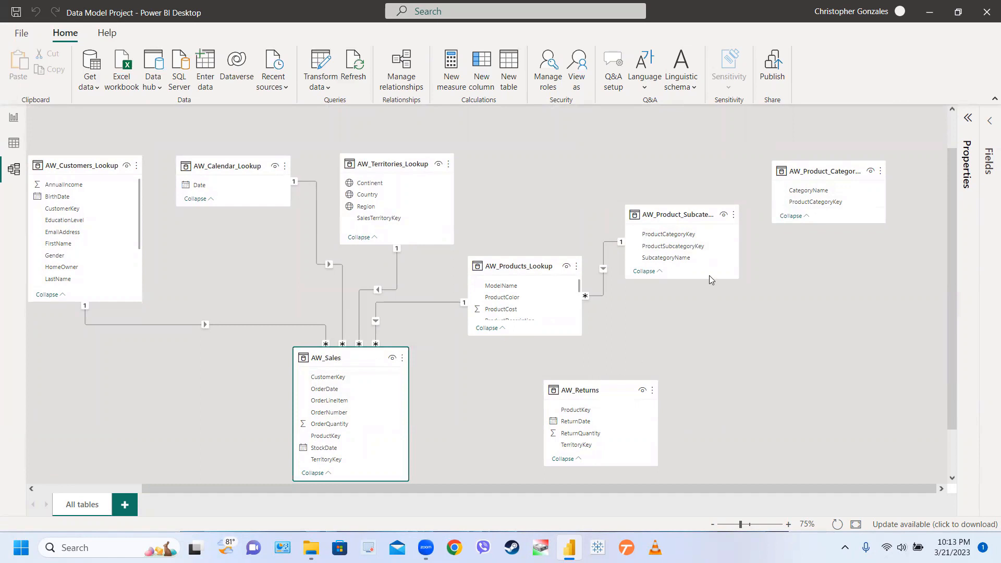
scroll(693, 240, down, 1)
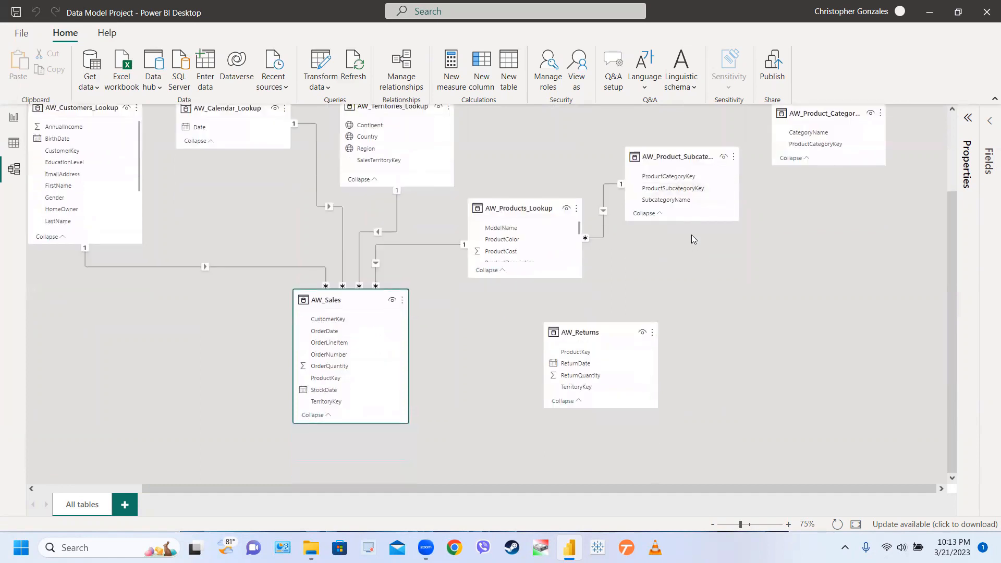
click(688, 178)
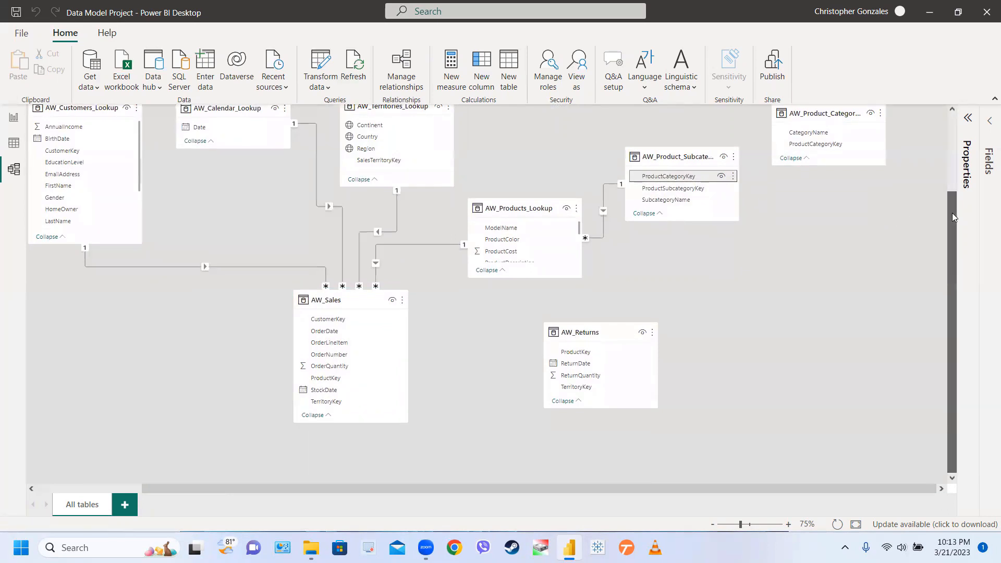
scroll(953, 212, up, 1)
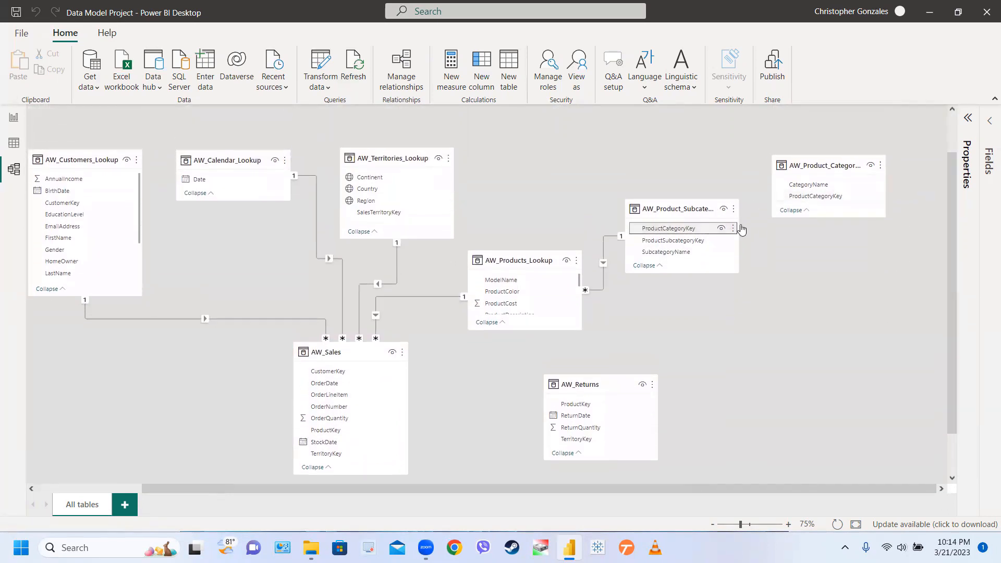
click(816, 197)
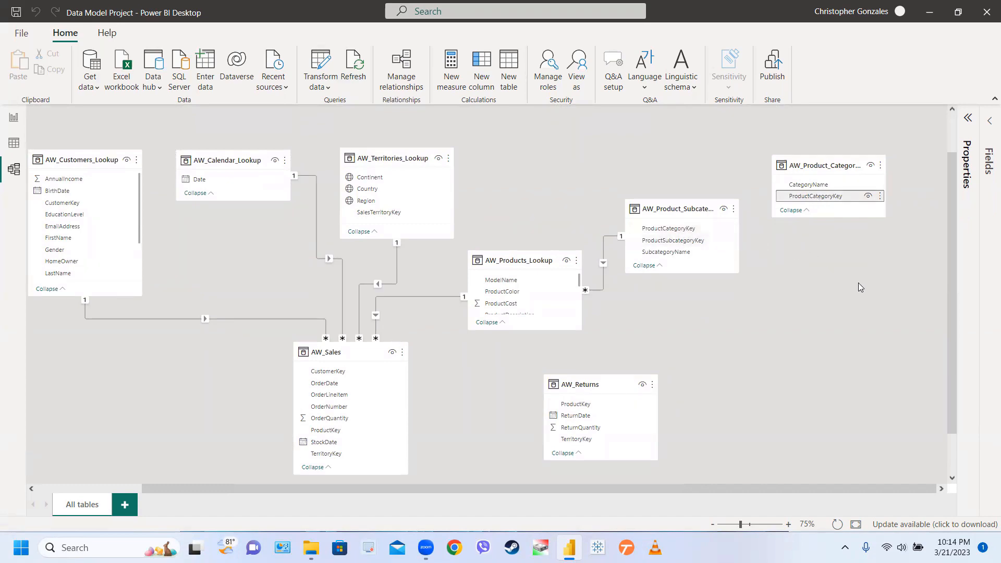
Create a relationship from ProductCategoryKey in the product subcategory table to ProductCategoryKey in the product category table.
ctrl+scroll(859, 283, up, 5)
scroll(818, 279, up, 2)
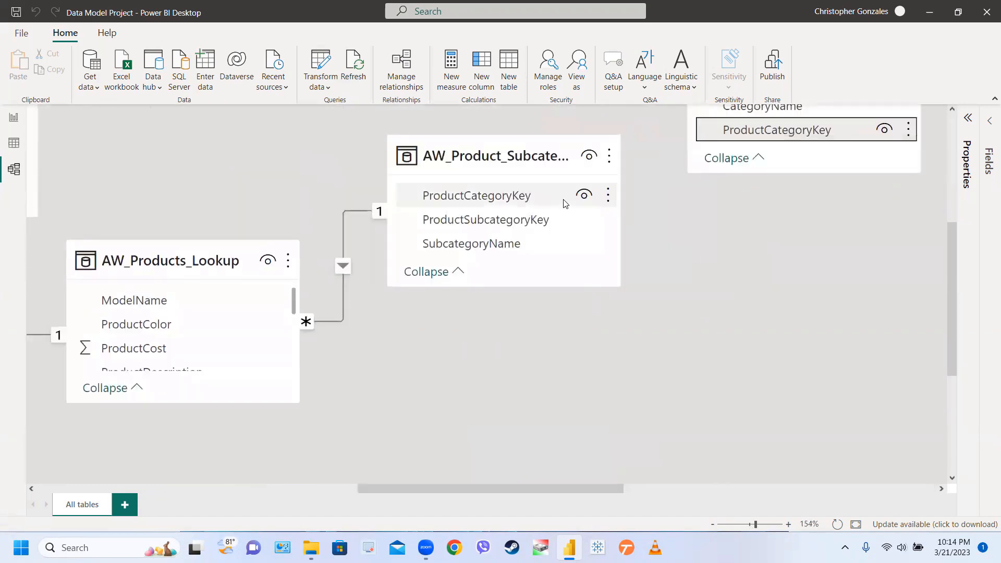
scroll(566, 219, up, 2)
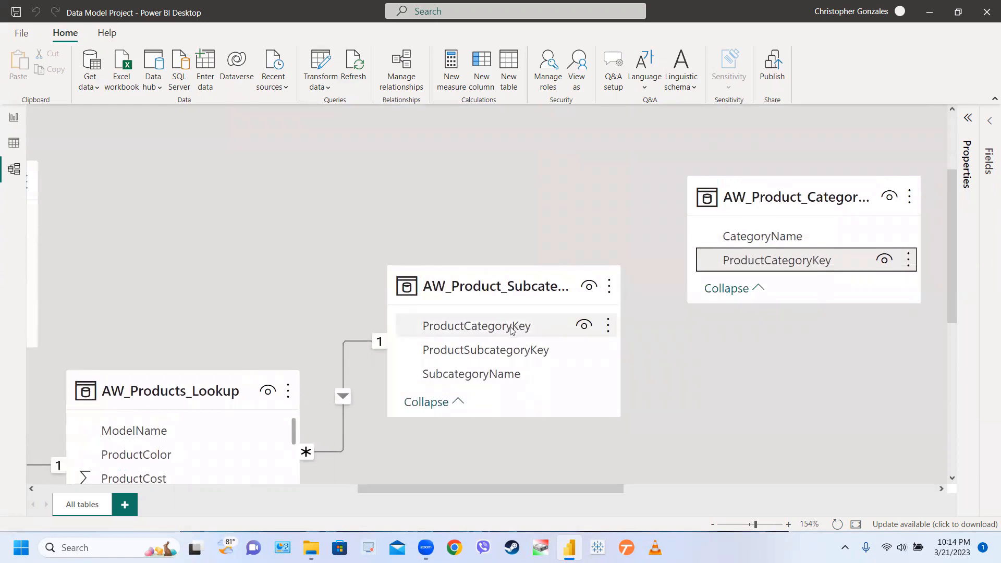
drag(511, 329, 774, 269)
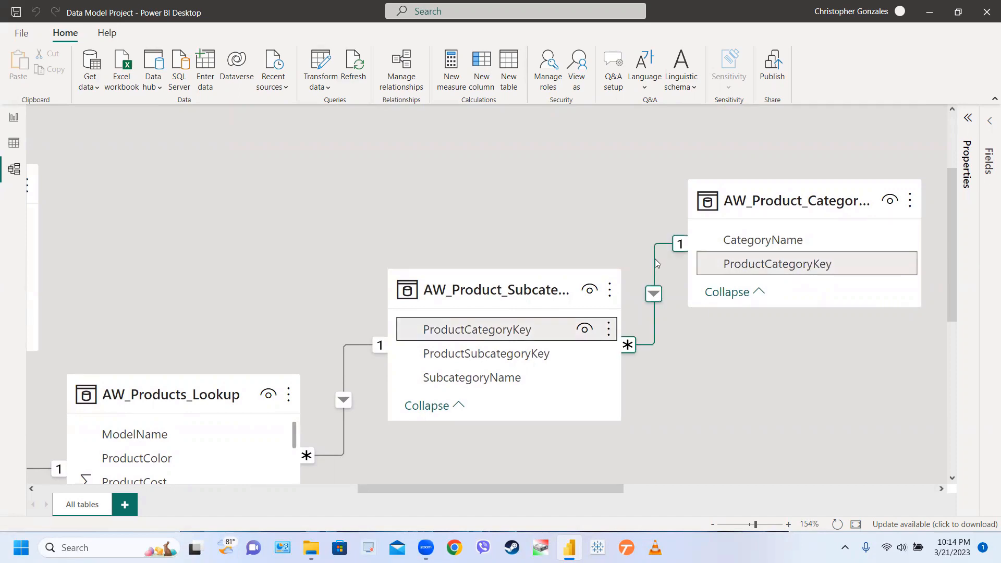
Trace the relationship chain from the product category table through the subcategory table and AW_Products_Lookup to AW_Sales.
scroll(655, 258, down, 8)
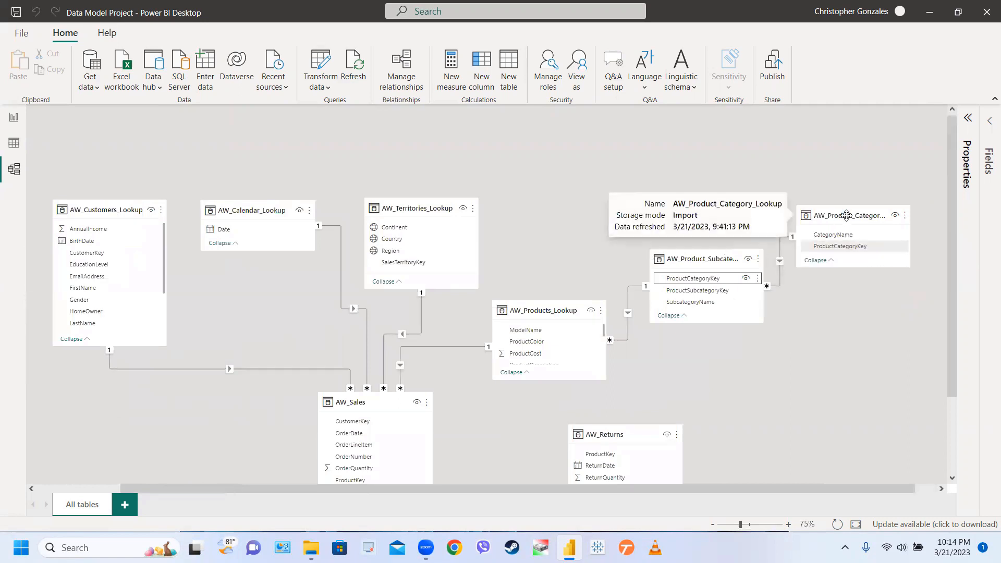
click(846, 216)
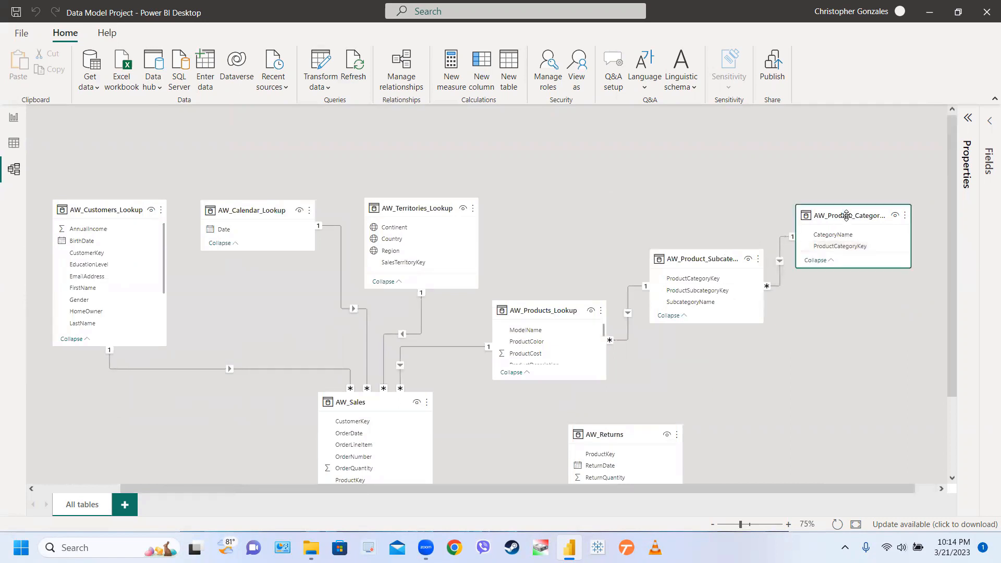
click(707, 257)
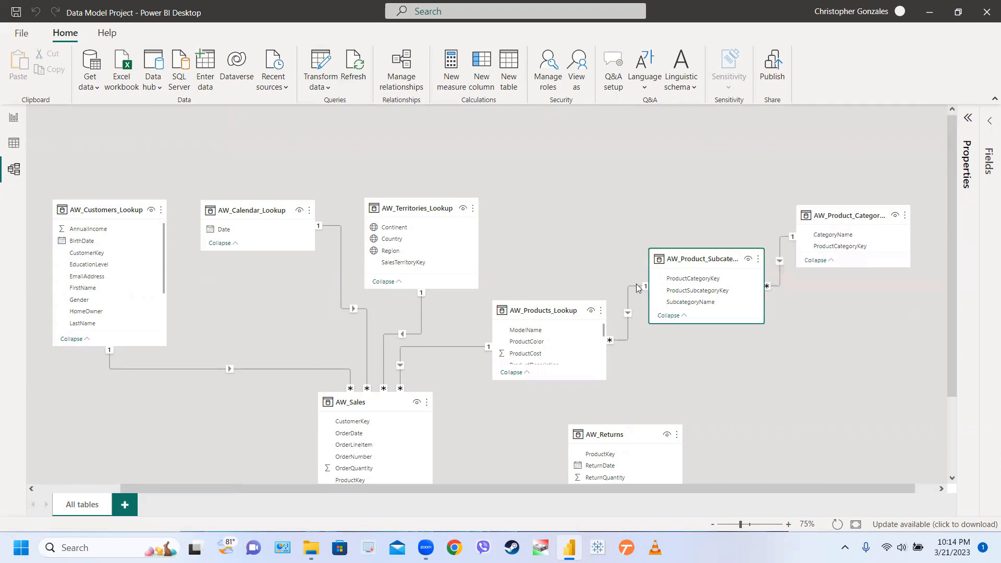
click(523, 316)
click(374, 399)
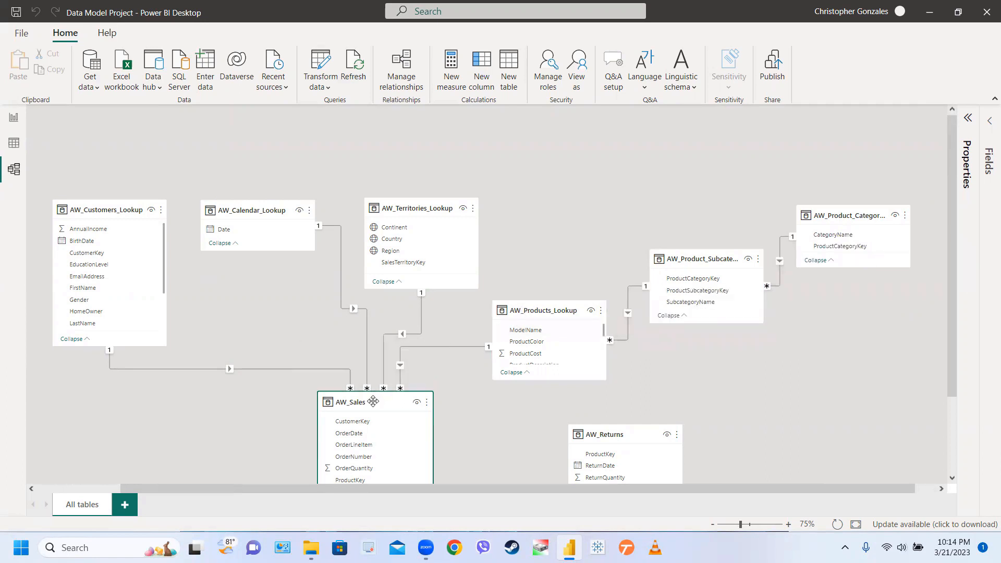
scroll(373, 395, down, 3)
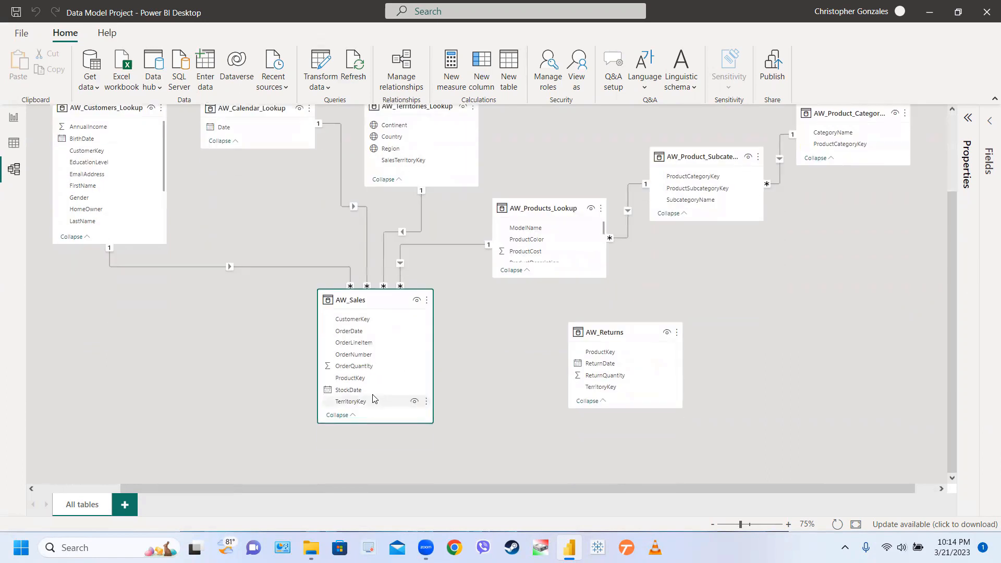
drag(951, 282, 955, 251)
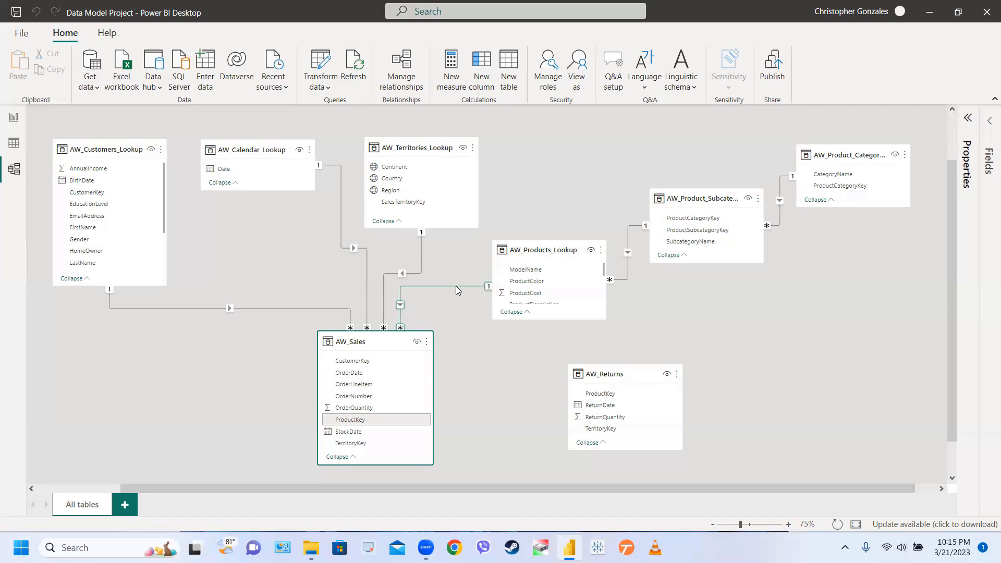
Add a clustered bar chart to the Sales_Report page, place it below the Country table, and make it narrower and taller.
click(16, 119)
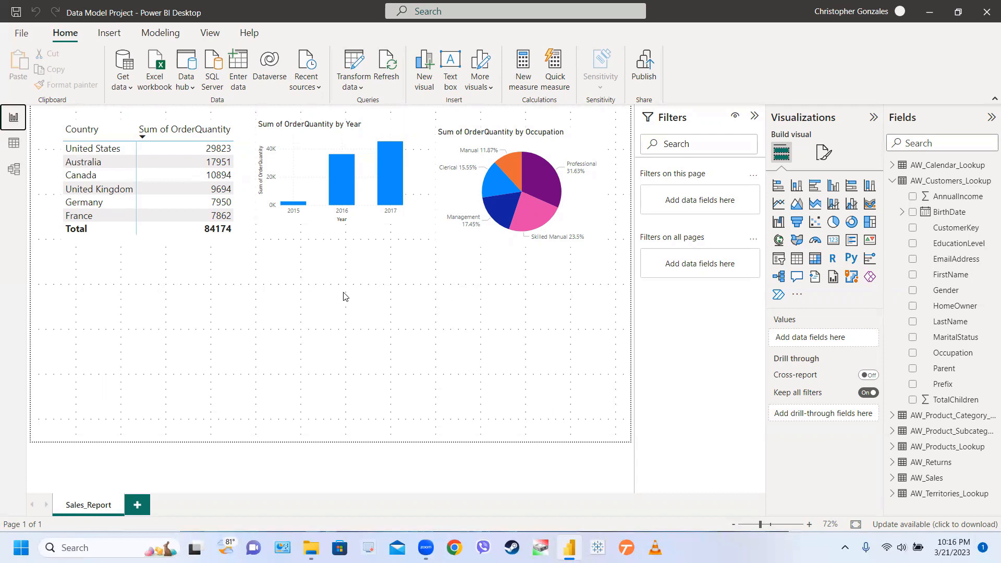
click(816, 191)
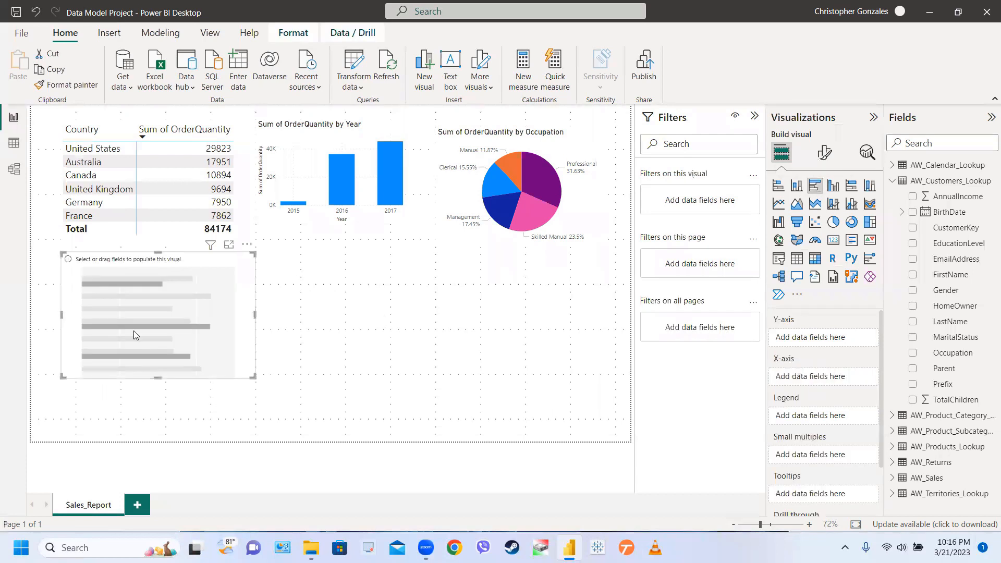
drag(104, 340, 128, 327)
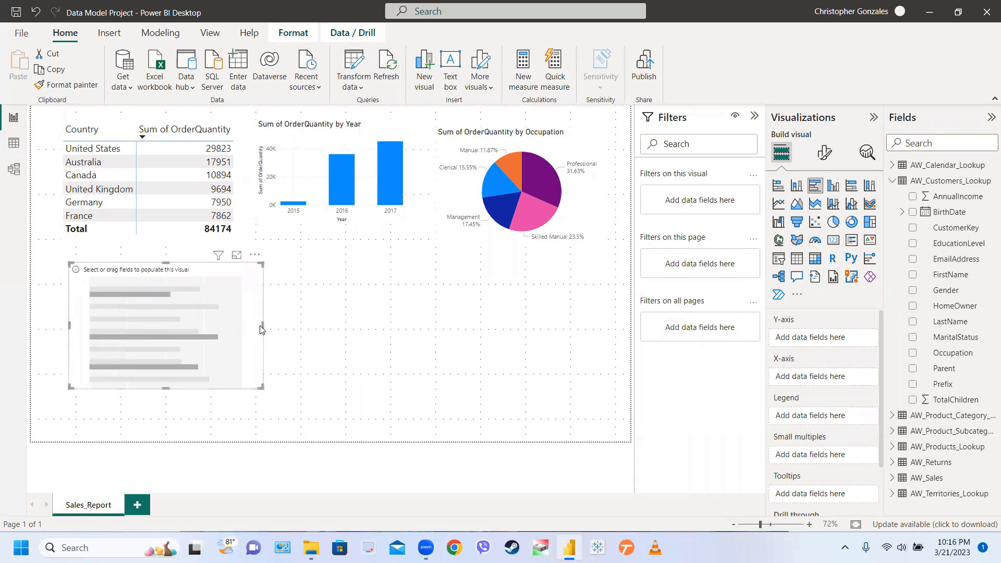
drag(262, 328, 233, 329)
drag(153, 388, 152, 411)
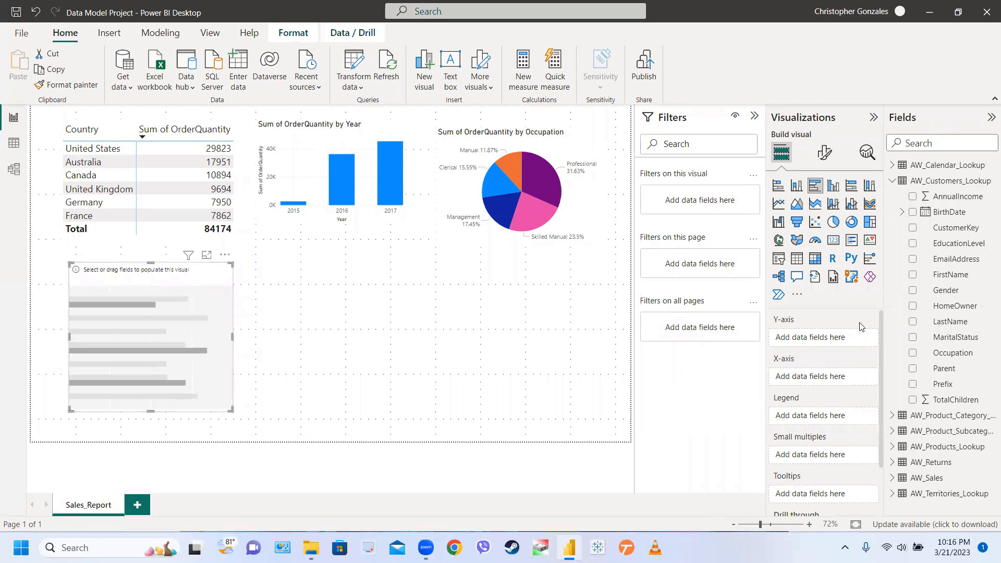
Chart OrderQuantity from AW_Sales by ProductName from AW_Products_Lookup, and convert the visual to a matrix.
click(893, 182)
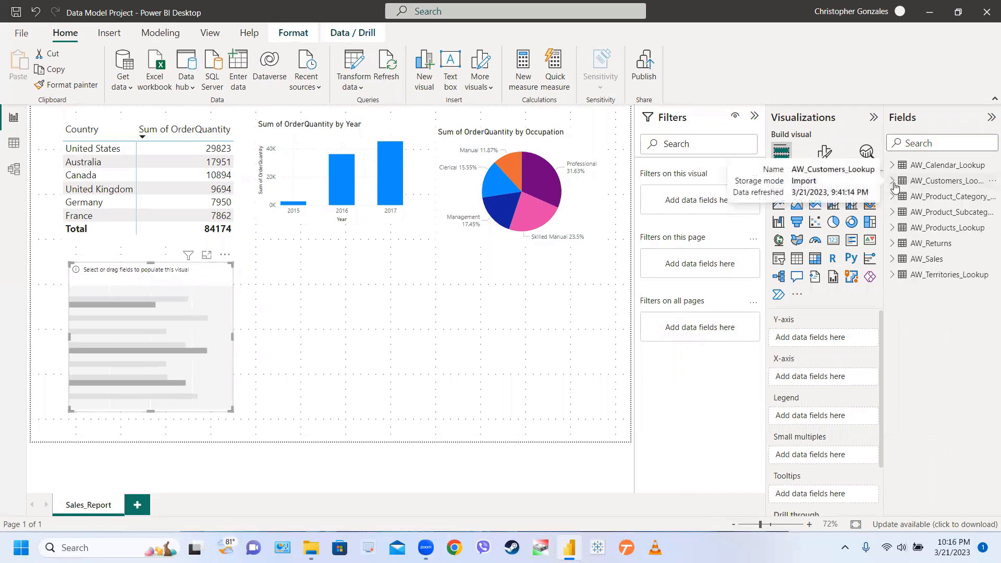
click(893, 259)
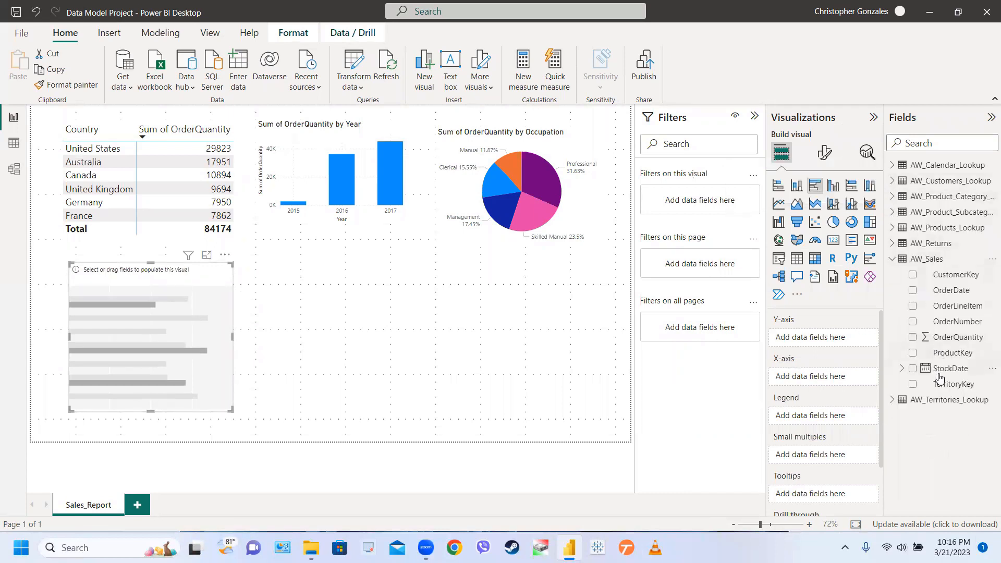
drag(945, 341, 827, 386)
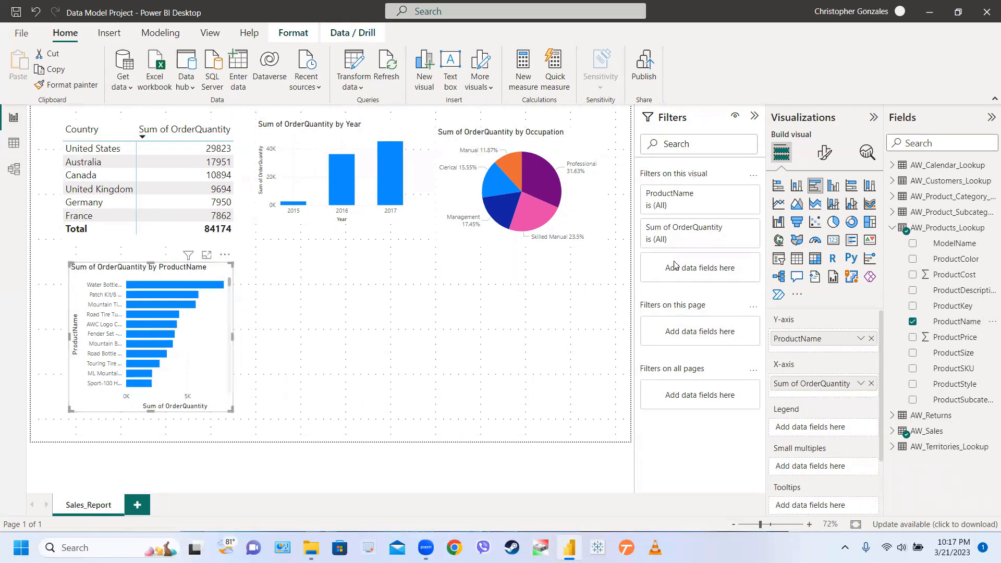
click(815, 263)
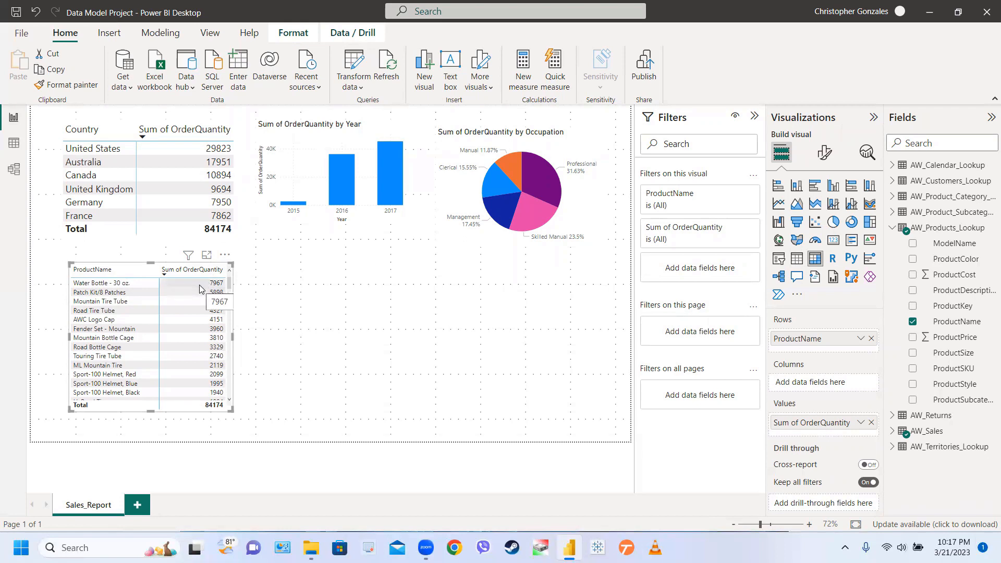
Turn on data bars for Sum of OrderQuantity in the product matrix and look through its product rows.
click(823, 157)
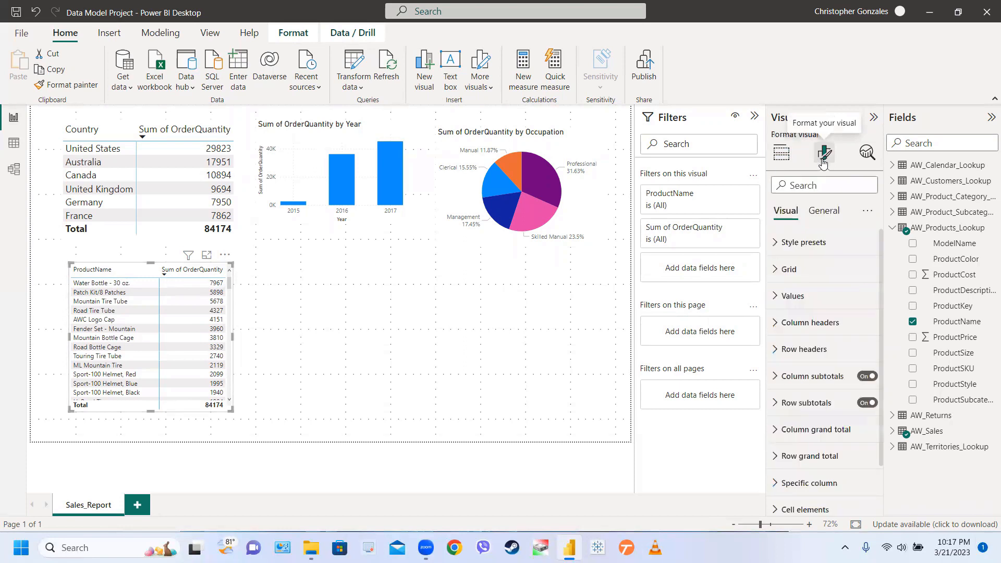
scroll(822, 434, down, 1)
click(811, 451)
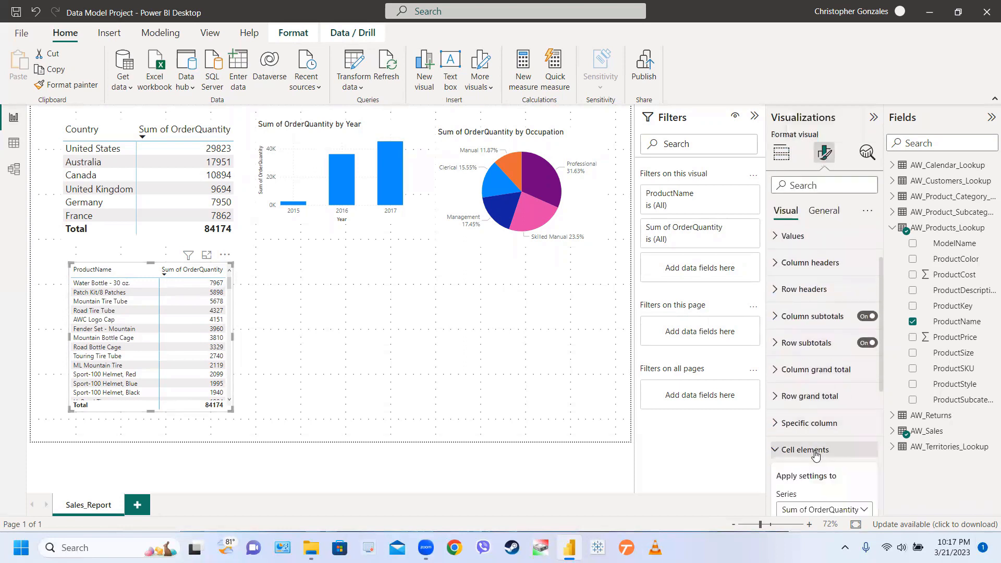
scroll(816, 454, down, 3)
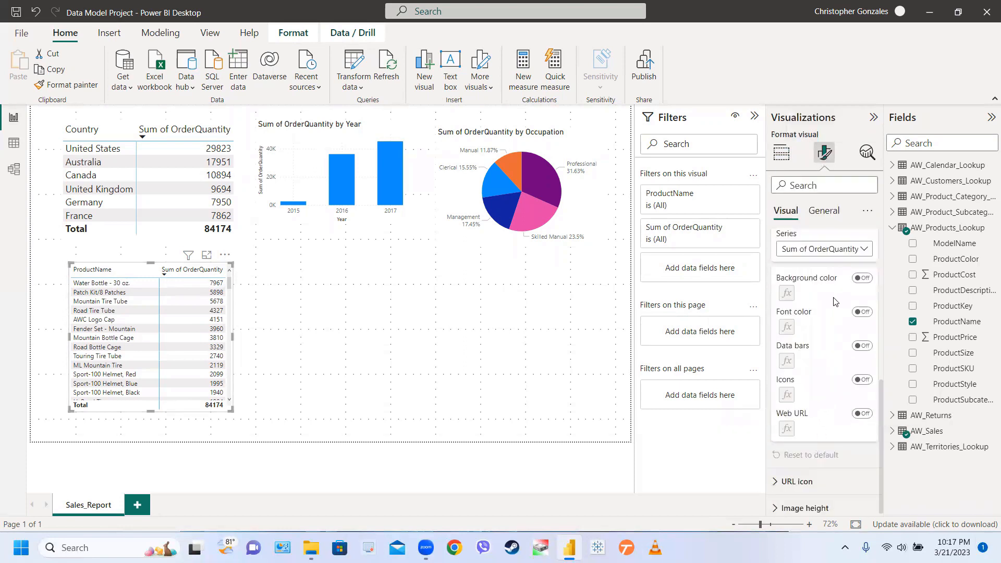
click(853, 251)
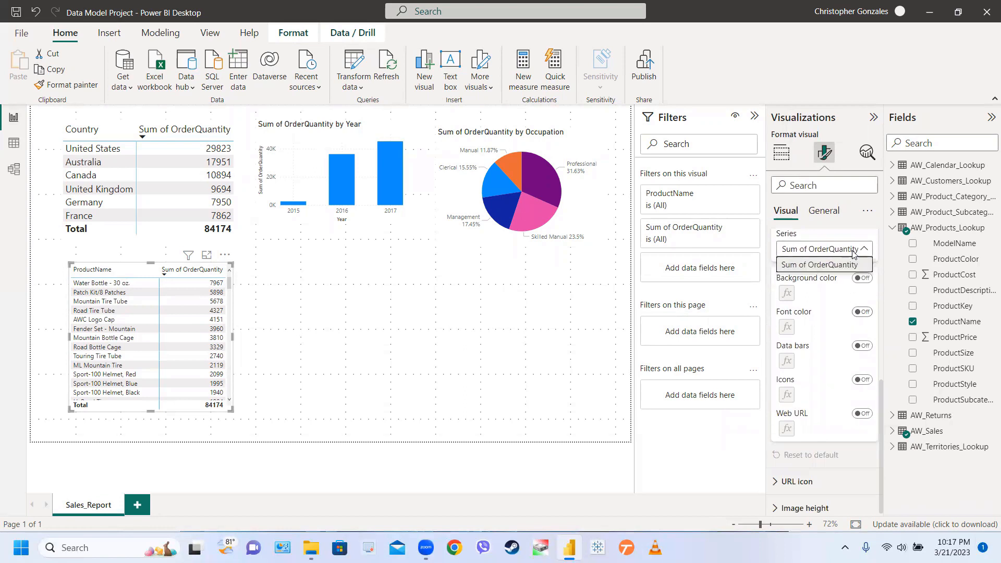
click(854, 253)
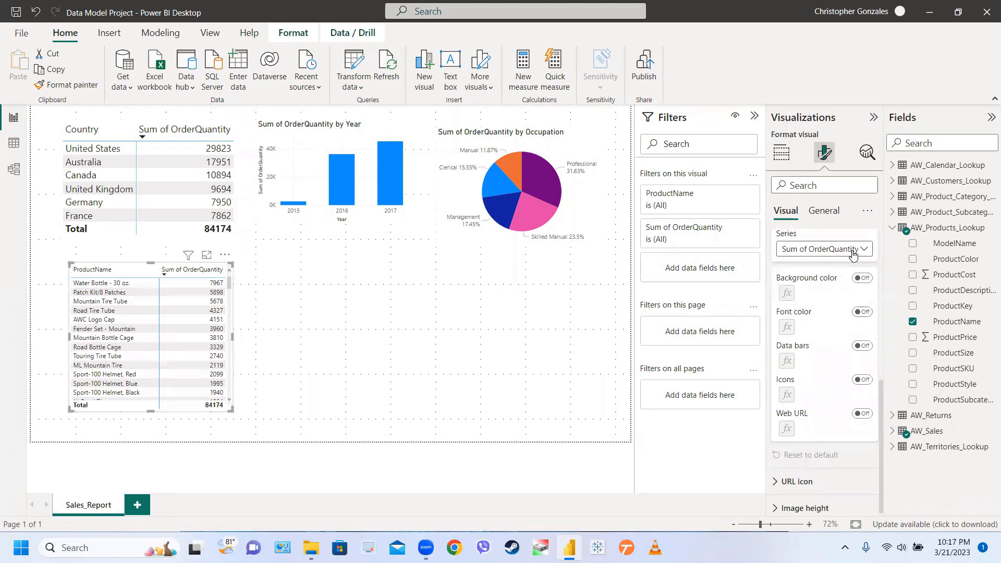
click(863, 347)
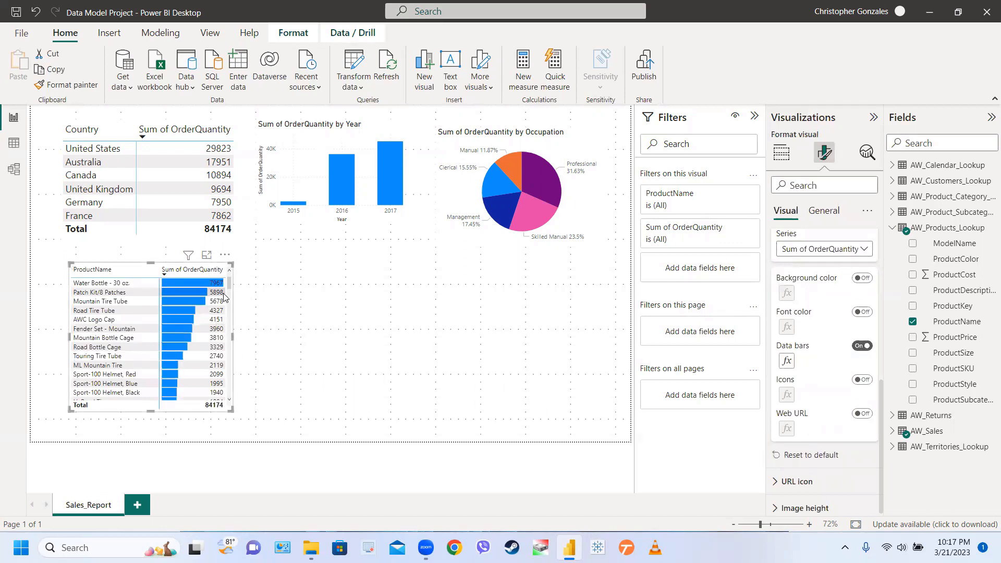
scroll(224, 295, down, 5)
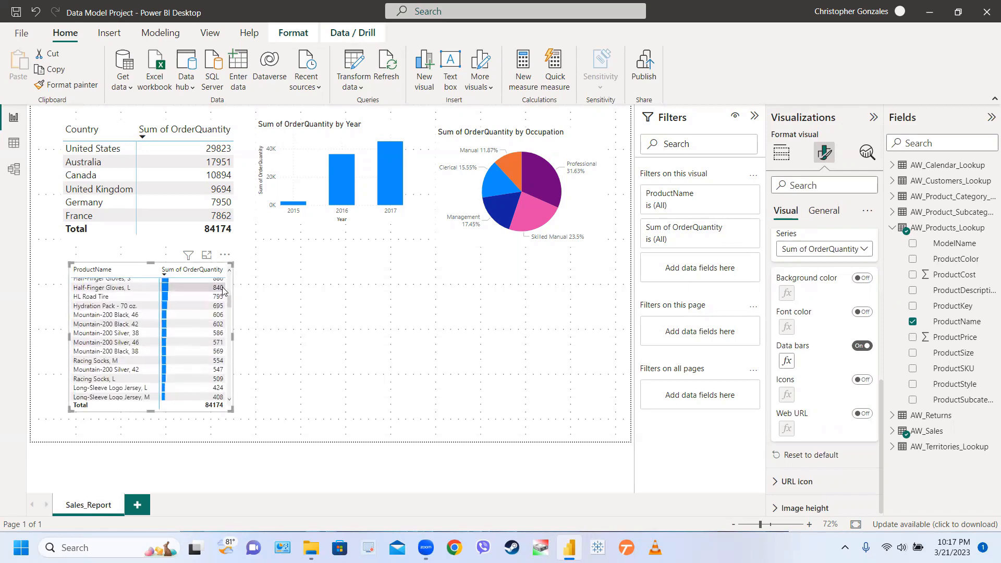
scroll(223, 291, down, 10)
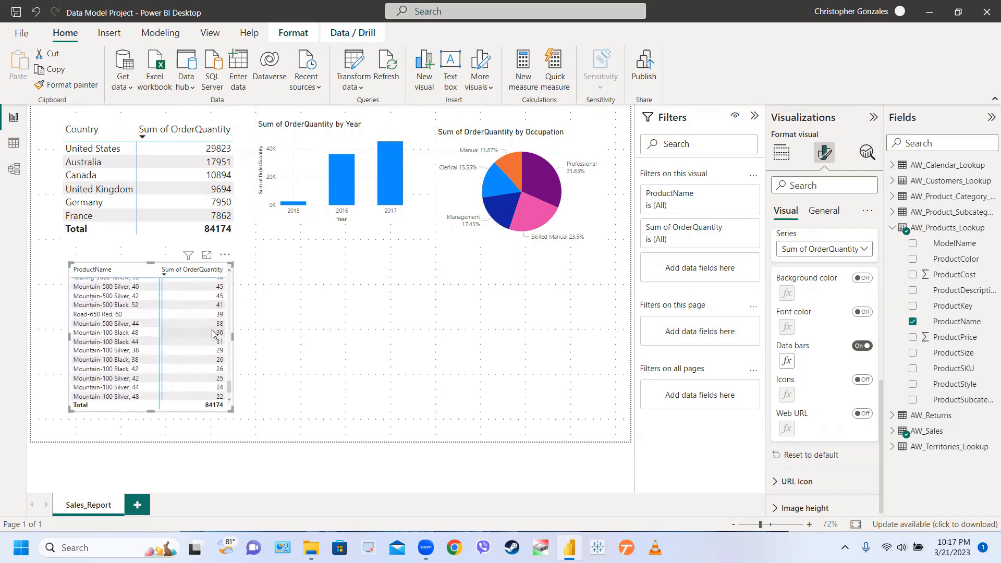
Add a treemap to the Sales_Report page beside the product matrix and make it slightly wider.
scroll(212, 333, up, 15)
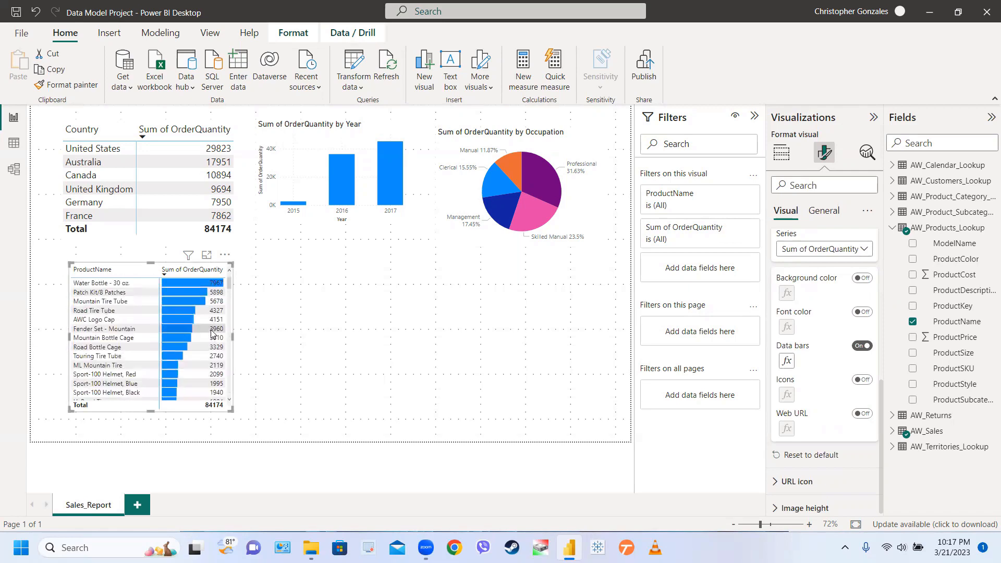
click(287, 290)
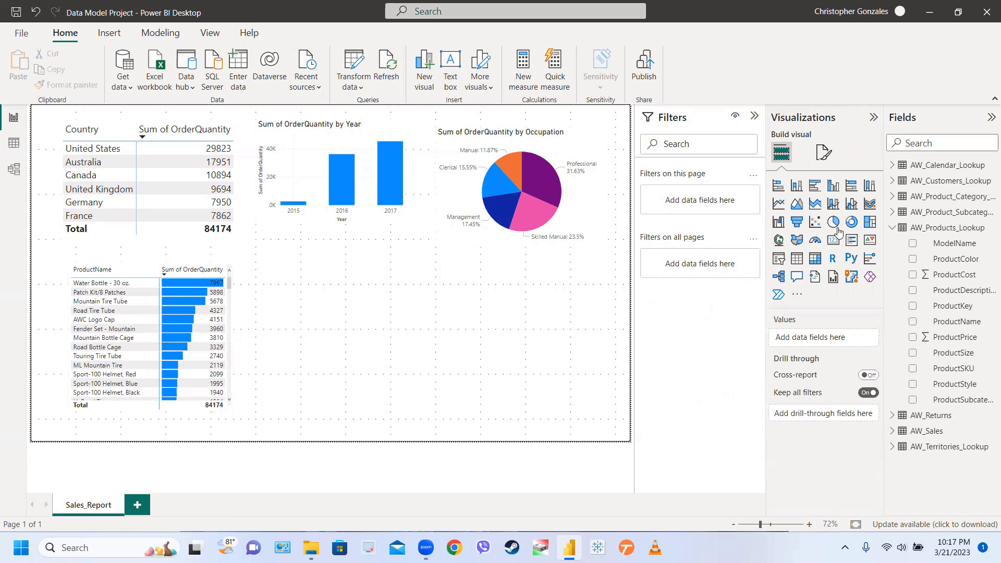
click(870, 222)
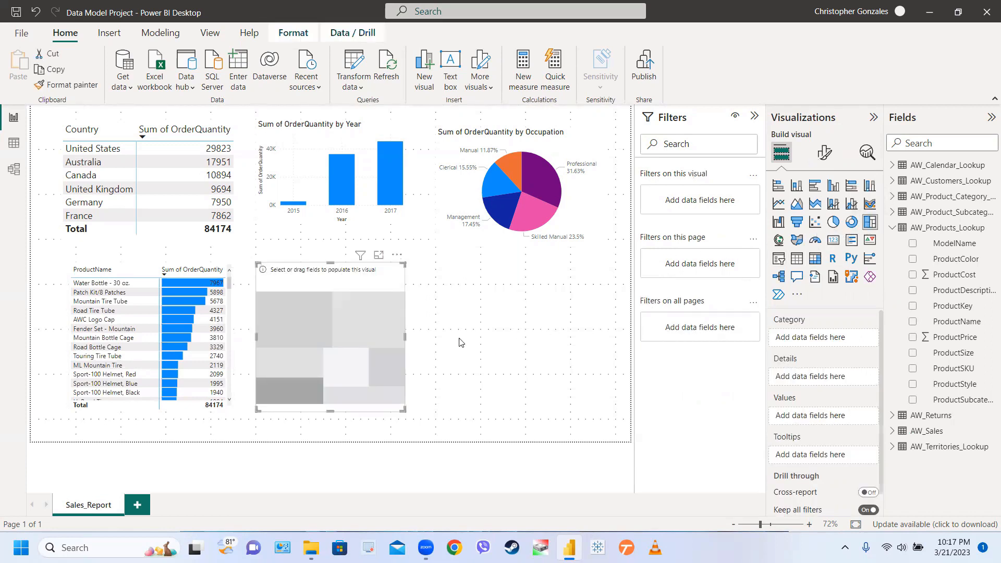
drag(405, 337, 421, 340)
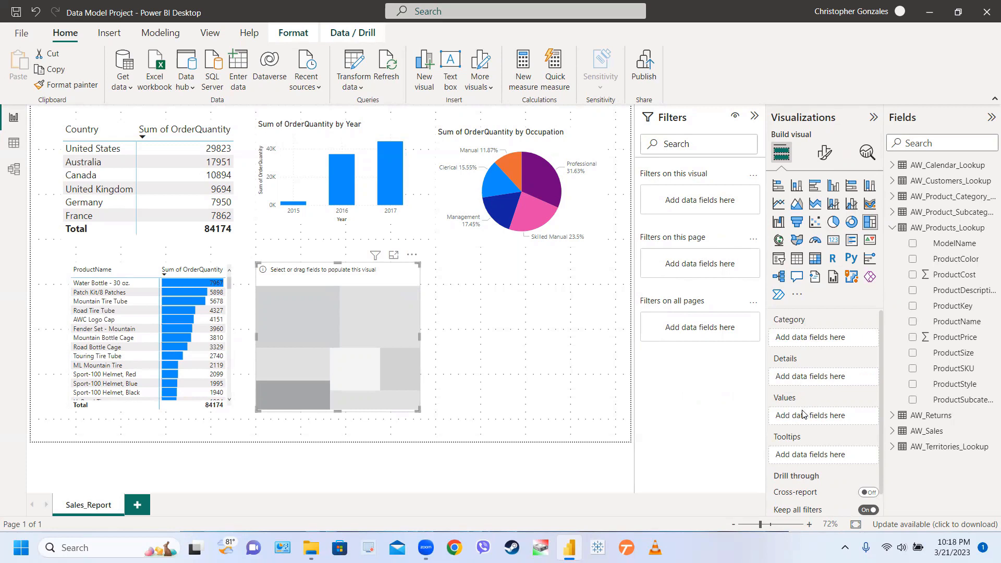
Populate the treemap with OrderQuantity from AW_Sales as values and SubcategoryName from the product subcategory table as category.
click(895, 230)
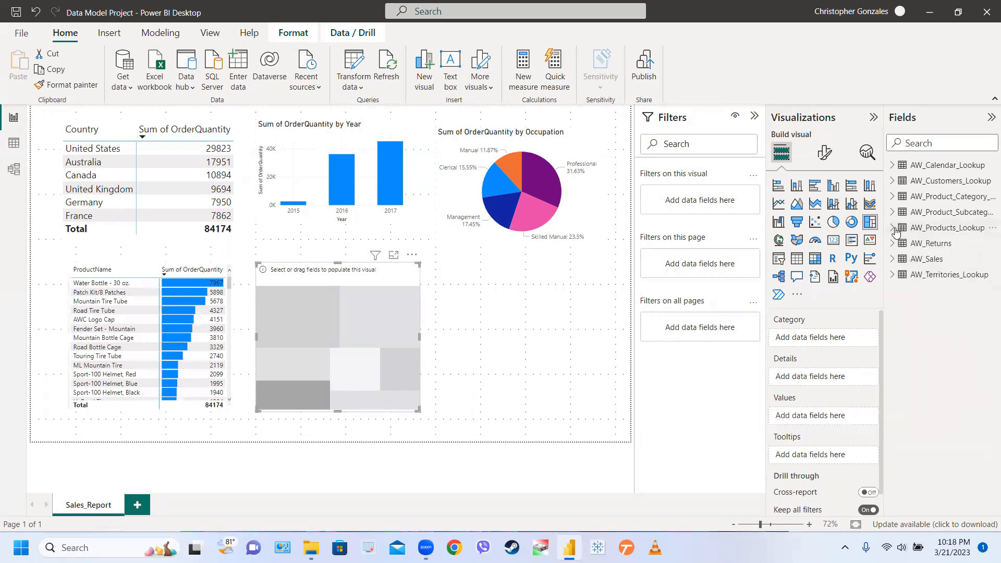
click(892, 261)
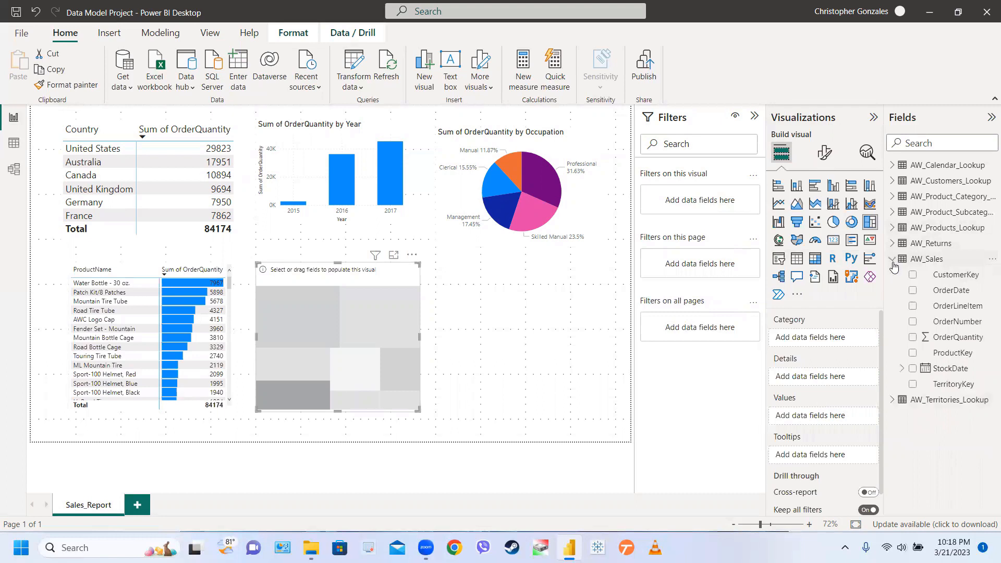
drag(950, 340, 840, 418)
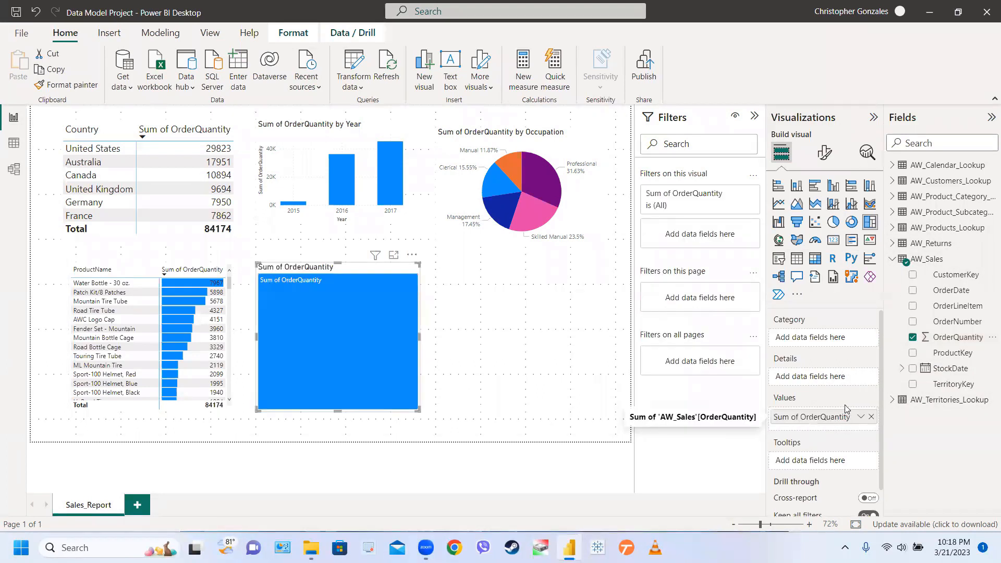
click(892, 260)
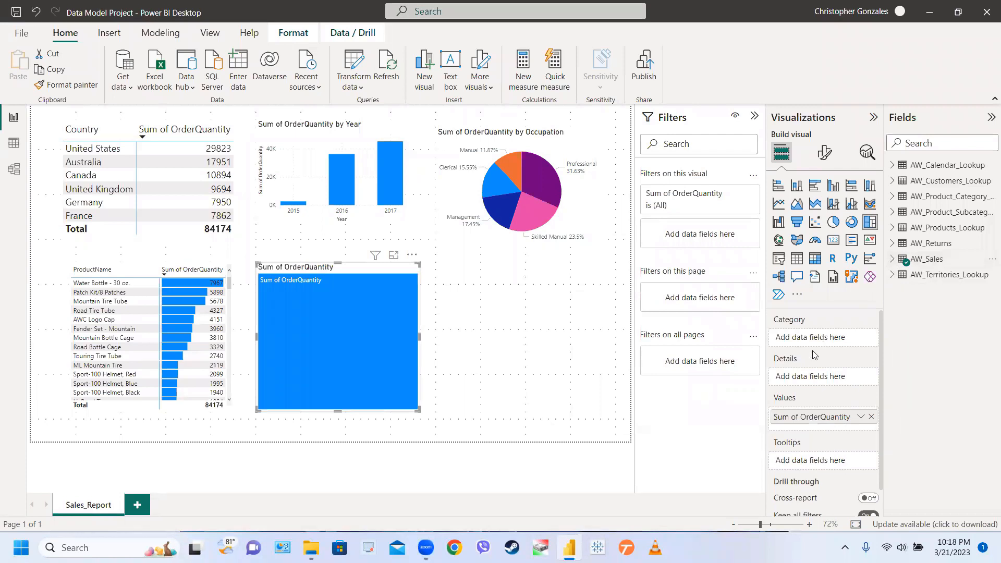
click(891, 213)
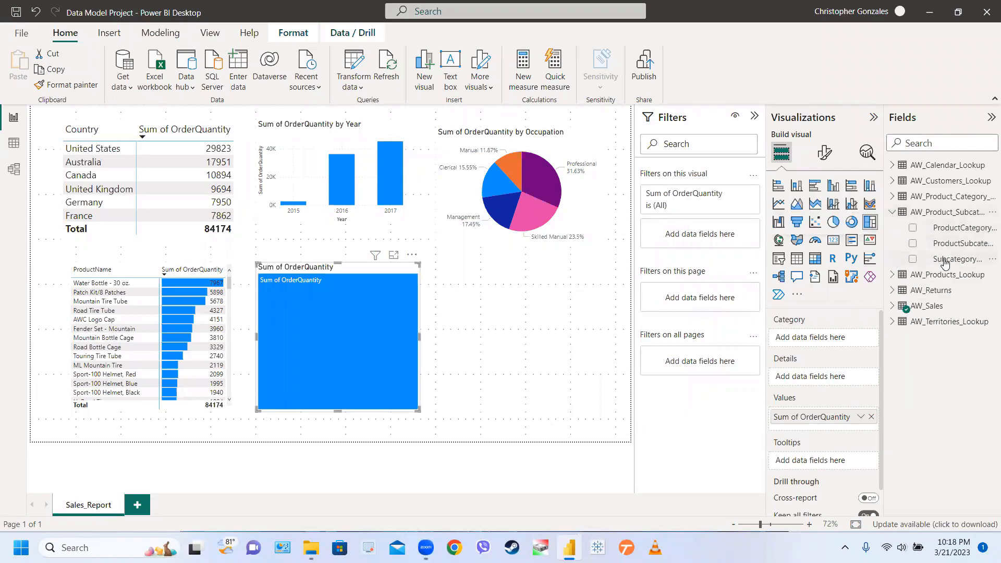
drag(944, 259, 835, 339)
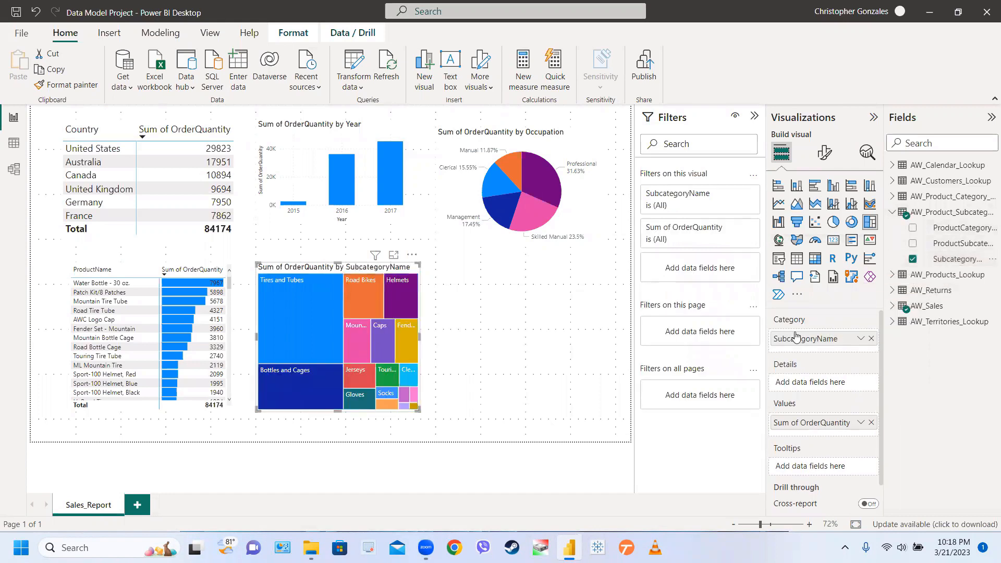
mouse_move(320, 309)
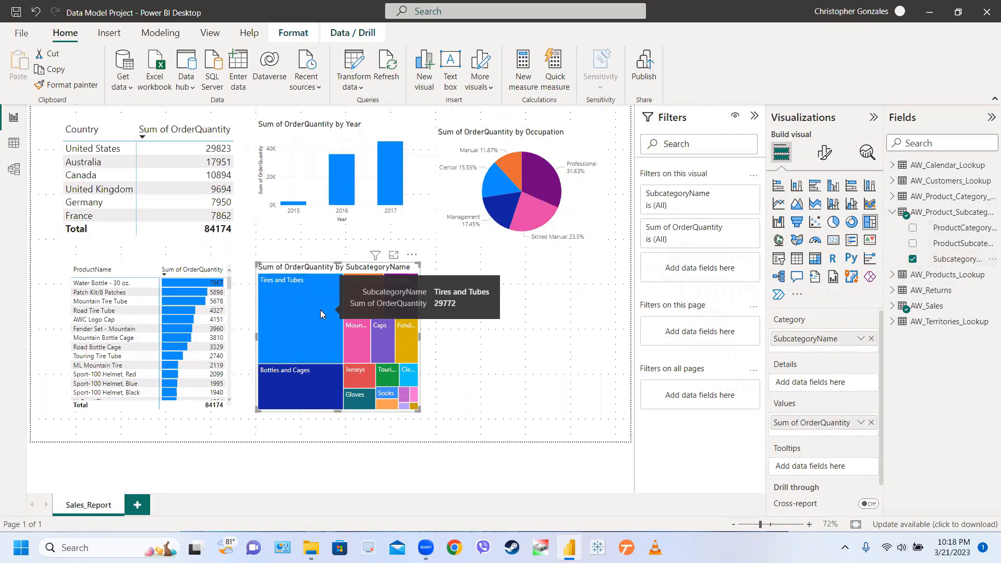
Add a donut chart beside the treemap, showing OrderQuantity from AW_Sales by CategoryName from the product category table.
click(548, 306)
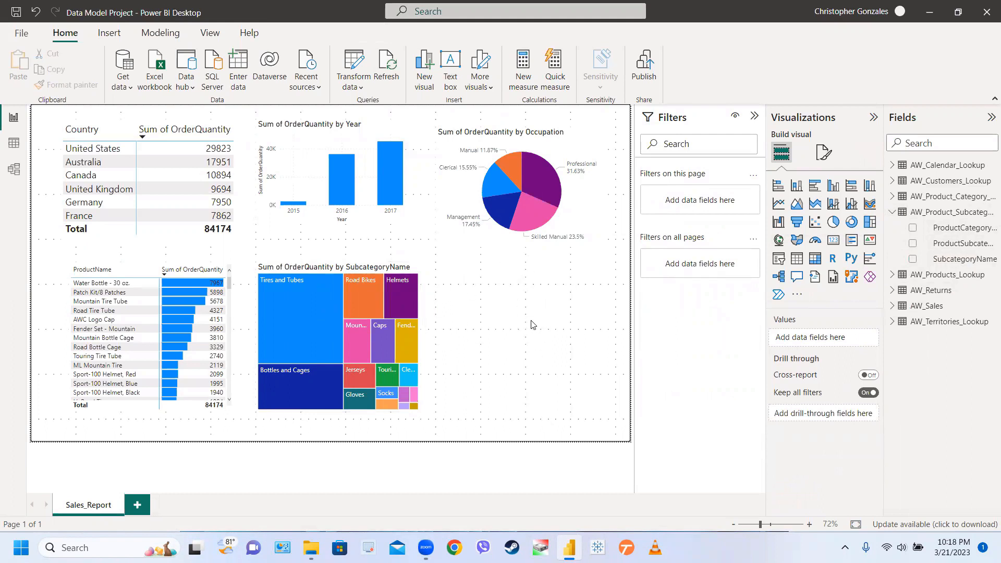
click(852, 222)
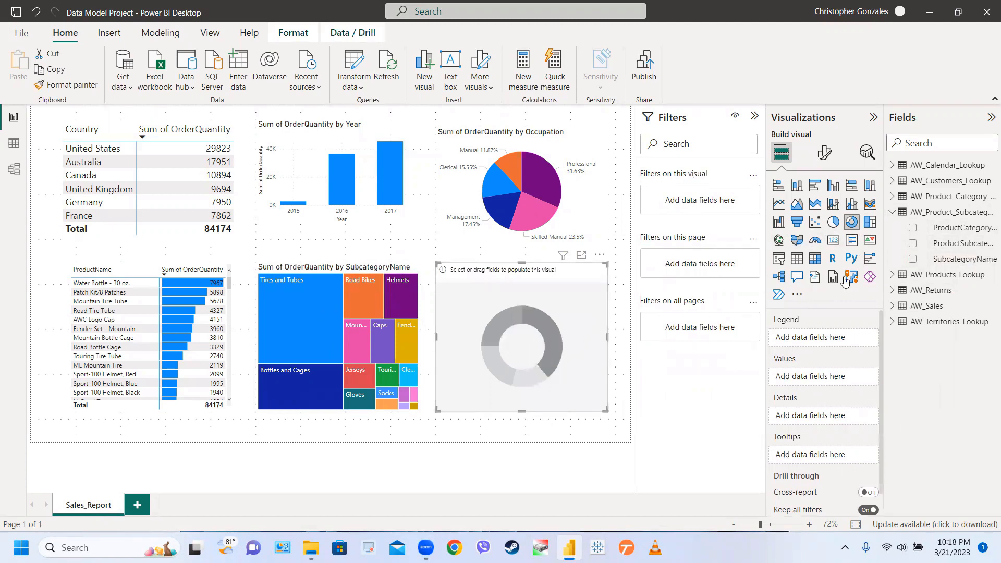
click(892, 212)
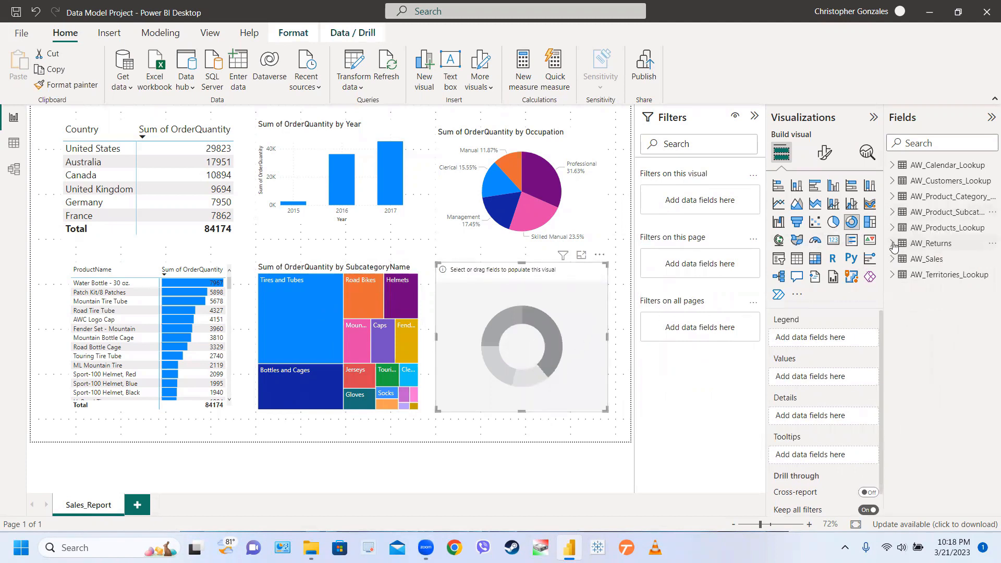
click(892, 259)
drag(953, 338, 837, 375)
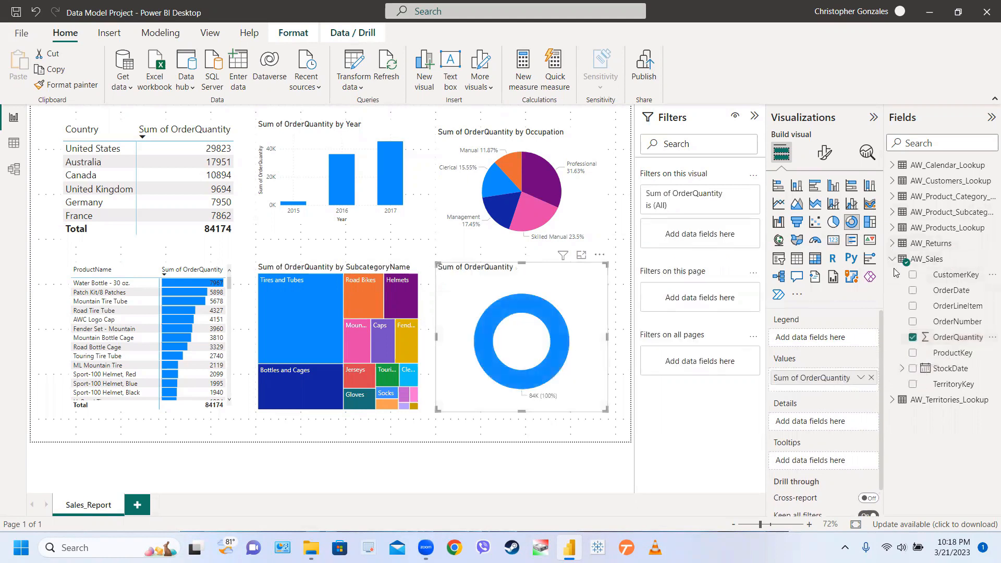
click(892, 259)
click(894, 197)
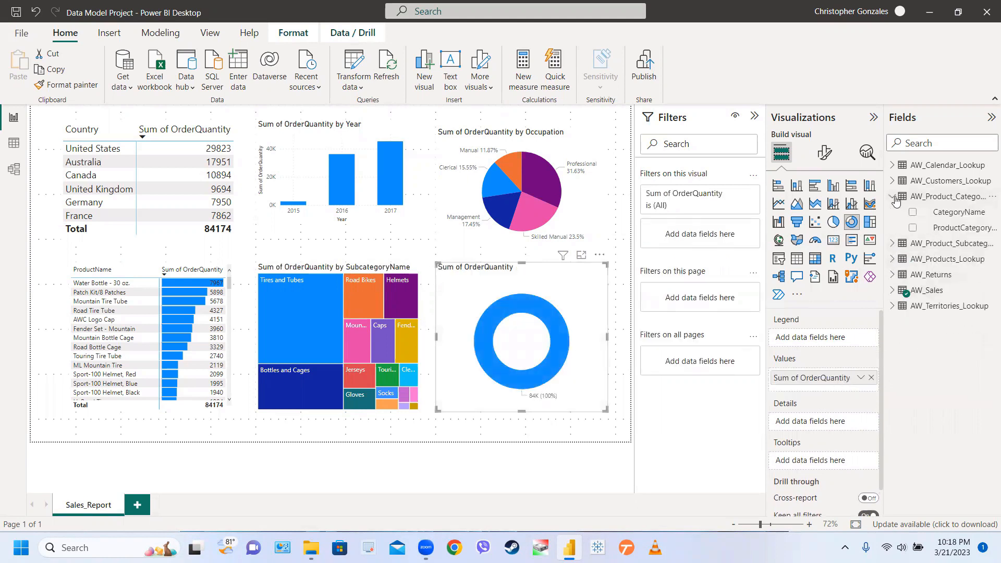
drag(934, 213, 821, 339)
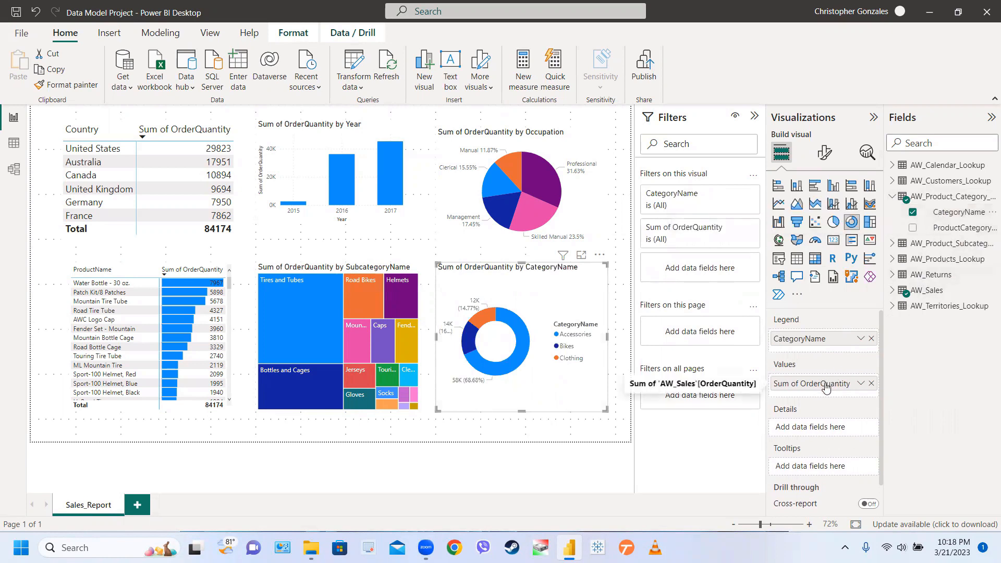
Turn off the donut chart's legend and set its detail label contents to Category, percent of total.
click(825, 153)
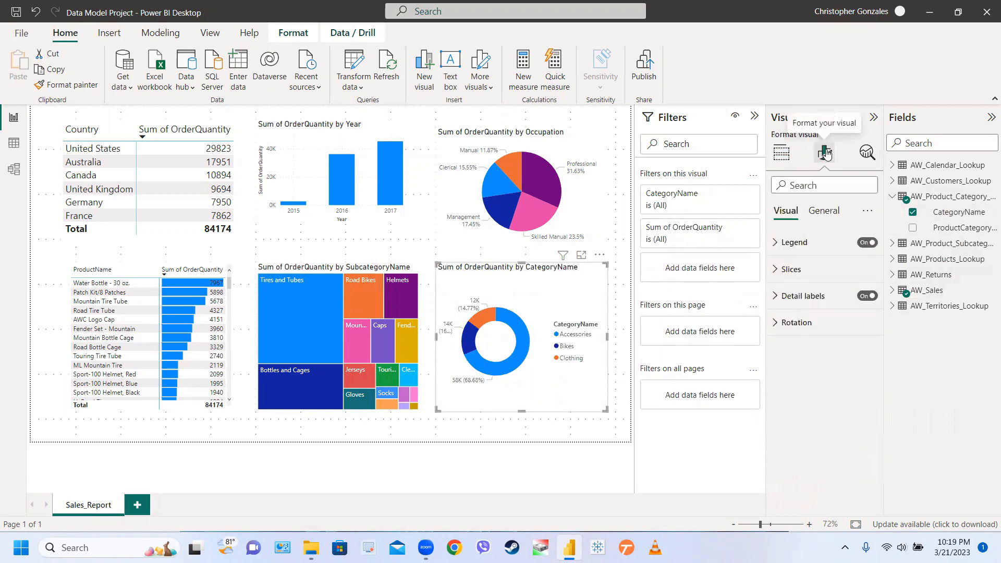
click(868, 242)
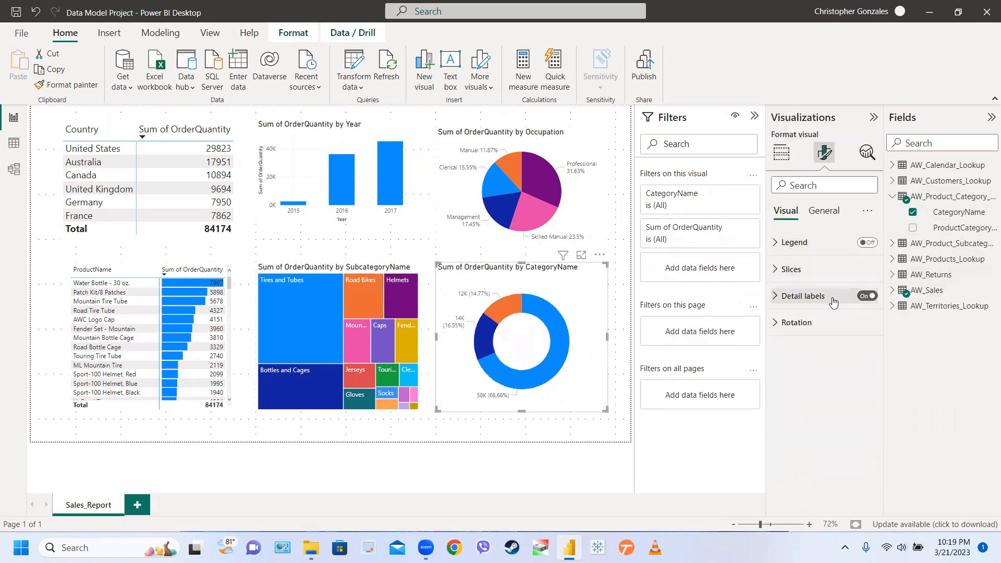
click(833, 302)
click(841, 408)
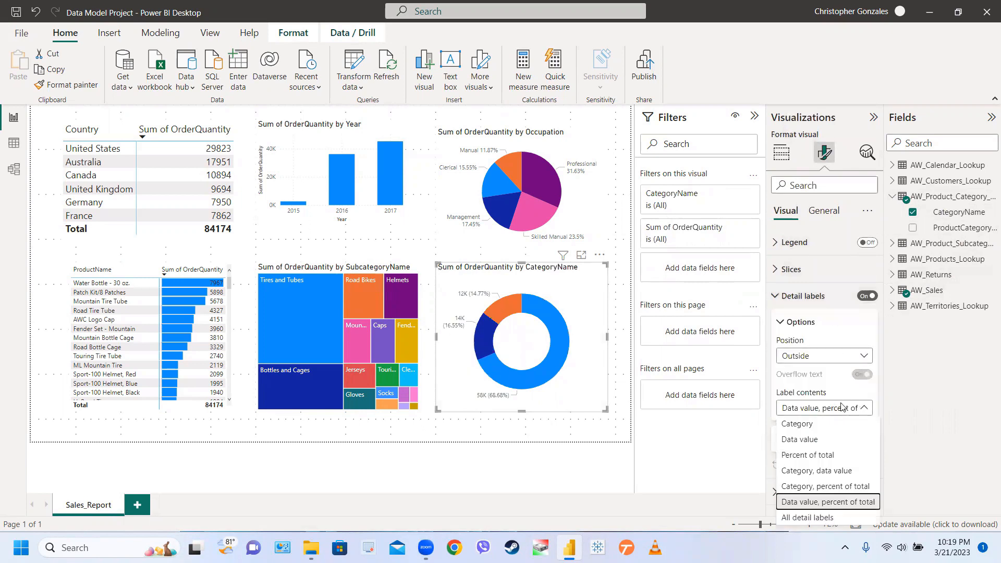
click(838, 488)
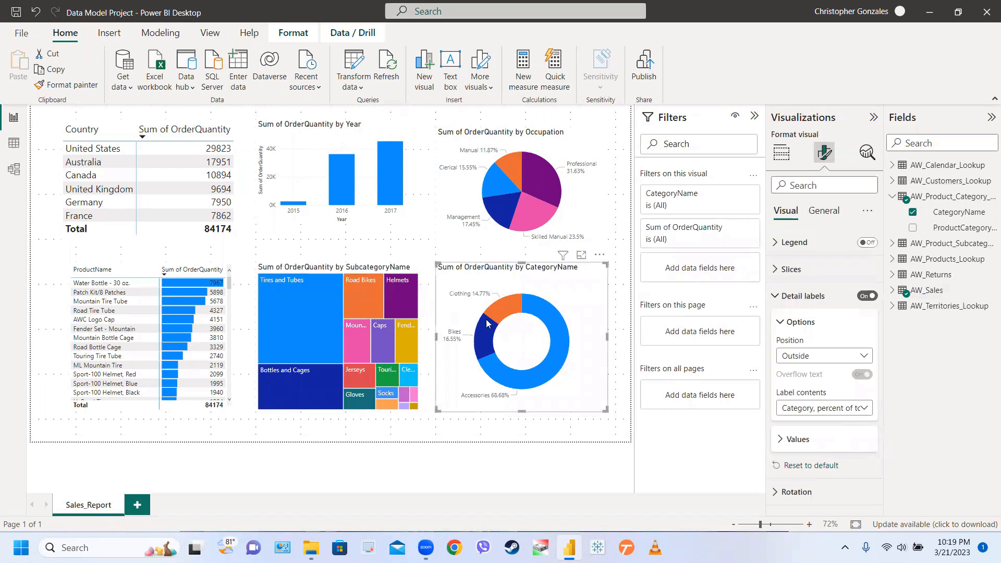
Make the donut chart slightly smaller, position it under the Occupation pie chart, and deselect it.
drag(606, 410, 579, 392)
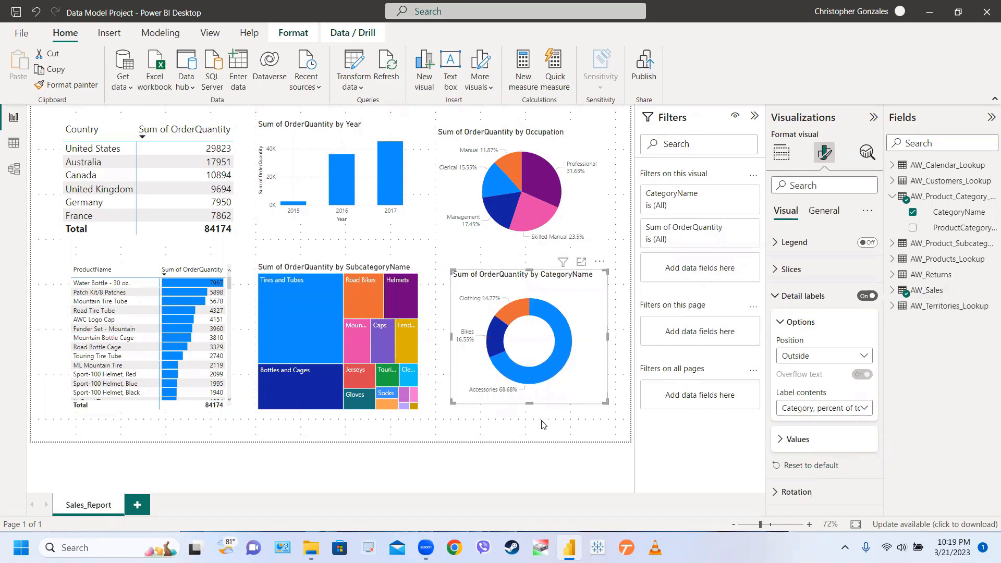
click(482, 410)
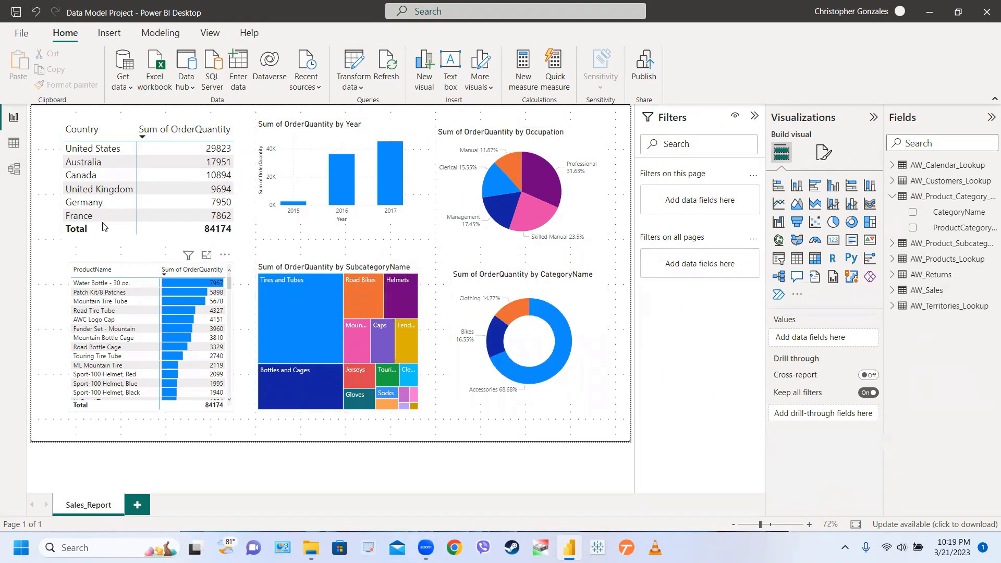
Check the model and data views, return to the report, and save the Data Model Project file.
click(13, 169)
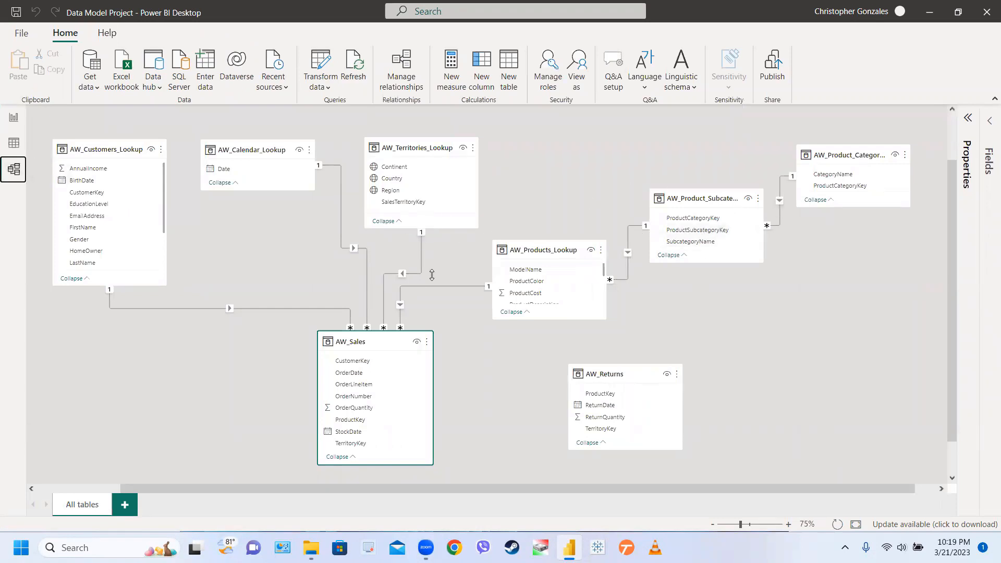
click(13, 142)
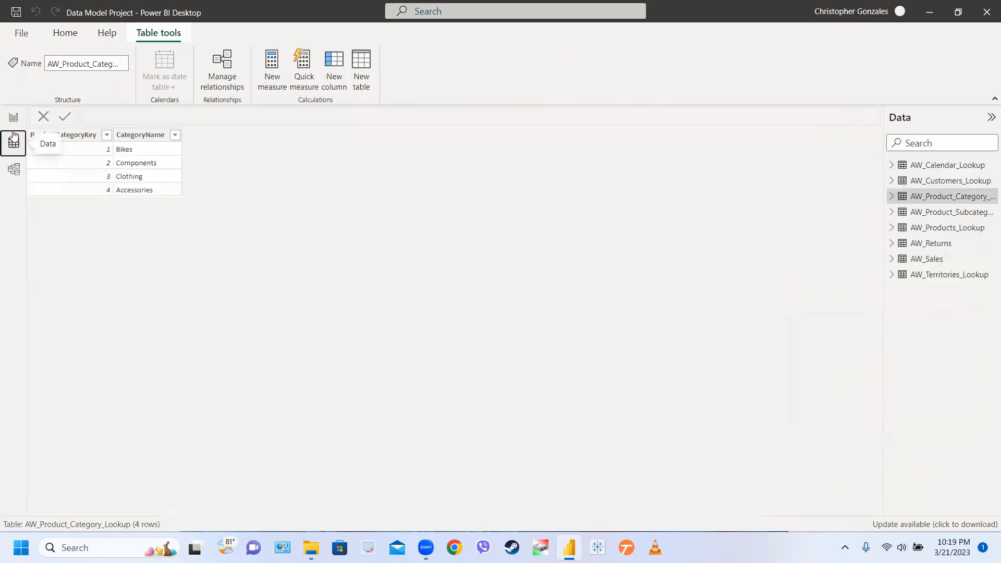
click(14, 123)
click(20, 34)
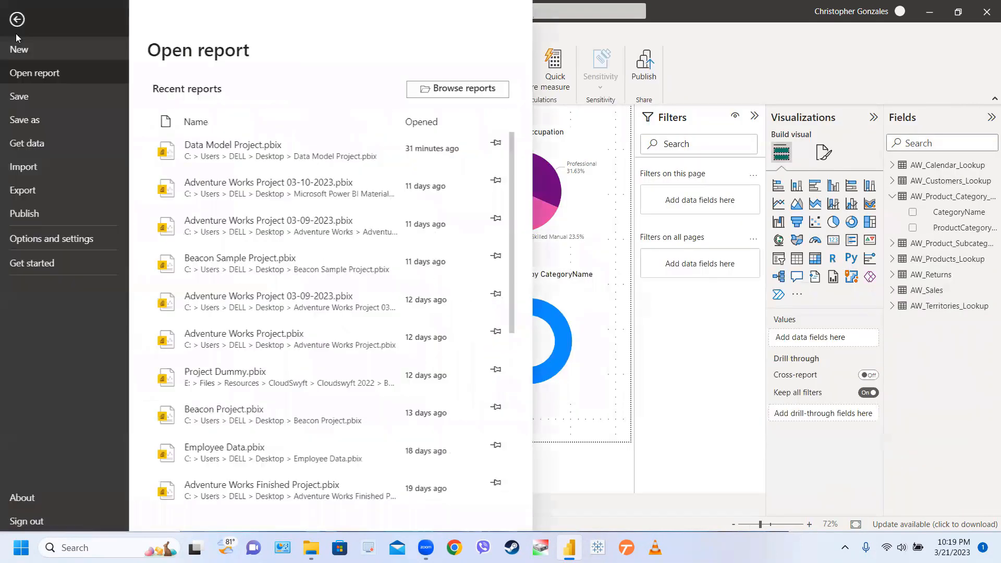
click(18, 96)
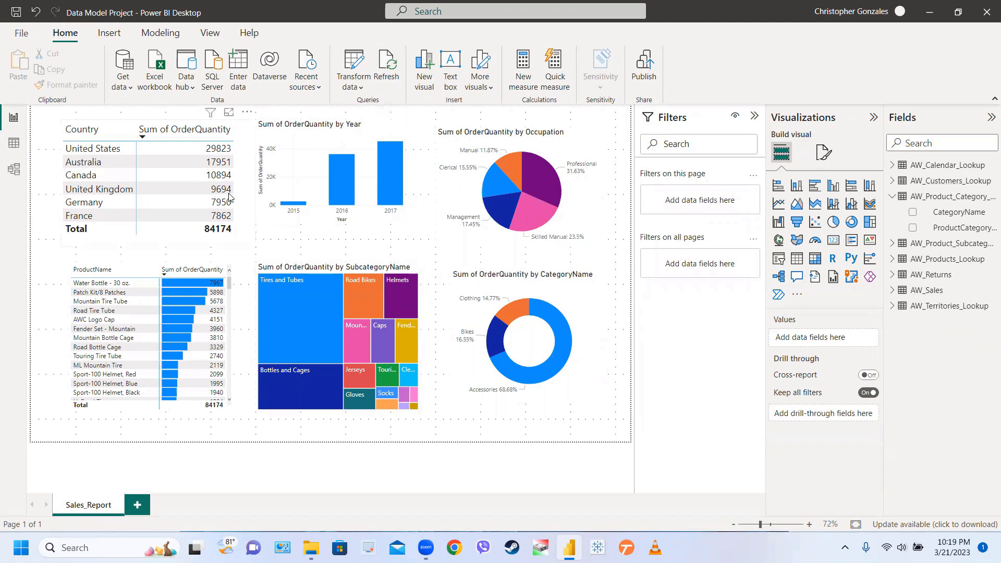
Cross-filter the report by United States in the Country table and clear that selection.
click(175, 148)
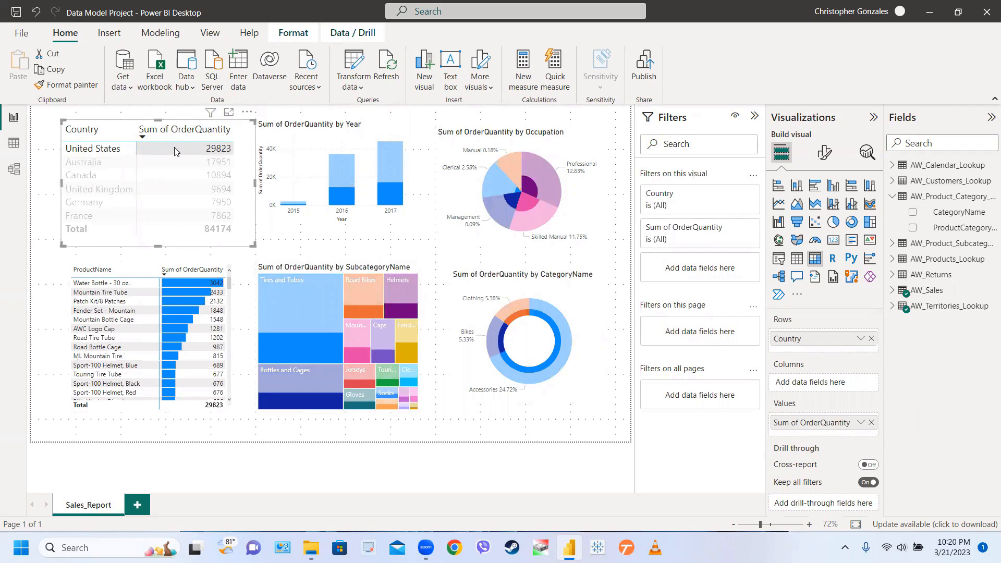
click(175, 147)
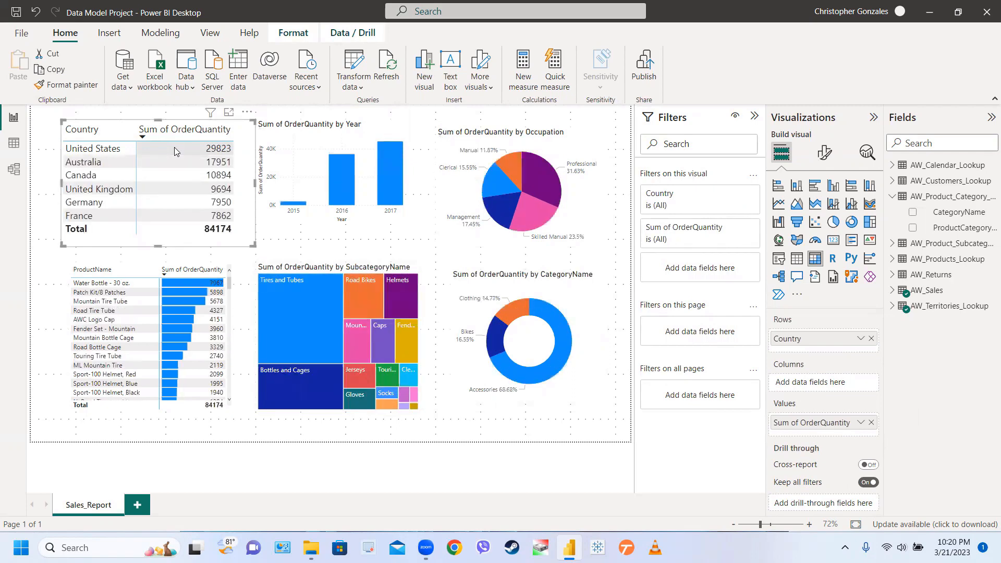
View the order records behind the 2016 bar in the yearly chart and return to the report.
mouse_move(339, 193)
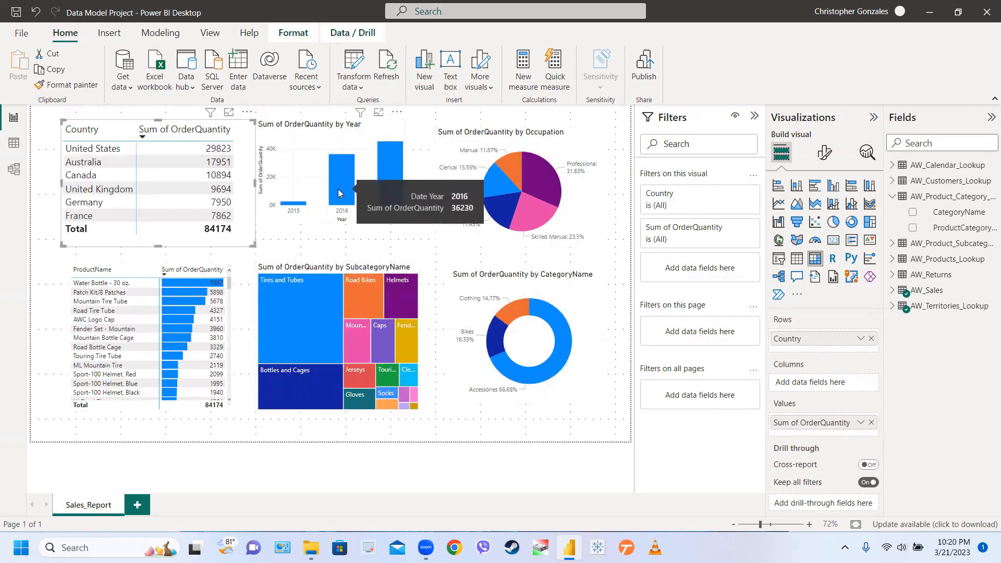
double_click(339, 194)
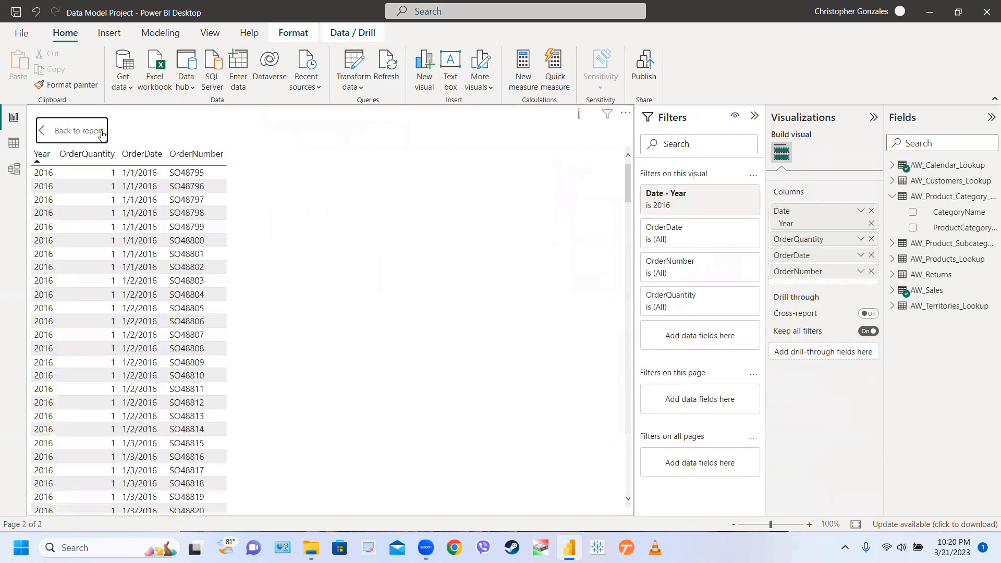
click(102, 133)
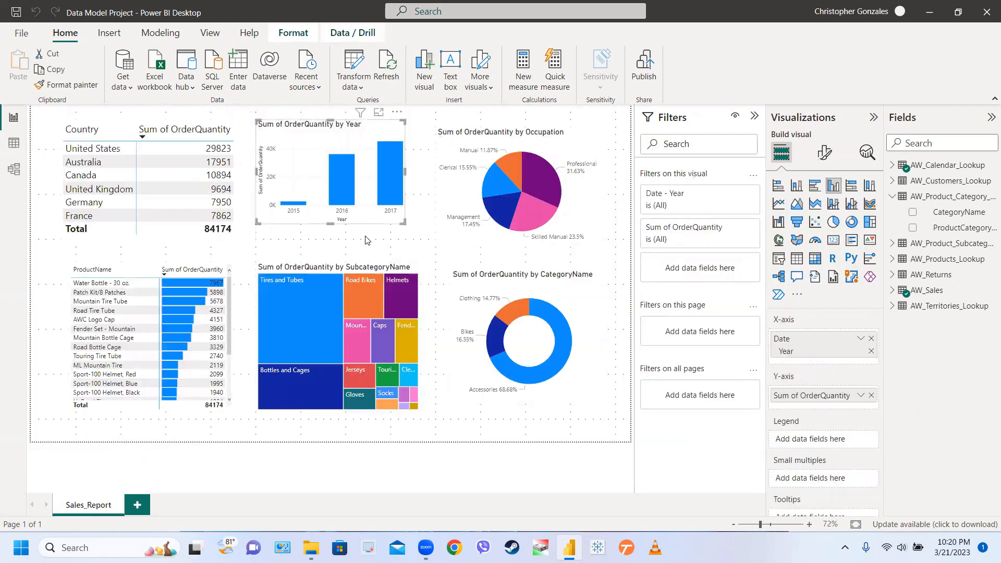
double_click(346, 193)
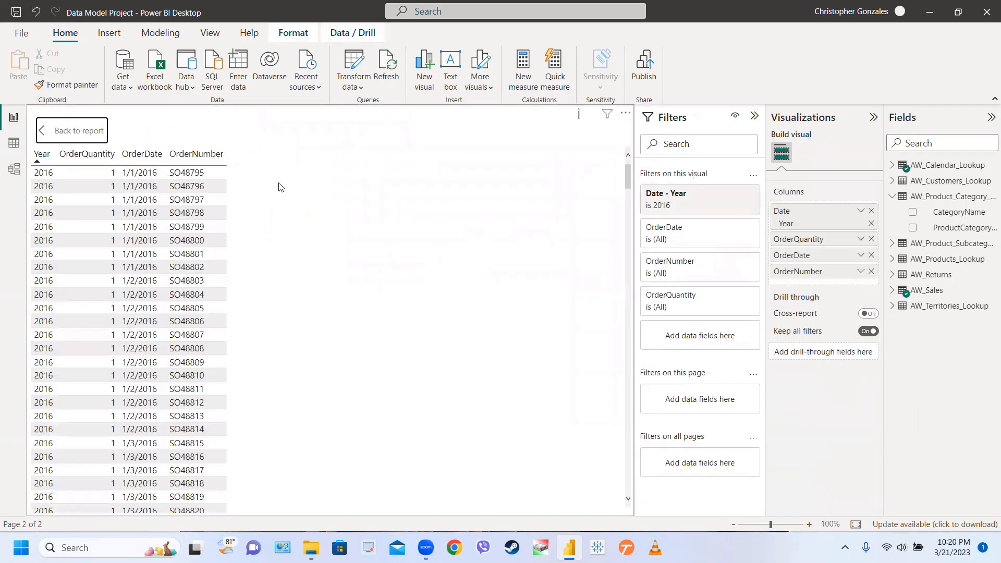
click(96, 133)
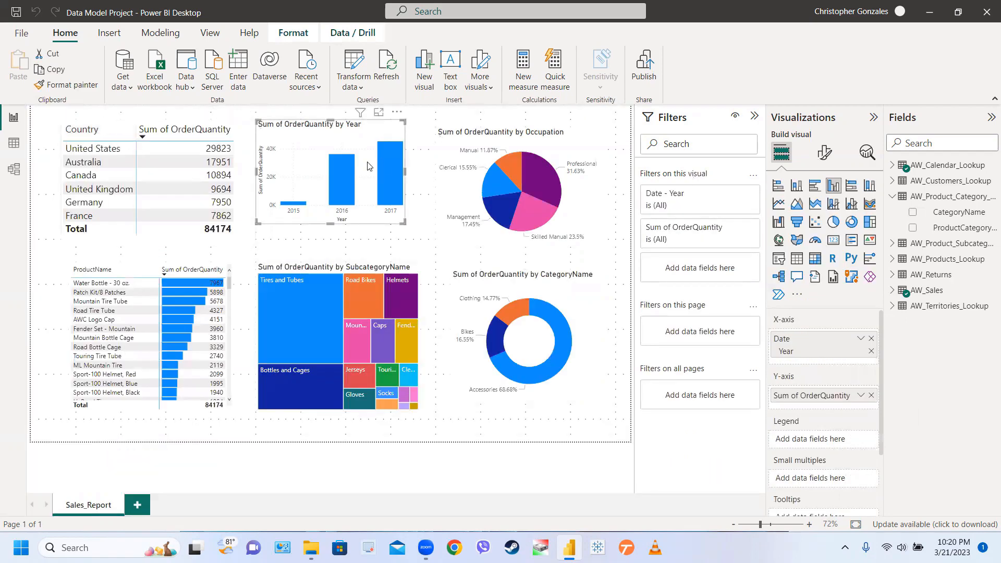
Cross-filter the report by Skilled Manual in the Occupation pie chart.
click(535, 214)
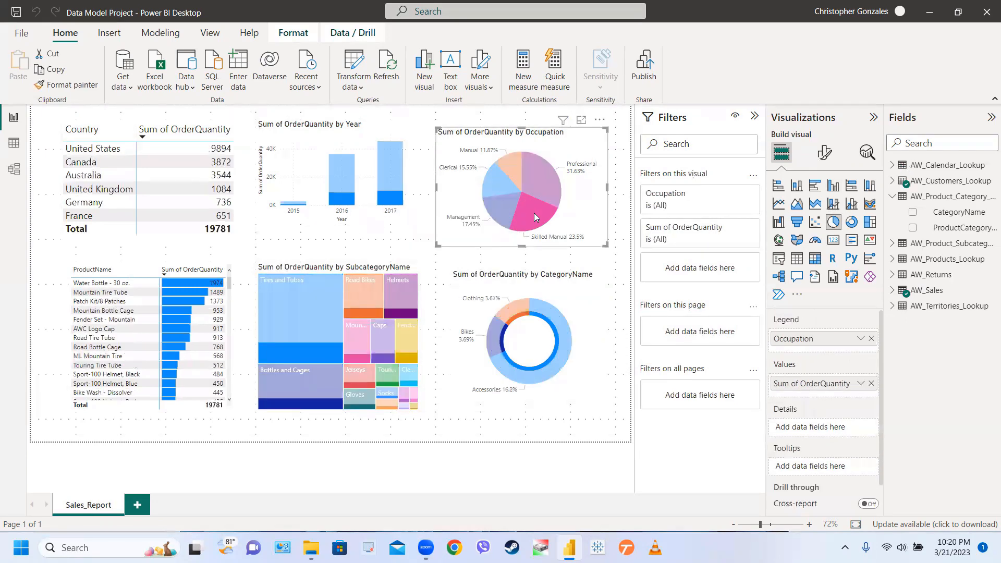
Cross-filter the report by Professional and Skilled Manual in turn in the Occupation pie chart, and clear the selection.
click(534, 213)
click(542, 183)
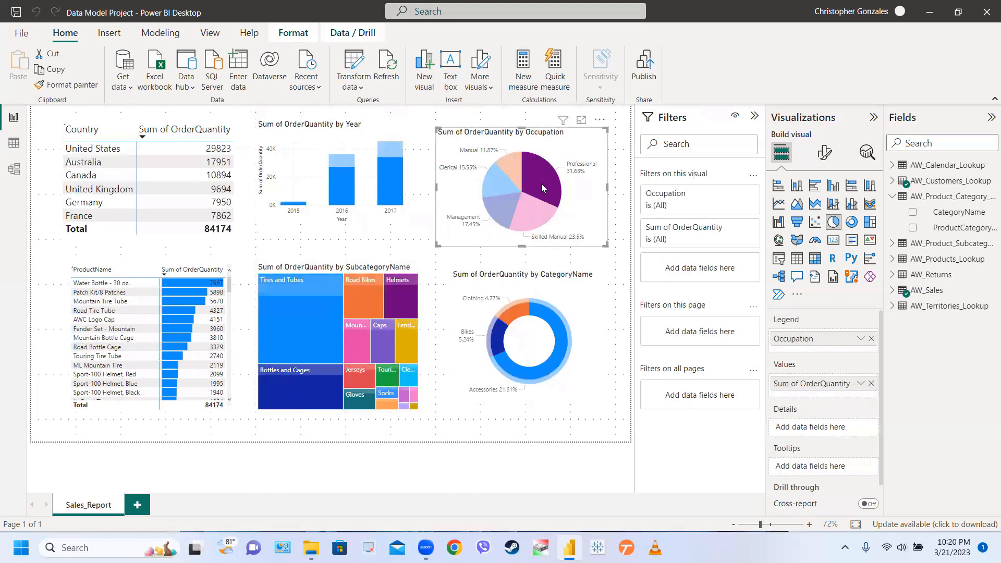
click(536, 214)
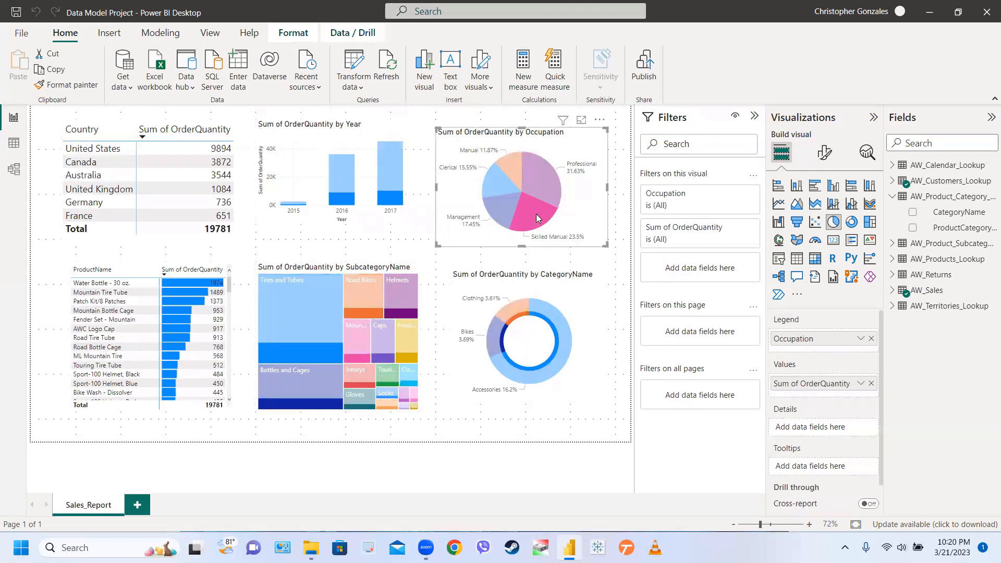
click(536, 214)
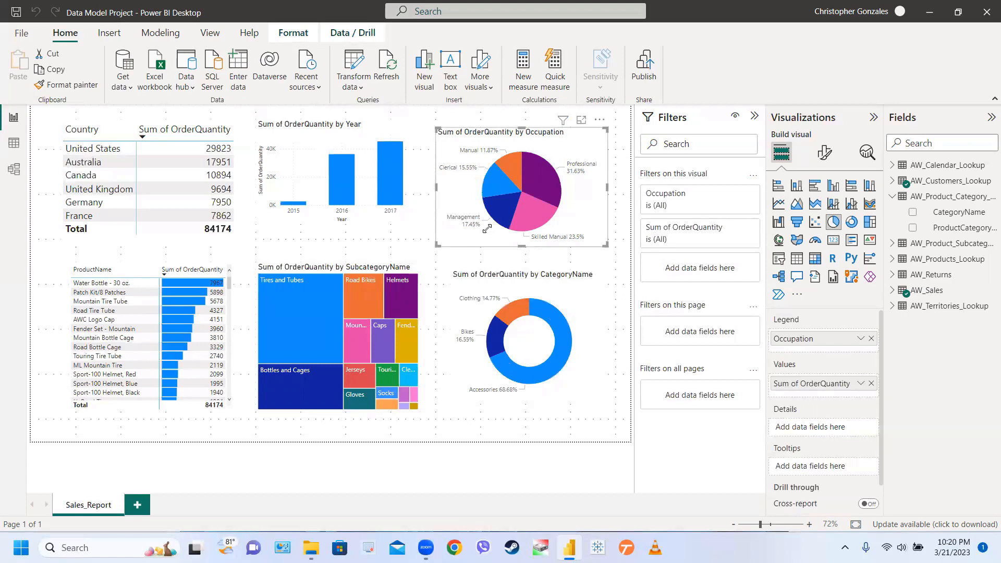
Cross-filter the report in turn by the Water Bottle - 30 oz. row, Tires and Tubes, and Accessories, clearing each selection.
click(201, 282)
click(201, 283)
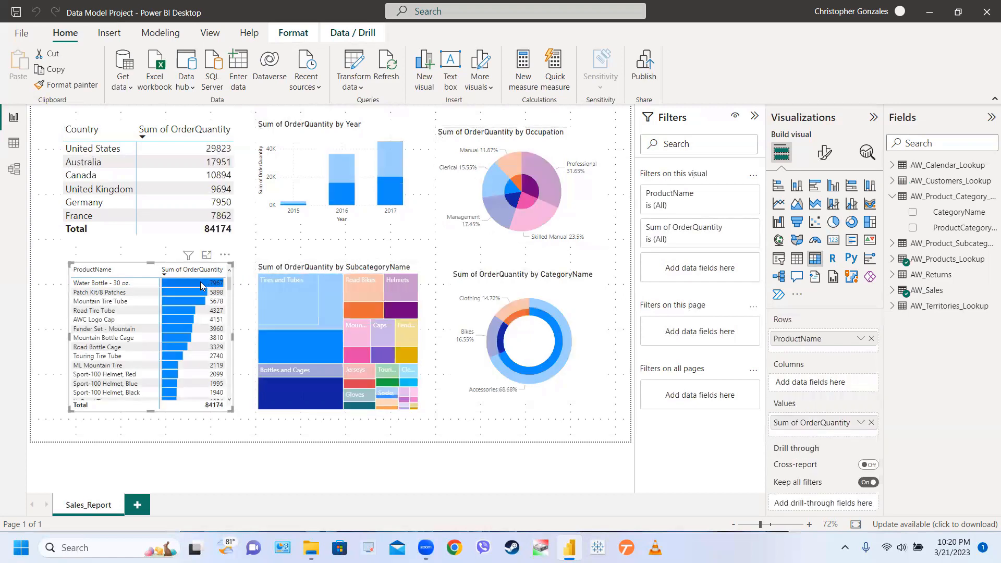
click(294, 296)
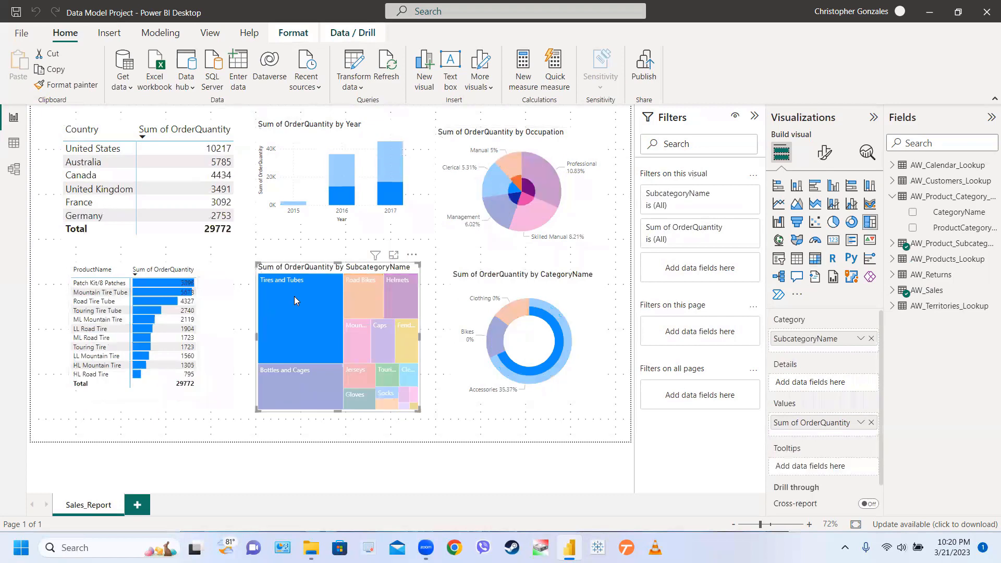
click(294, 296)
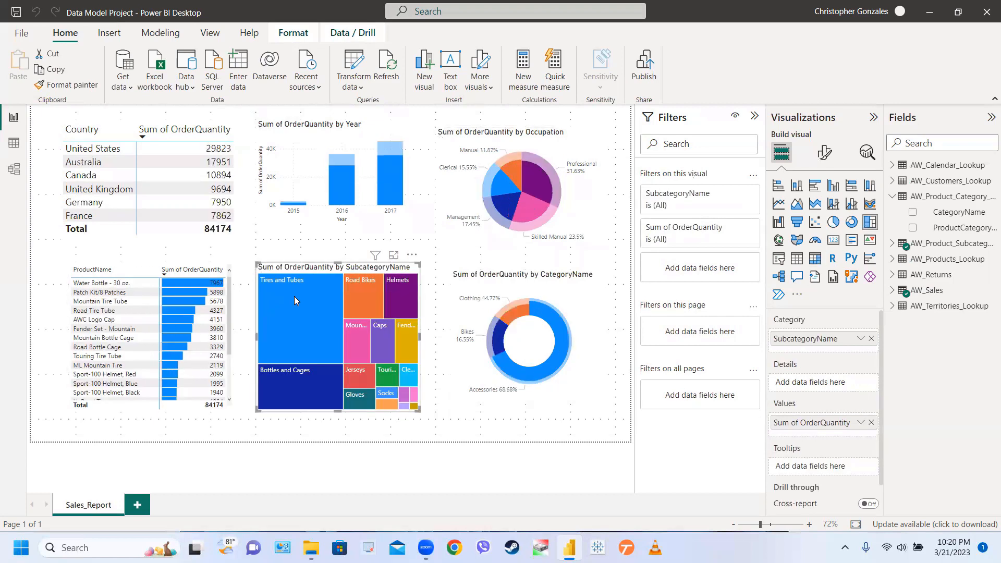
click(554, 318)
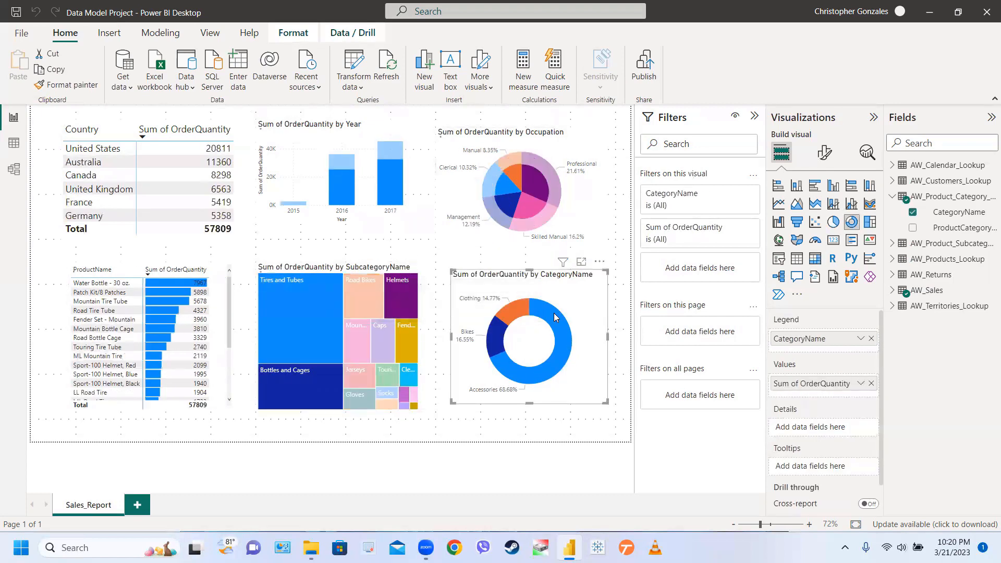
click(555, 317)
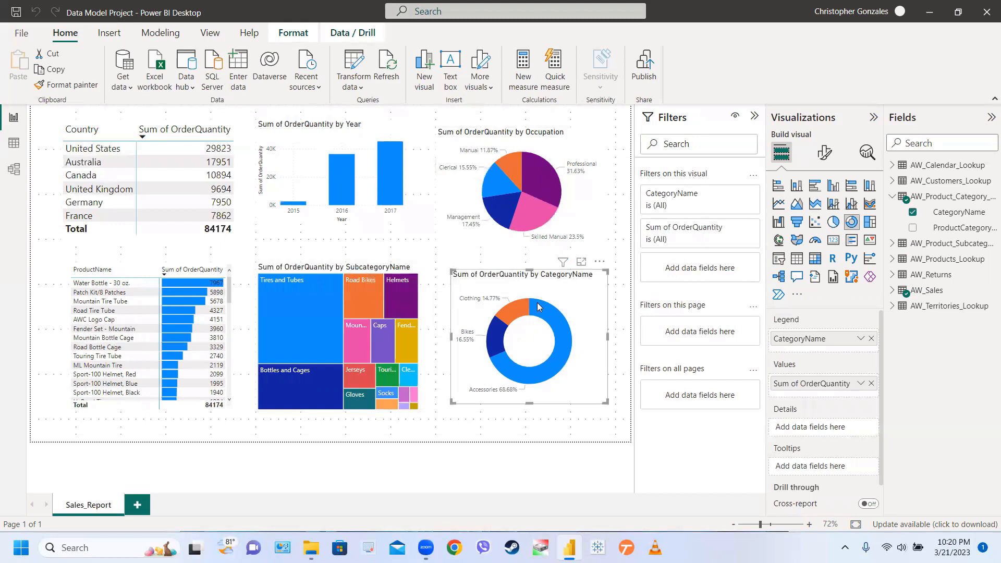
click(415, 252)
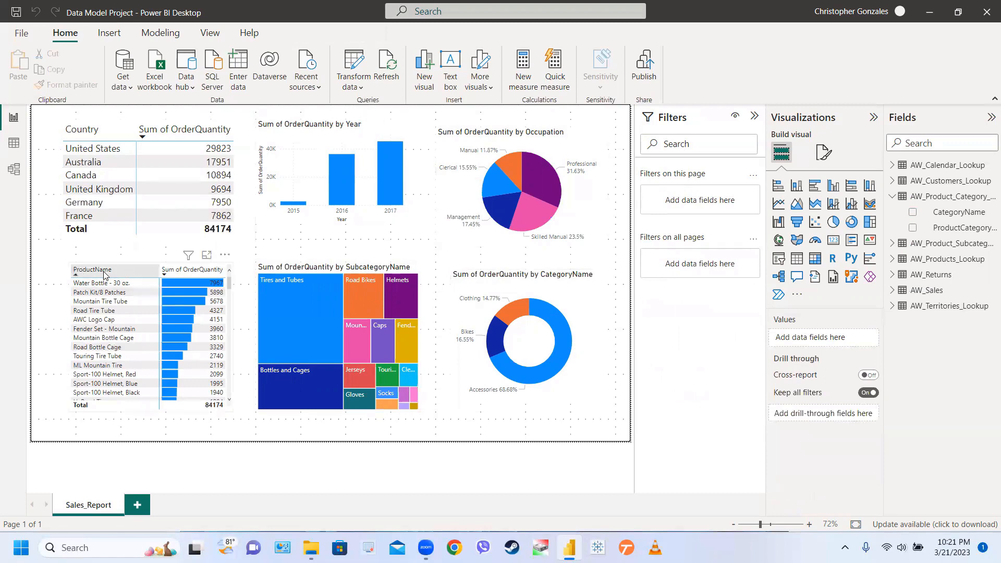
In the model view, place AW_Sales and AW_Returns side by side below the lookup tables and make the AW_Returns box taller.
click(17, 176)
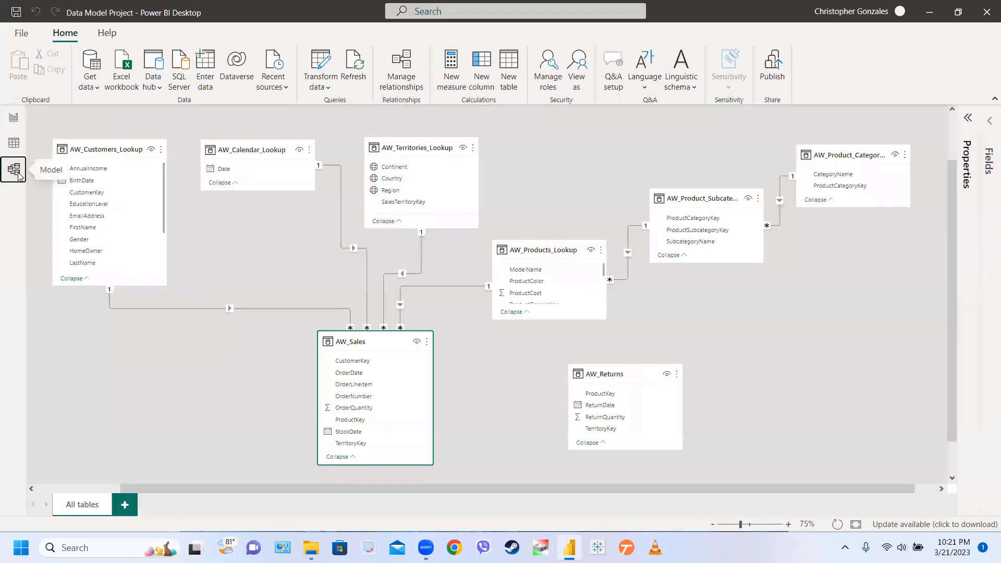
drag(346, 339, 242, 338)
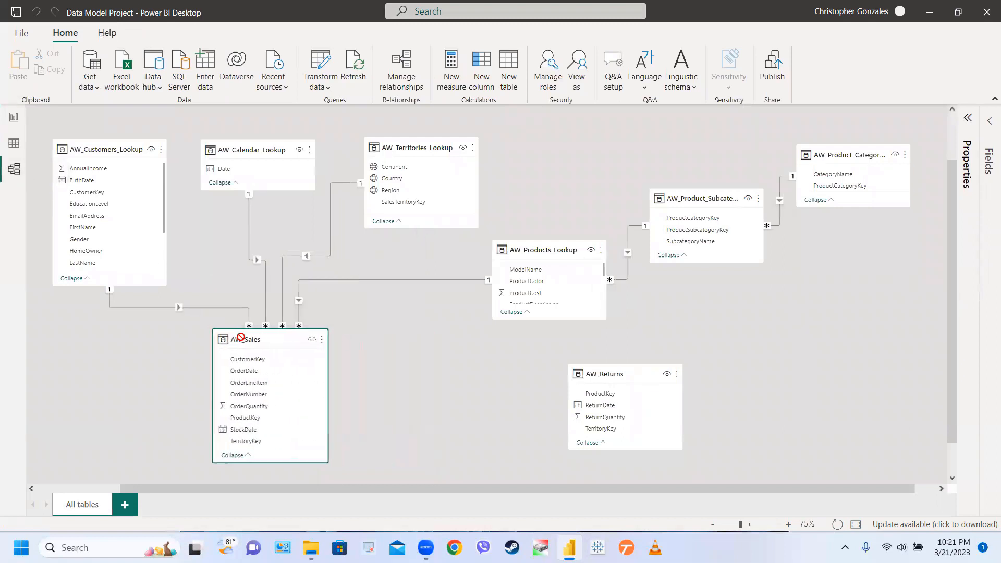
drag(586, 374, 375, 339)
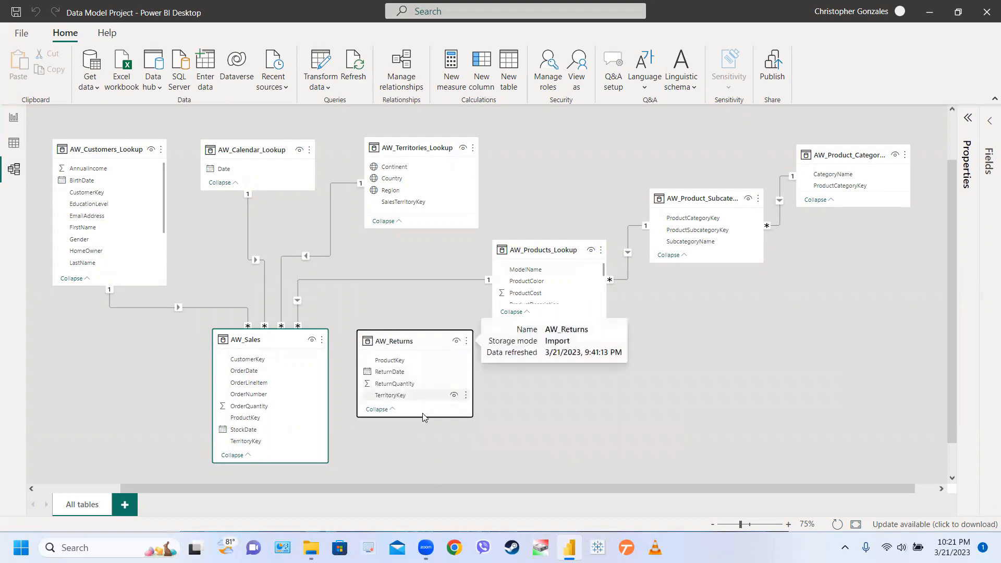
drag(420, 418, 416, 459)
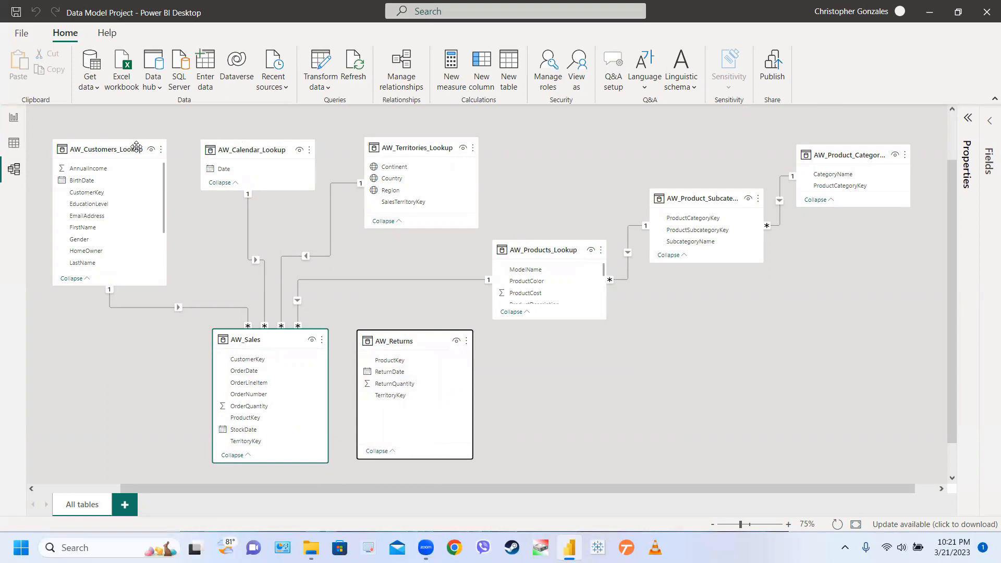
Create a relationship between ProductKey in AW_Returns and ProductKey in AW_Products_Lookup.
click(422, 362)
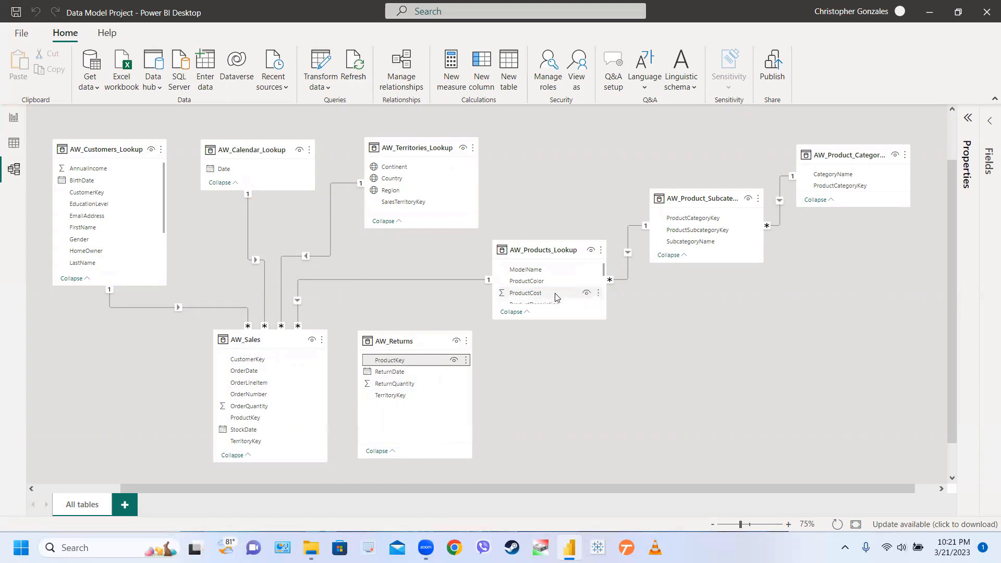
scroll(559, 290, down, 3)
scroll(559, 286, down, 1)
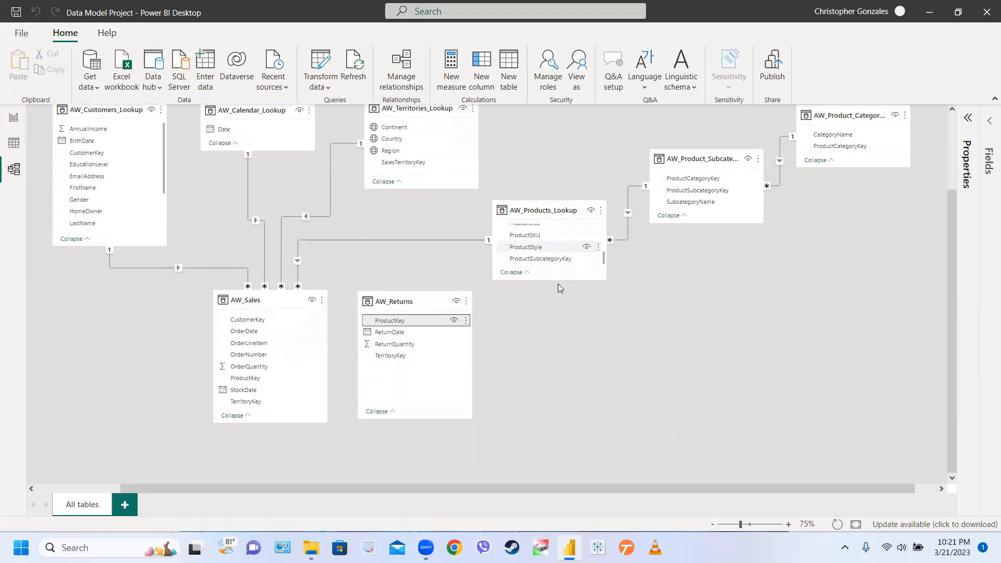
scroll(561, 259, up, 5)
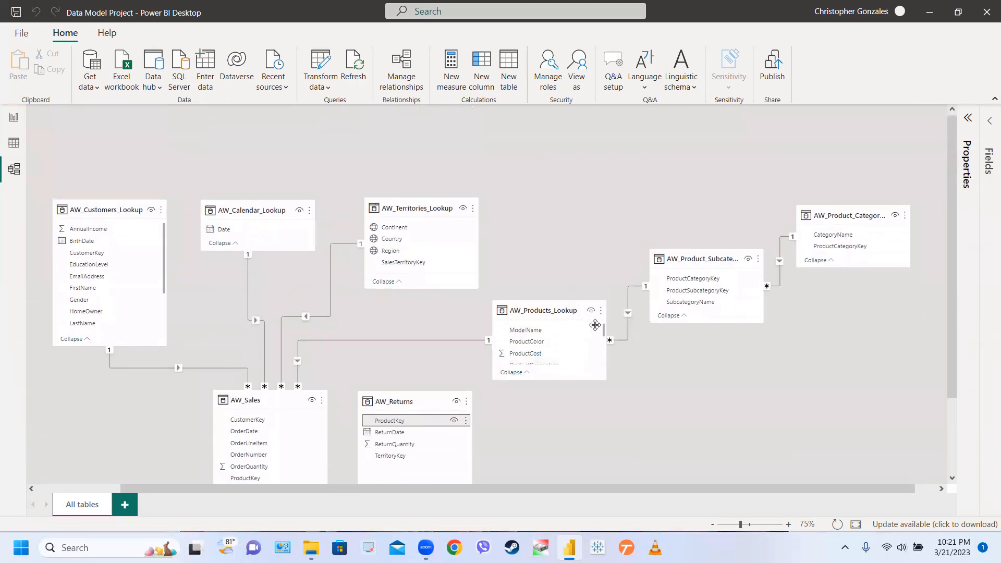
click(603, 331)
drag(604, 329, 495, 380)
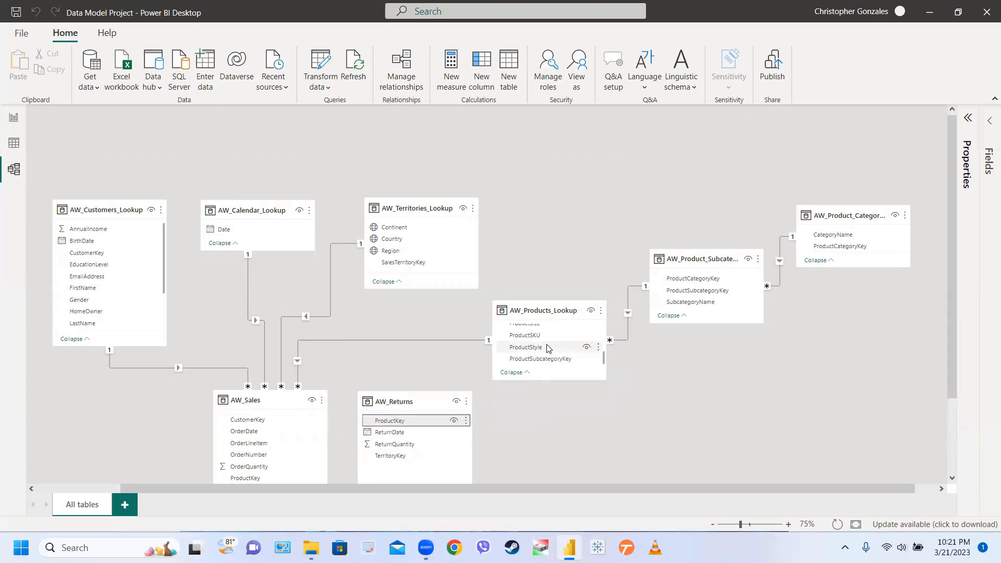
scroll(603, 359, down, 3)
drag(603, 356, 604, 345)
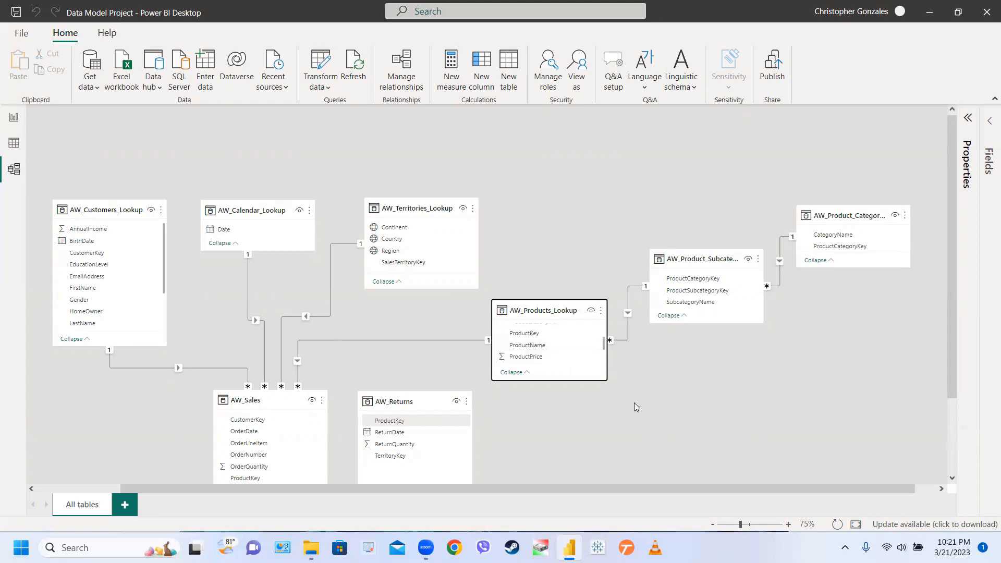
scroll(634, 402, up, 8)
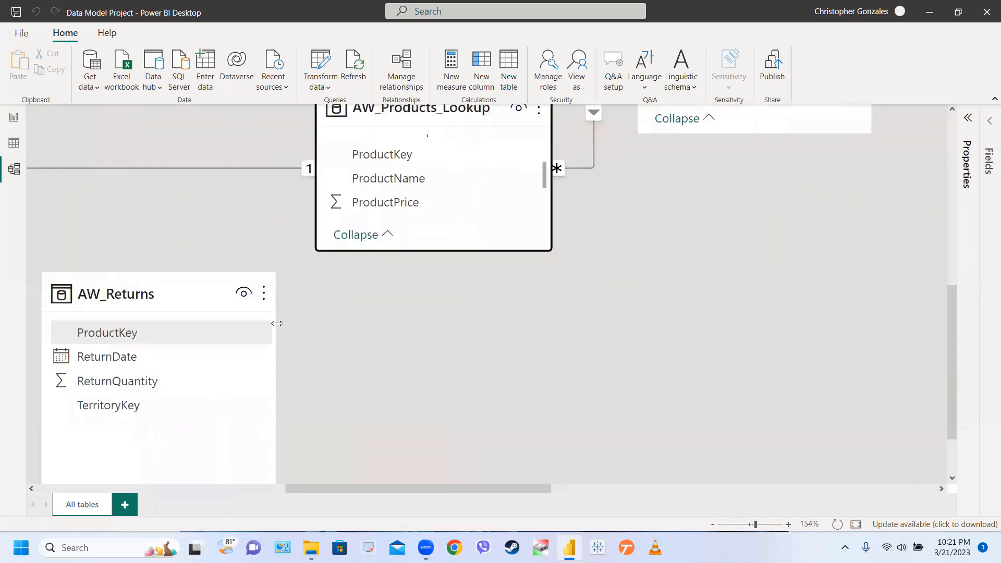
drag(179, 328, 434, 165)
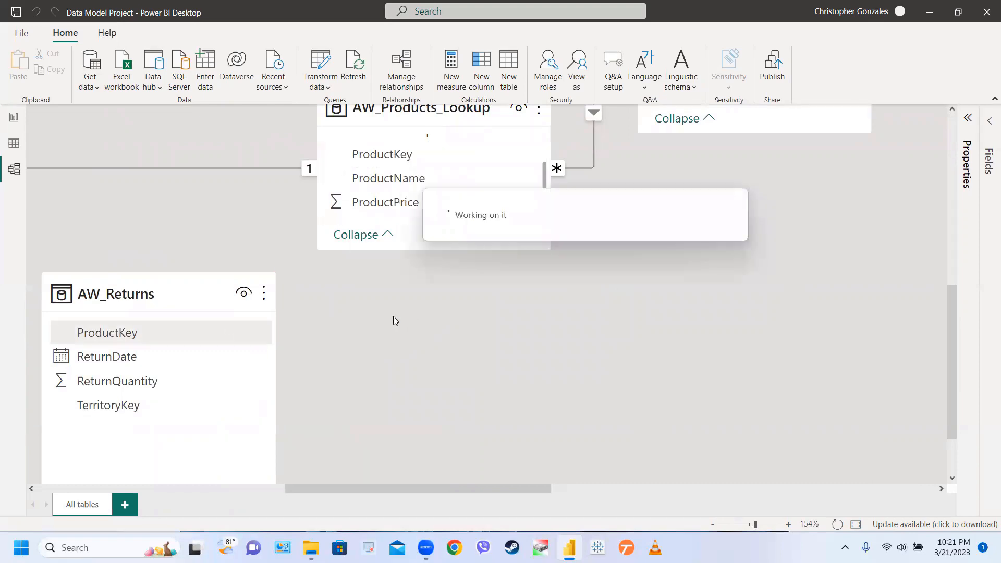
scroll(387, 317, down, 6)
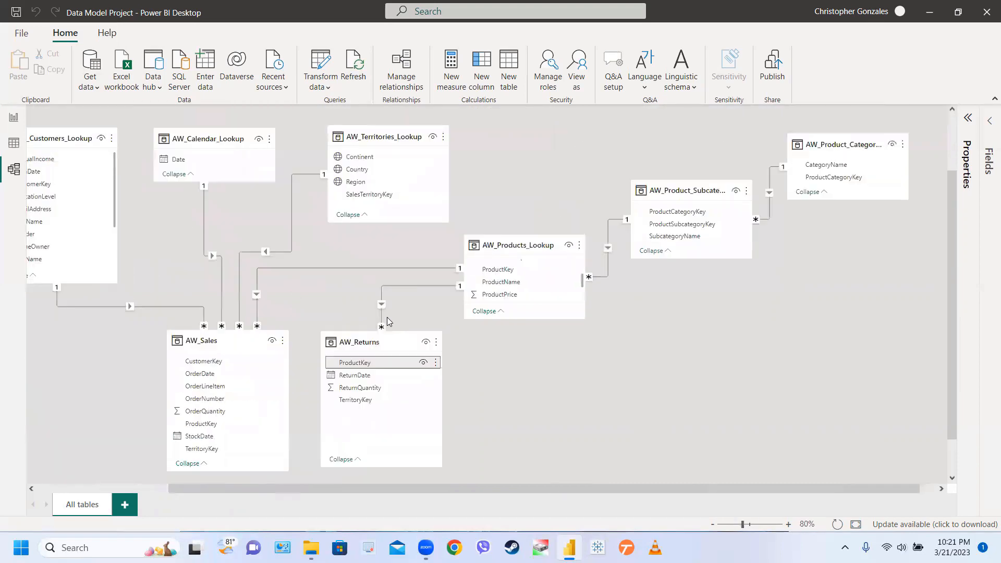
Create a relationship between Date in AW_Calendar_Lookup and ReturnDate in AW_Returns.
click(454, 375)
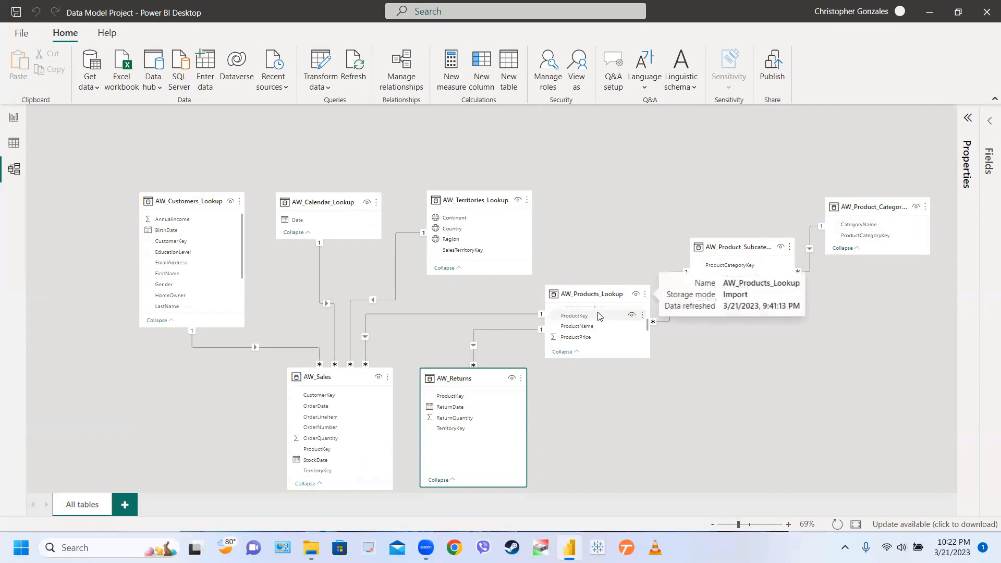
click(446, 409)
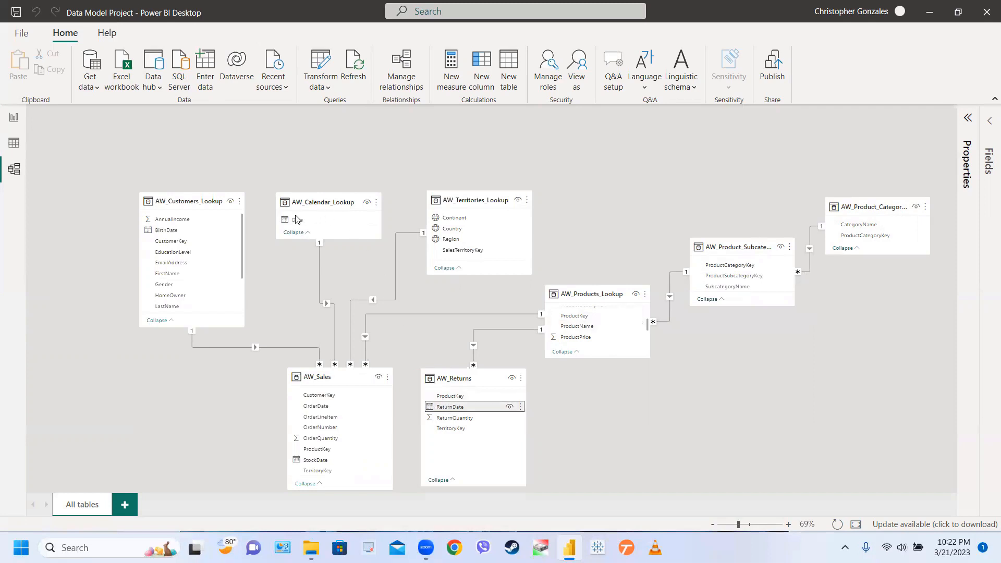
drag(297, 219, 461, 408)
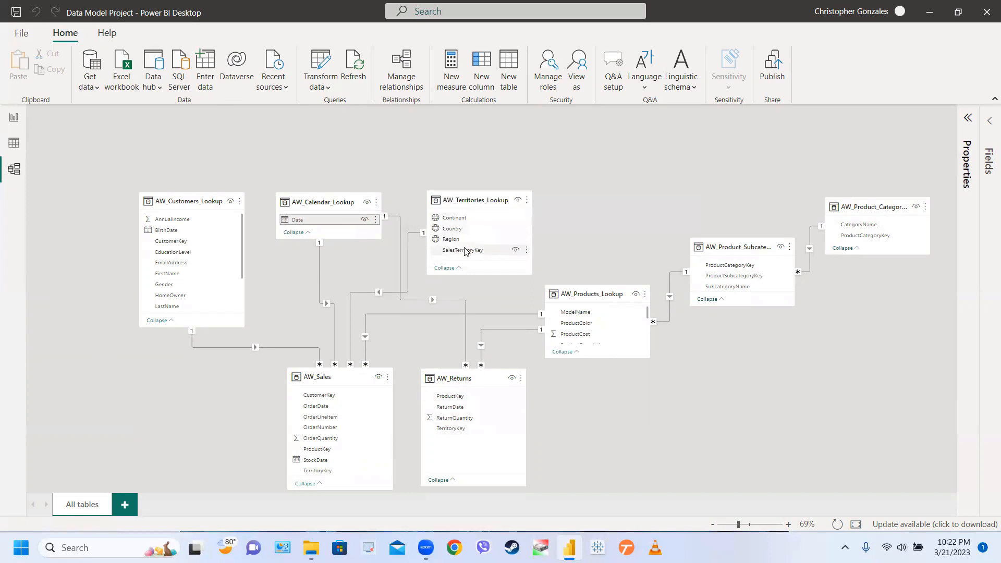
Create a relationship between SalesTerritoryKey in AW_Territories_Lookup and TerritoryKey in AW_Returns.
drag(466, 251, 471, 430)
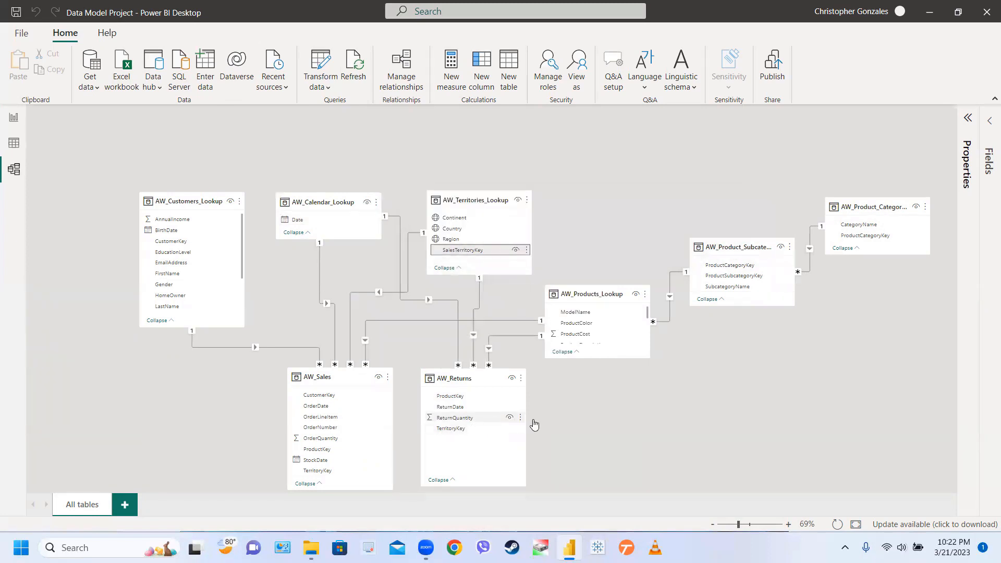
click(585, 424)
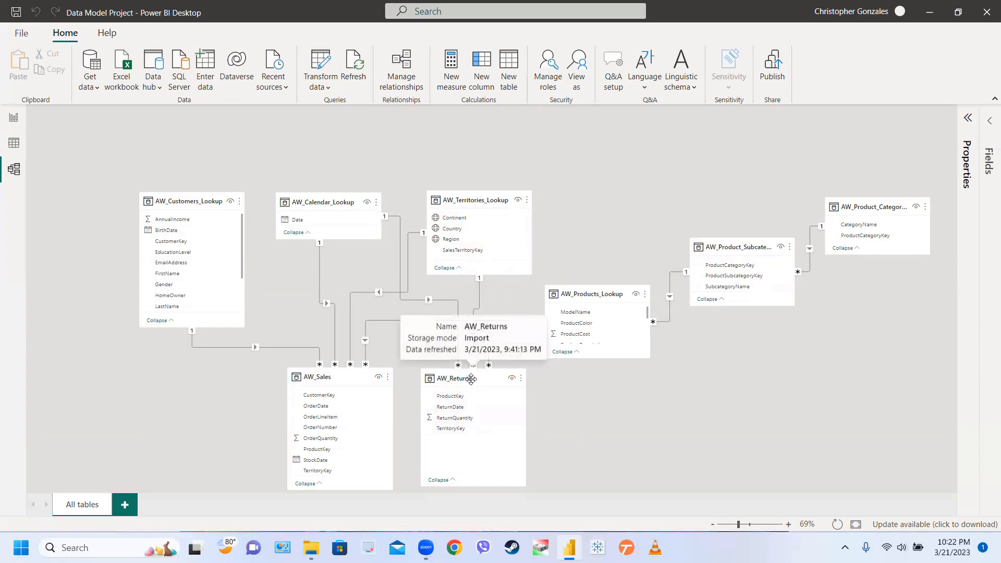
click(457, 379)
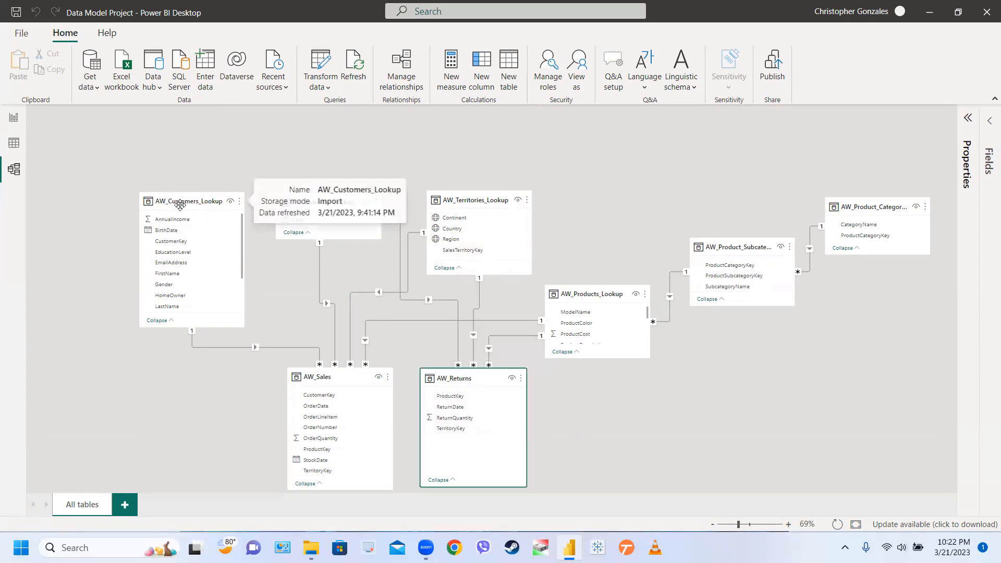
click(584, 420)
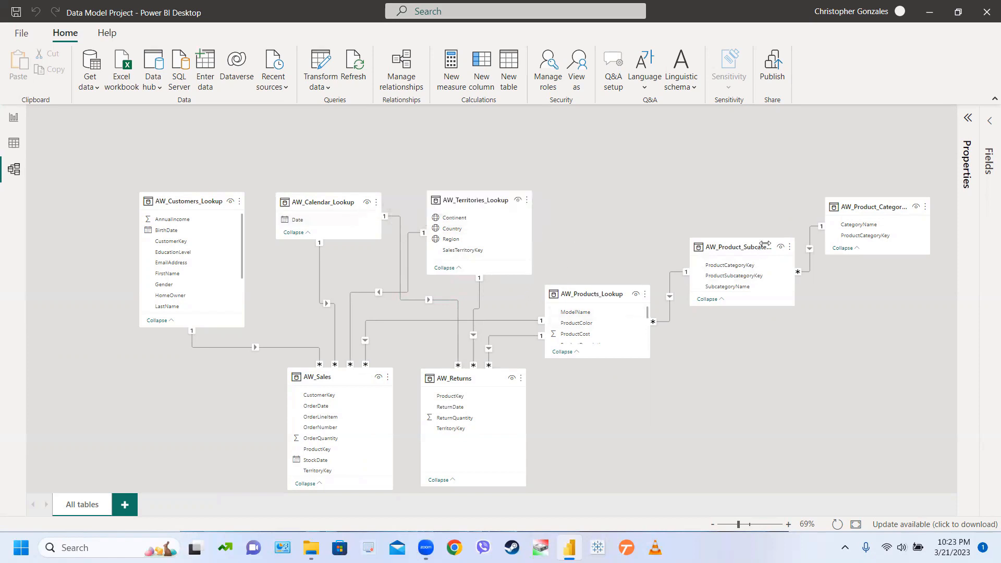
Return to the report view, add a new report page and name it Returns_report.
click(14, 119)
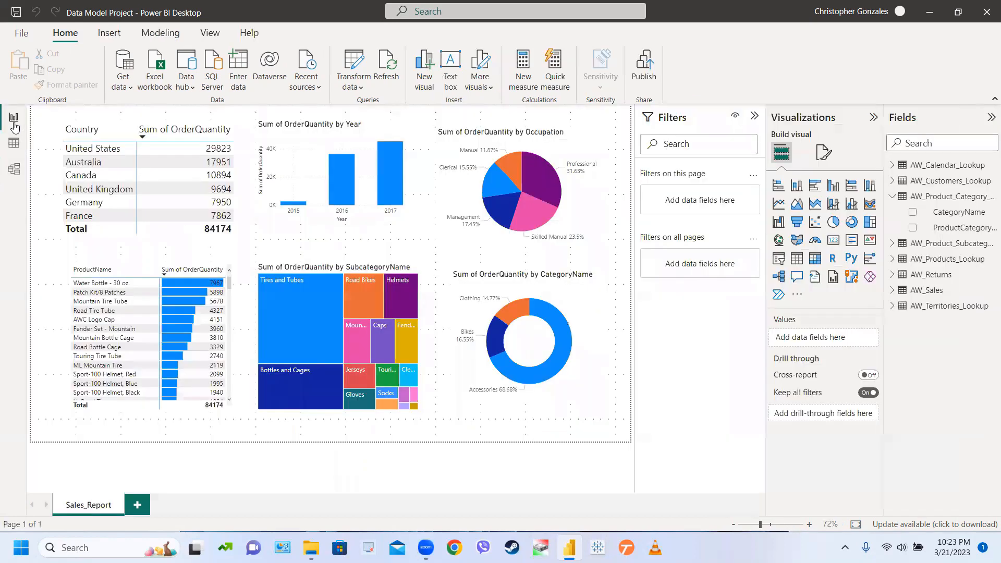
click(137, 506)
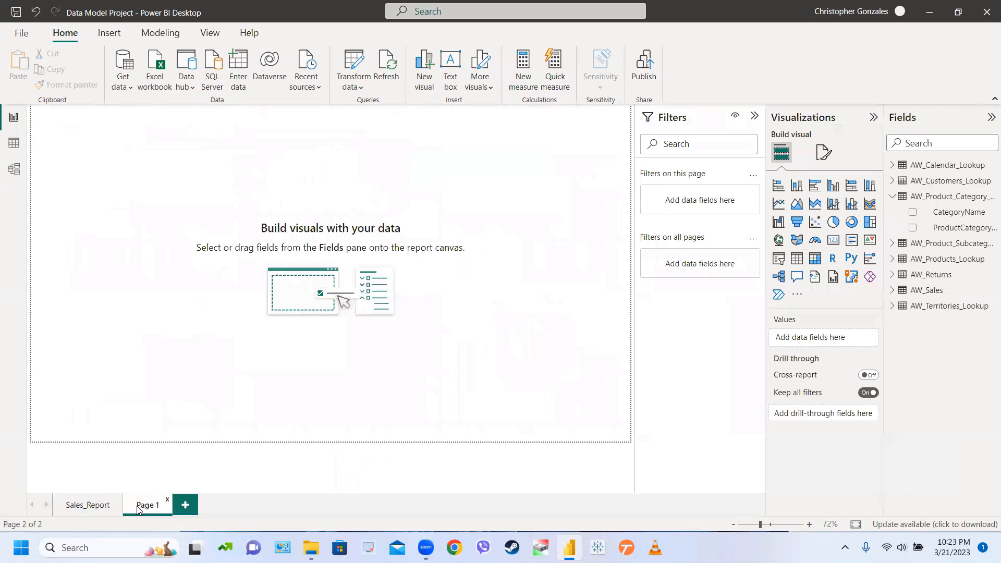
double_click(139, 509)
text(R)
text(eturns_)
text(Report)
click(160, 389)
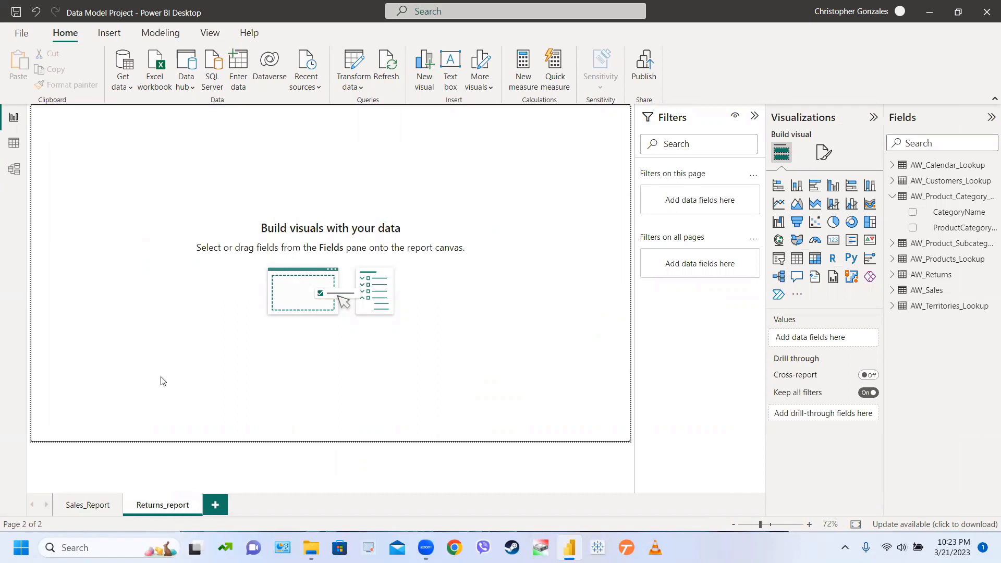
Correct the new page's name to Returns_Report with a capital R in Report.
double_click(168, 506)
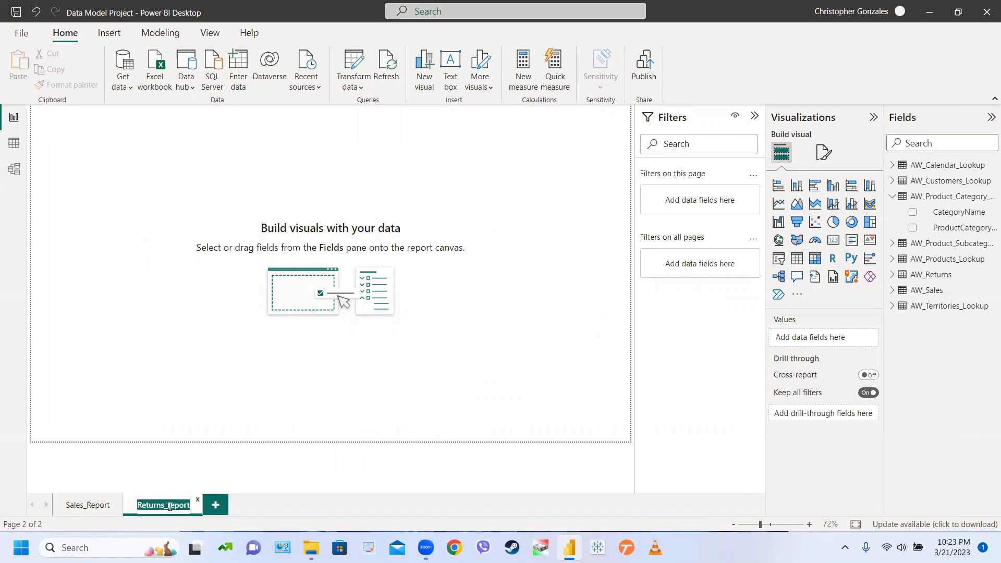
click(168, 506)
key(Delete)
text(R)
click(207, 375)
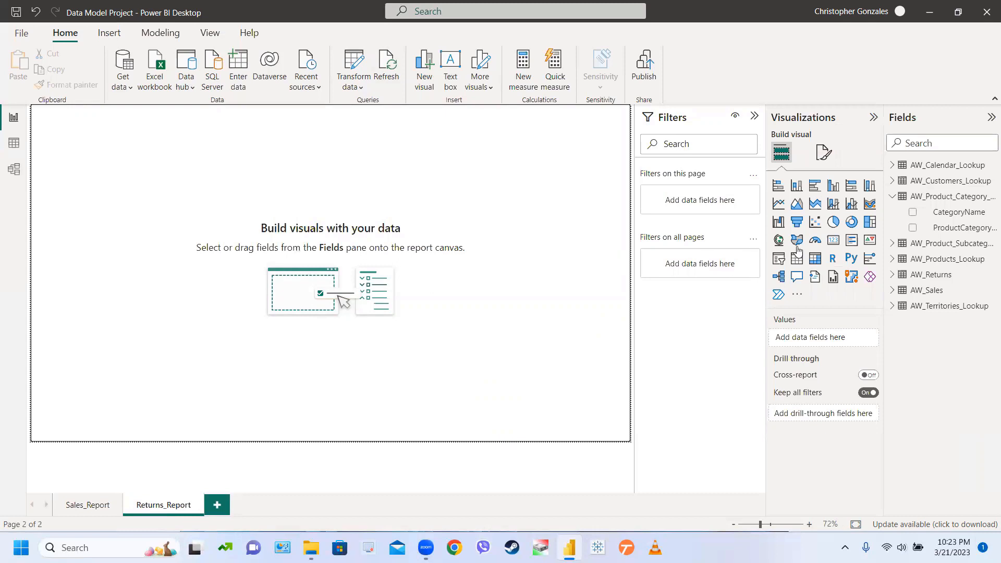
Add an empty card visual to the Returns_Report page, reduce its height and place it near the page's upper-left corner.
click(834, 242)
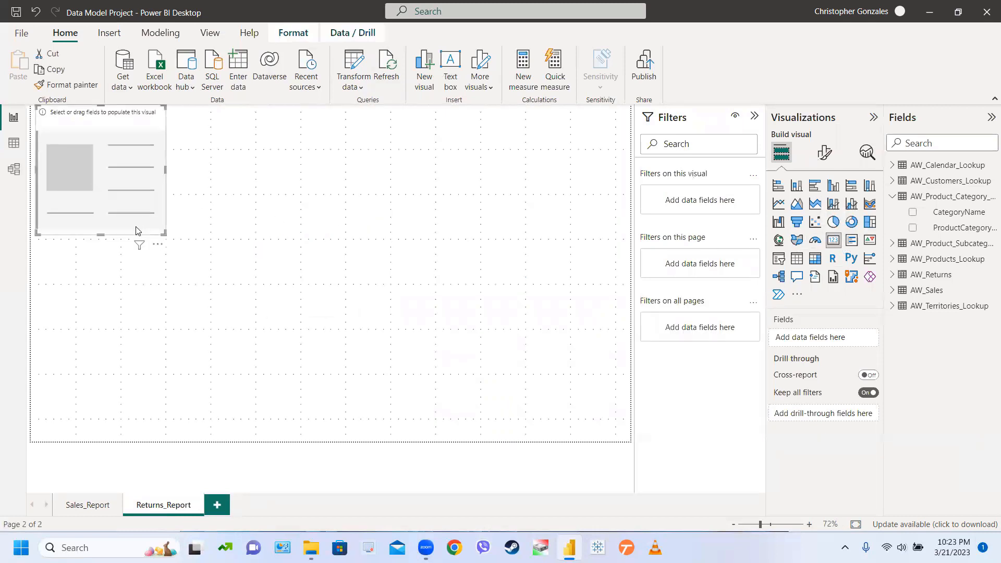
drag(101, 235, 142, 159)
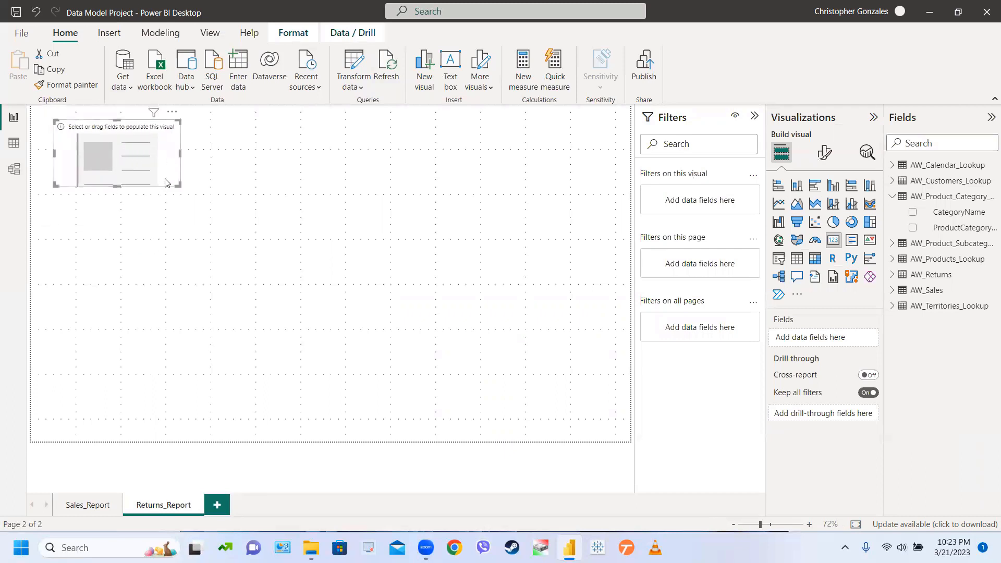
Shorten the empty card further and fill it with ReturnQuantity from AW_Returns.
drag(118, 186, 120, 172)
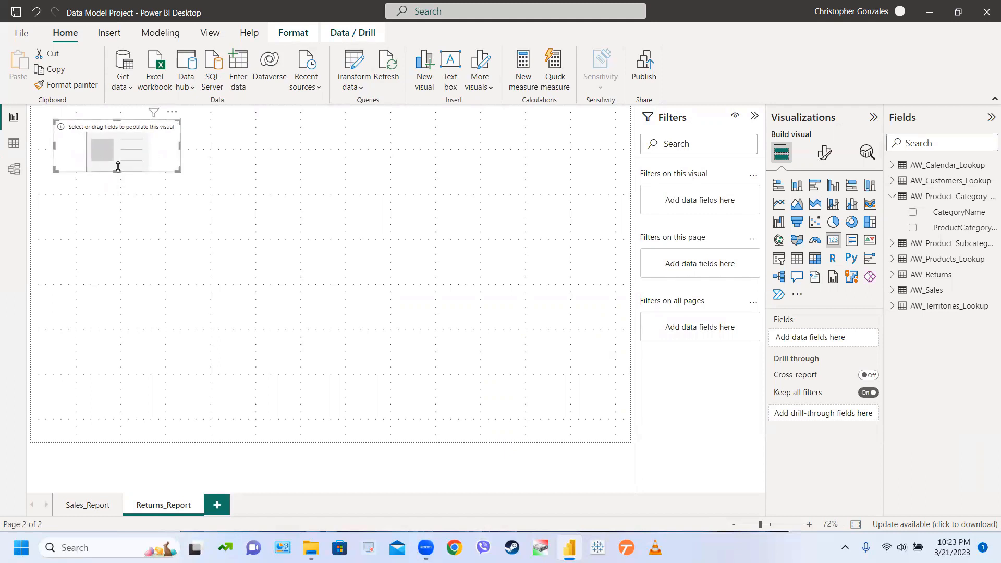
click(892, 196)
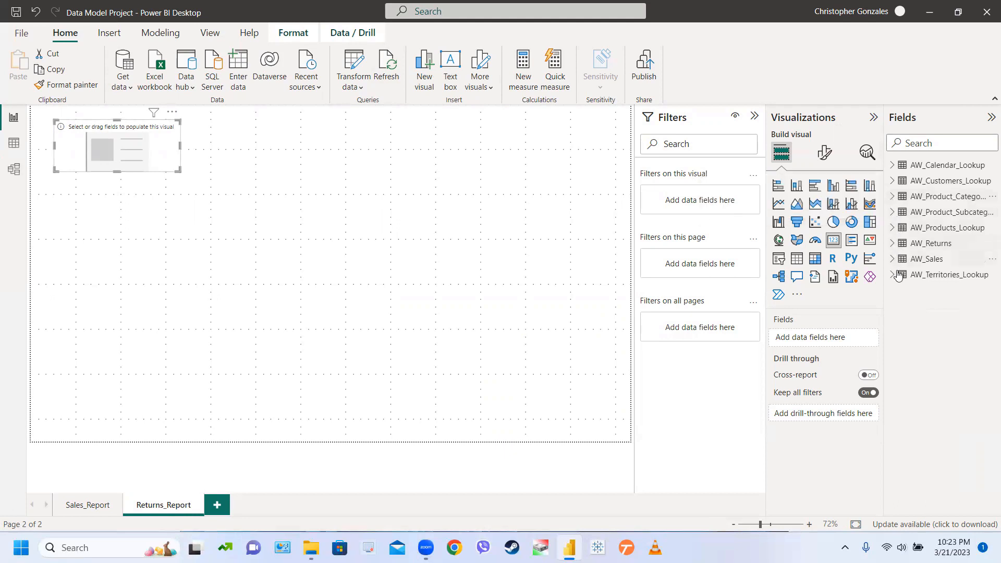
click(892, 243)
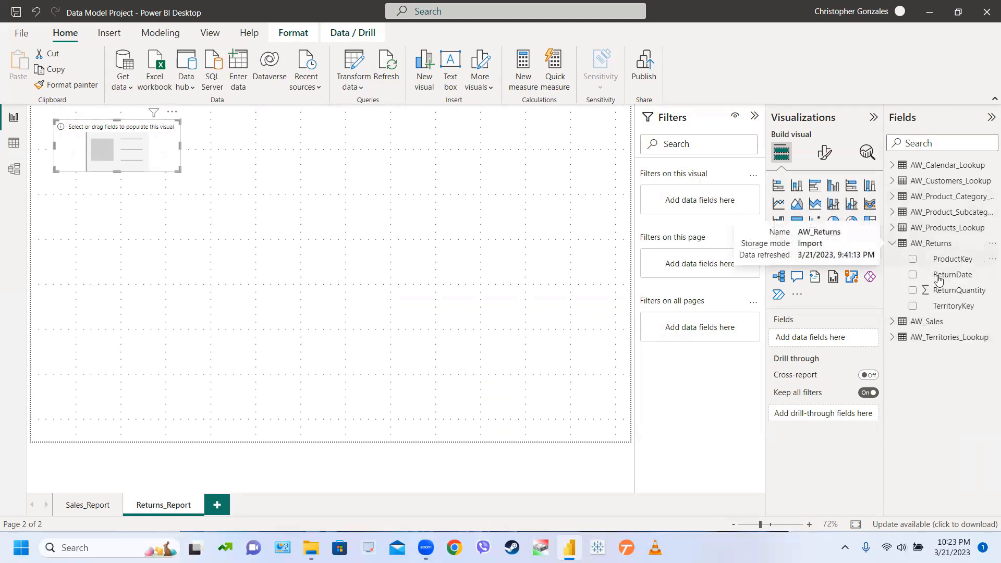
drag(947, 290, 834, 340)
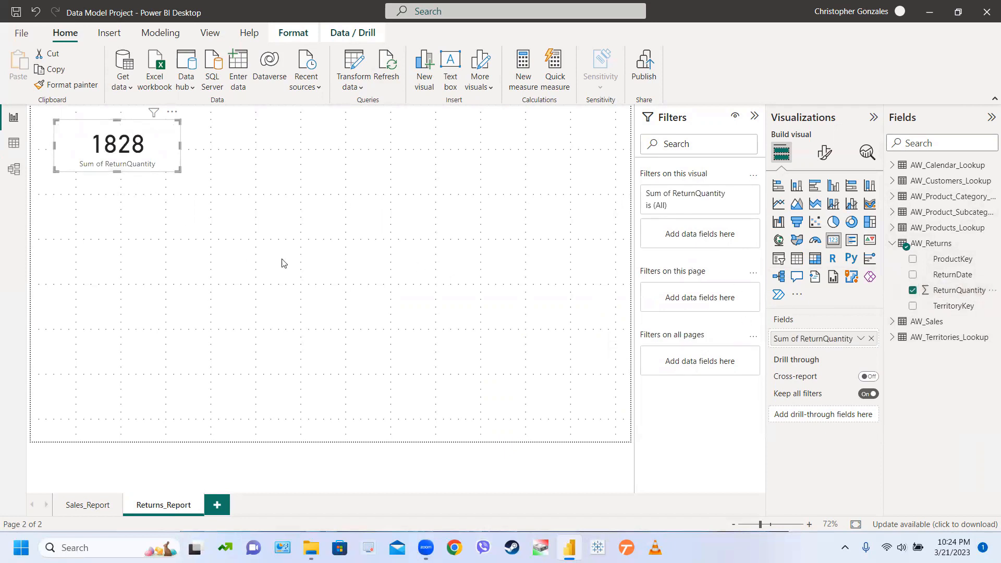
Examine which distinct values the ReturnQuantity column of the AW_Returns table holds in the data view, and return to the report view.
click(15, 145)
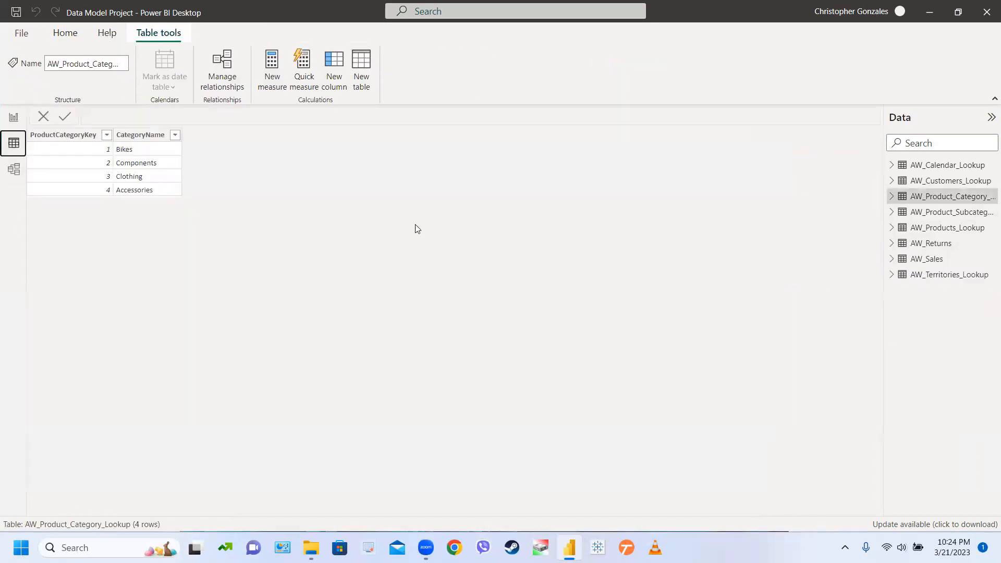
click(933, 244)
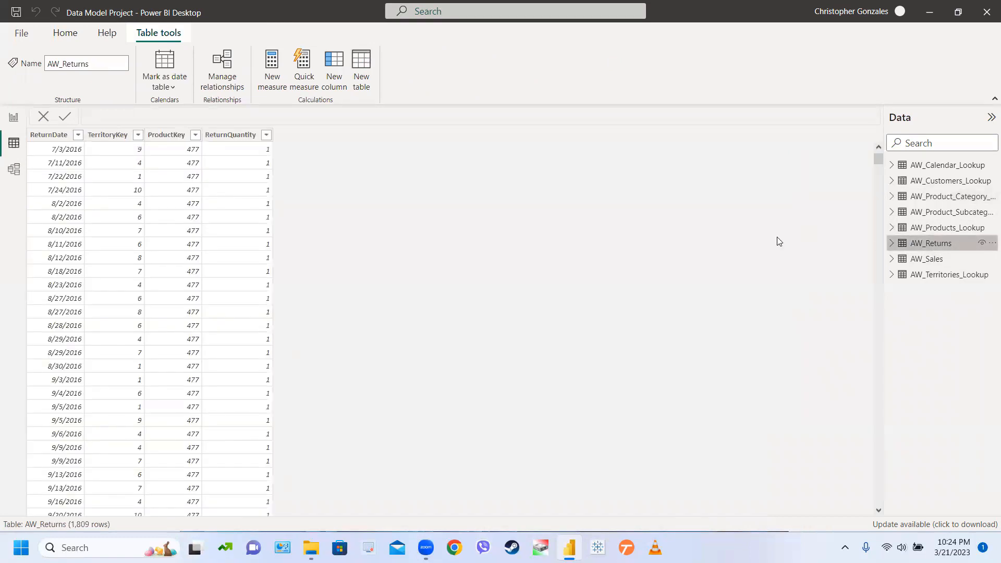
click(238, 137)
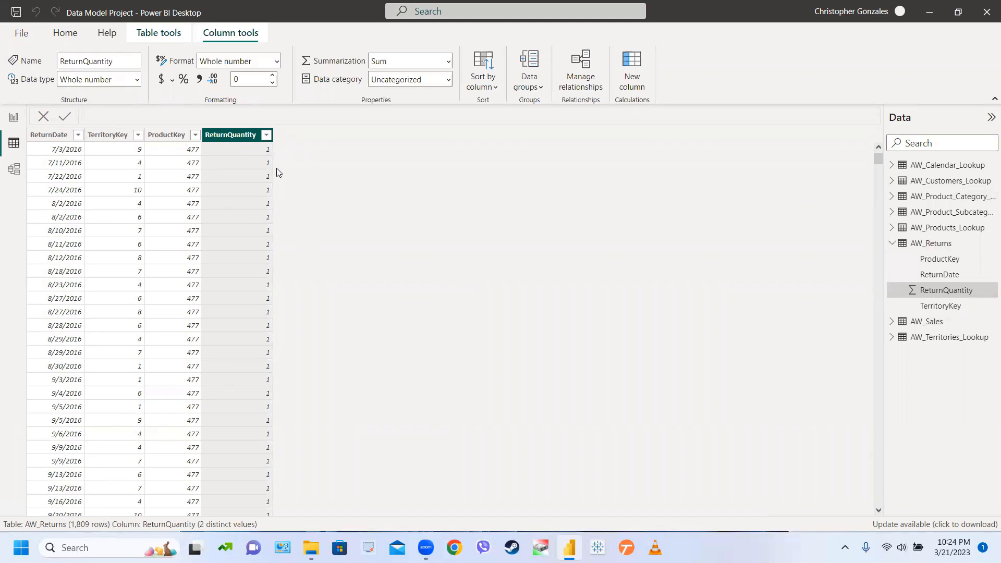
click(267, 136)
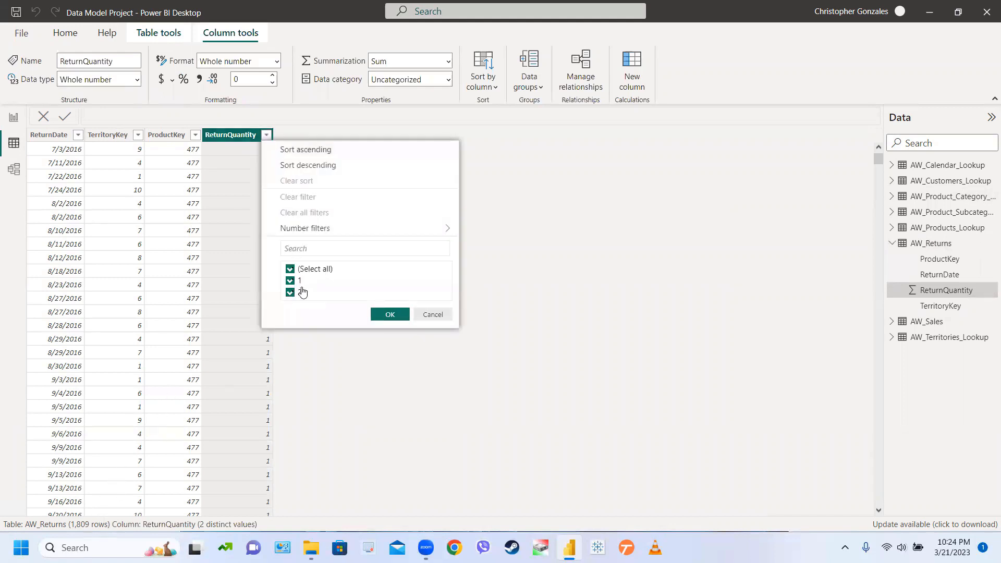
click(432, 315)
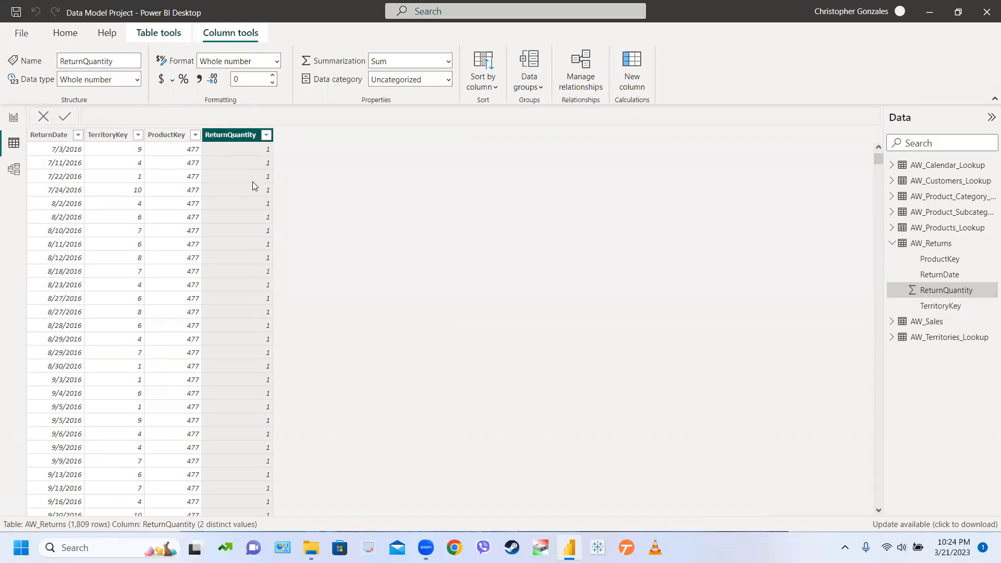
click(14, 118)
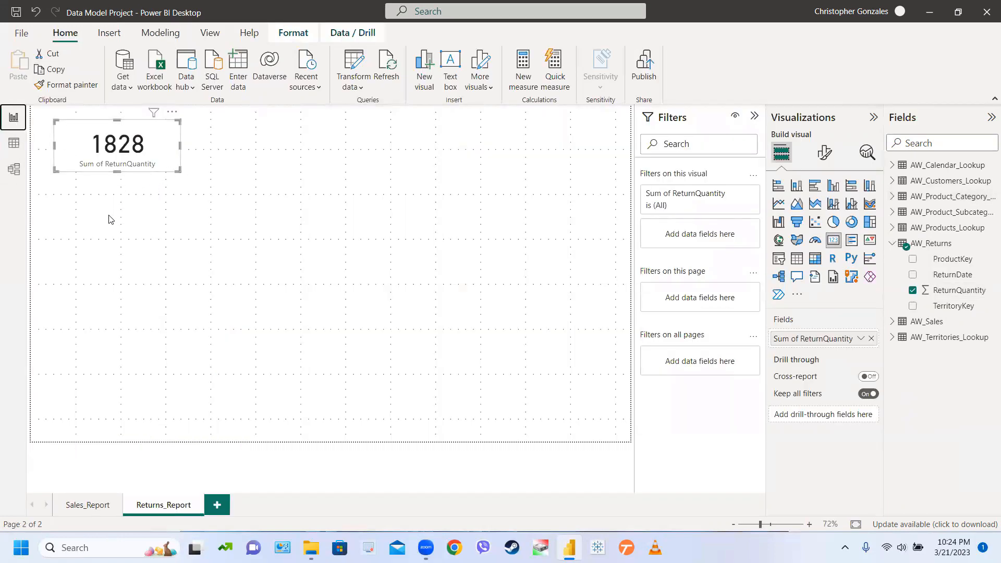
Add a slicer on CategoryName from AW_Product_Category_Lookup beside the return quantity card, adjusting its position and height.
click(226, 135)
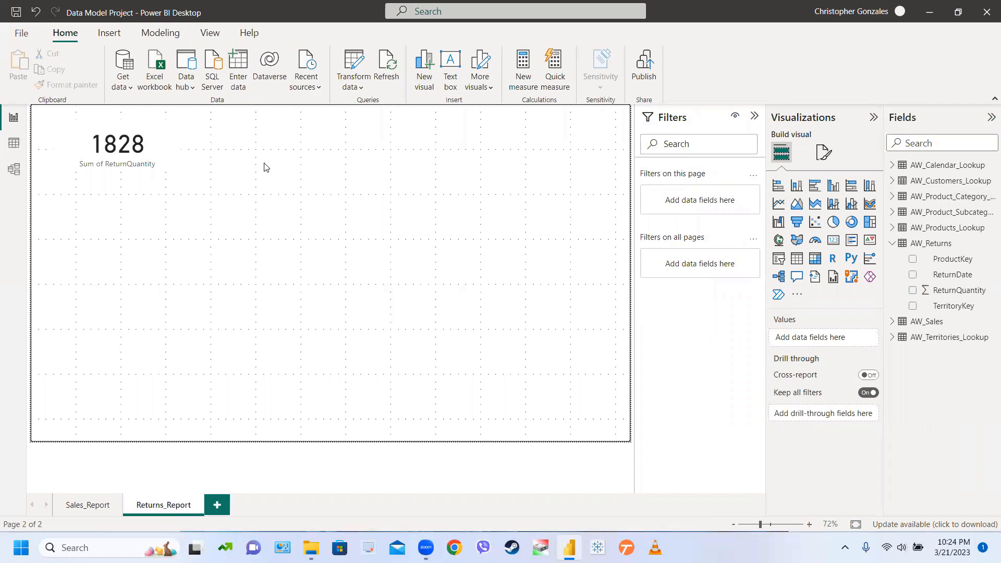
click(779, 258)
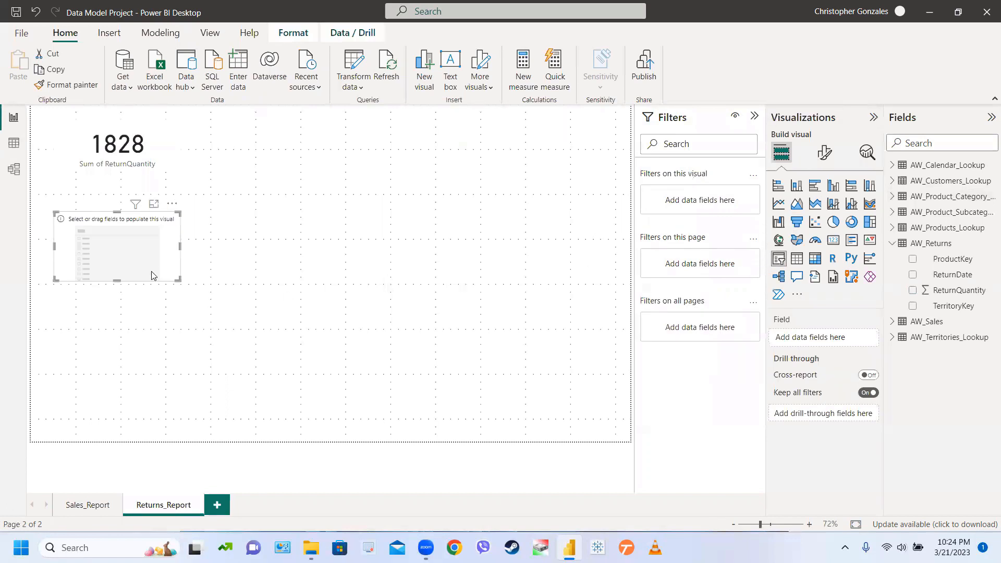
drag(154, 276, 262, 173)
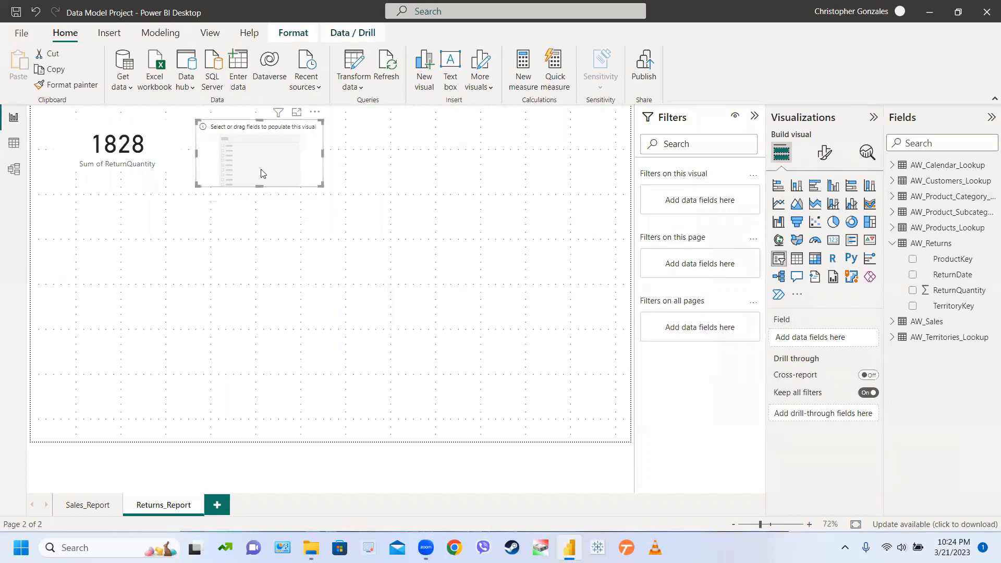
click(893, 244)
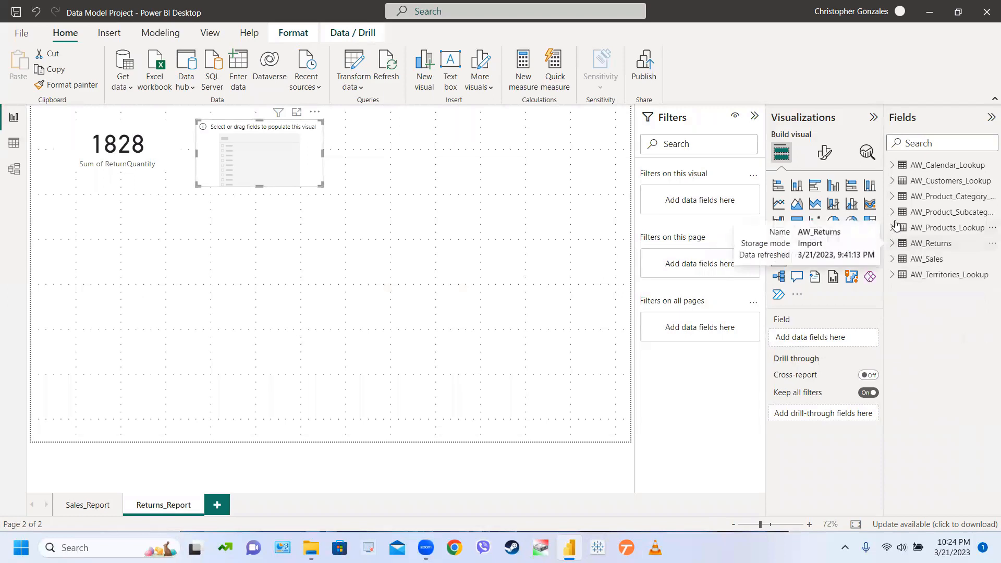
click(894, 197)
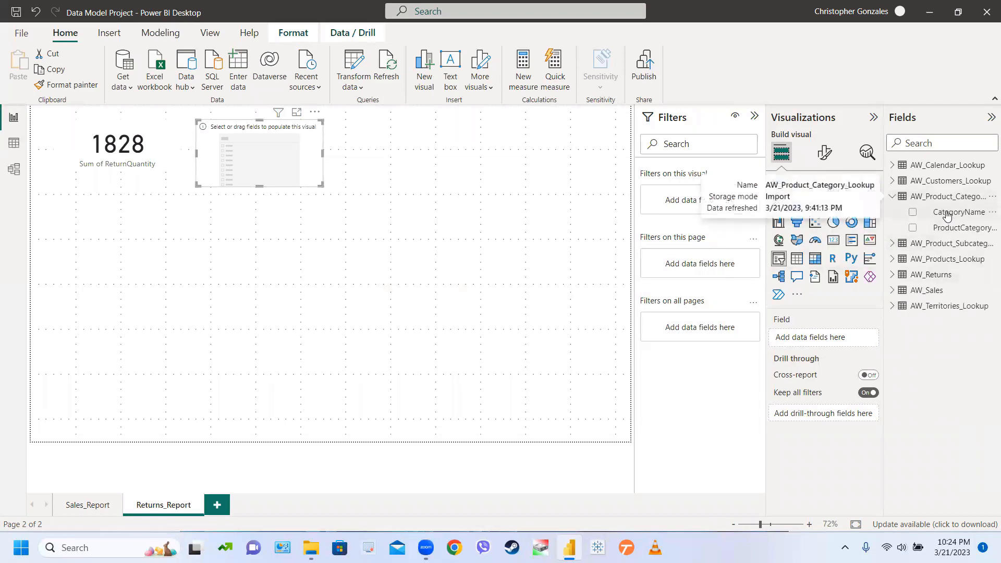
drag(948, 212, 841, 338)
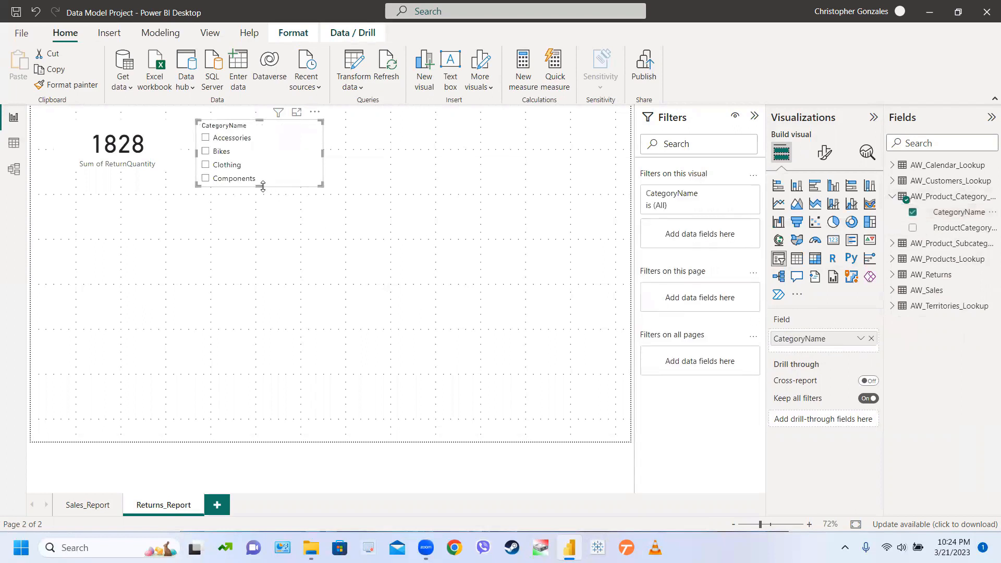
drag(263, 187, 302, 173)
click(370, 146)
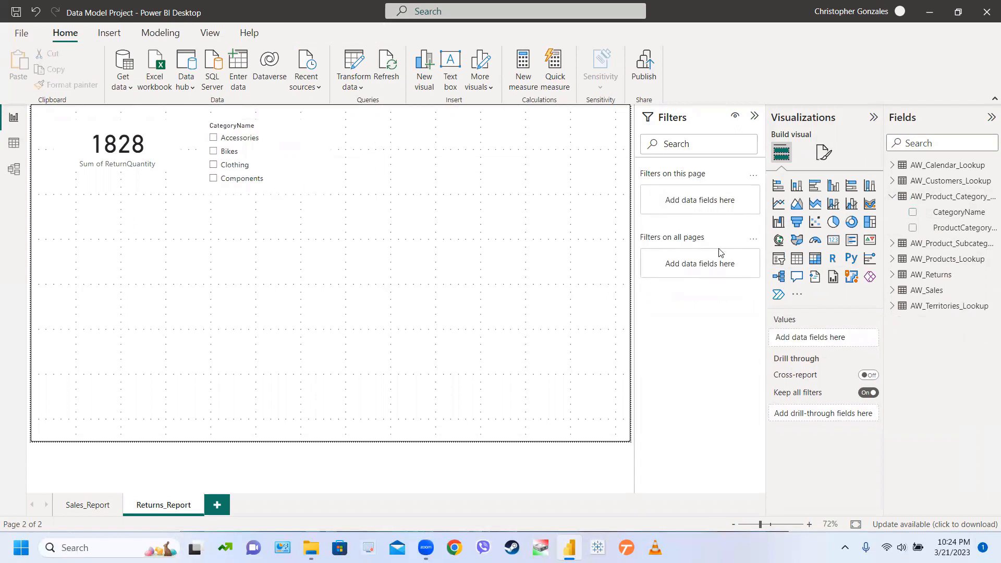
Add a Date slicer from AW_Calendar_Lookup beside the category slicer and widen it toward the page's right edge.
click(779, 258)
drag(123, 263, 415, 150)
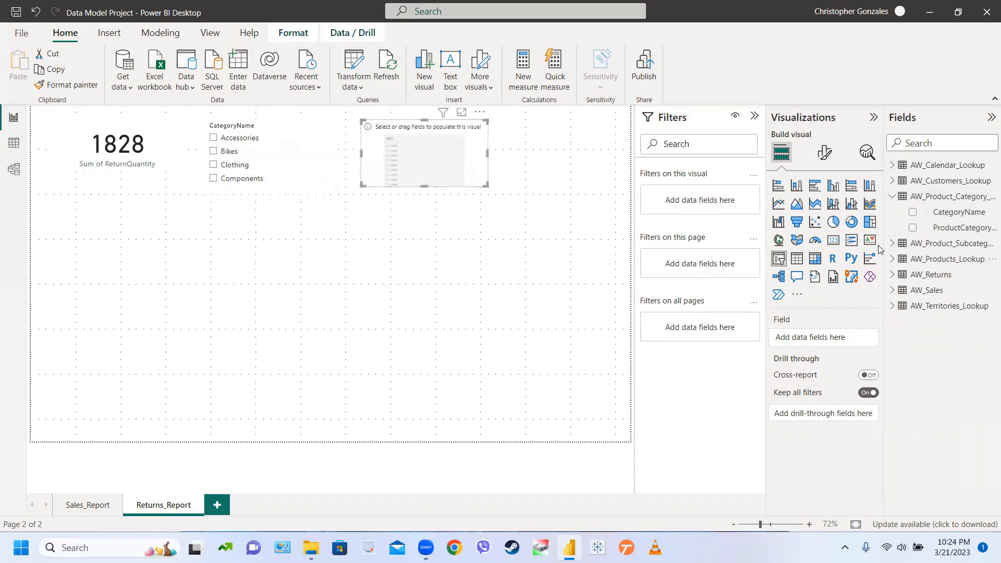
click(893, 196)
click(893, 164)
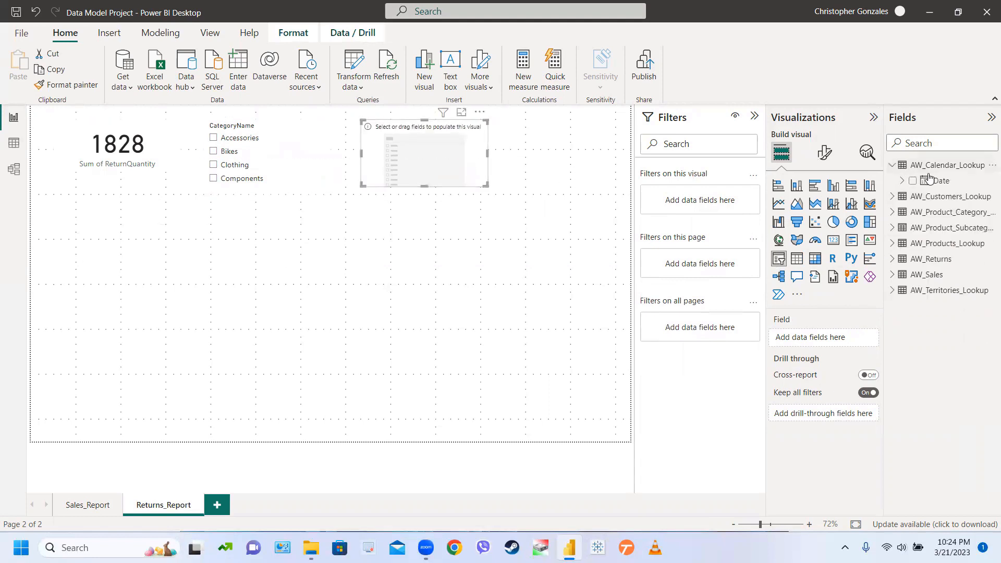
drag(933, 181, 798, 338)
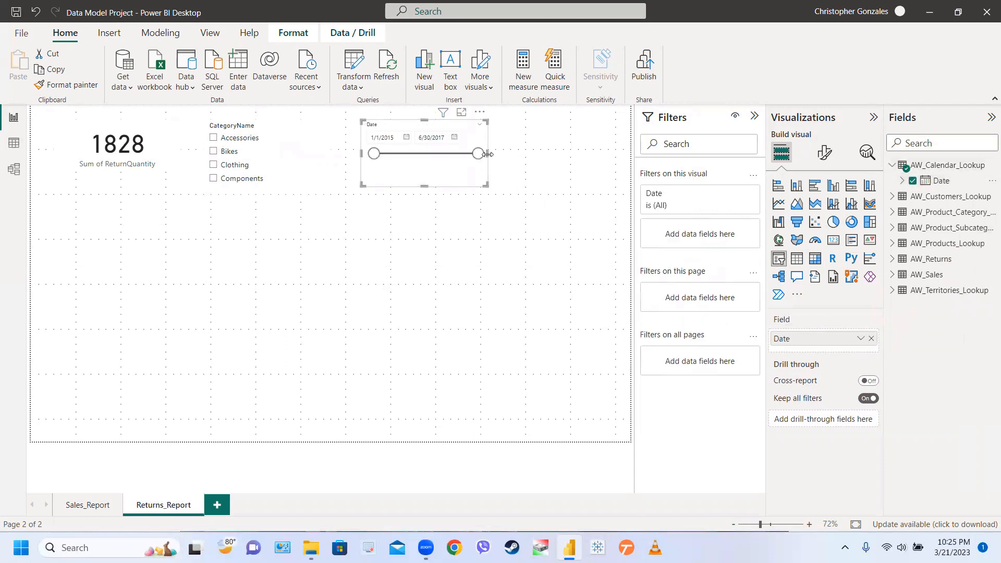
drag(488, 155, 592, 154)
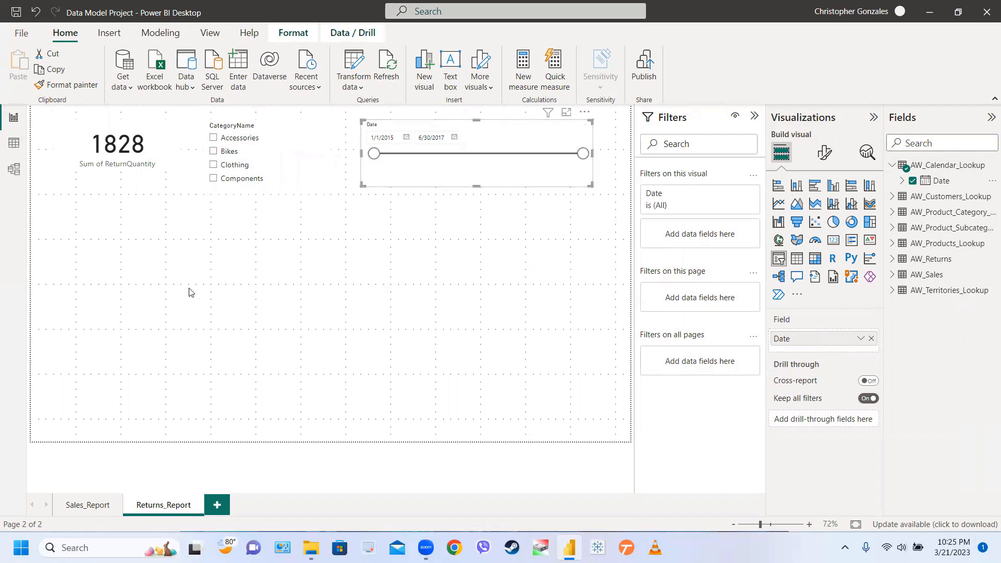
Check how the return quantity card responds to each product category in the slicer, and clear the category selection.
click(286, 170)
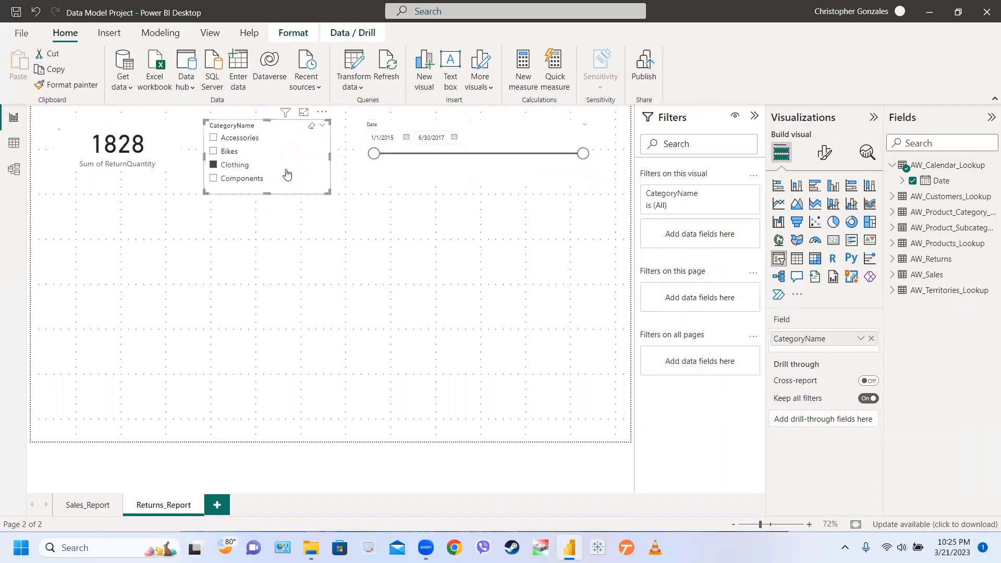
click(215, 138)
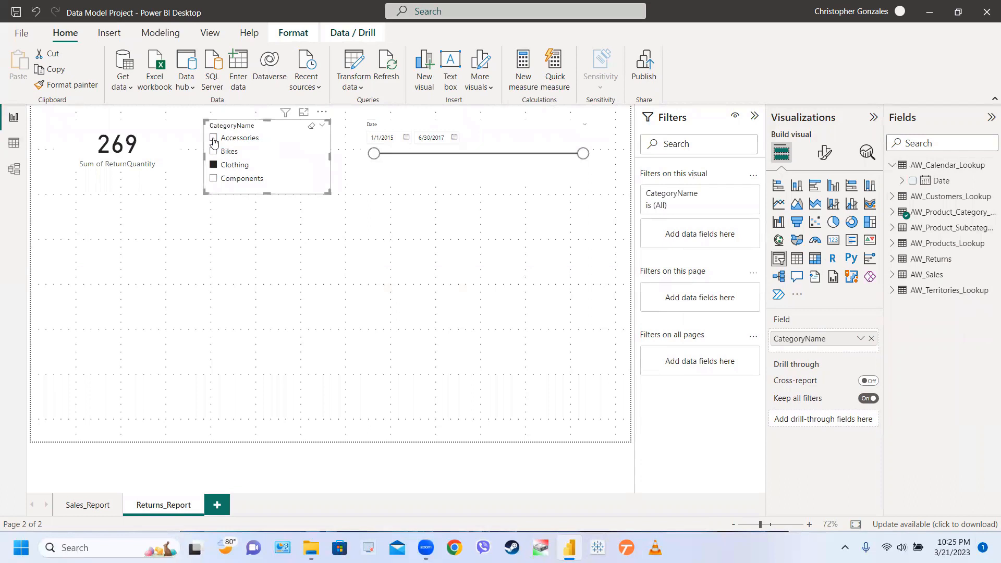
click(214, 151)
click(214, 165)
click(213, 179)
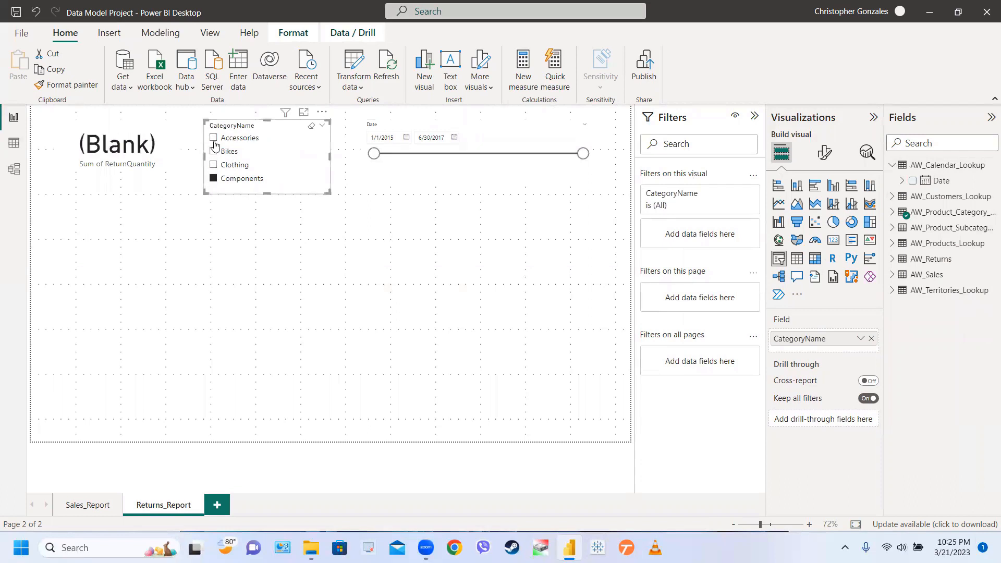
click(215, 140)
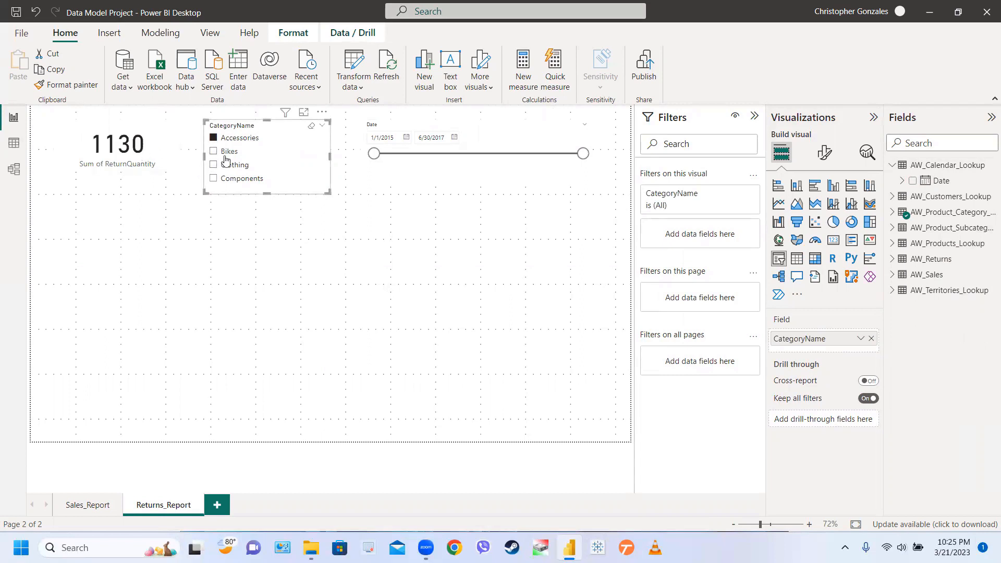
click(312, 126)
mouse_move(583, 155)
mouse_down()
mouse_move(484, 155)
mouse_move(591, 157)
mouse_up()
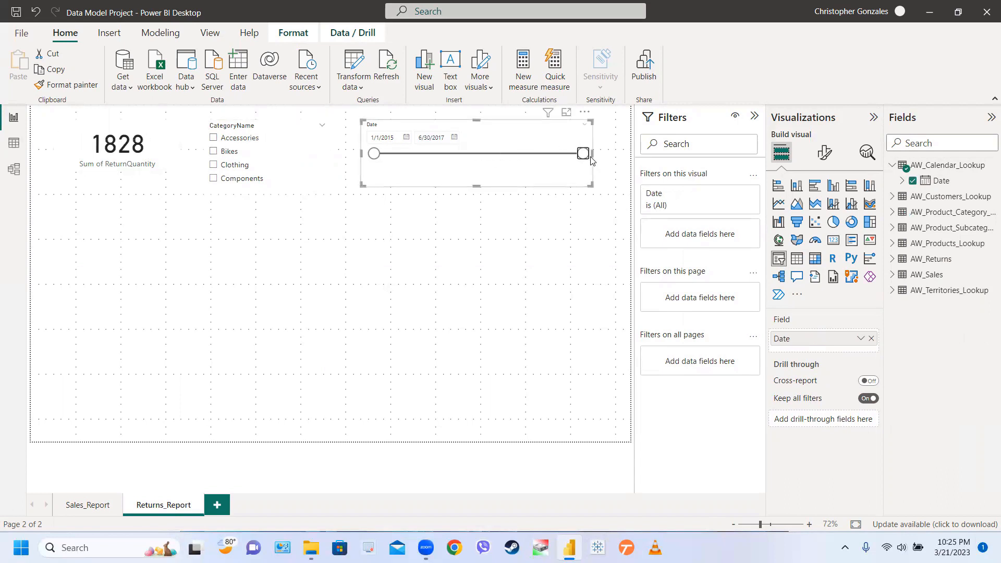
click(220, 182)
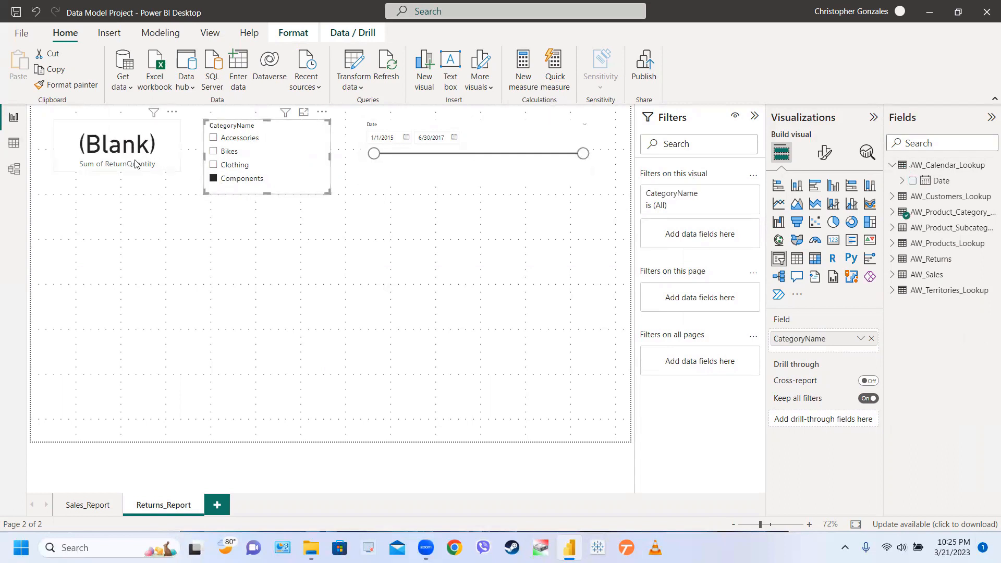
click(215, 180)
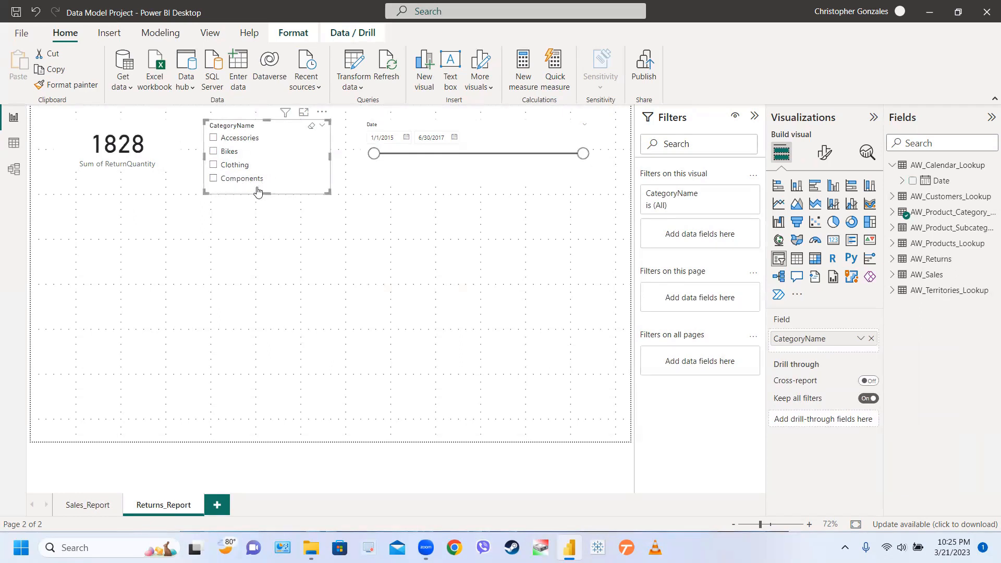
Filter the CategoryName slicer visual to Accessories, Bikes and Clothing, leaving out Components.
click(735, 196)
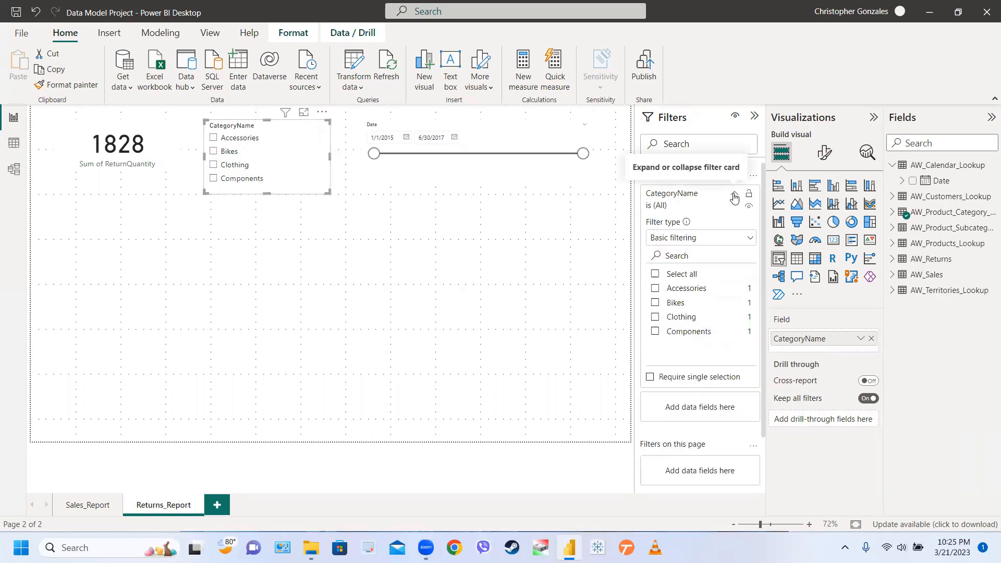
click(655, 289)
click(655, 303)
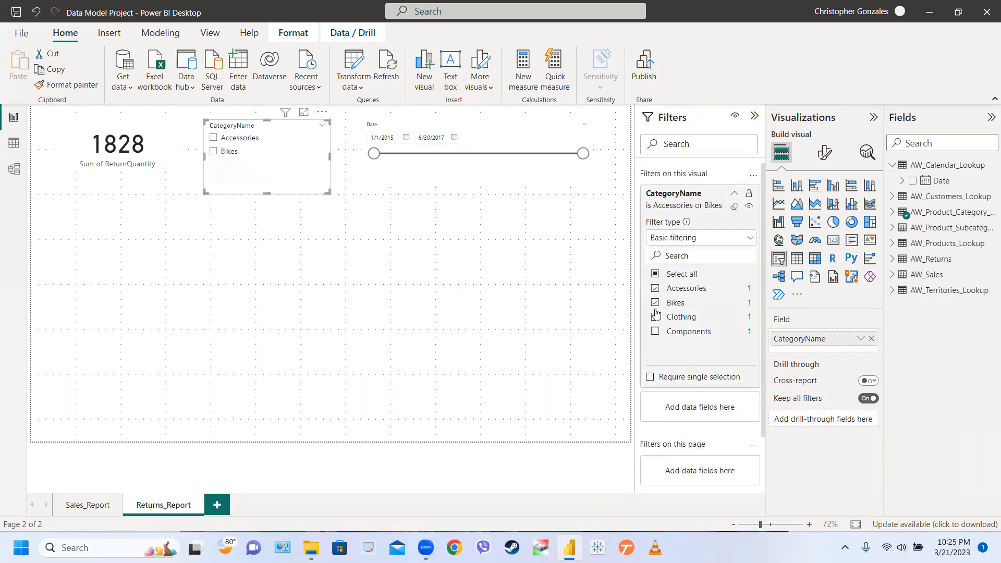
click(655, 317)
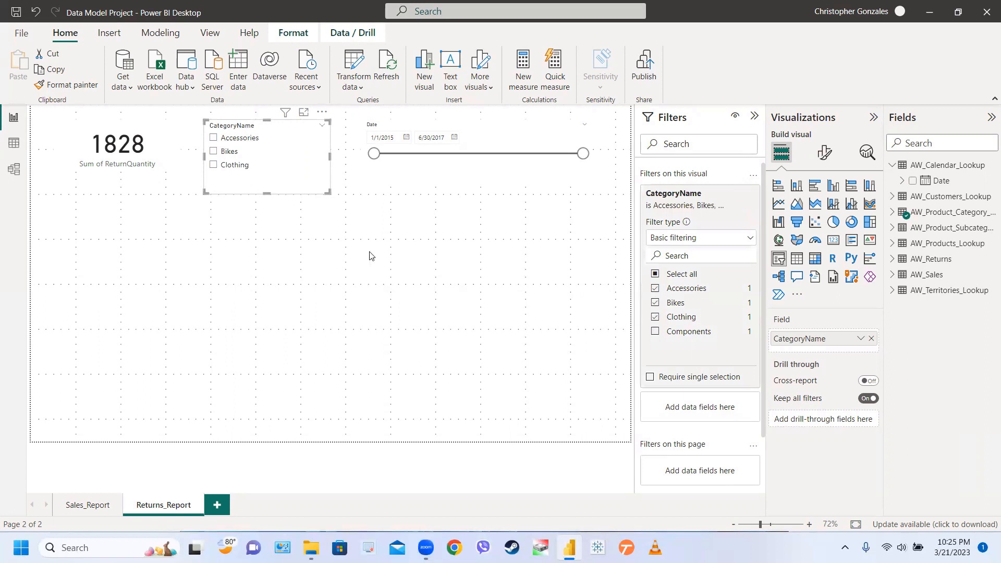
Reduce the height of the CategoryName slicer to fit its three categories and leave the slicer selected.
drag(269, 194, 270, 179)
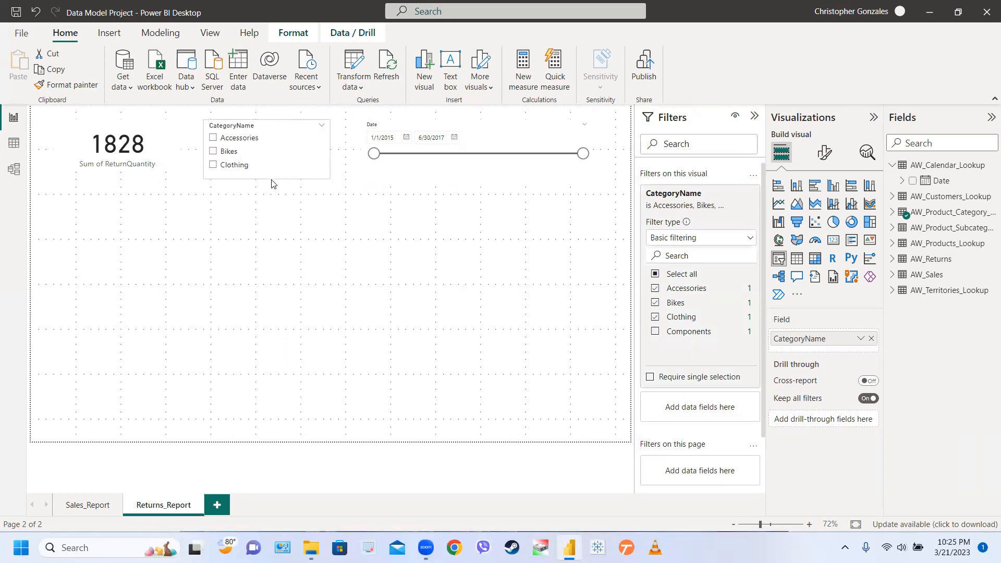
click(252, 175)
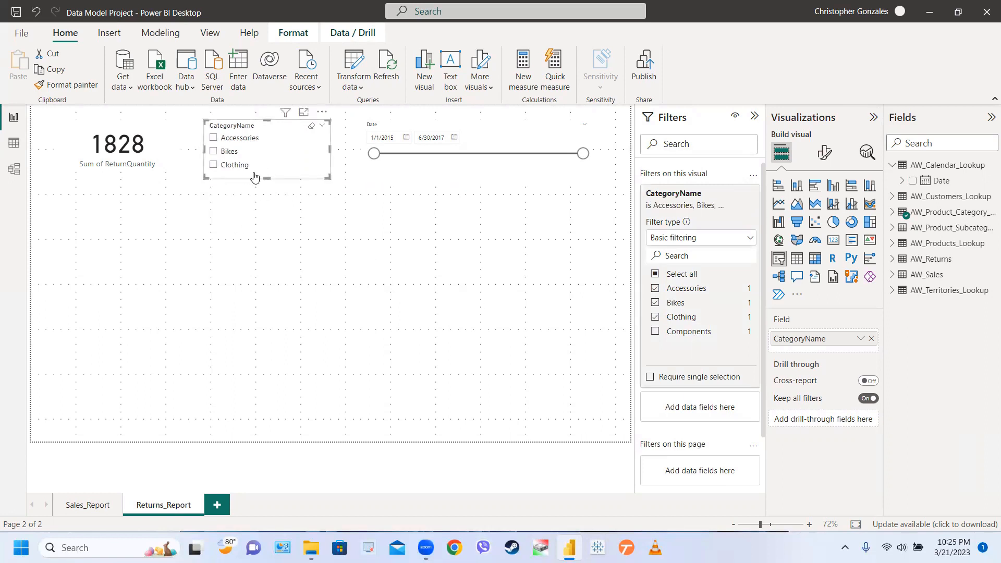
click(263, 212)
click(286, 156)
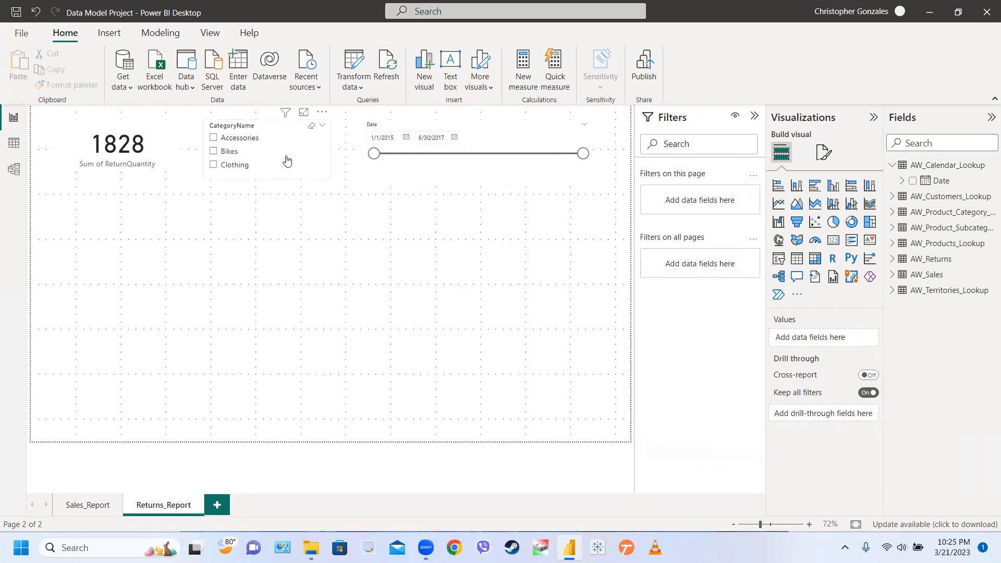
click(286, 157)
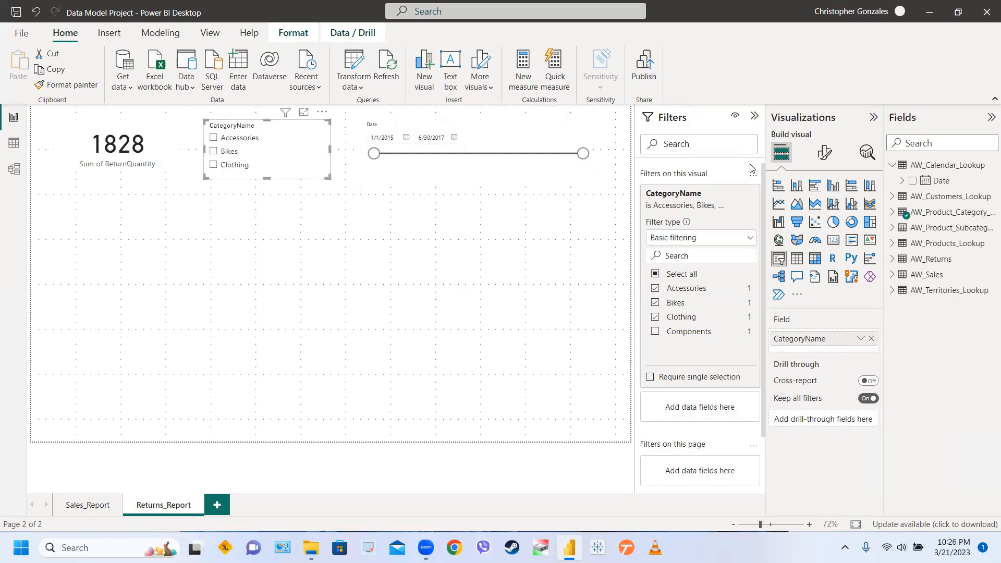
Set the CategoryName slicer's style to Tile and enable its "Select all" option.
click(824, 154)
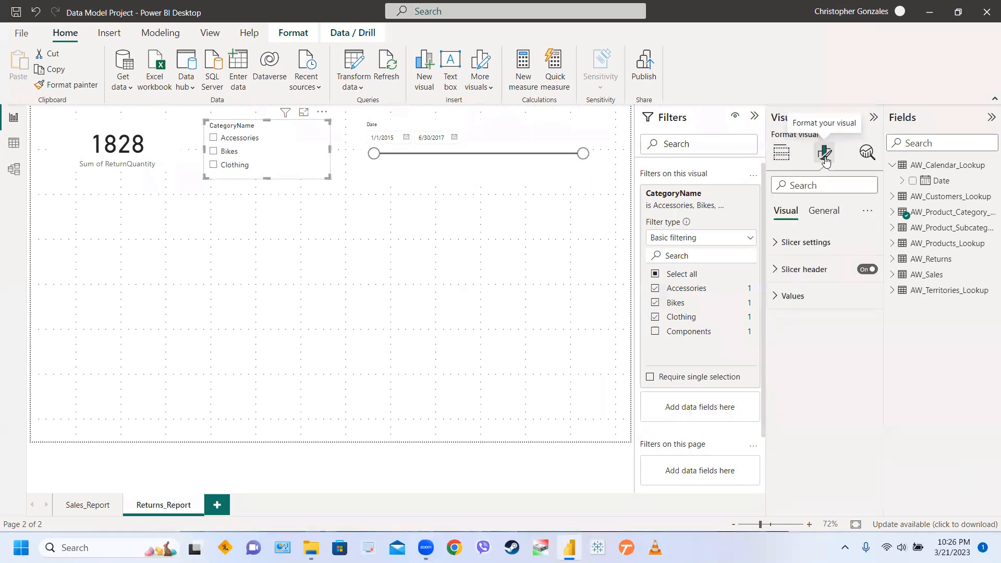
click(821, 246)
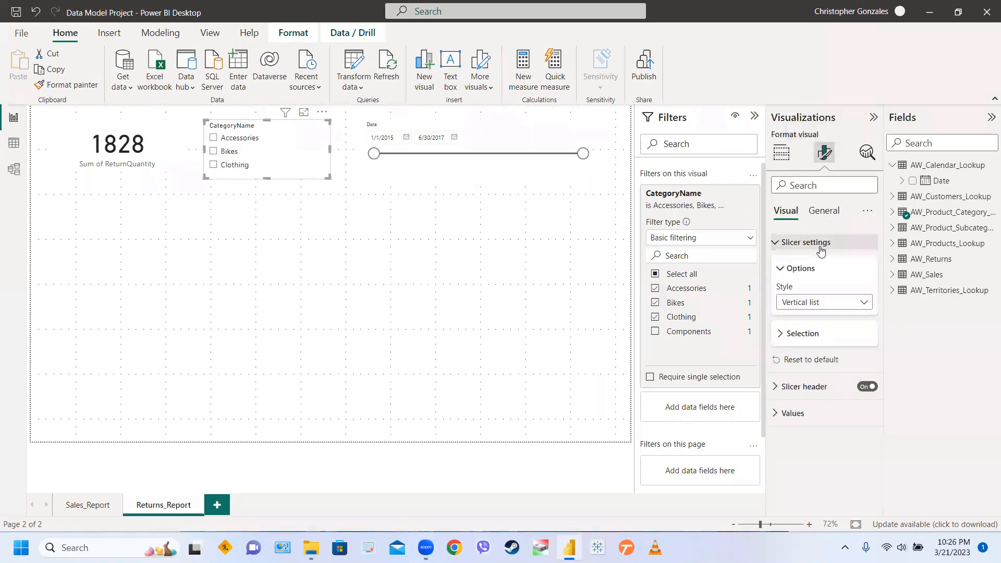
click(812, 303)
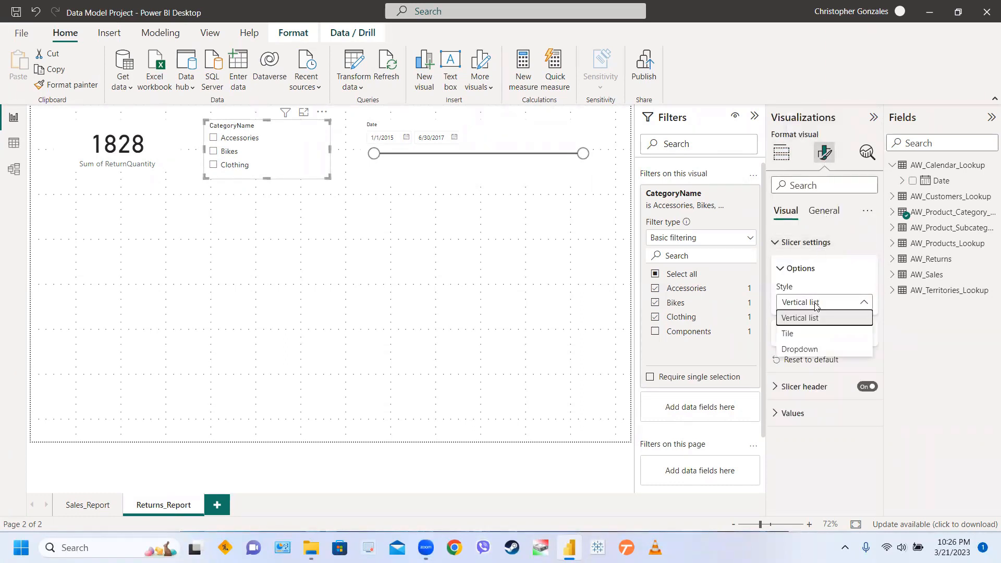
click(803, 337)
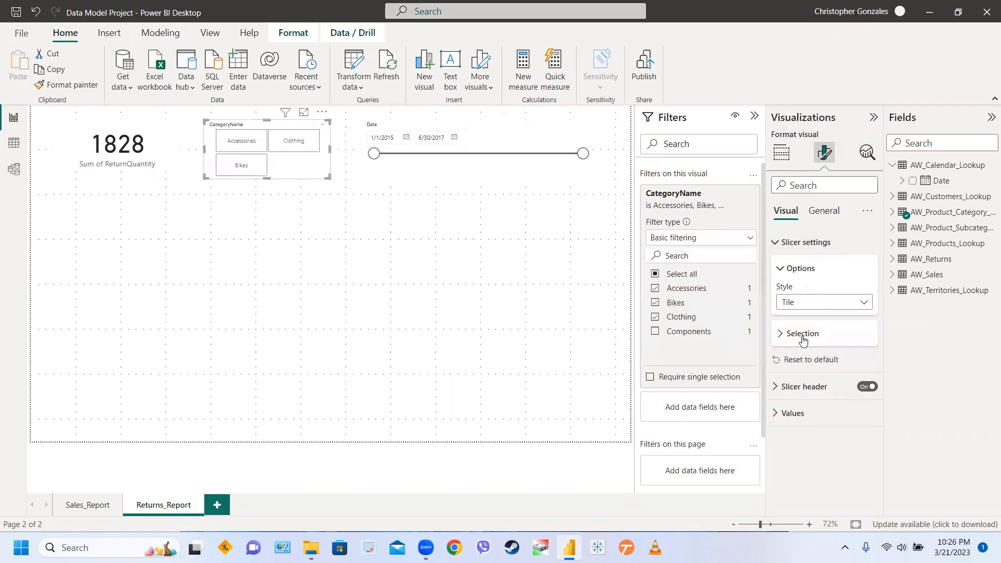
click(803, 336)
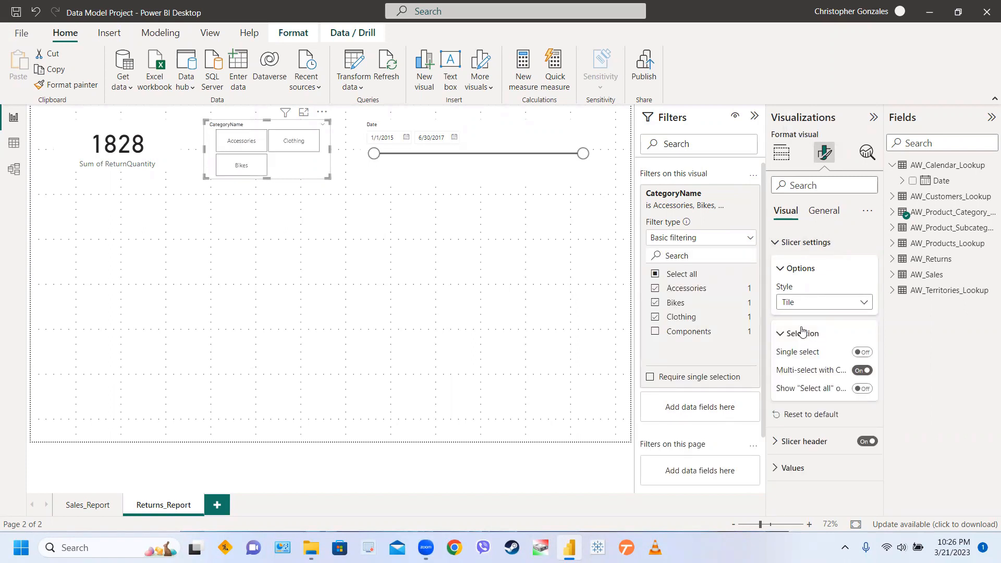
click(862, 390)
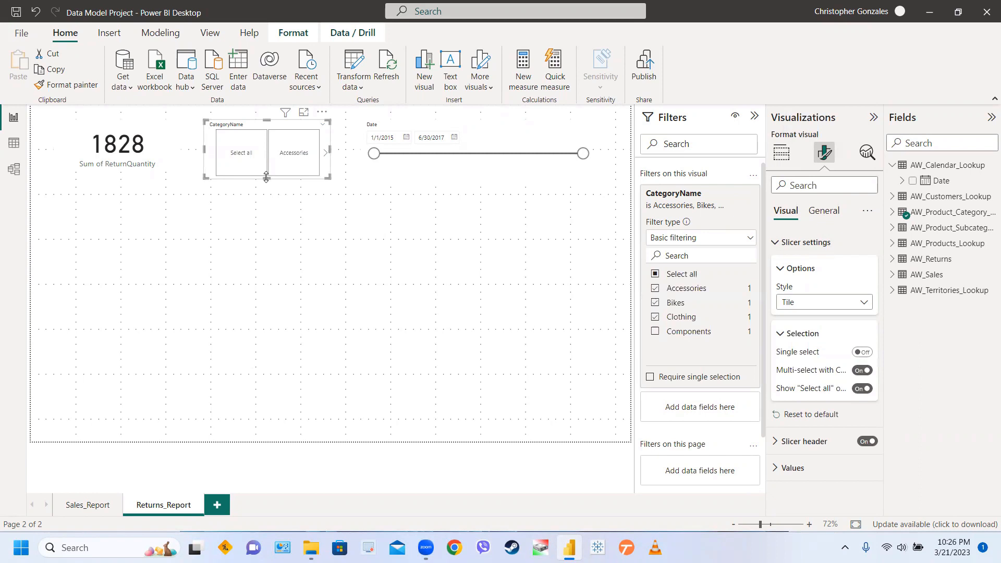
Resize the CategoryName slicer to fit its tiles in a single row, and resize the Date slicer to fit beside it.
drag(267, 177, 375, 152)
click(408, 172)
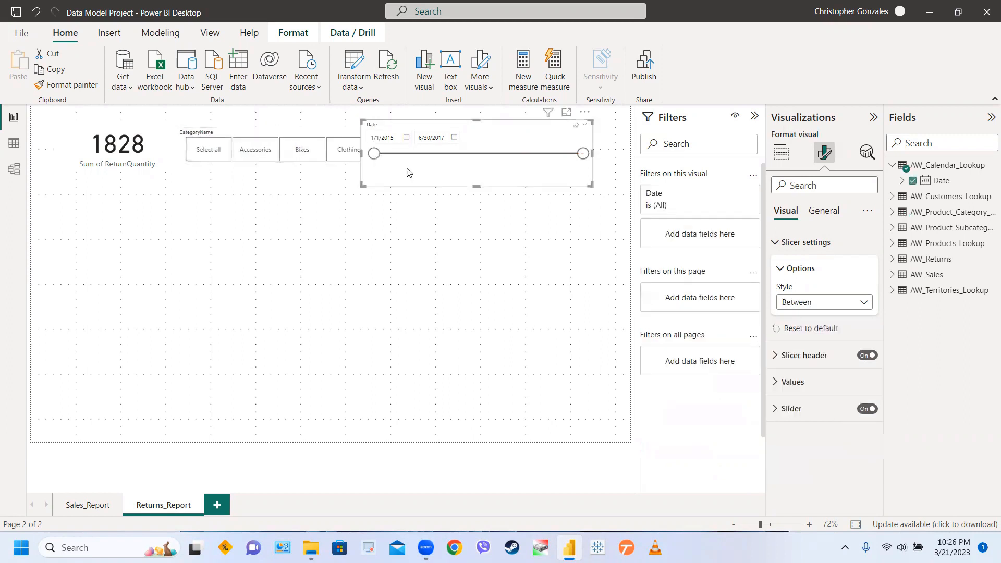
drag(362, 152, 399, 153)
drag(499, 186, 501, 174)
drag(593, 143, 615, 145)
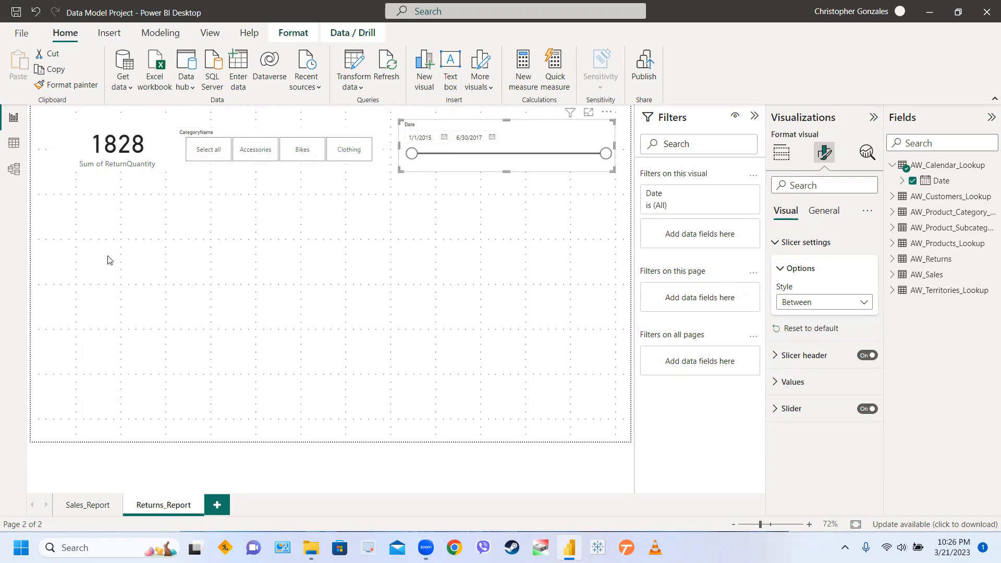
Add a map visual below the return quantity card, enlarge it and position it under the card and category slicer.
click(90, 246)
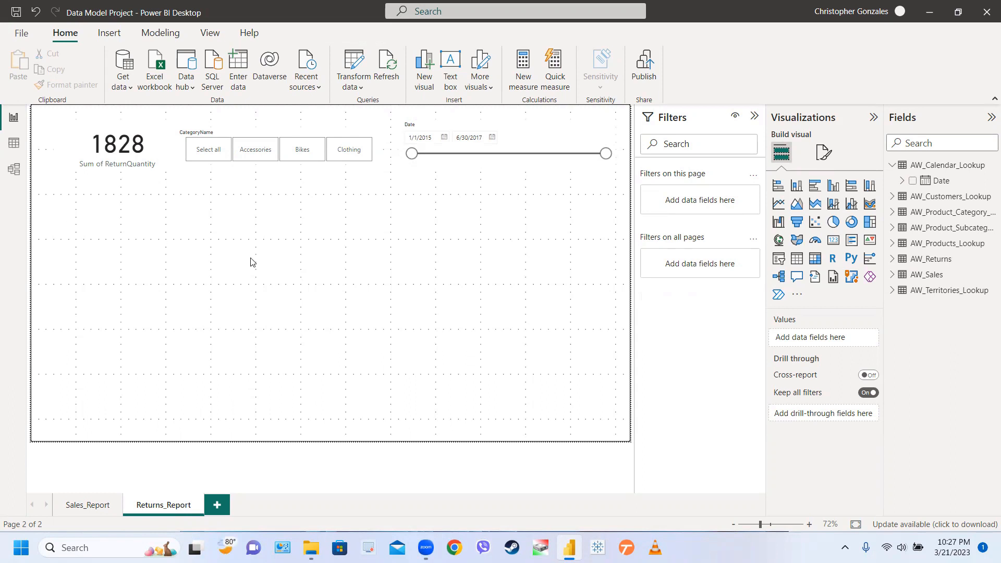
click(779, 239)
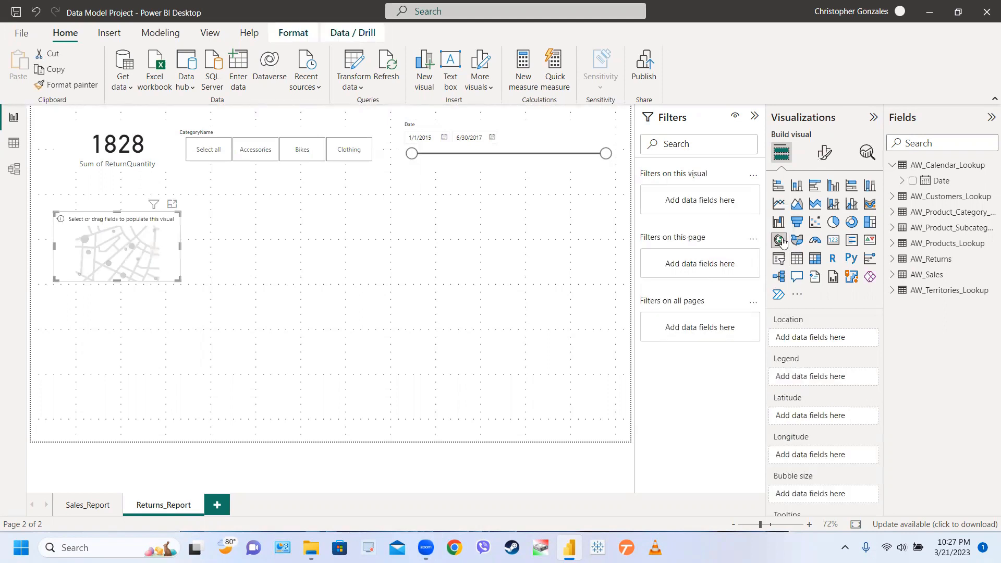
drag(166, 262, 270, 381)
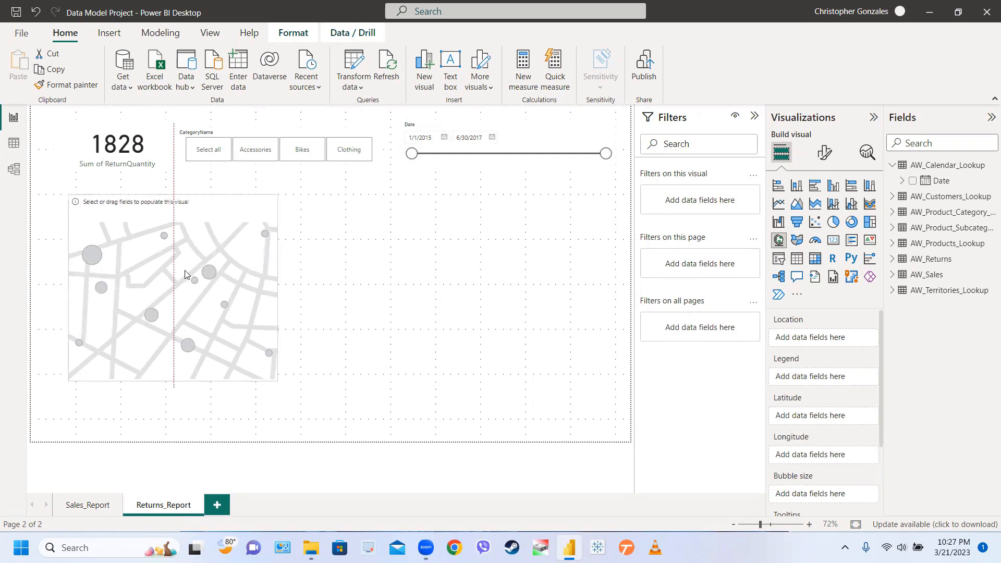
drag(179, 268, 187, 275)
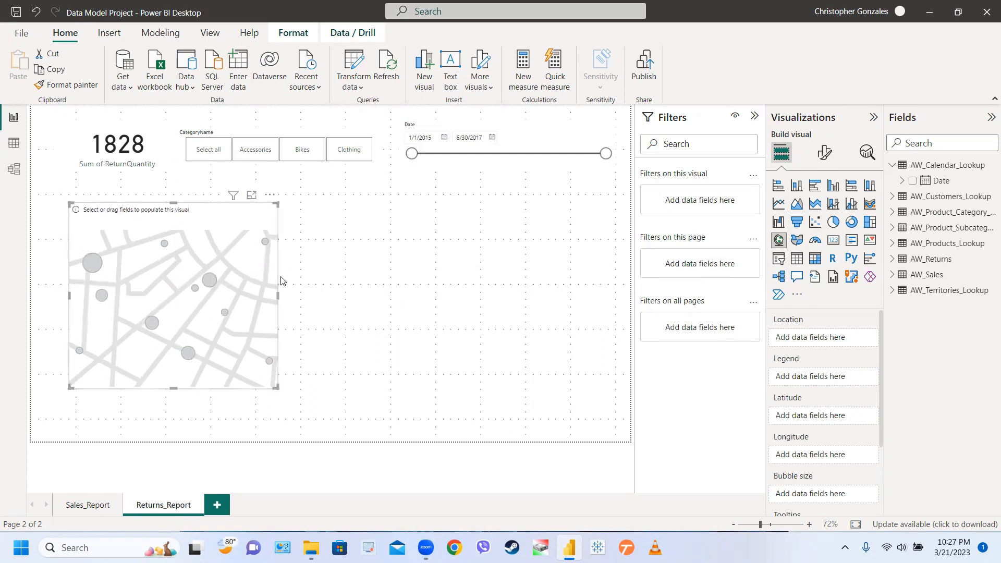
Assign AW_Returns' ReturnQuantity to the map's bubble size and AW_Territories_Lookup's Country to its location.
click(893, 259)
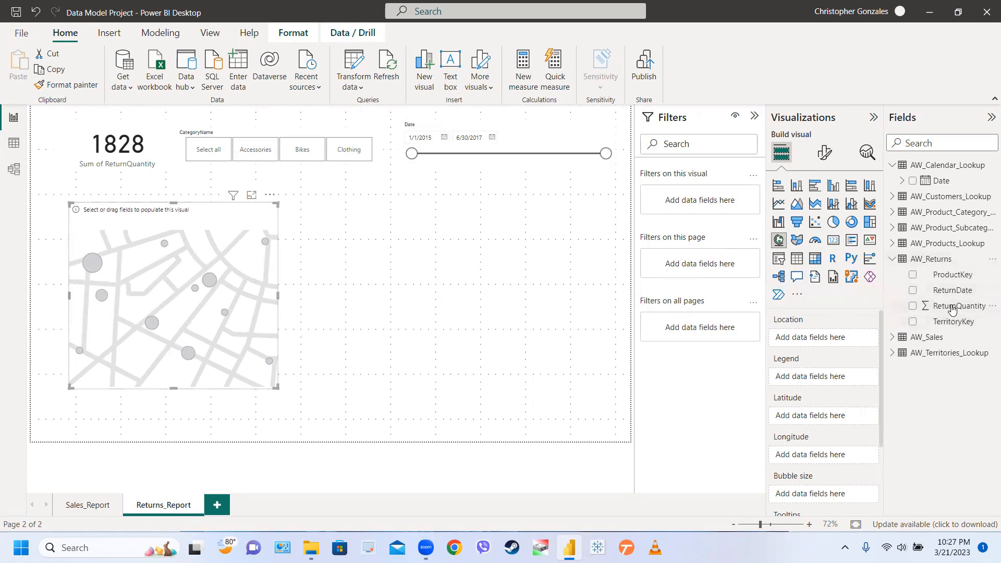
drag(952, 309, 834, 492)
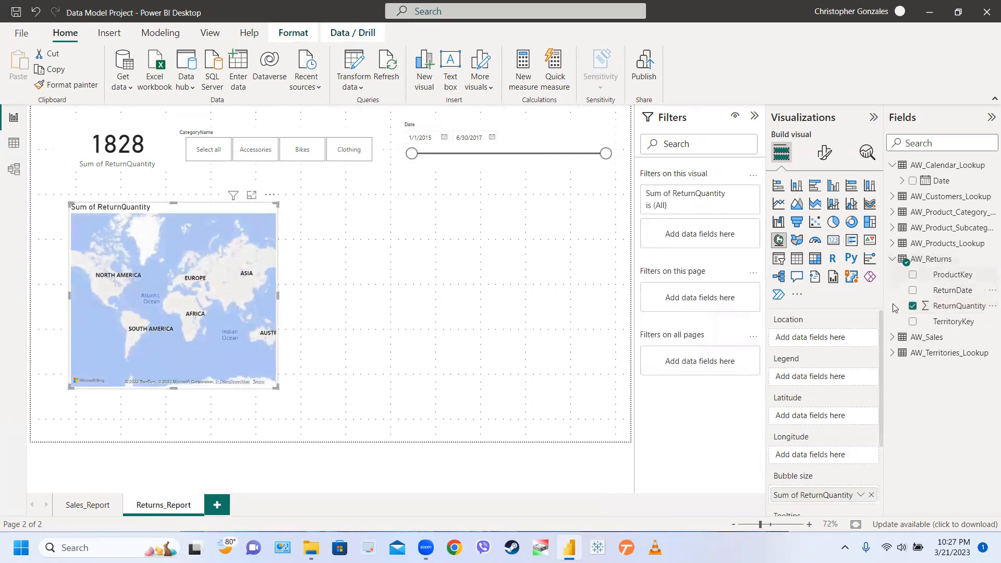
click(892, 353)
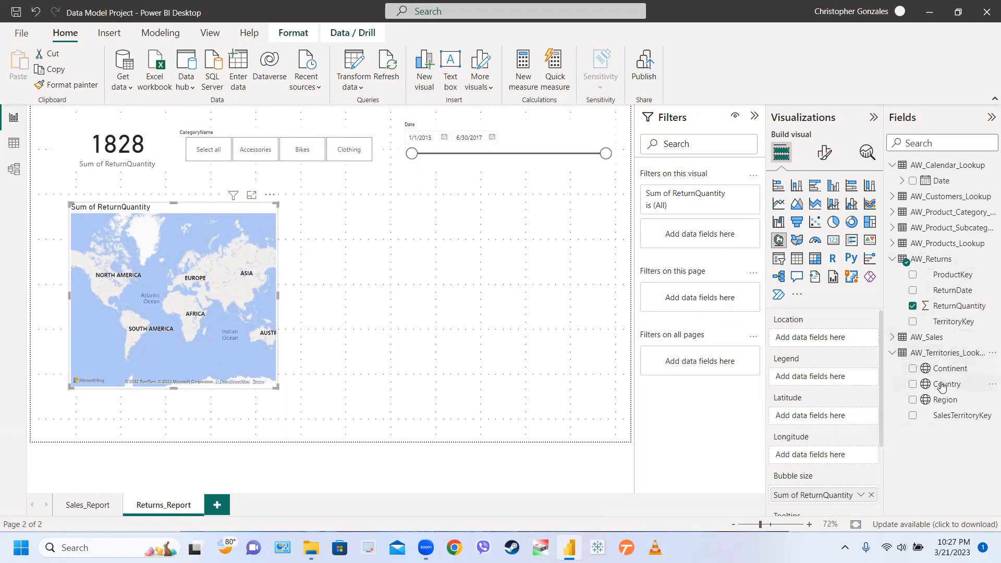
drag(942, 386, 824, 342)
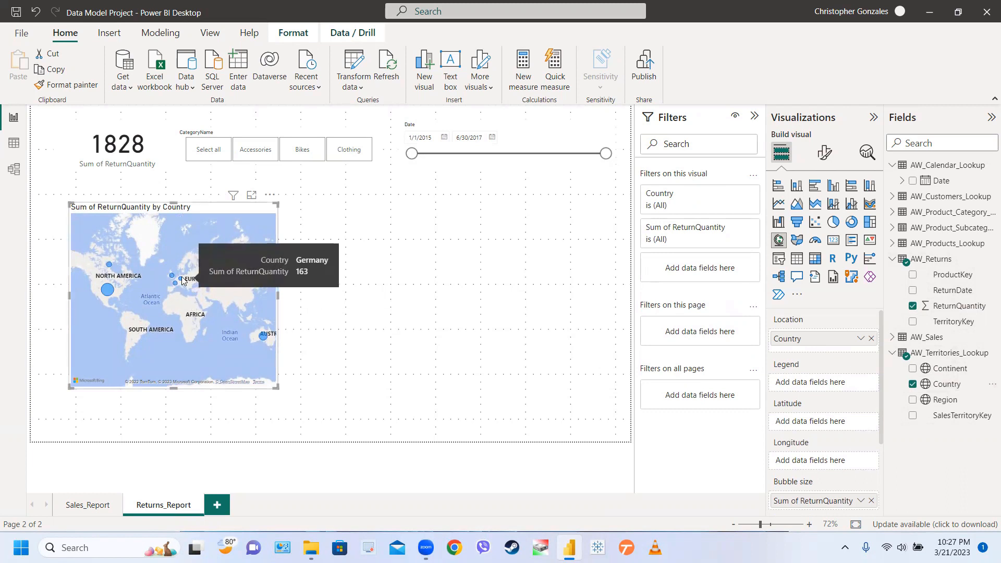
mouse_move(172, 278)
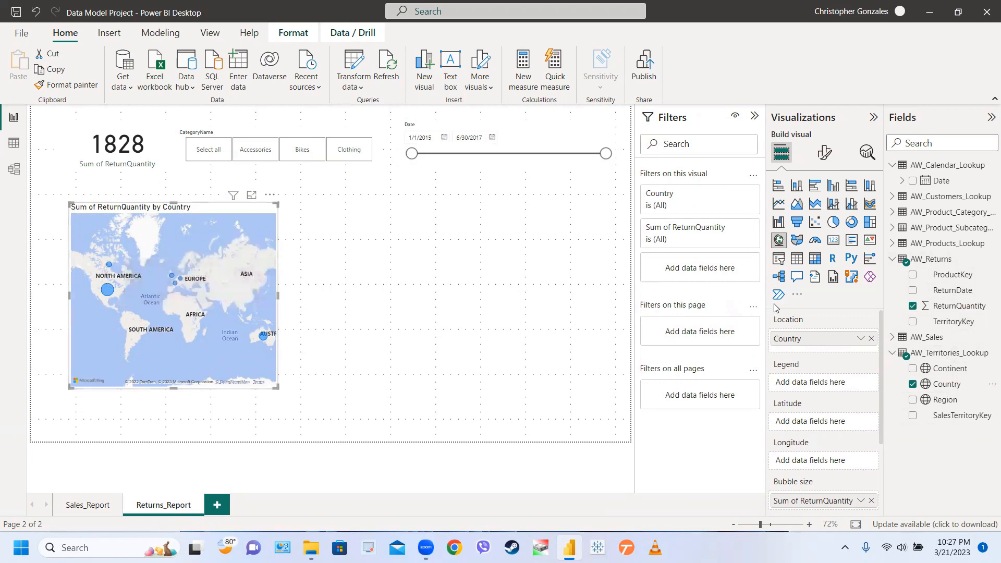
Set the map's bubble size to 37 px and check the available map style settings.
click(824, 152)
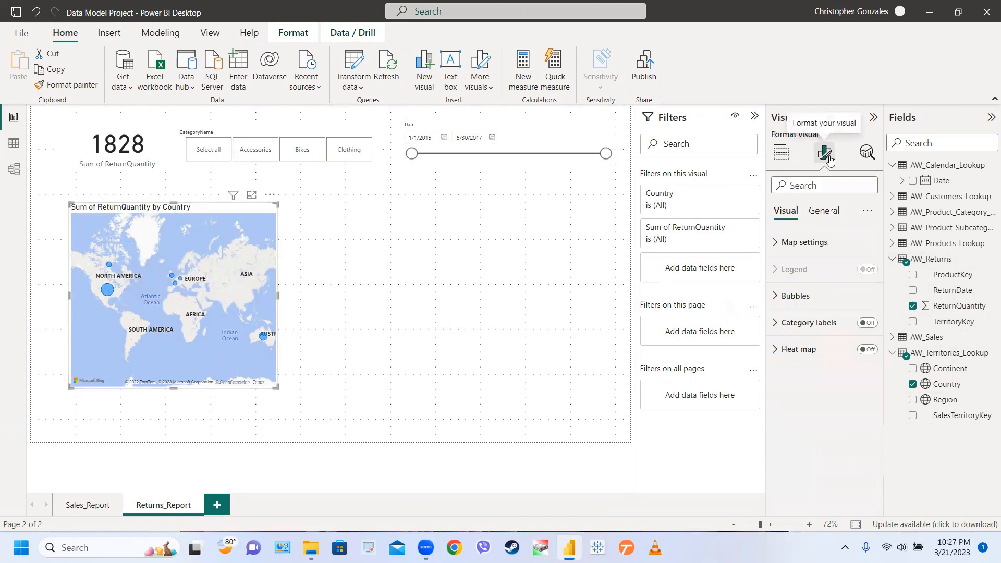
click(814, 297)
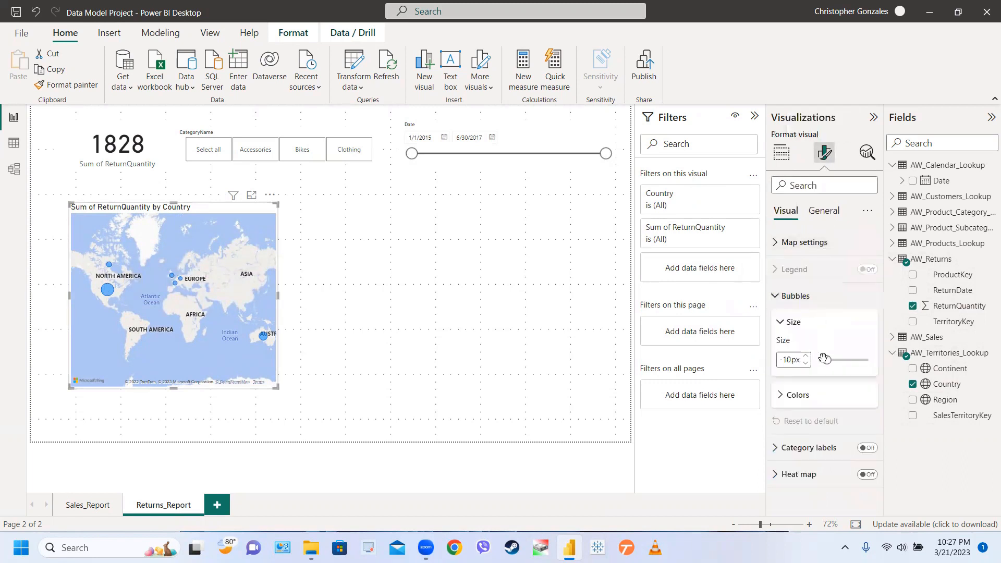
drag(824, 361, 845, 370)
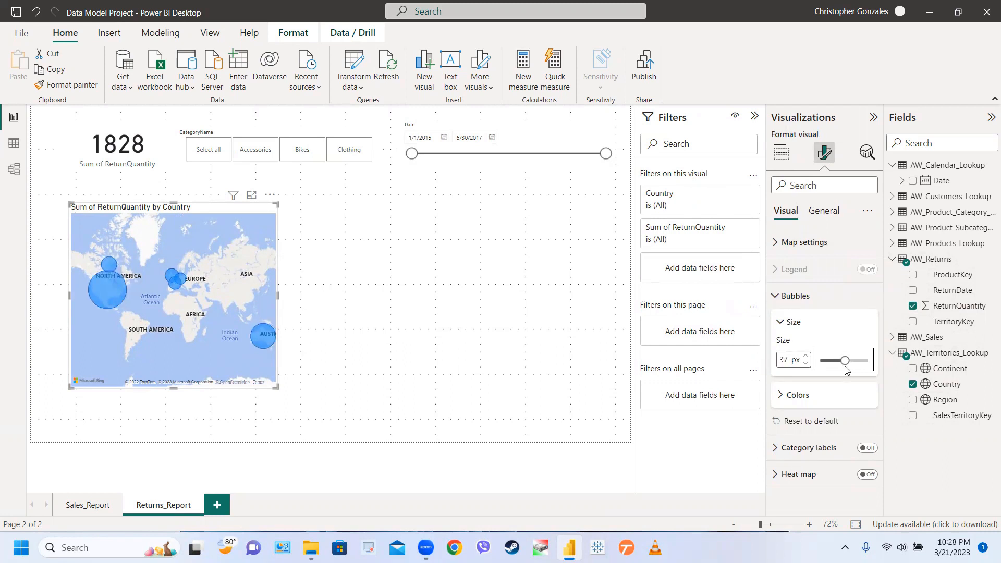
click(806, 305)
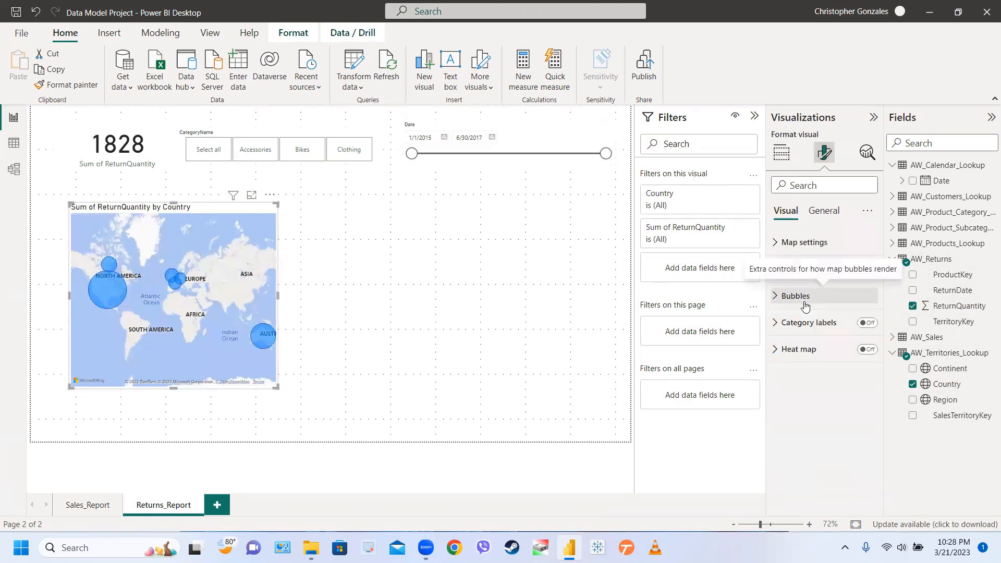
click(782, 246)
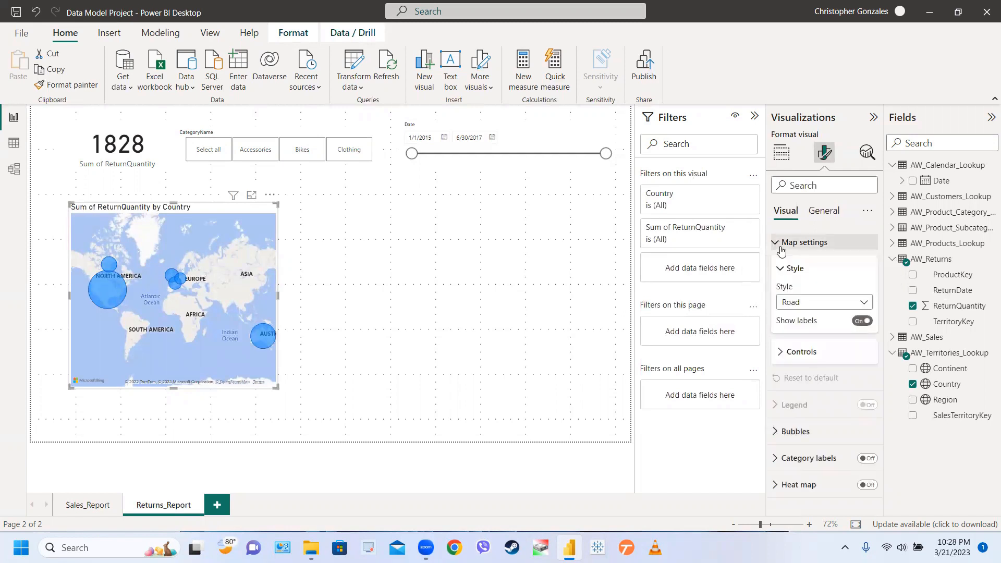
click(781, 248)
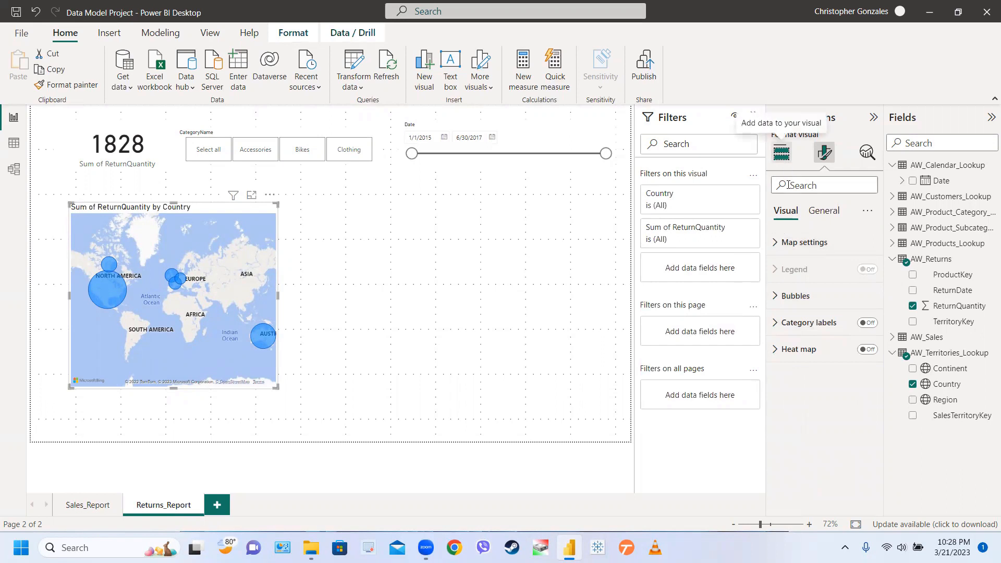
Enable separate bubble colors for all countries, and color the United States orange and Australia pink.
click(796, 296)
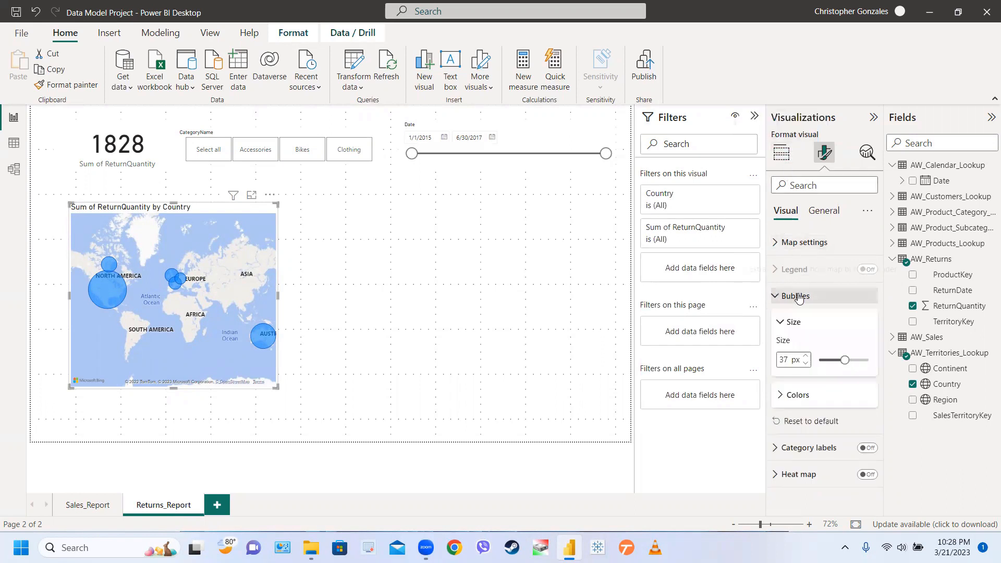
click(800, 399)
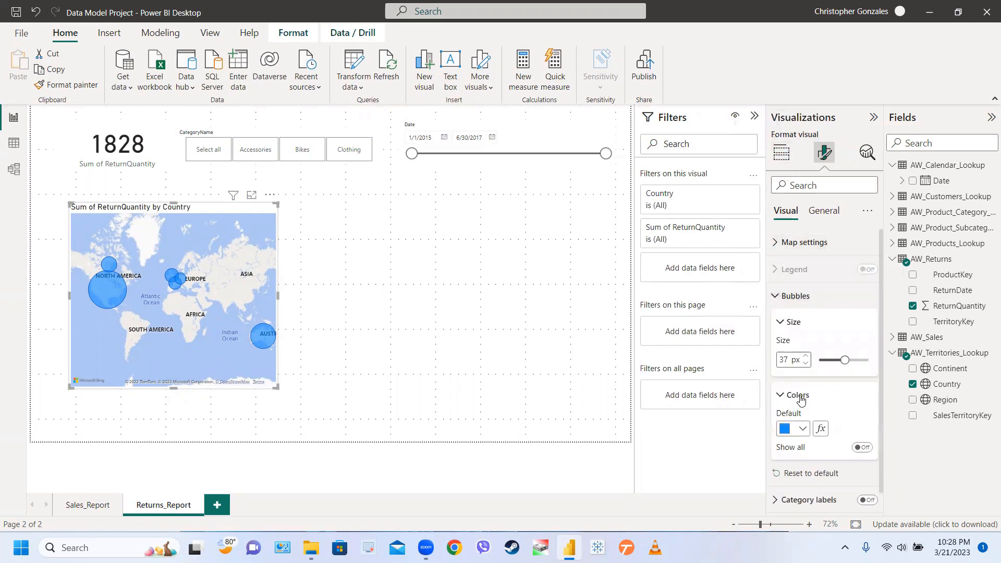
scroll(802, 400, down, 1)
click(862, 424)
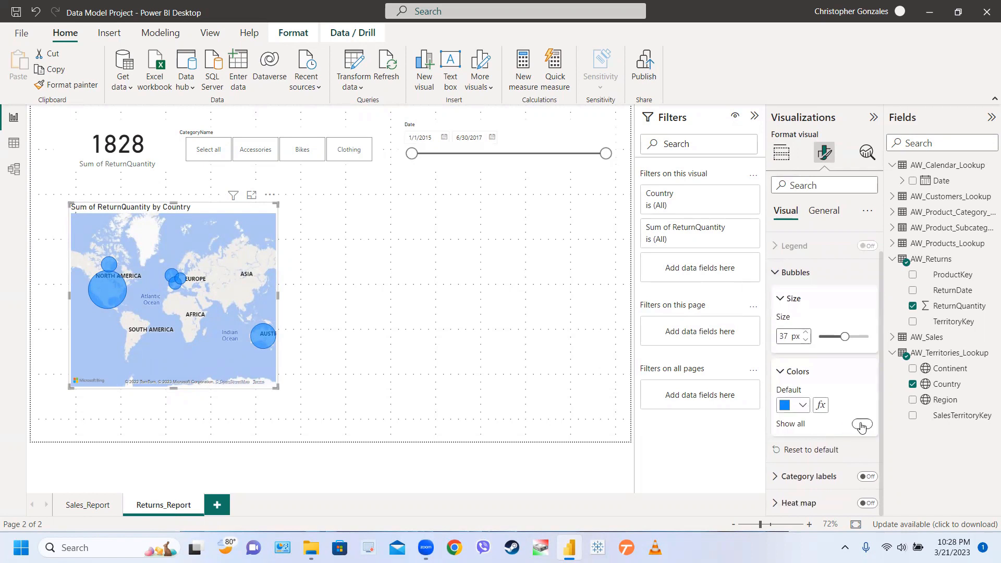
scroll(824, 412, down, 5)
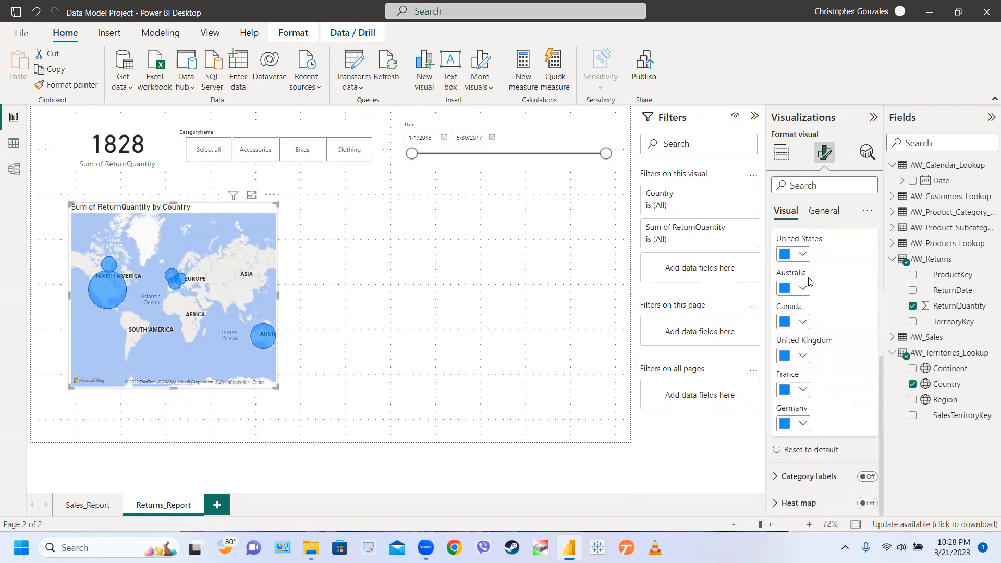
click(802, 254)
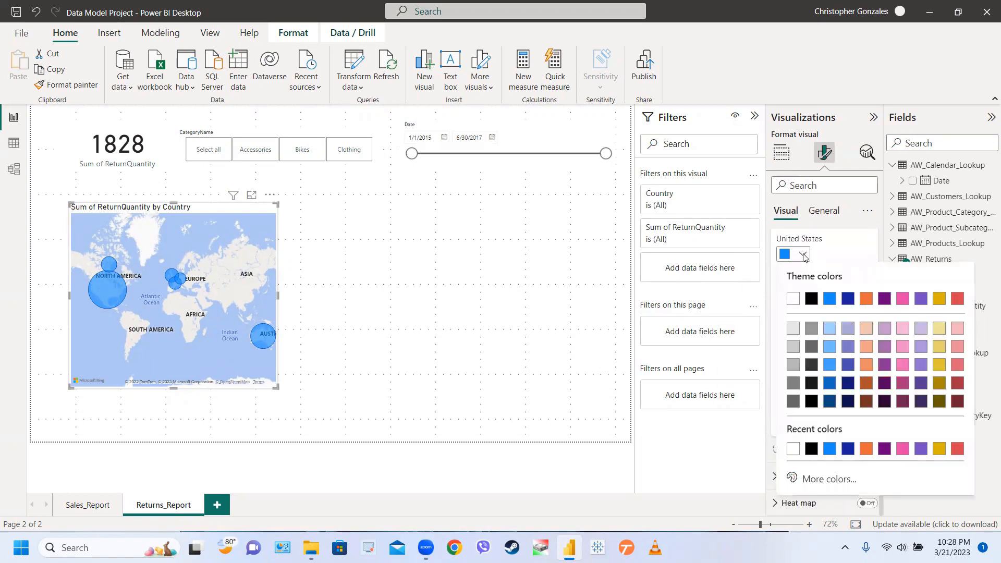
click(866, 300)
click(803, 289)
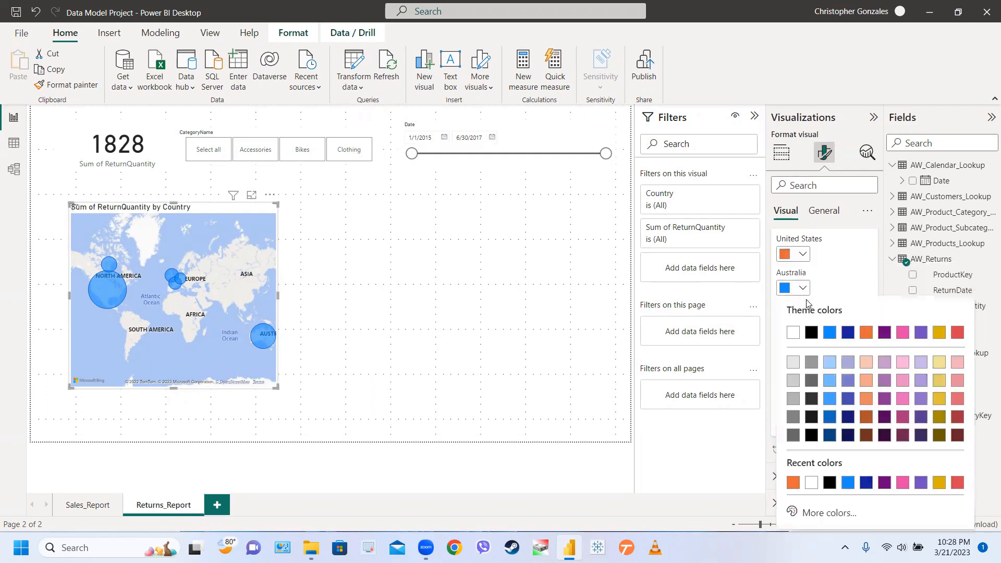
click(902, 333)
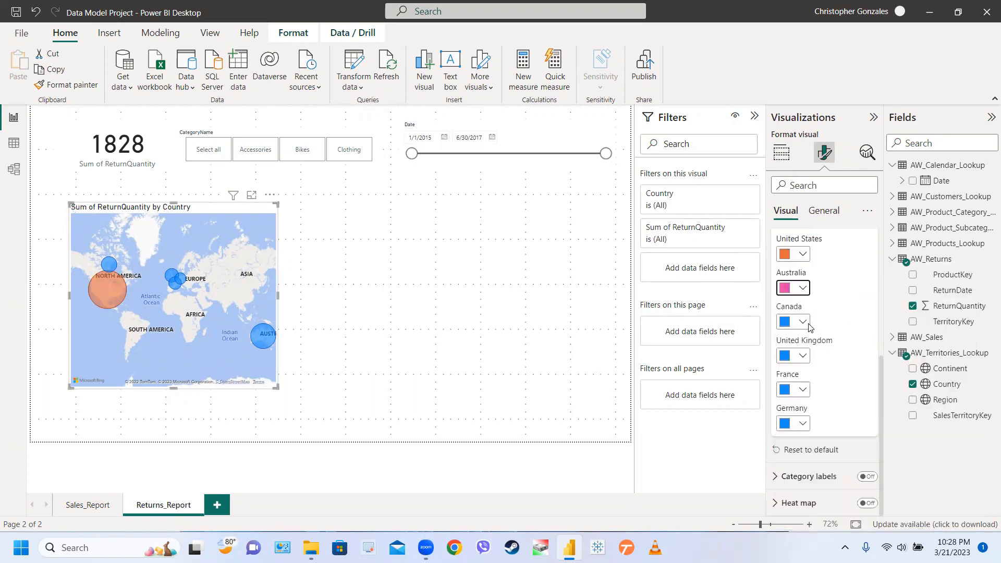
Color the map bubbles for Canada gold, the United Kingdom light pink and France pale lavender.
click(804, 322)
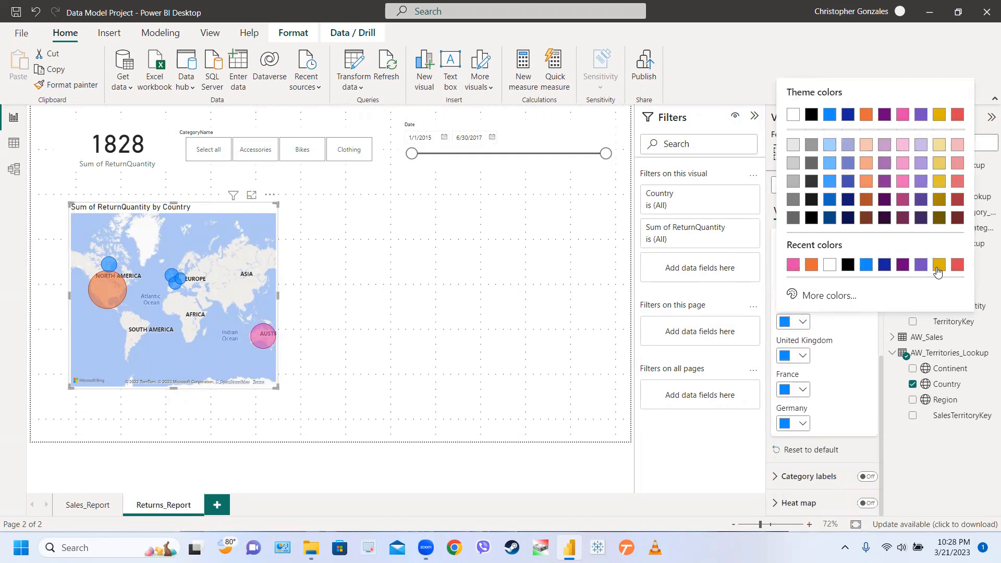
click(938, 265)
click(803, 357)
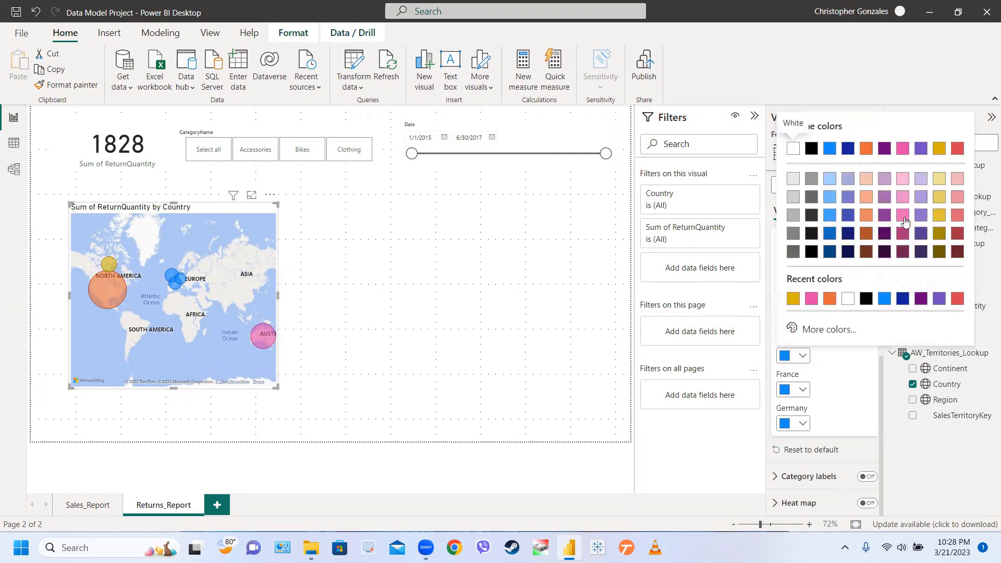
click(905, 219)
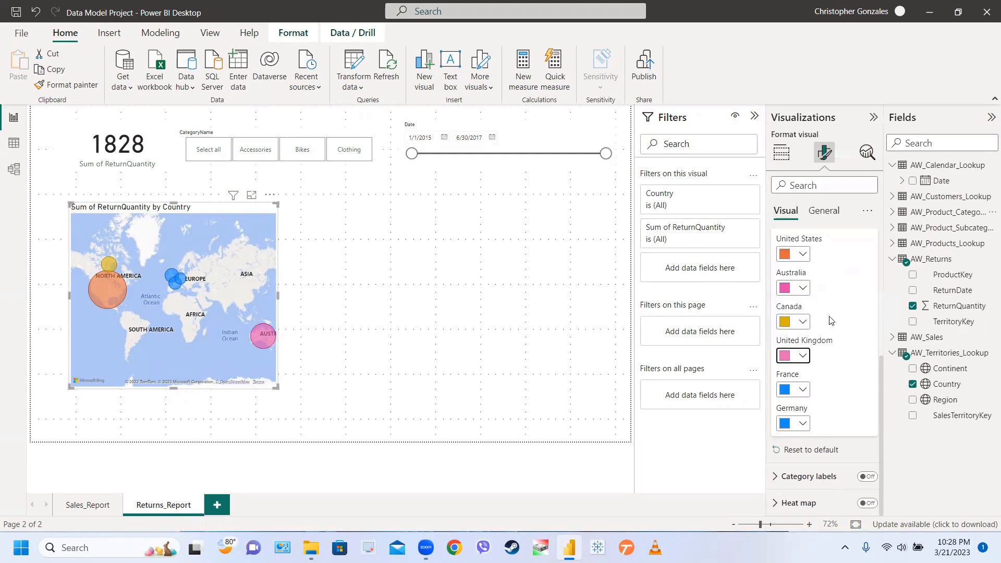
click(803, 390)
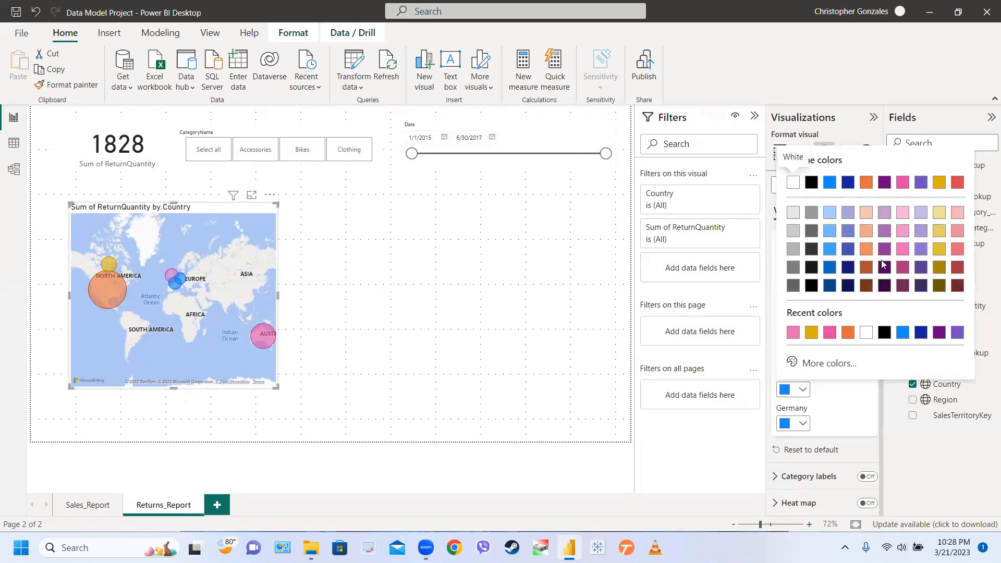
click(848, 214)
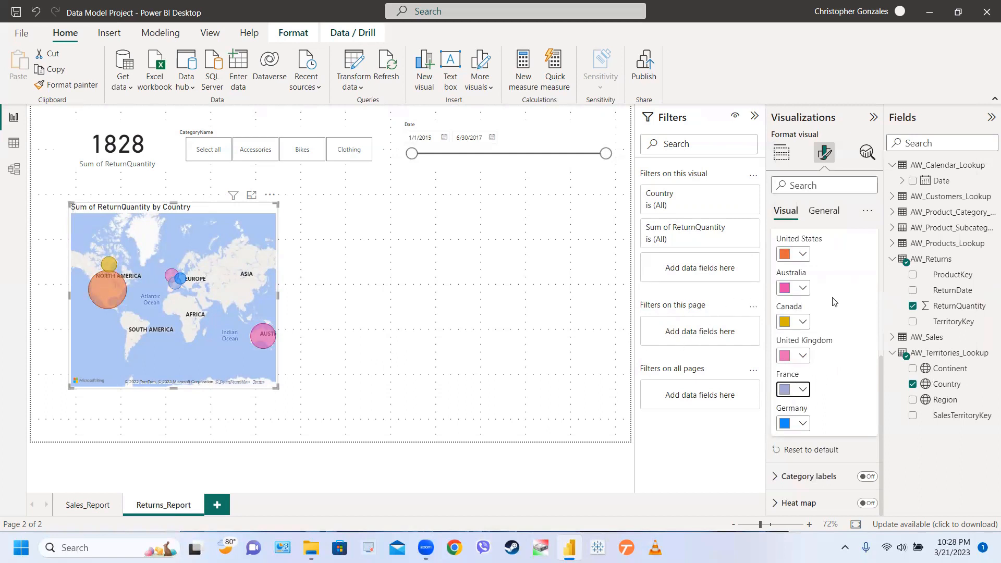
Add a matrix visual beside the returns map and place it beneath the date slicer.
scroll(832, 301, up, 3)
click(805, 305)
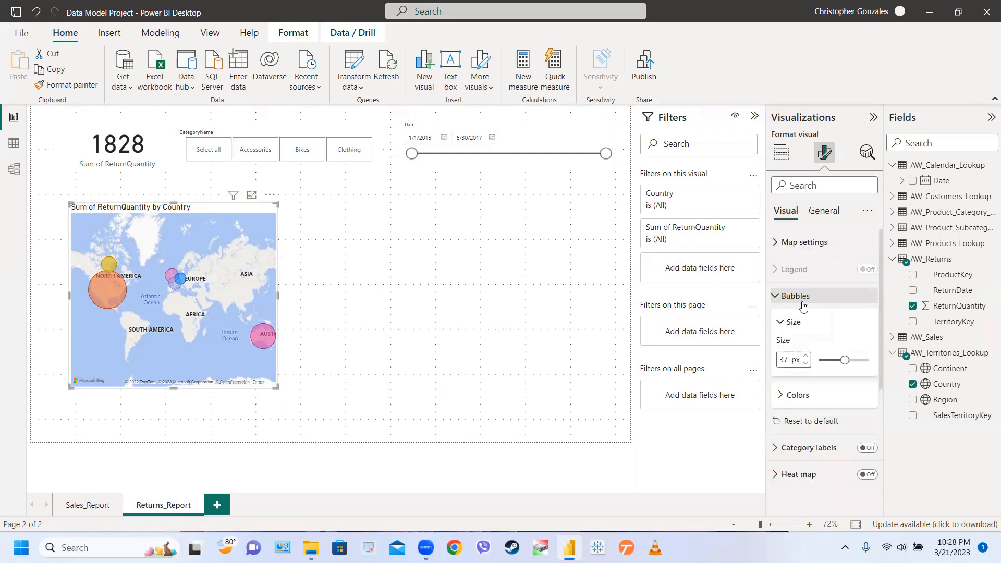
click(349, 301)
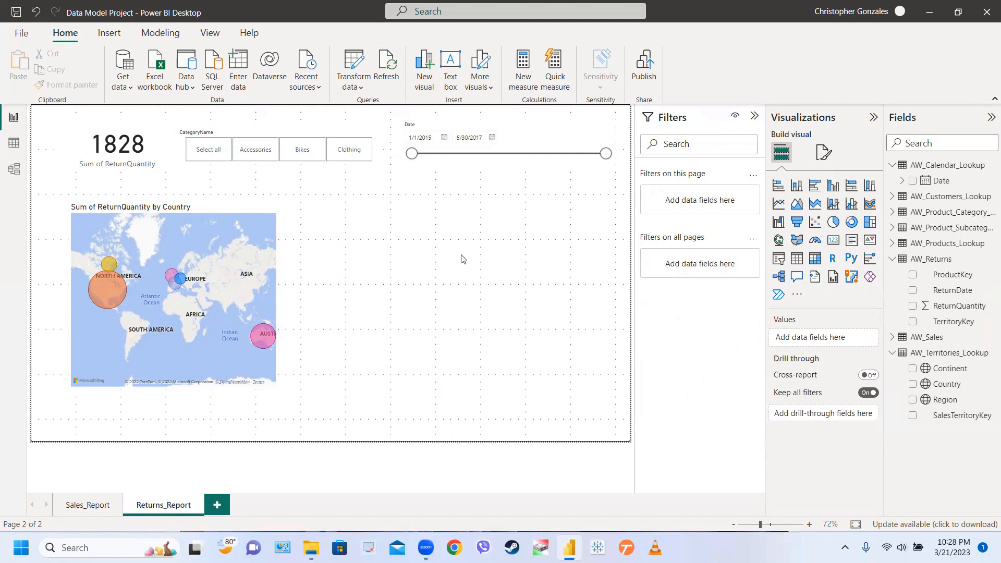
click(816, 259)
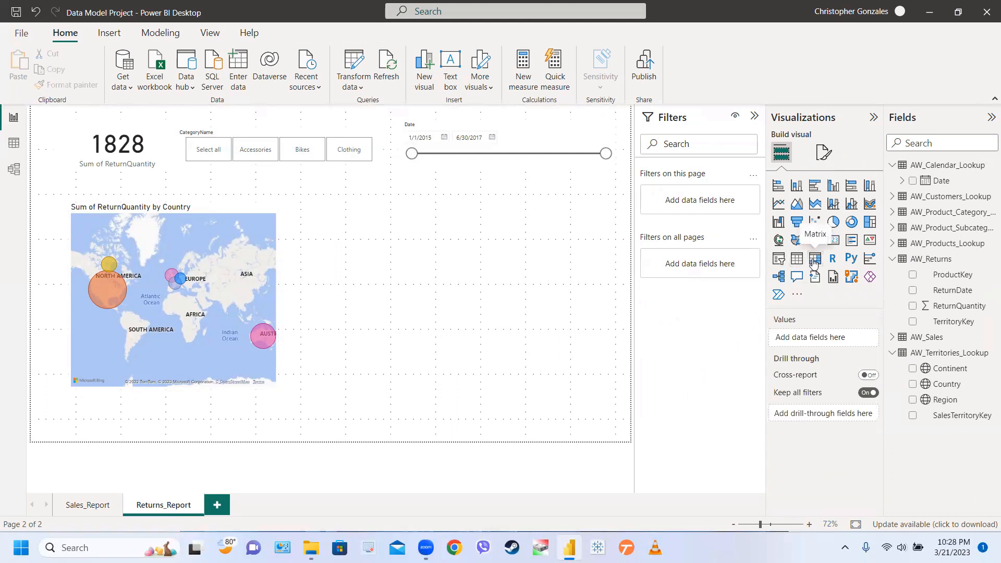
drag(365, 268, 562, 297)
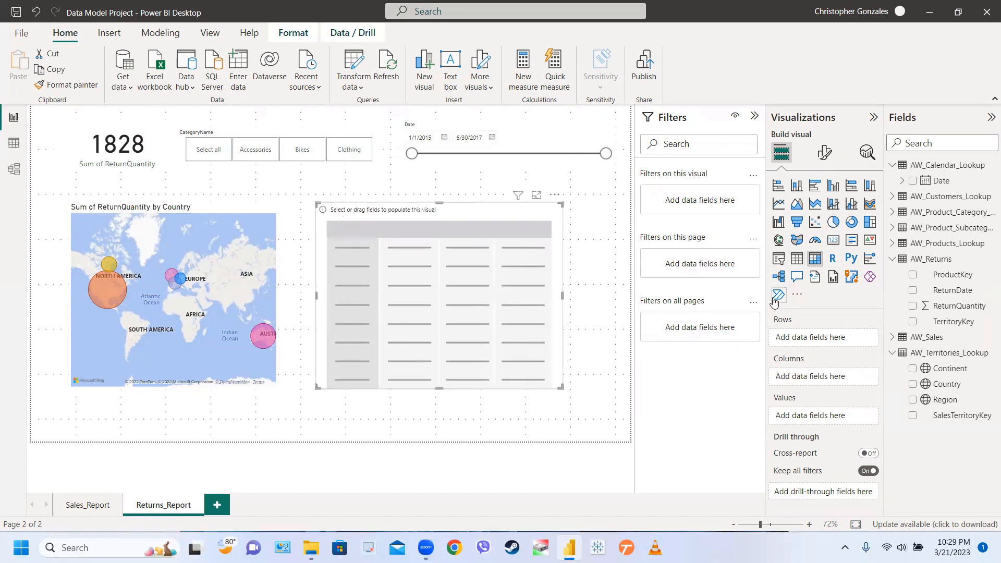
Assign ReturnQuantity from AW_Returns to the matrix's values.
click(892, 259)
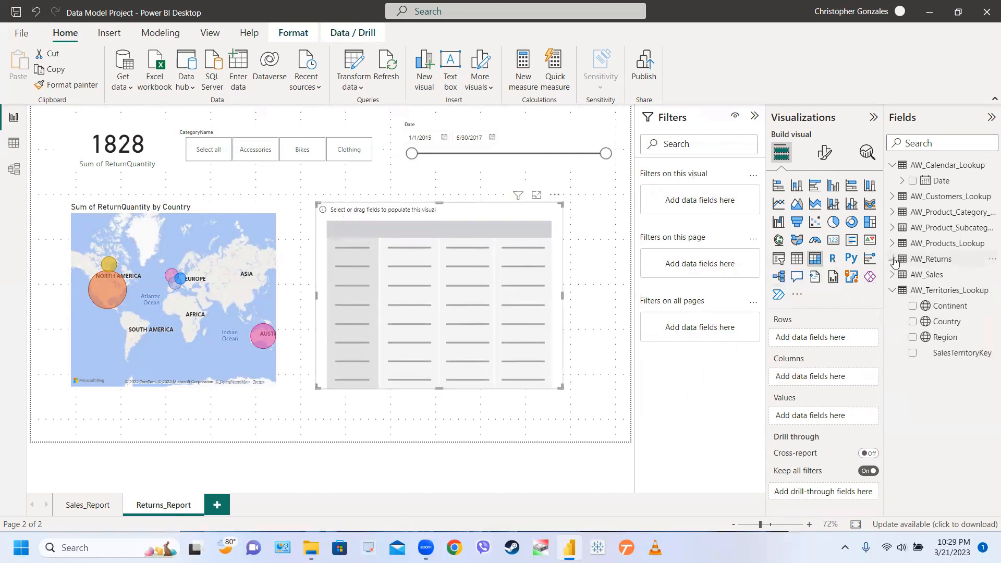
click(892, 290)
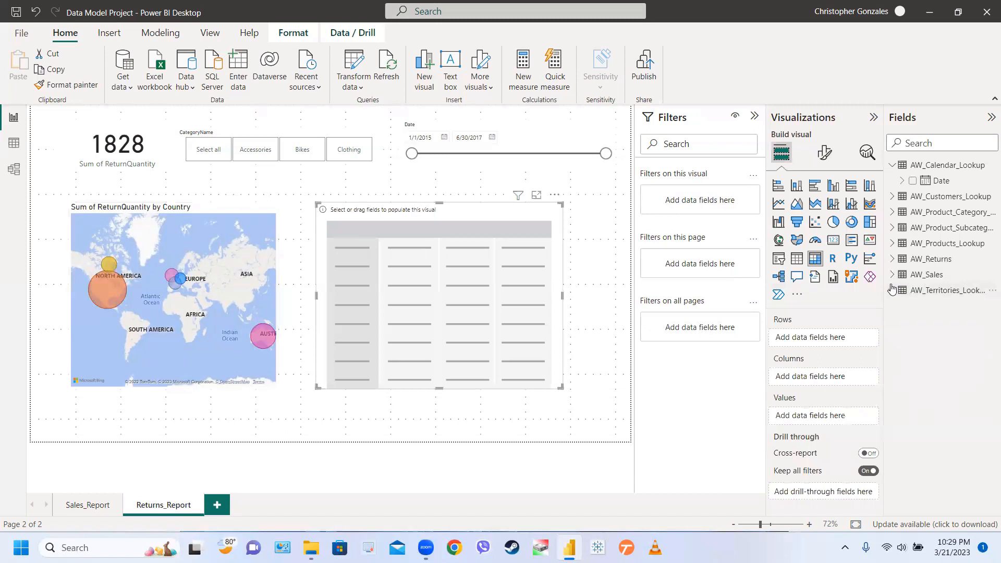
click(892, 166)
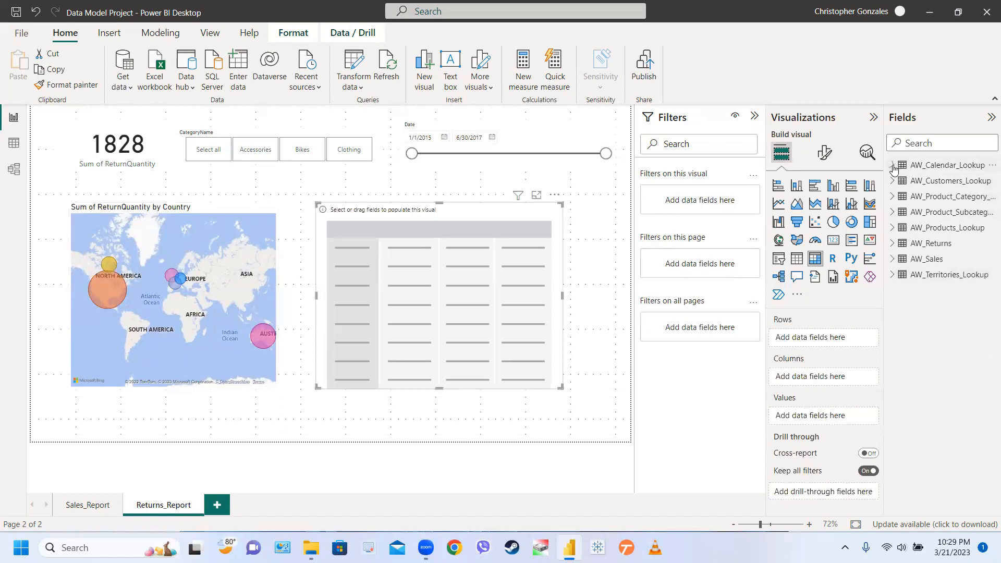
click(891, 244)
drag(941, 291, 833, 418)
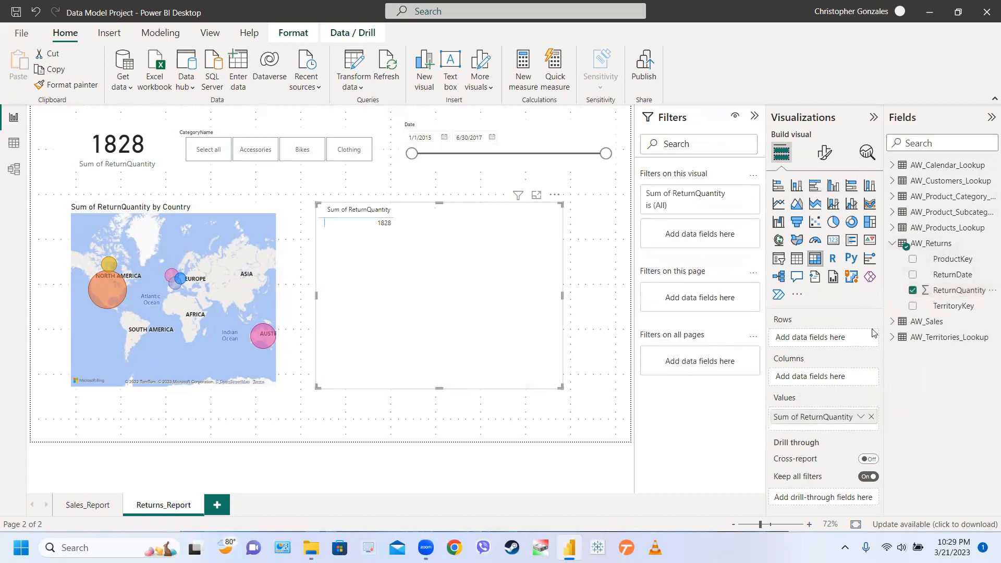
Use SubcategoryName from AW_Product_Subcategory_Lookup as the matrix rows and sort them by return quantity in descending order.
click(892, 245)
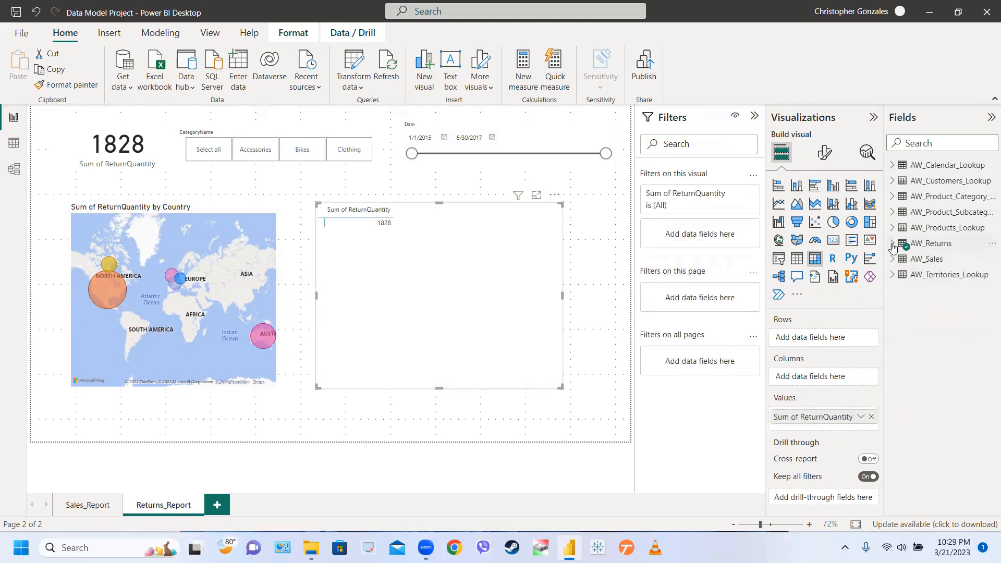
click(892, 212)
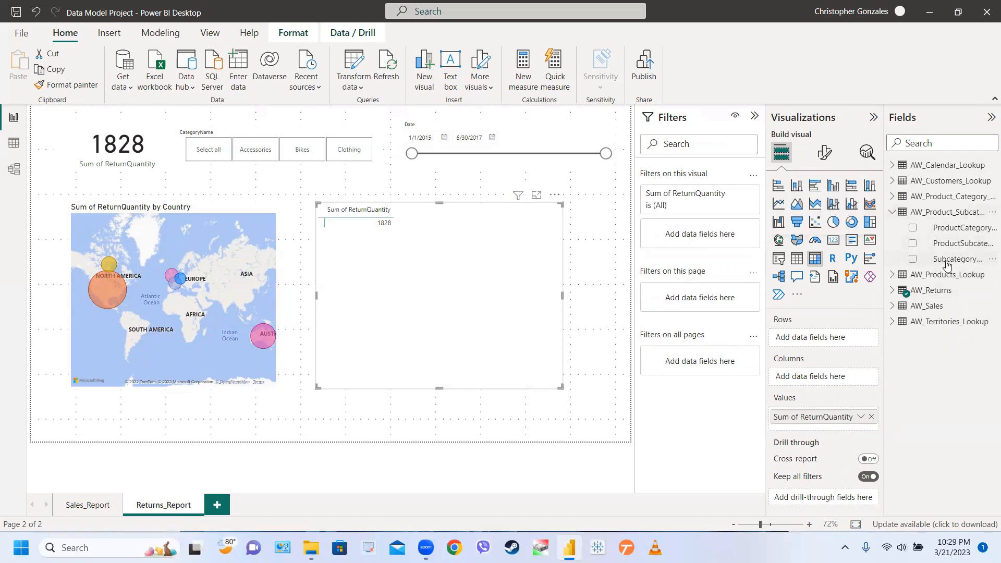
drag(941, 259, 833, 340)
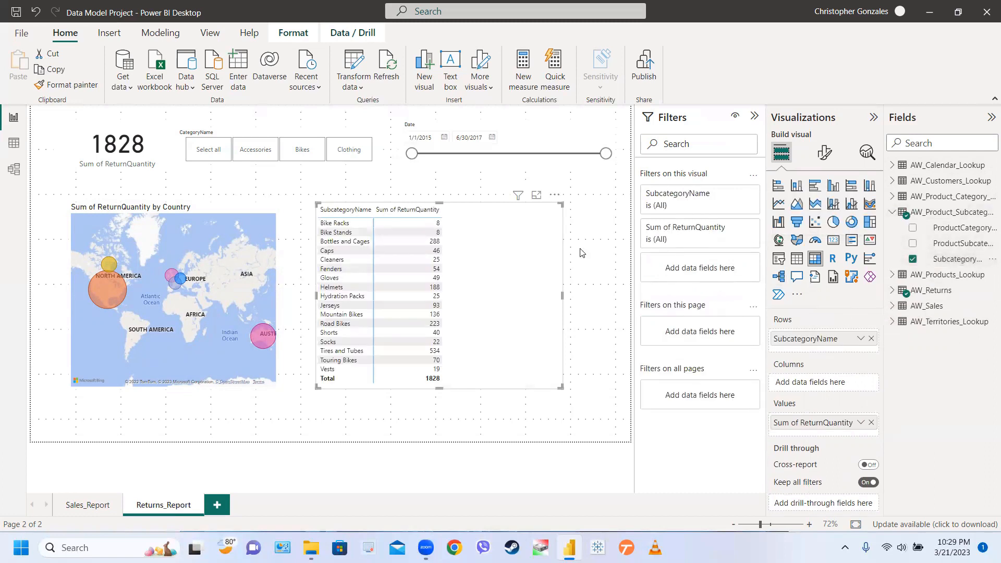
click(424, 210)
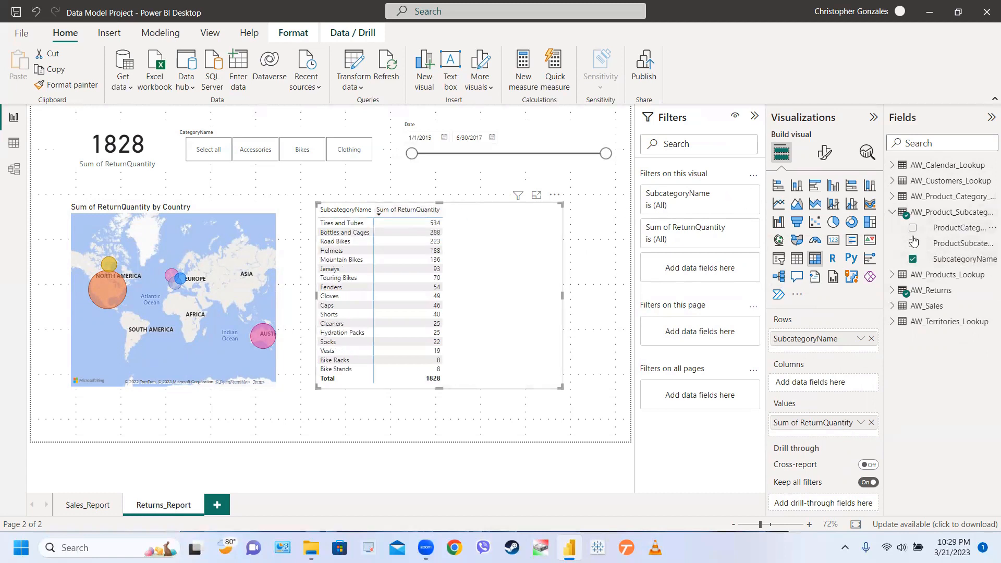
Add AW_Products_Lookup's ProductName below SubcategoryName in the matrix rows, expand all subcategories and review the products.
click(891, 213)
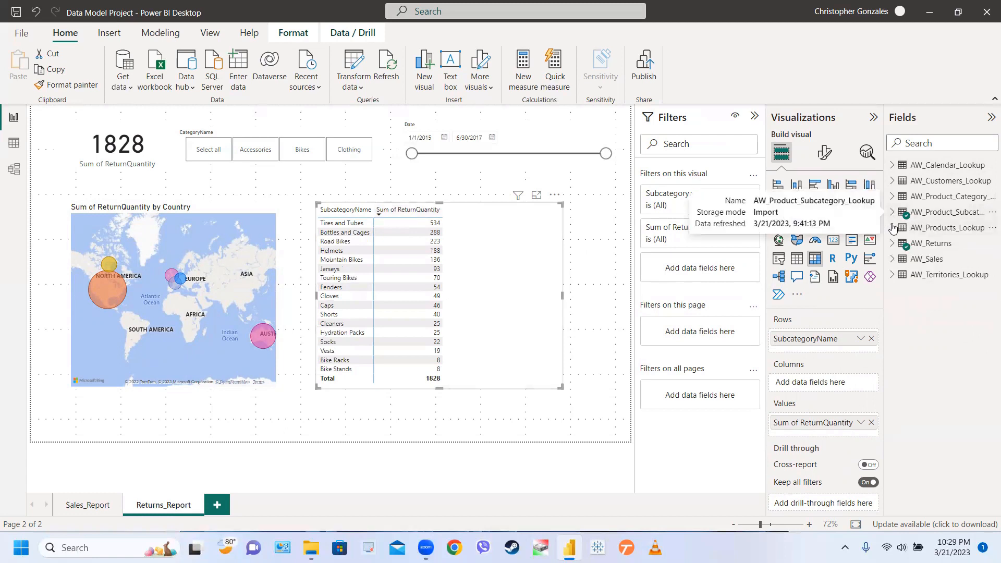
click(893, 228)
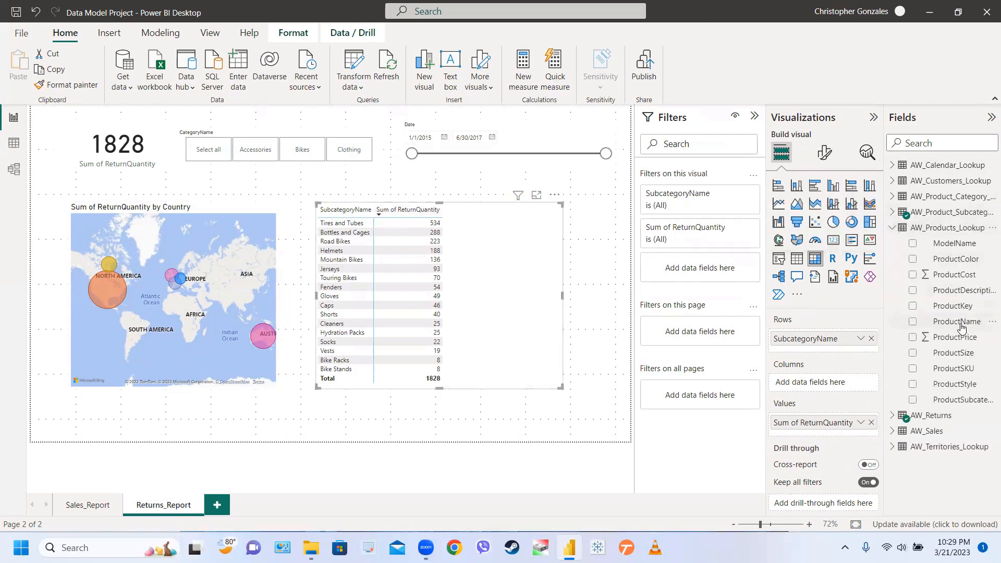
drag(961, 322, 846, 351)
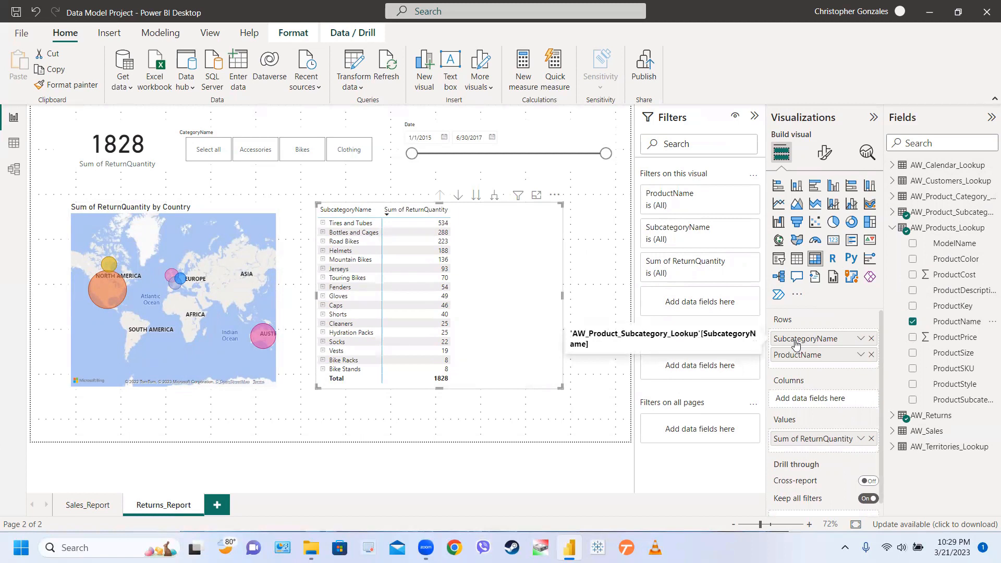
click(495, 203)
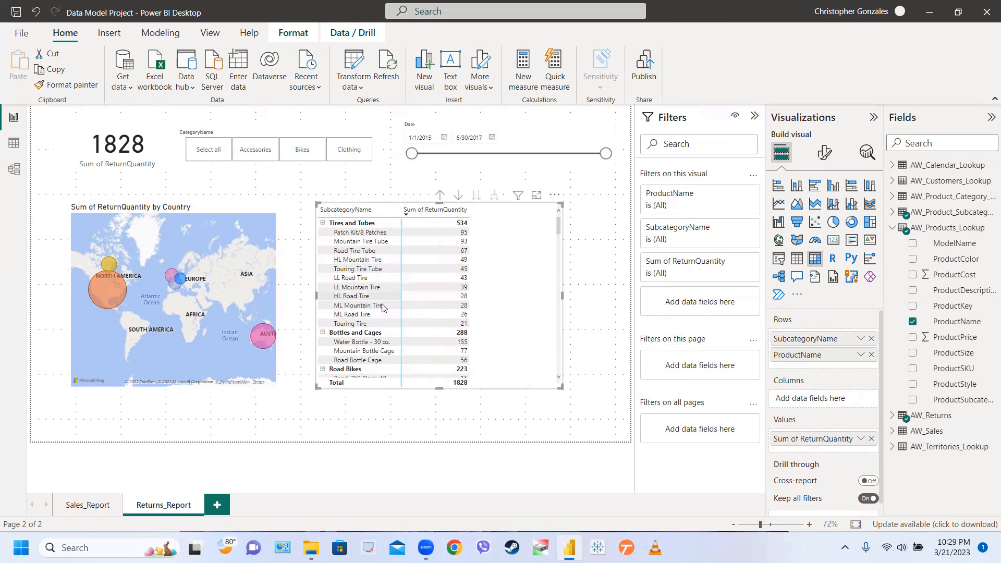
scroll(406, 289, down, 15)
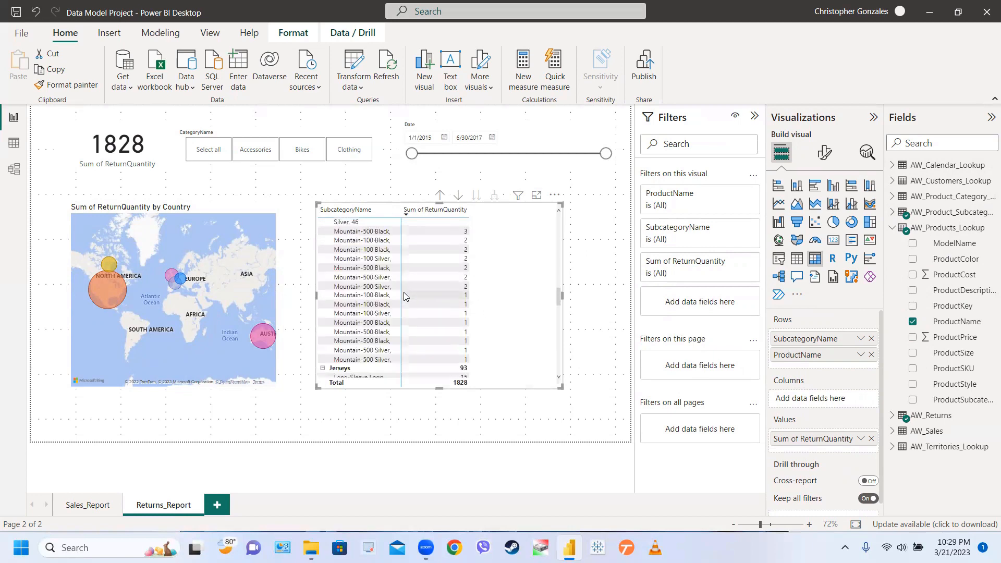
scroll(405, 296, down, 12)
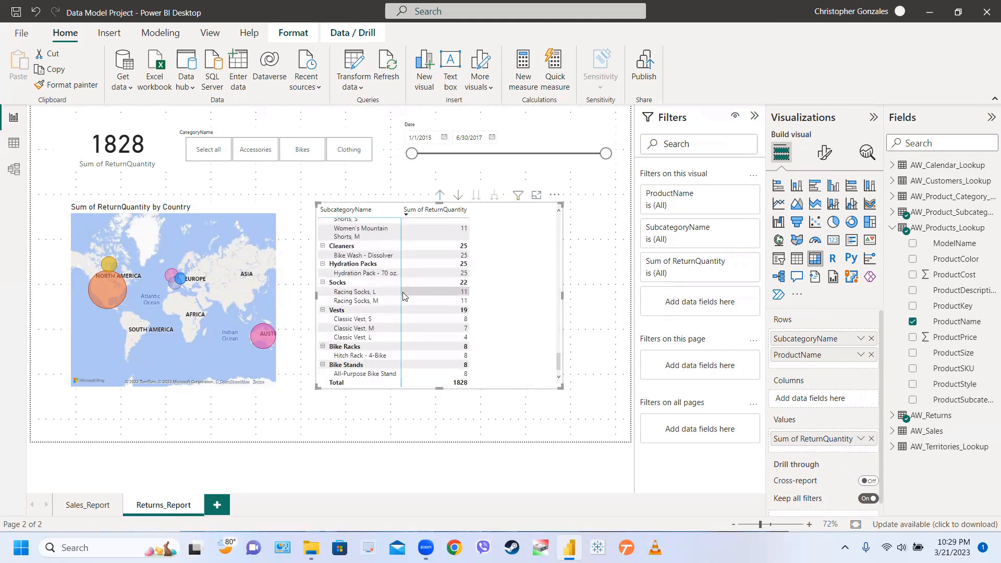
scroll(403, 296, up, 20)
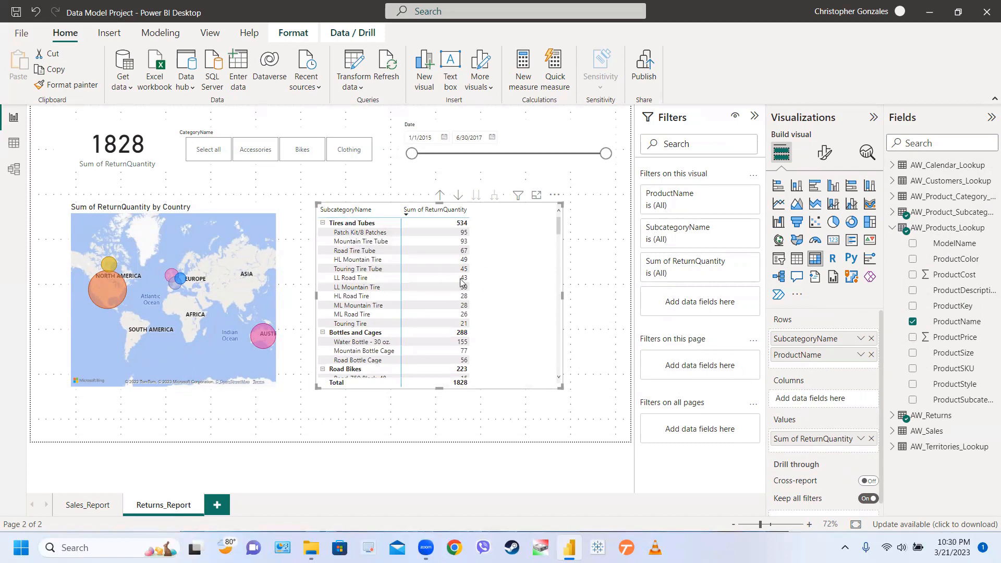
Apply the Alternating rows style preset to the matrix.
click(825, 155)
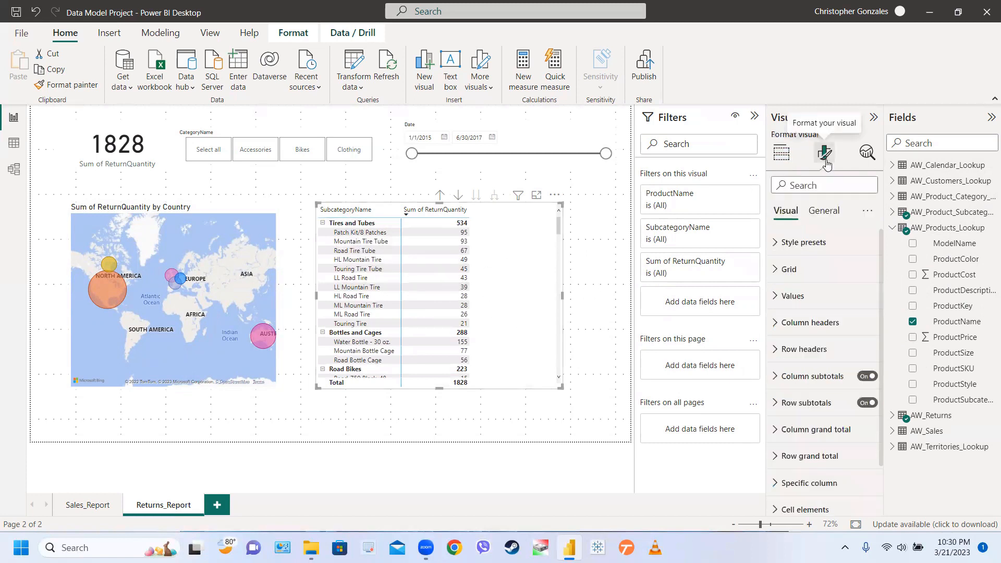
click(817, 244)
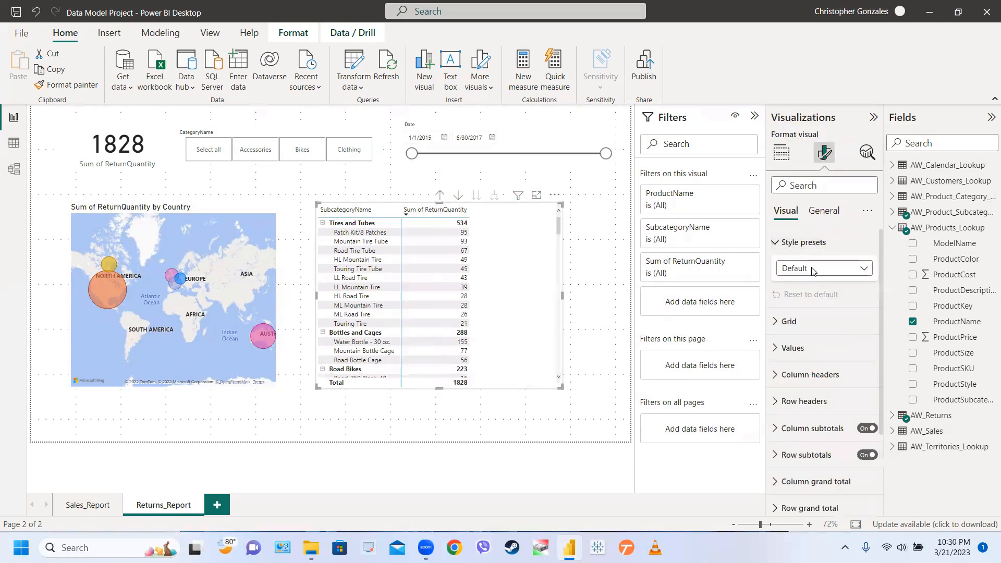
click(817, 268)
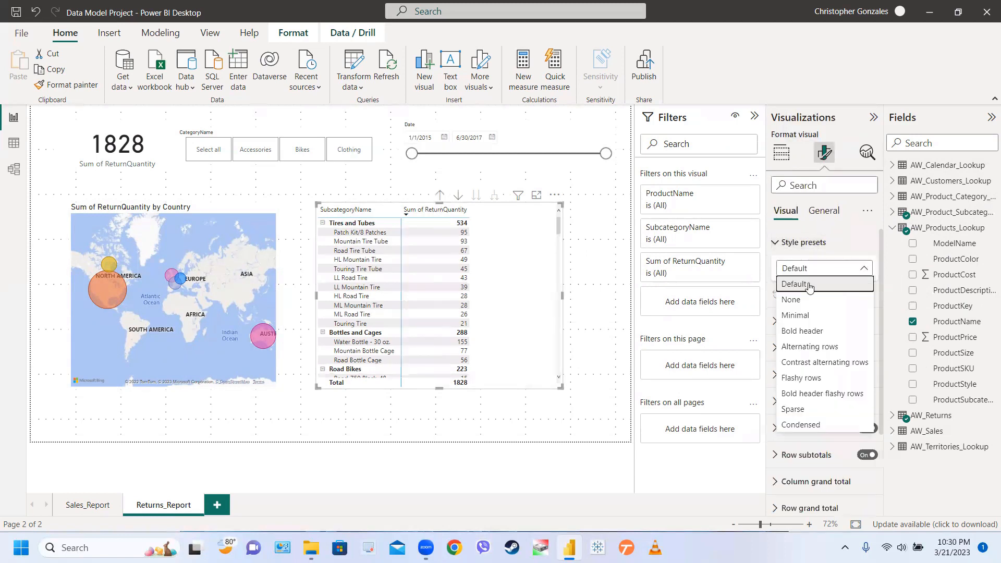
click(804, 348)
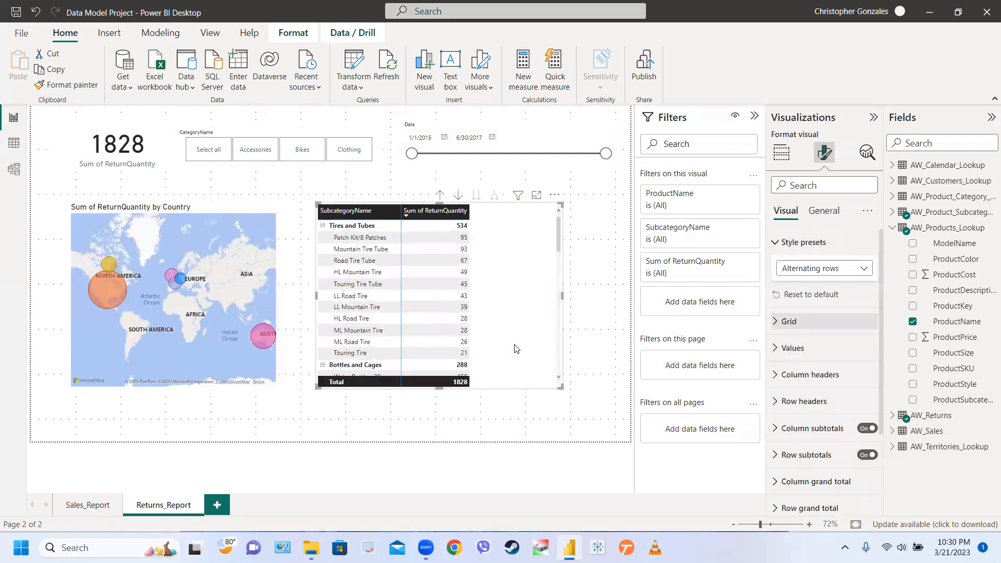
Set the matrix's global font size to 13 and widen the visual slightly.
click(798, 322)
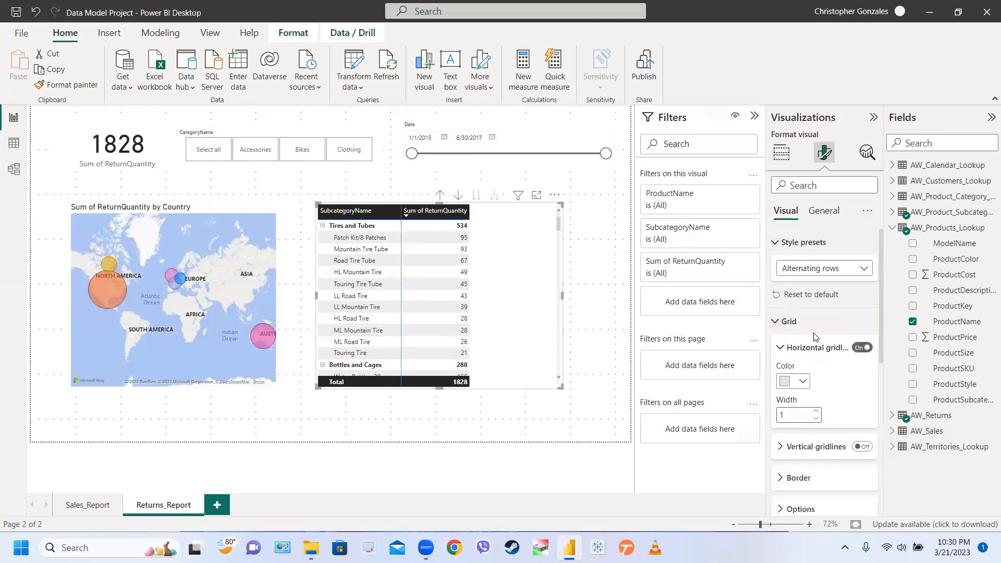
scroll(815, 344, down, 3)
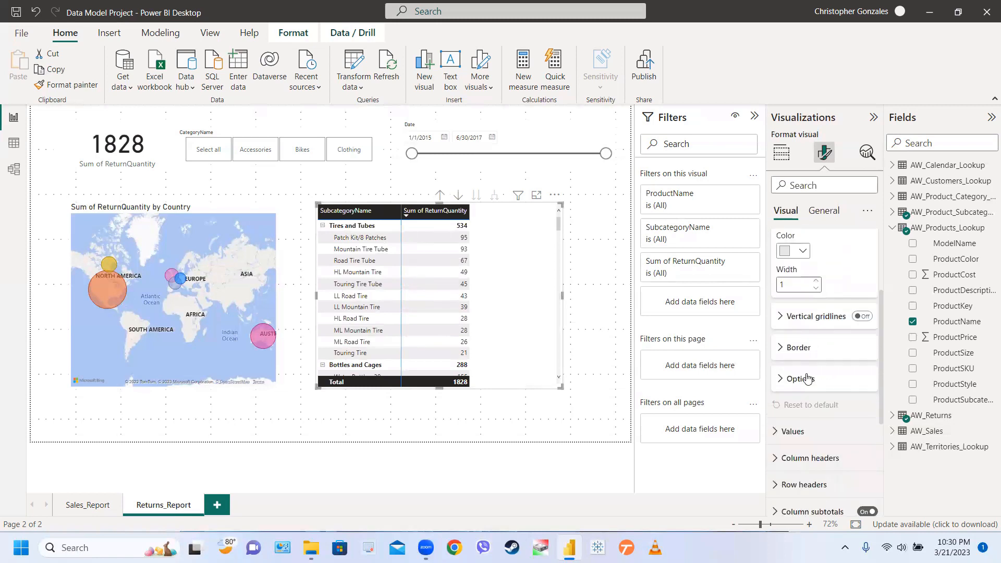
click(808, 379)
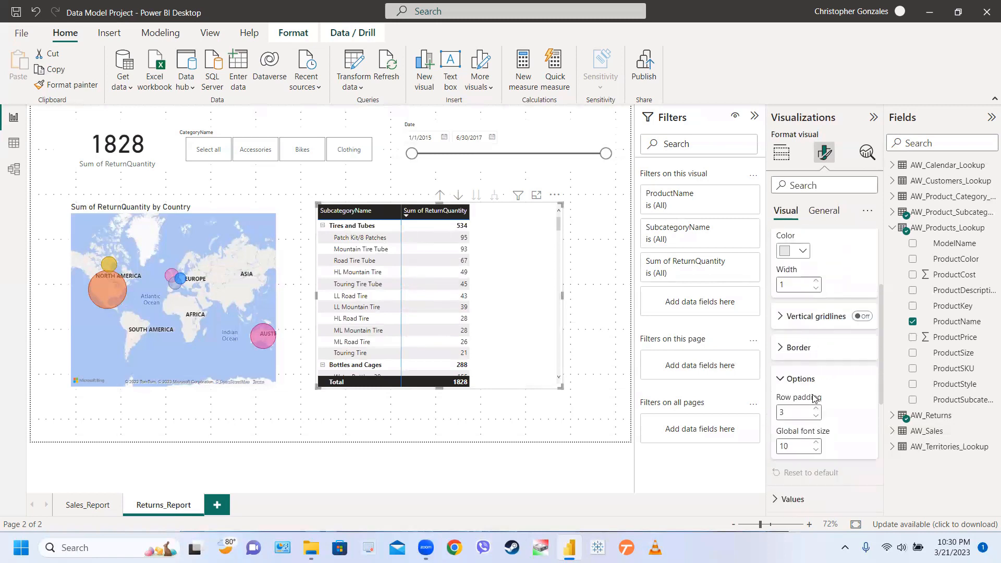
click(817, 442)
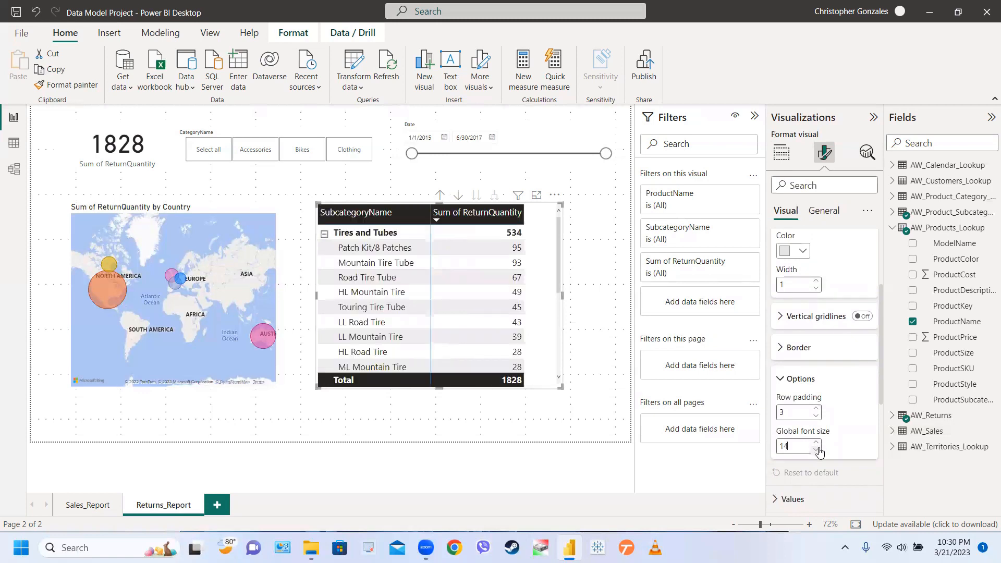
click(817, 449)
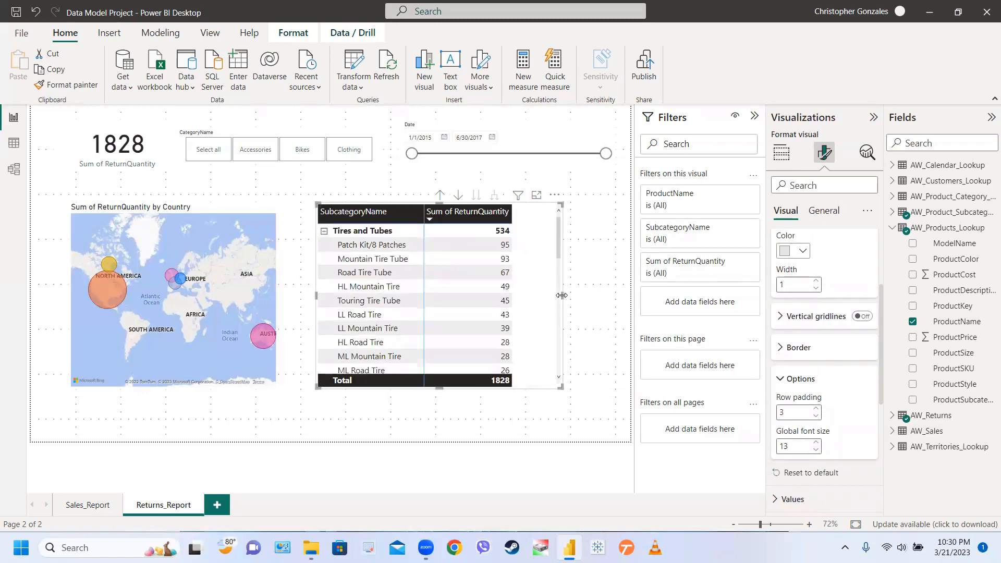
drag(564, 295, 593, 296)
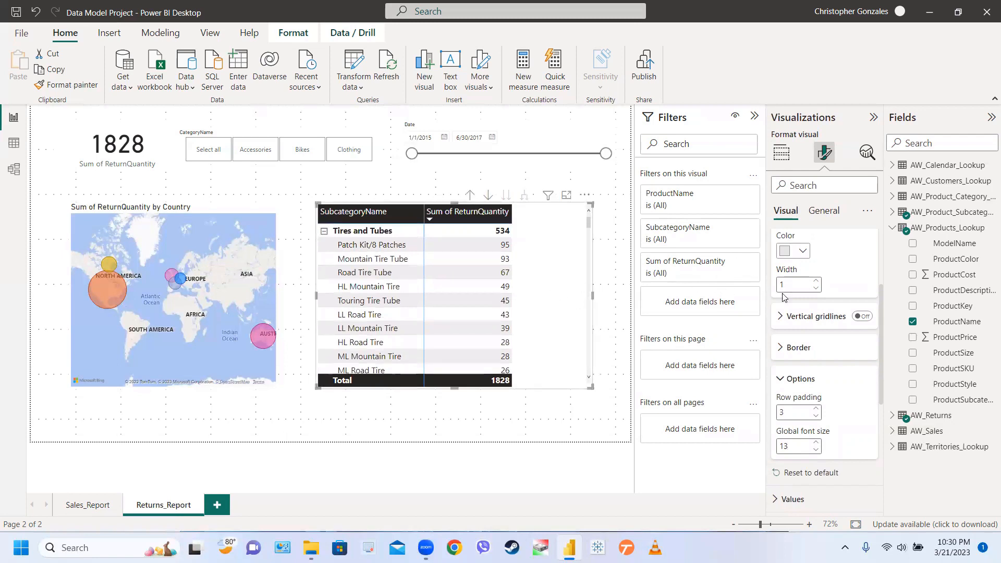
Turn off the stepped layout in the matrix's row header options and review the subcategories and products in separate columns.
click(781, 380)
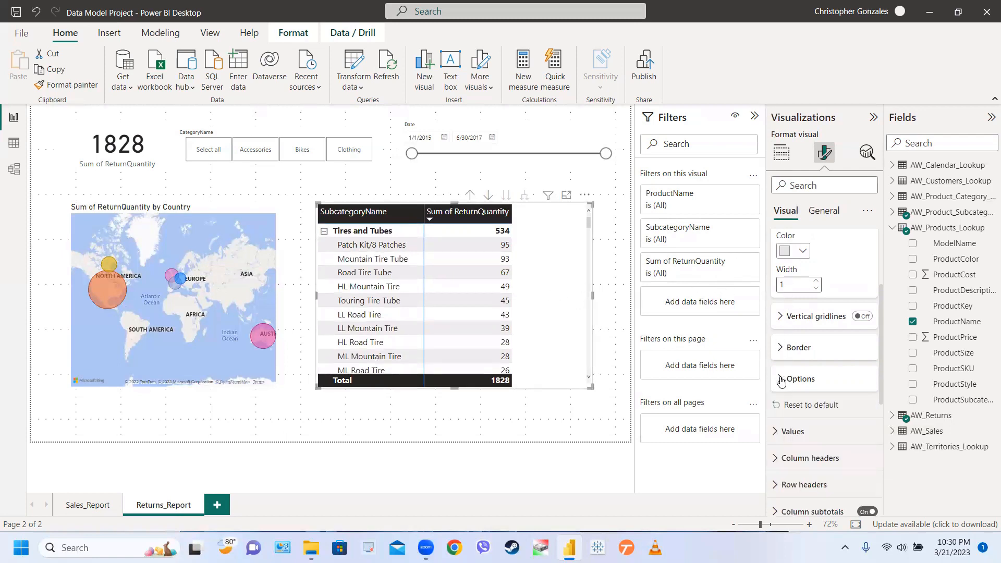
scroll(794, 334, up, 3)
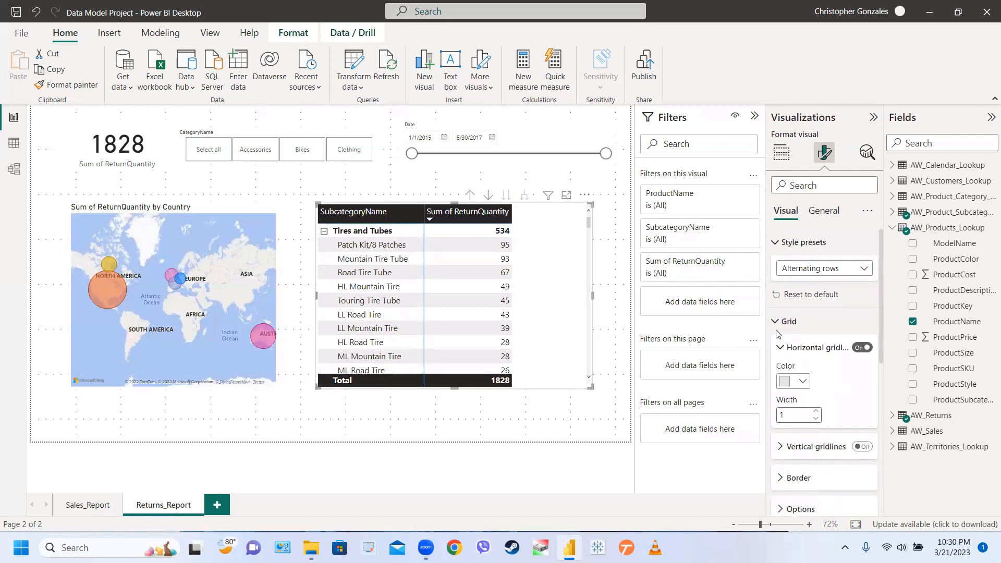
click(782, 322)
click(776, 243)
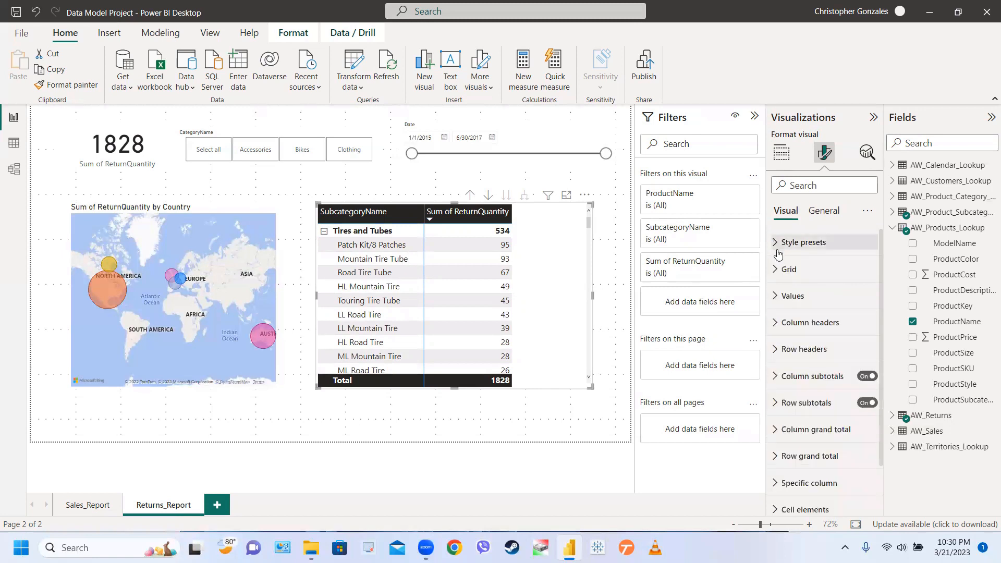
scroll(790, 341, down, 2)
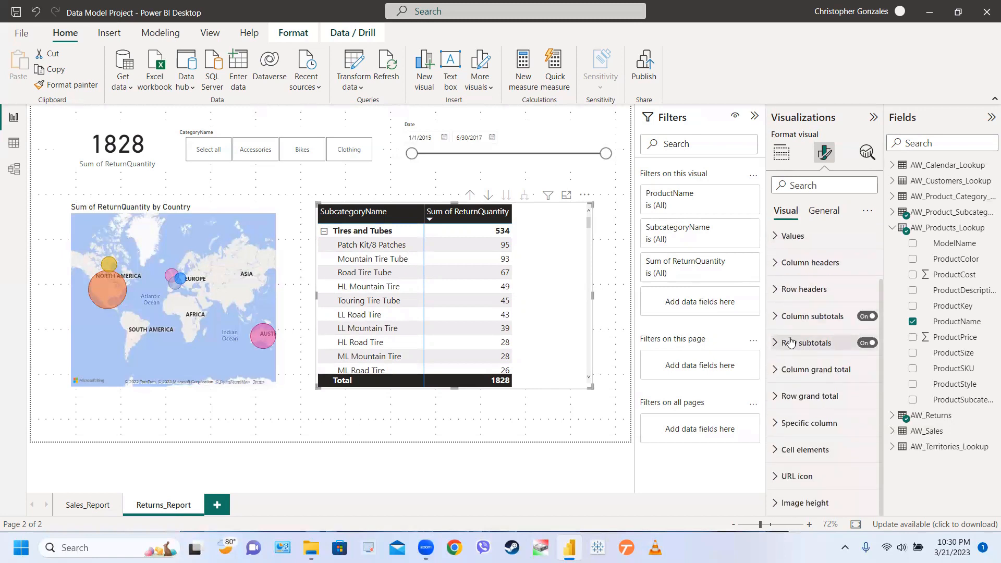
click(792, 346)
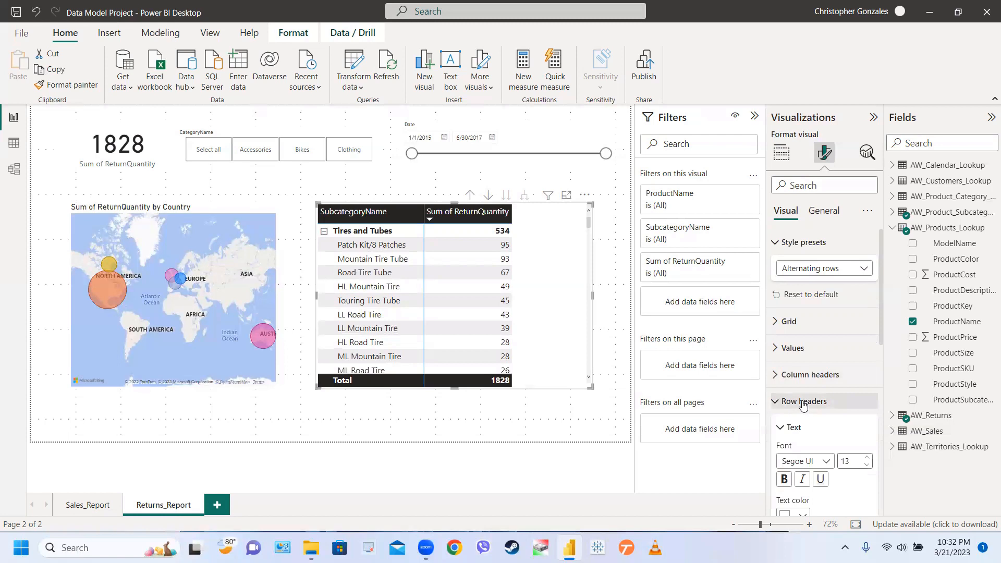
scroll(804, 406, down, 5)
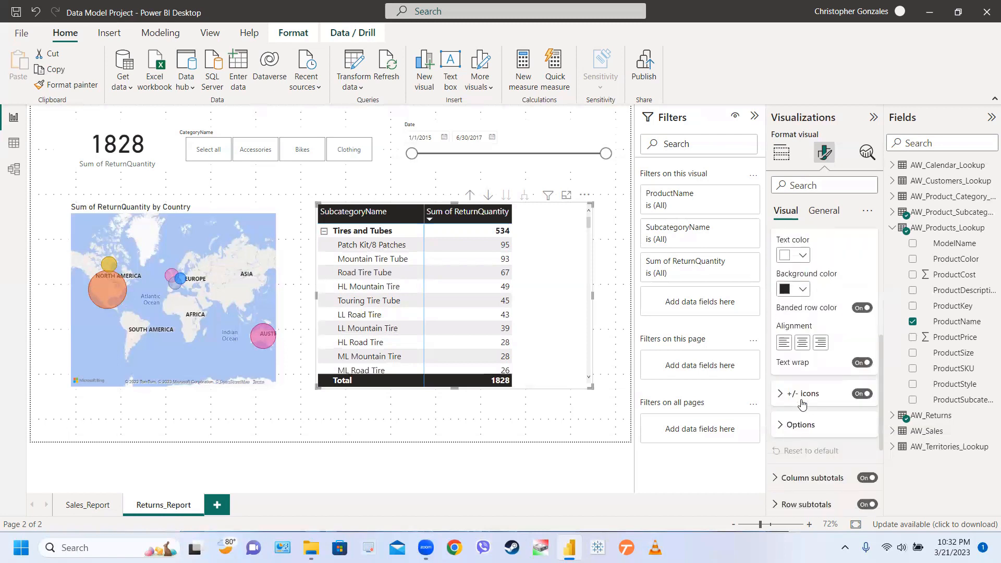
click(794, 425)
scroll(803, 401, down, 4)
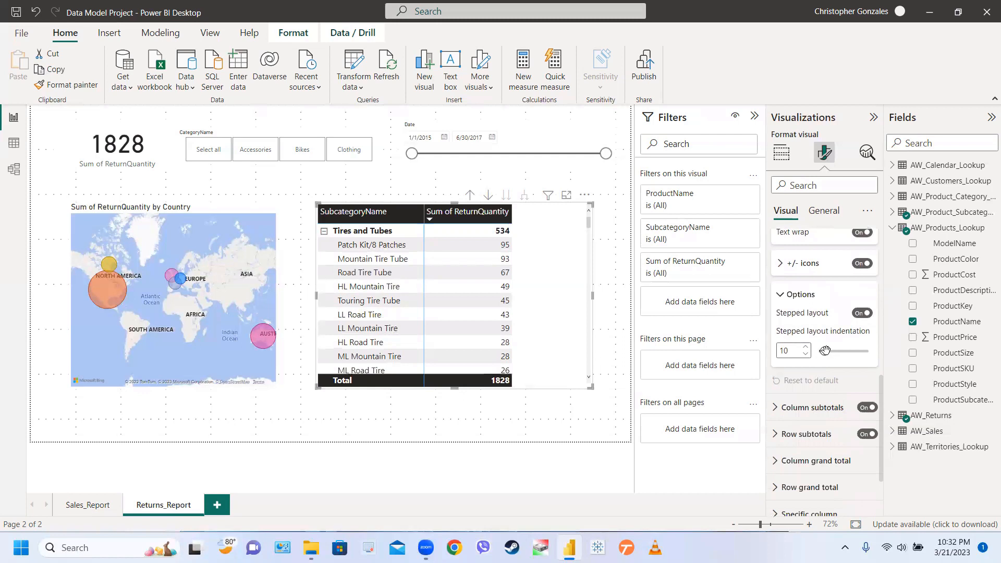
click(862, 313)
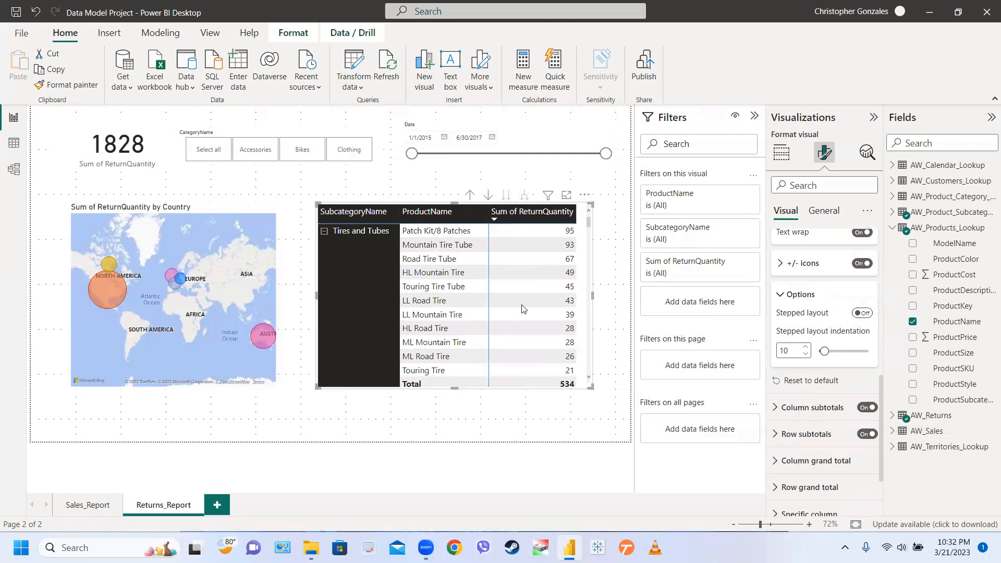
scroll(410, 290, down, 5)
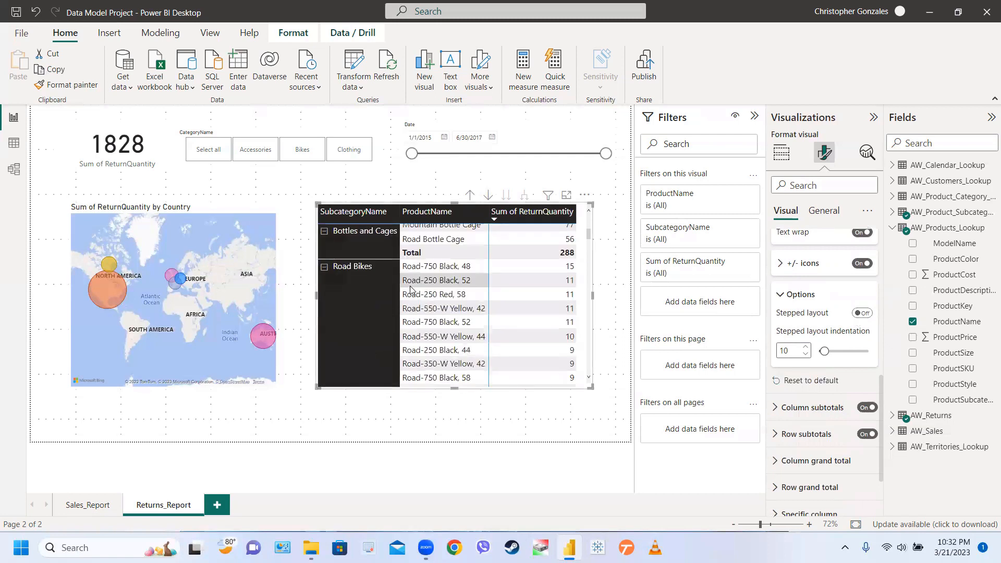
scroll(411, 288, down, 5)
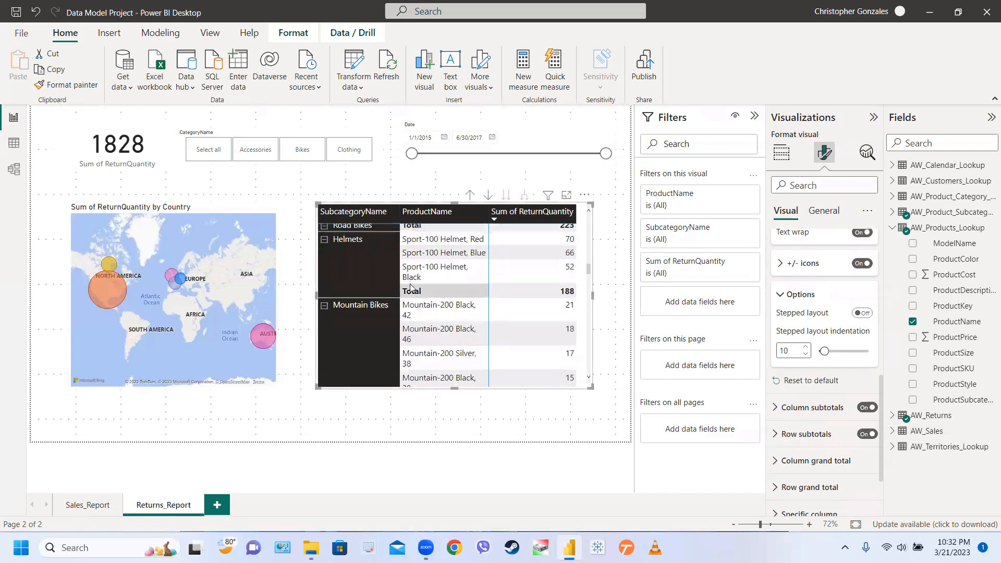
scroll(410, 289, up, 10)
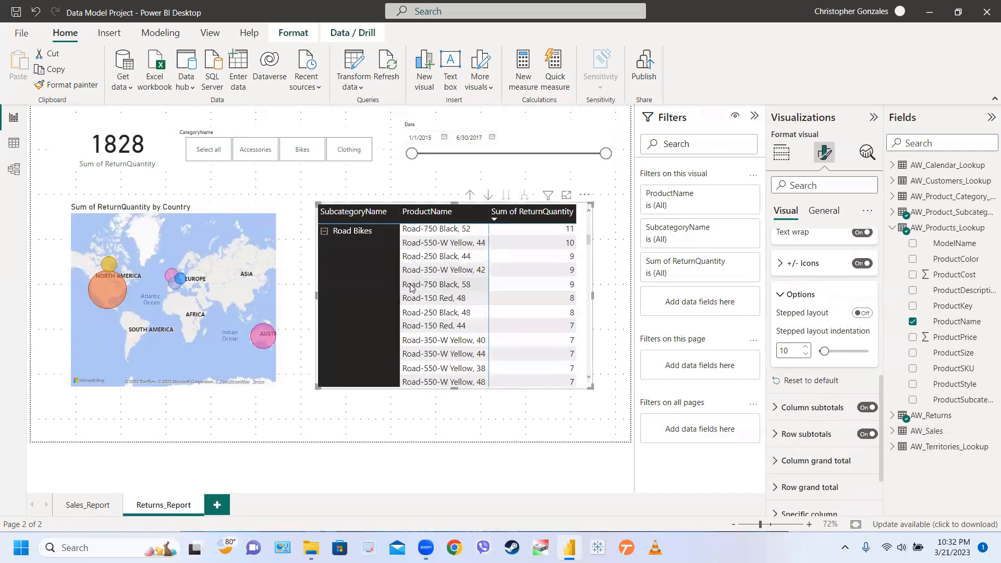
Turn the matrix's stepped layout back on and set its indentation to 20.
click(866, 315)
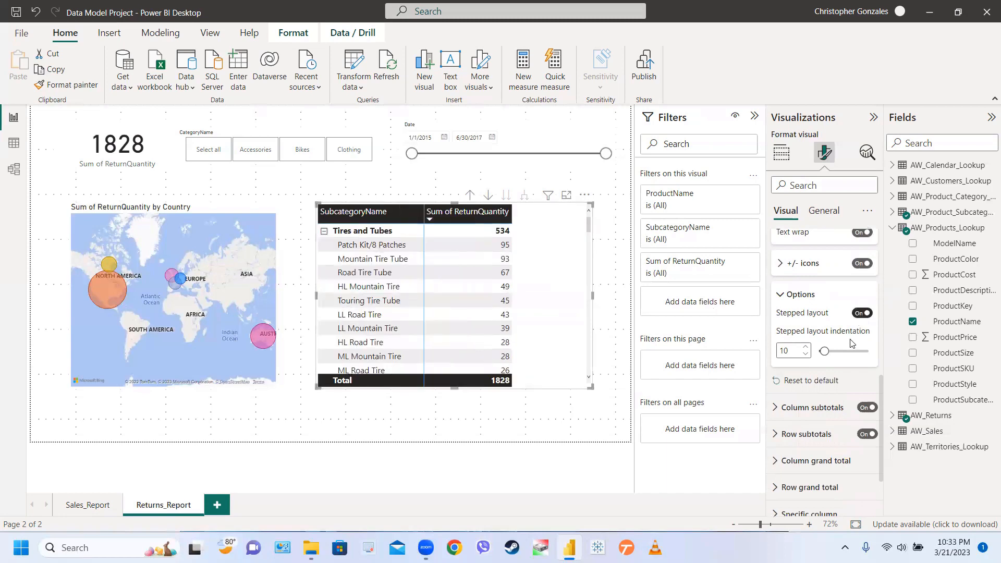
click(824, 352)
drag(825, 352, 829, 353)
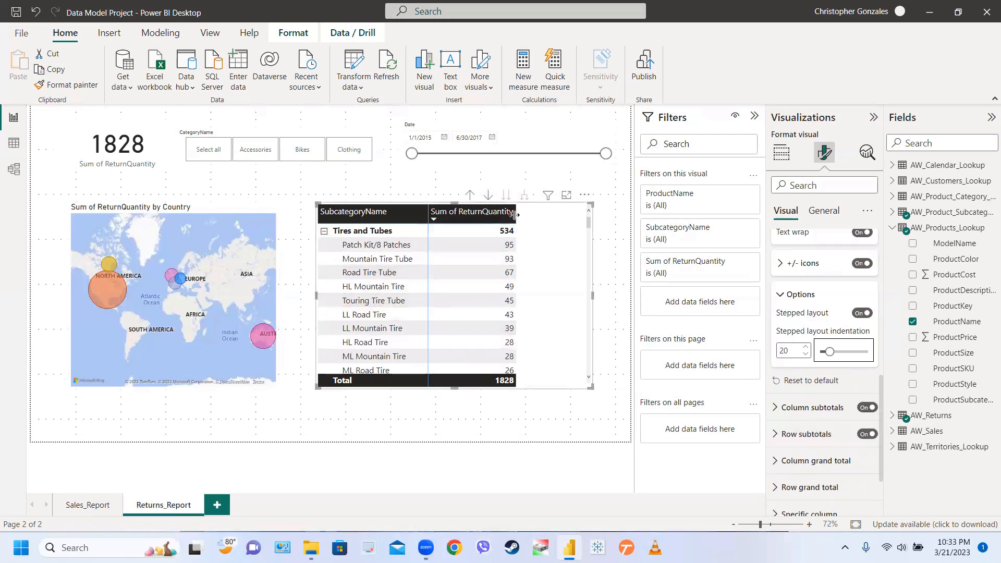
Widen the SubcategoryName and Sum of ReturnQuantity columns so the table nearly fills the matrix visual's width.
drag(516, 216, 532, 223)
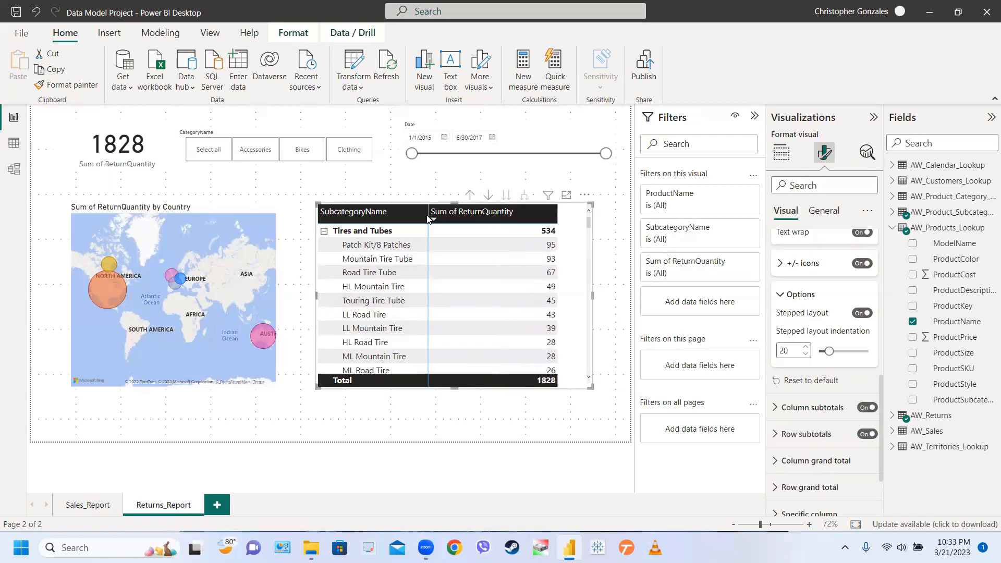
drag(426, 213, 450, 214)
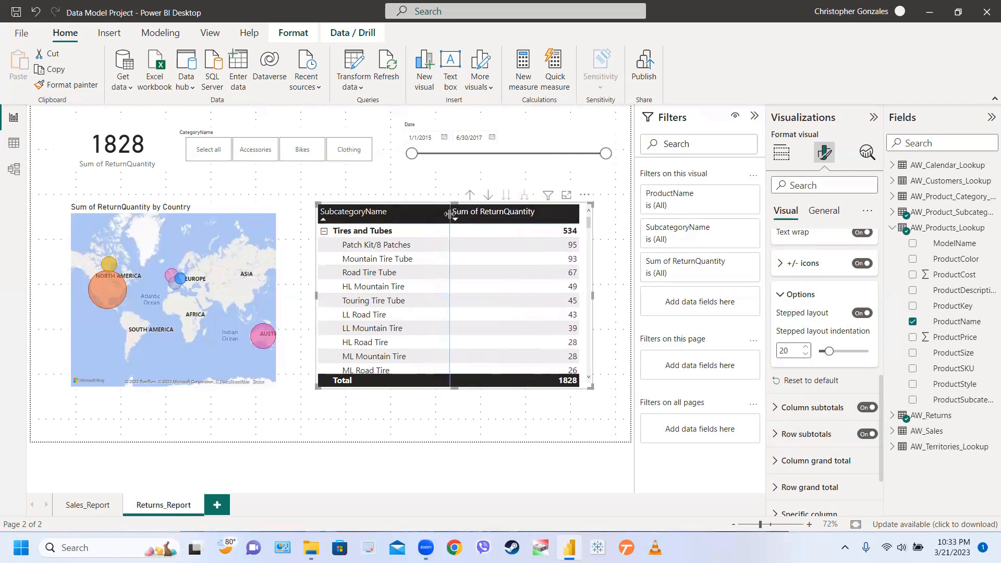
drag(576, 218, 552, 218)
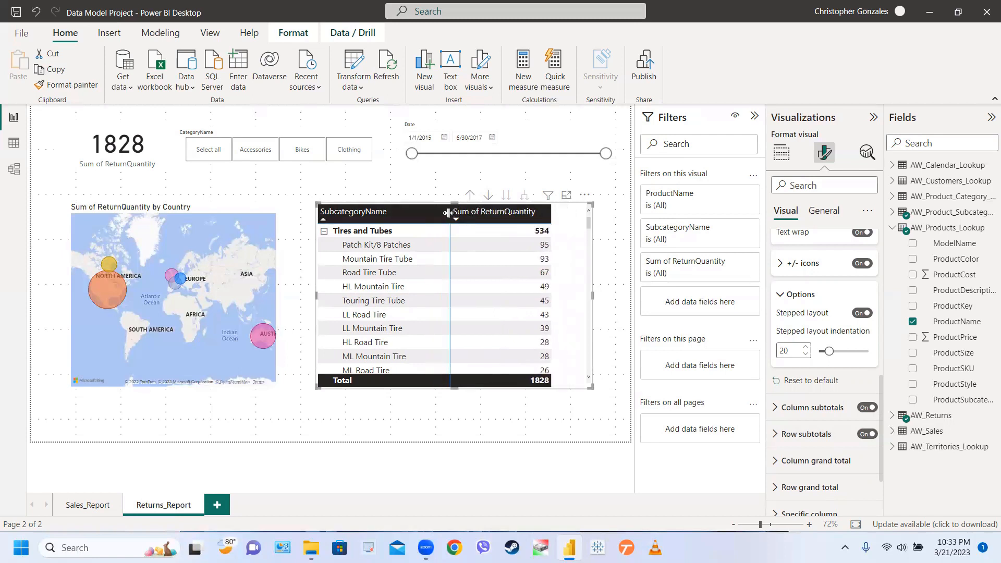
drag(449, 213, 475, 213)
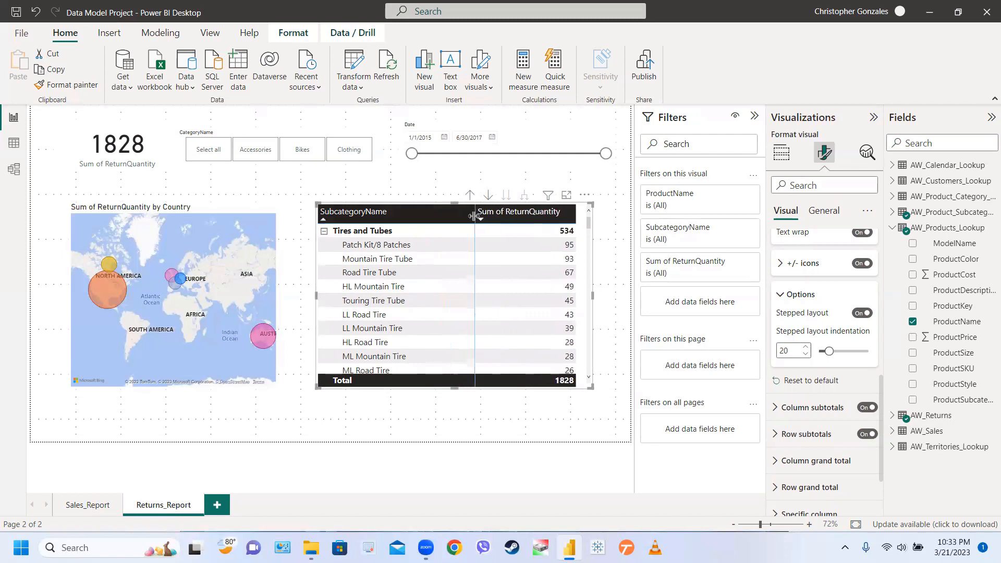
click(422, 419)
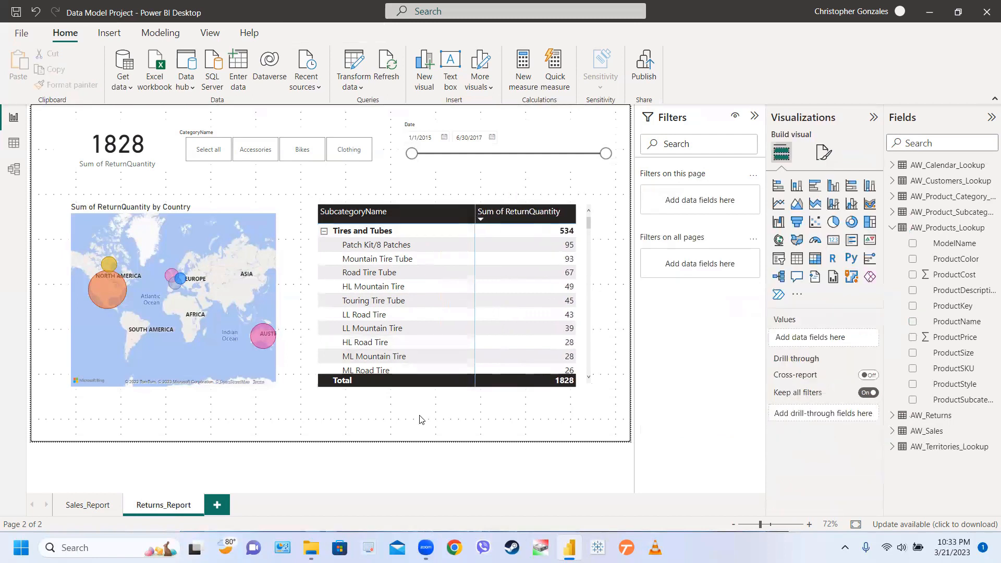
Test the CategoryName slicer with Accessories, Bikes and Clothing, reselect all categories, and try the Date slicer, restoring its end date to 6/30/2017.
click(259, 152)
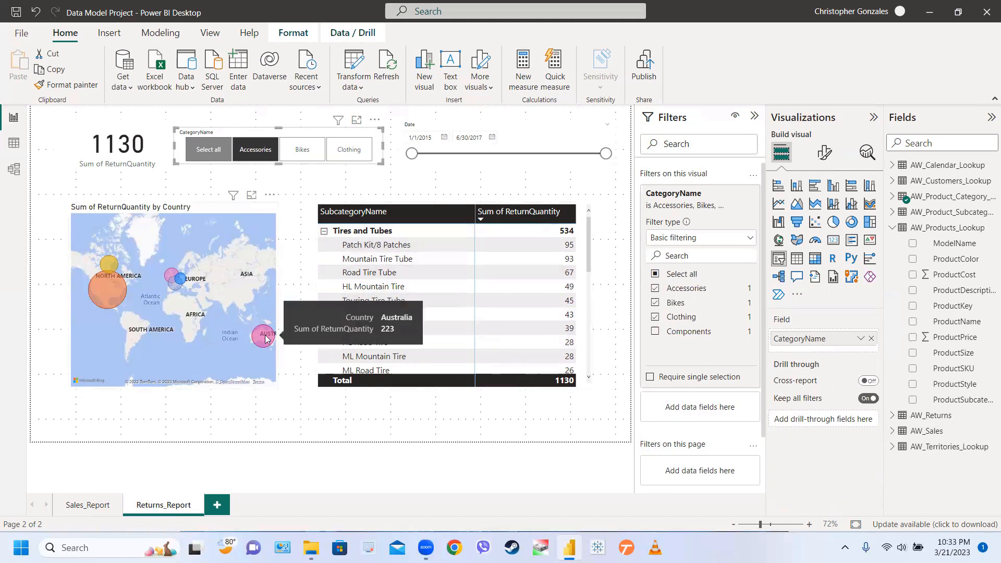
mouse_move(179, 279)
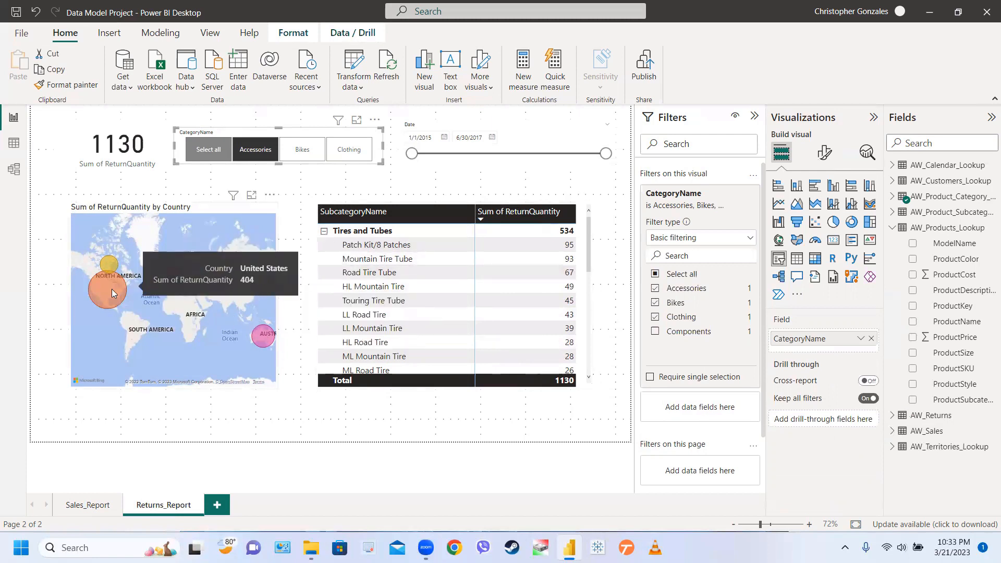
click(297, 153)
click(348, 152)
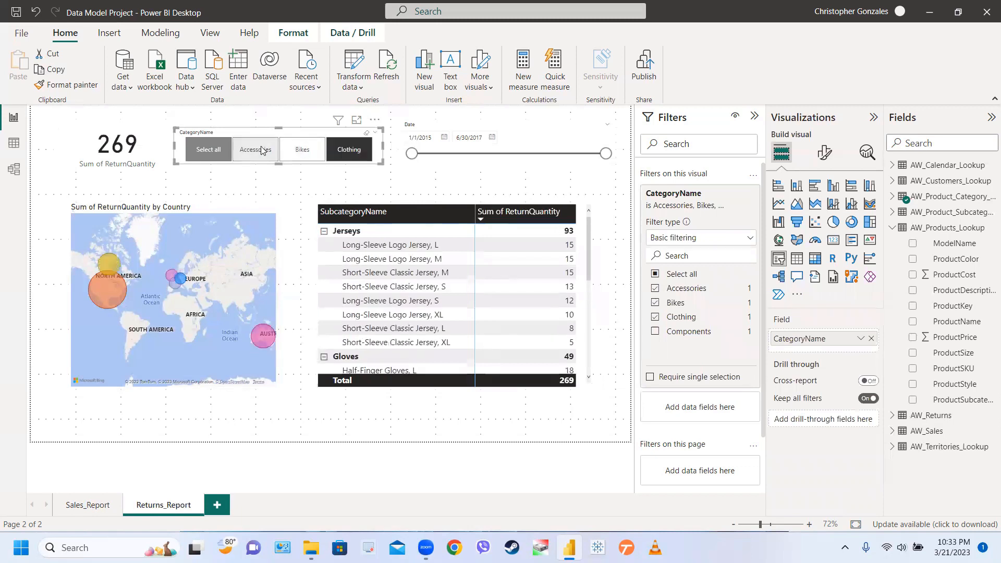
click(262, 151)
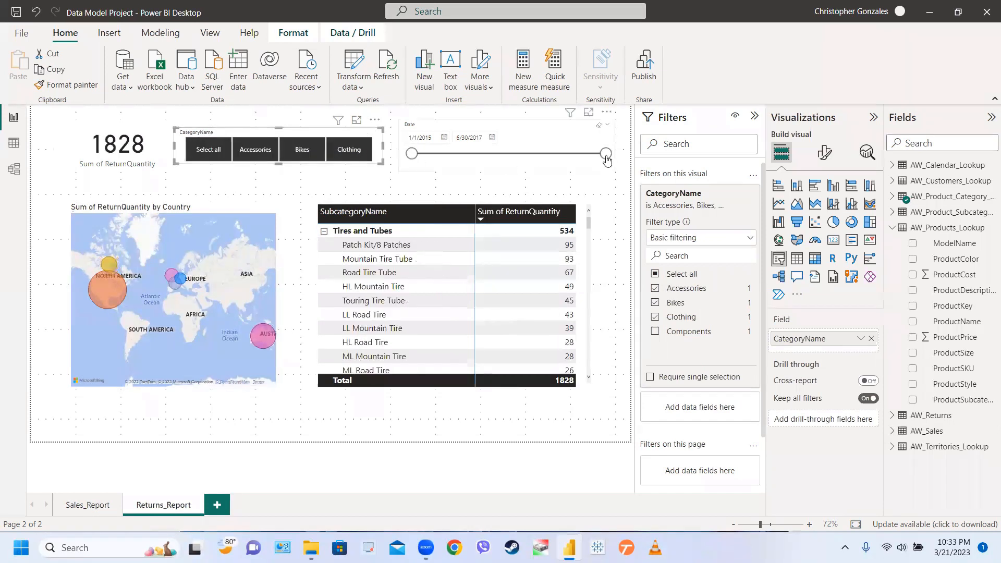
mouse_move(606, 155)
mouse_down()
mouse_move(493, 153)
mouse_move(608, 156)
mouse_up()
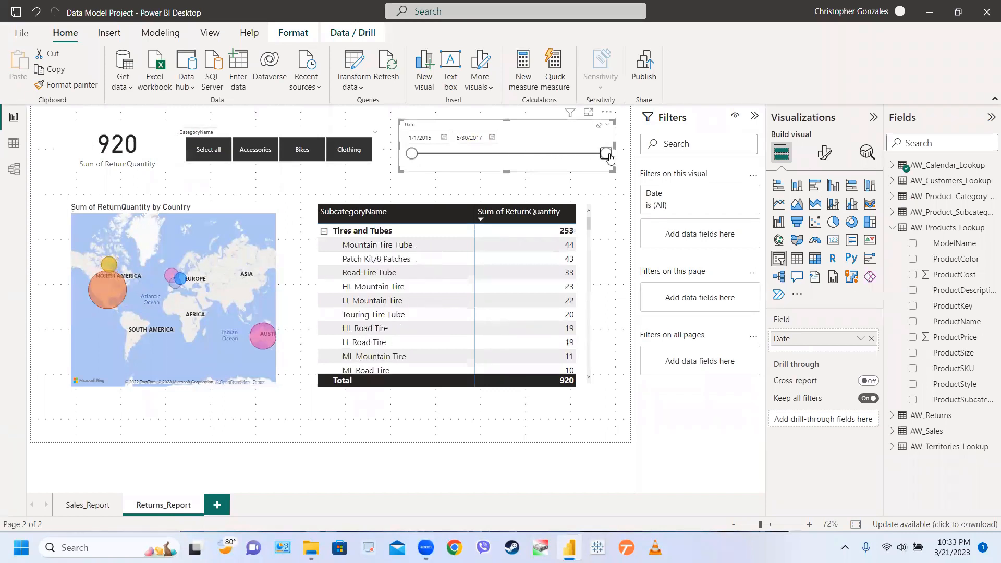
Cross-filter the page by the United States map bubble and by the Patch Kit/8 Patches matrix row, clearing each selection.
click(113, 298)
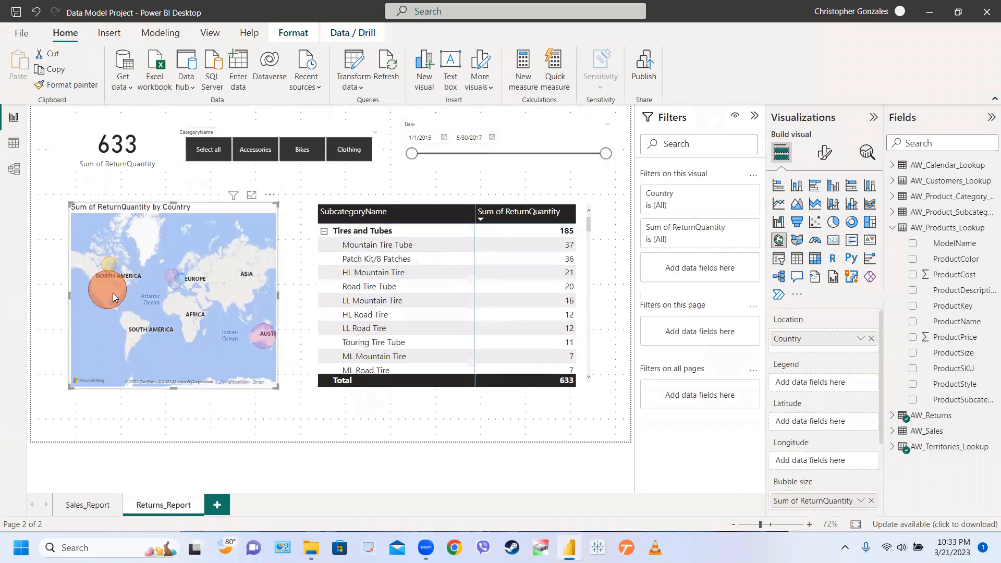
click(113, 297)
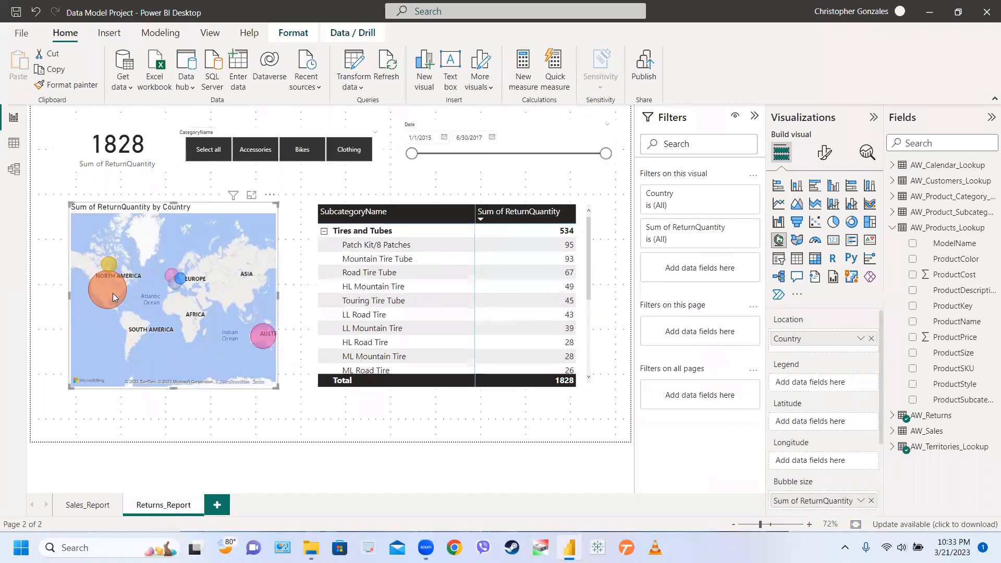
click(435, 245)
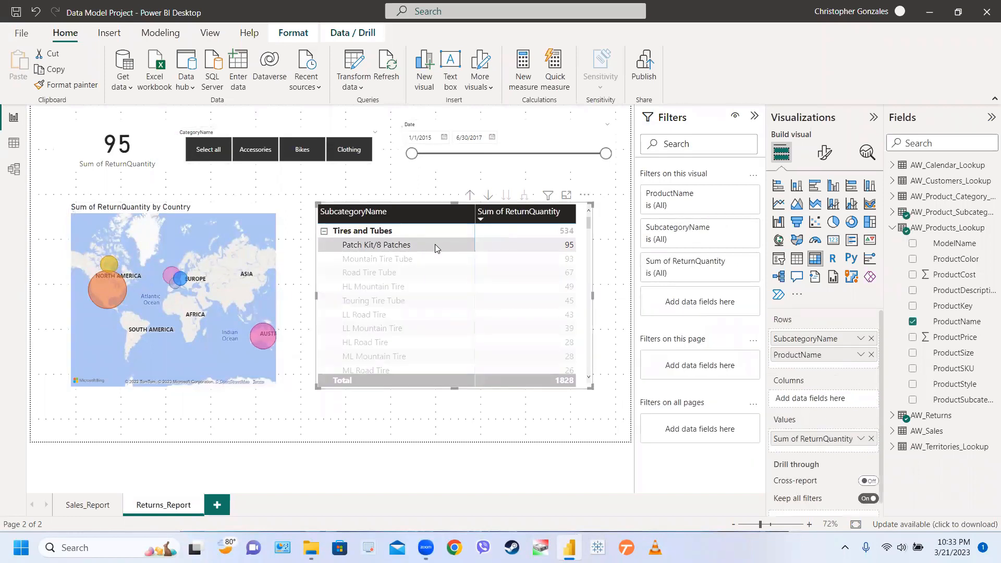
click(435, 244)
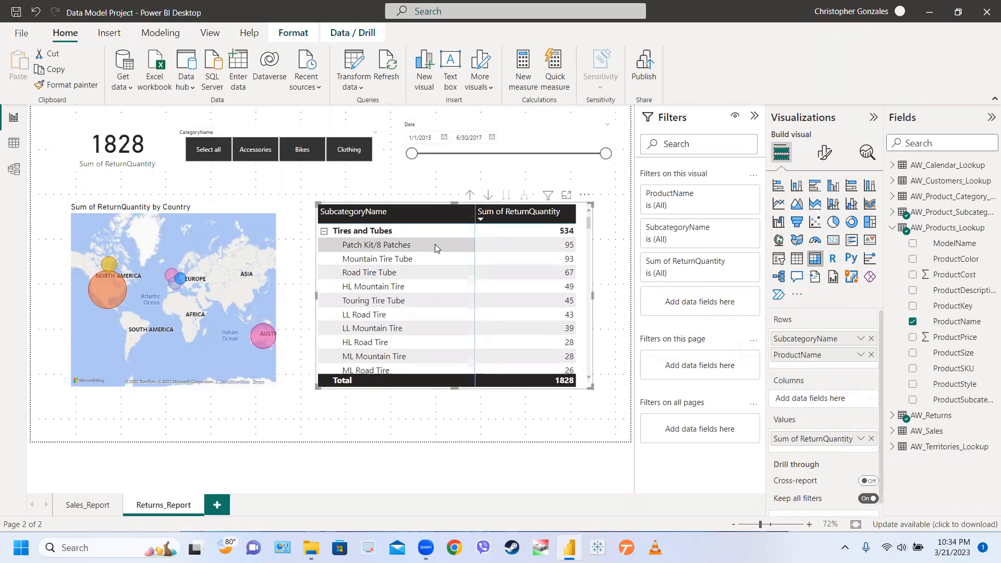
click(431, 430)
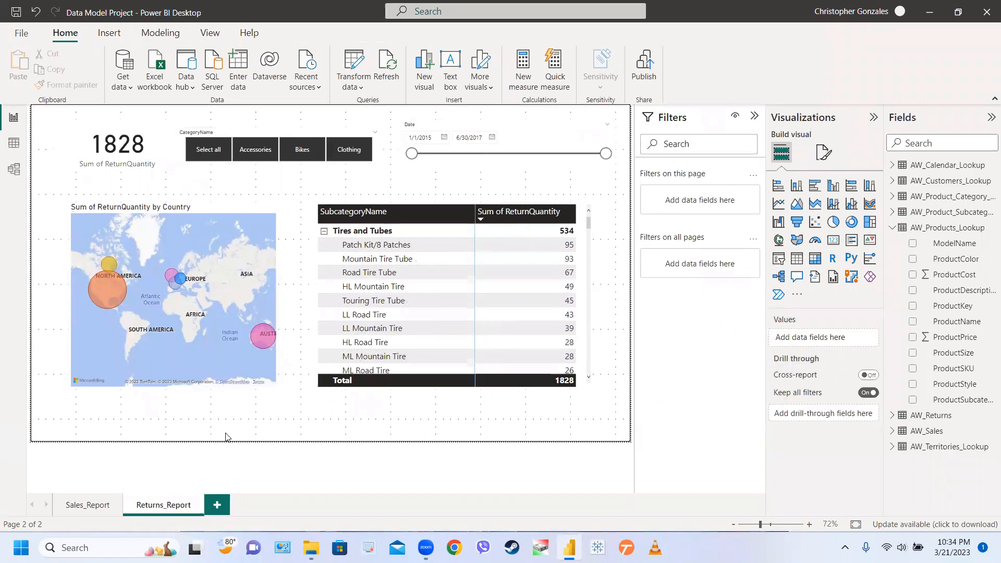
Review the Sales_Report page, the model relationships and the AW_Returns table data, ending on the Sales_Report page.
click(88, 506)
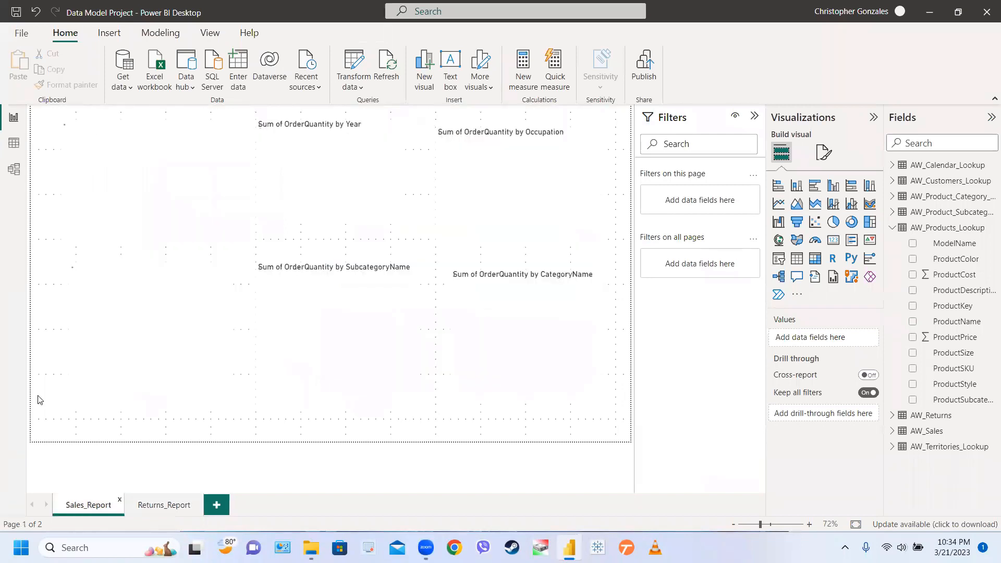
click(11, 173)
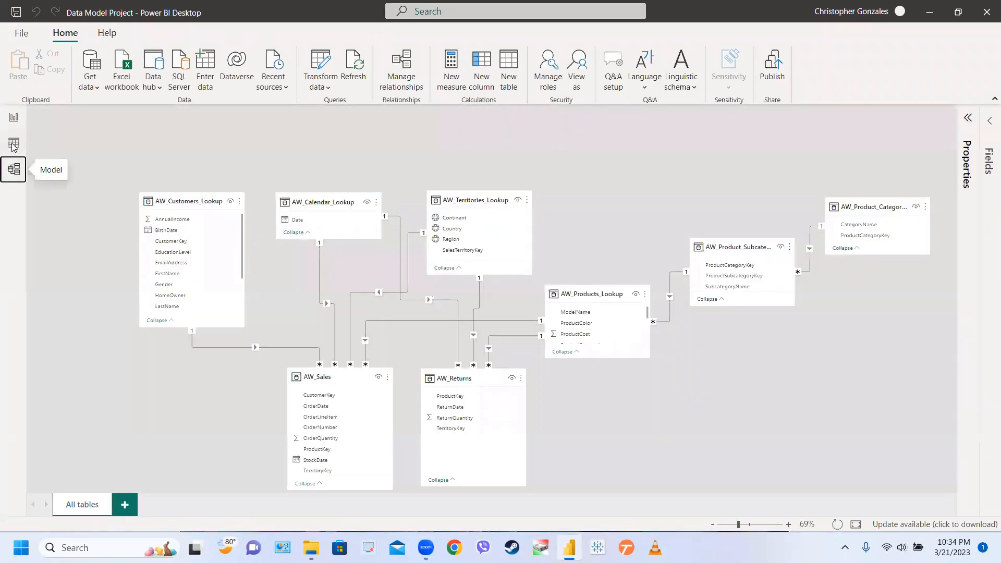
click(16, 124)
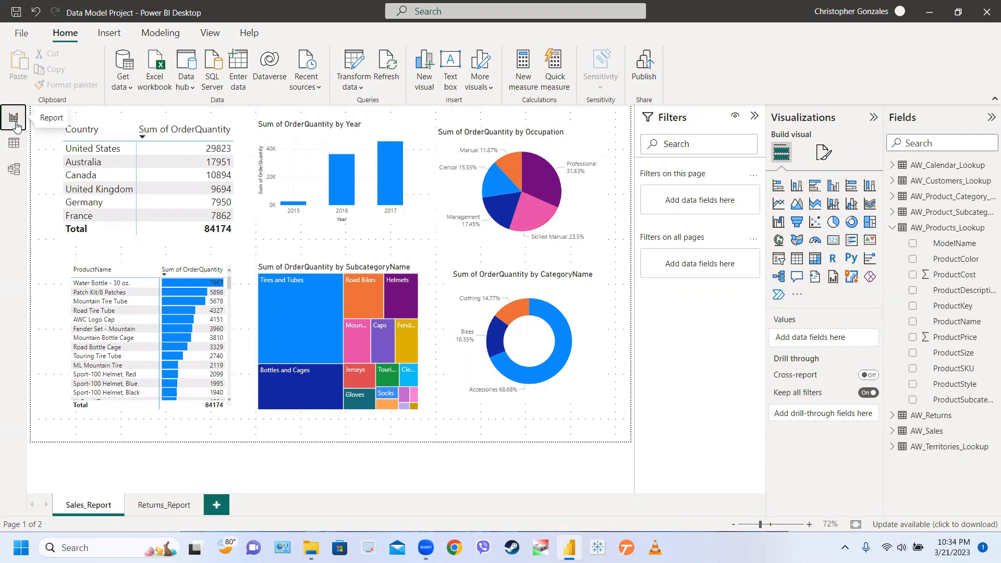
click(13, 170)
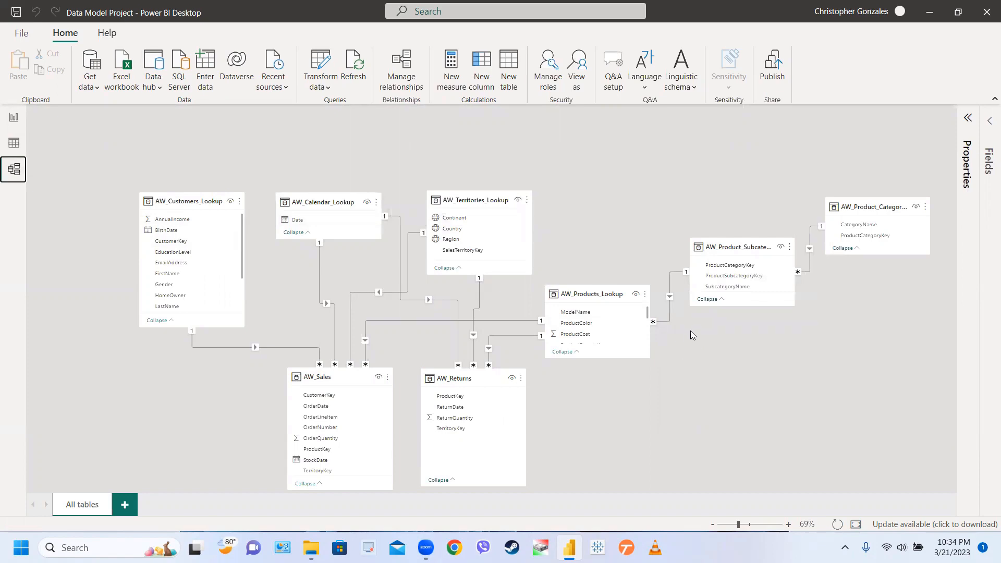
click(14, 145)
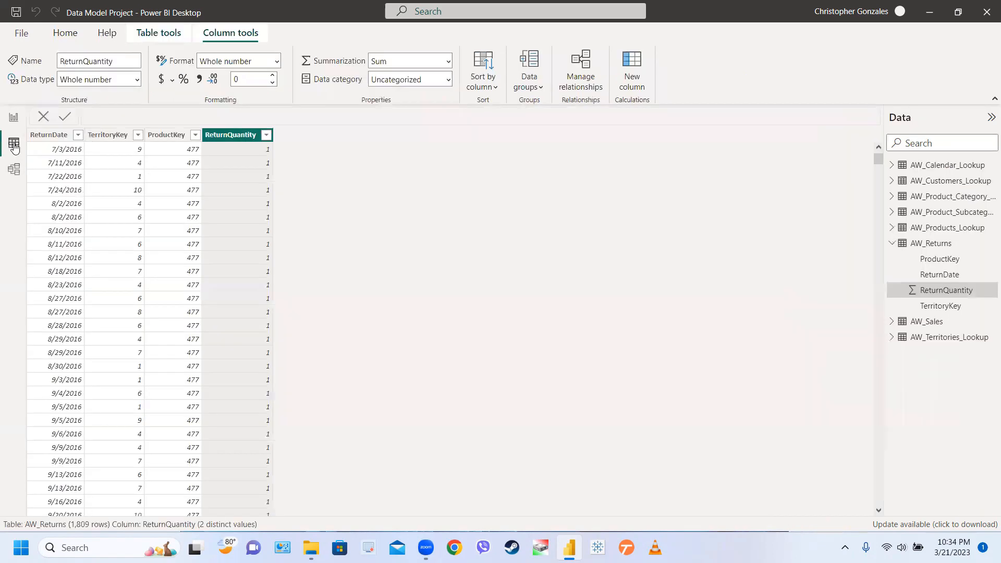
click(12, 118)
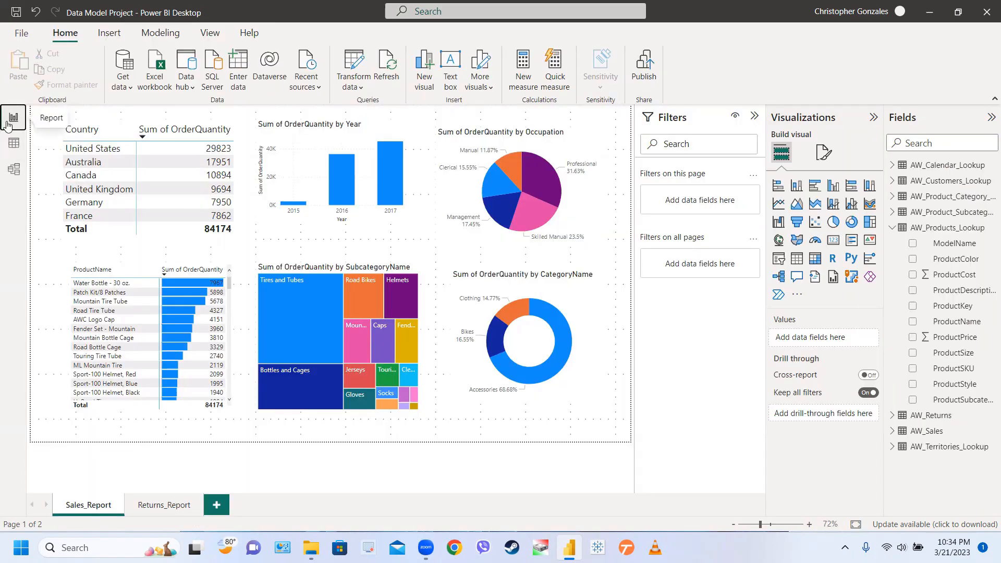